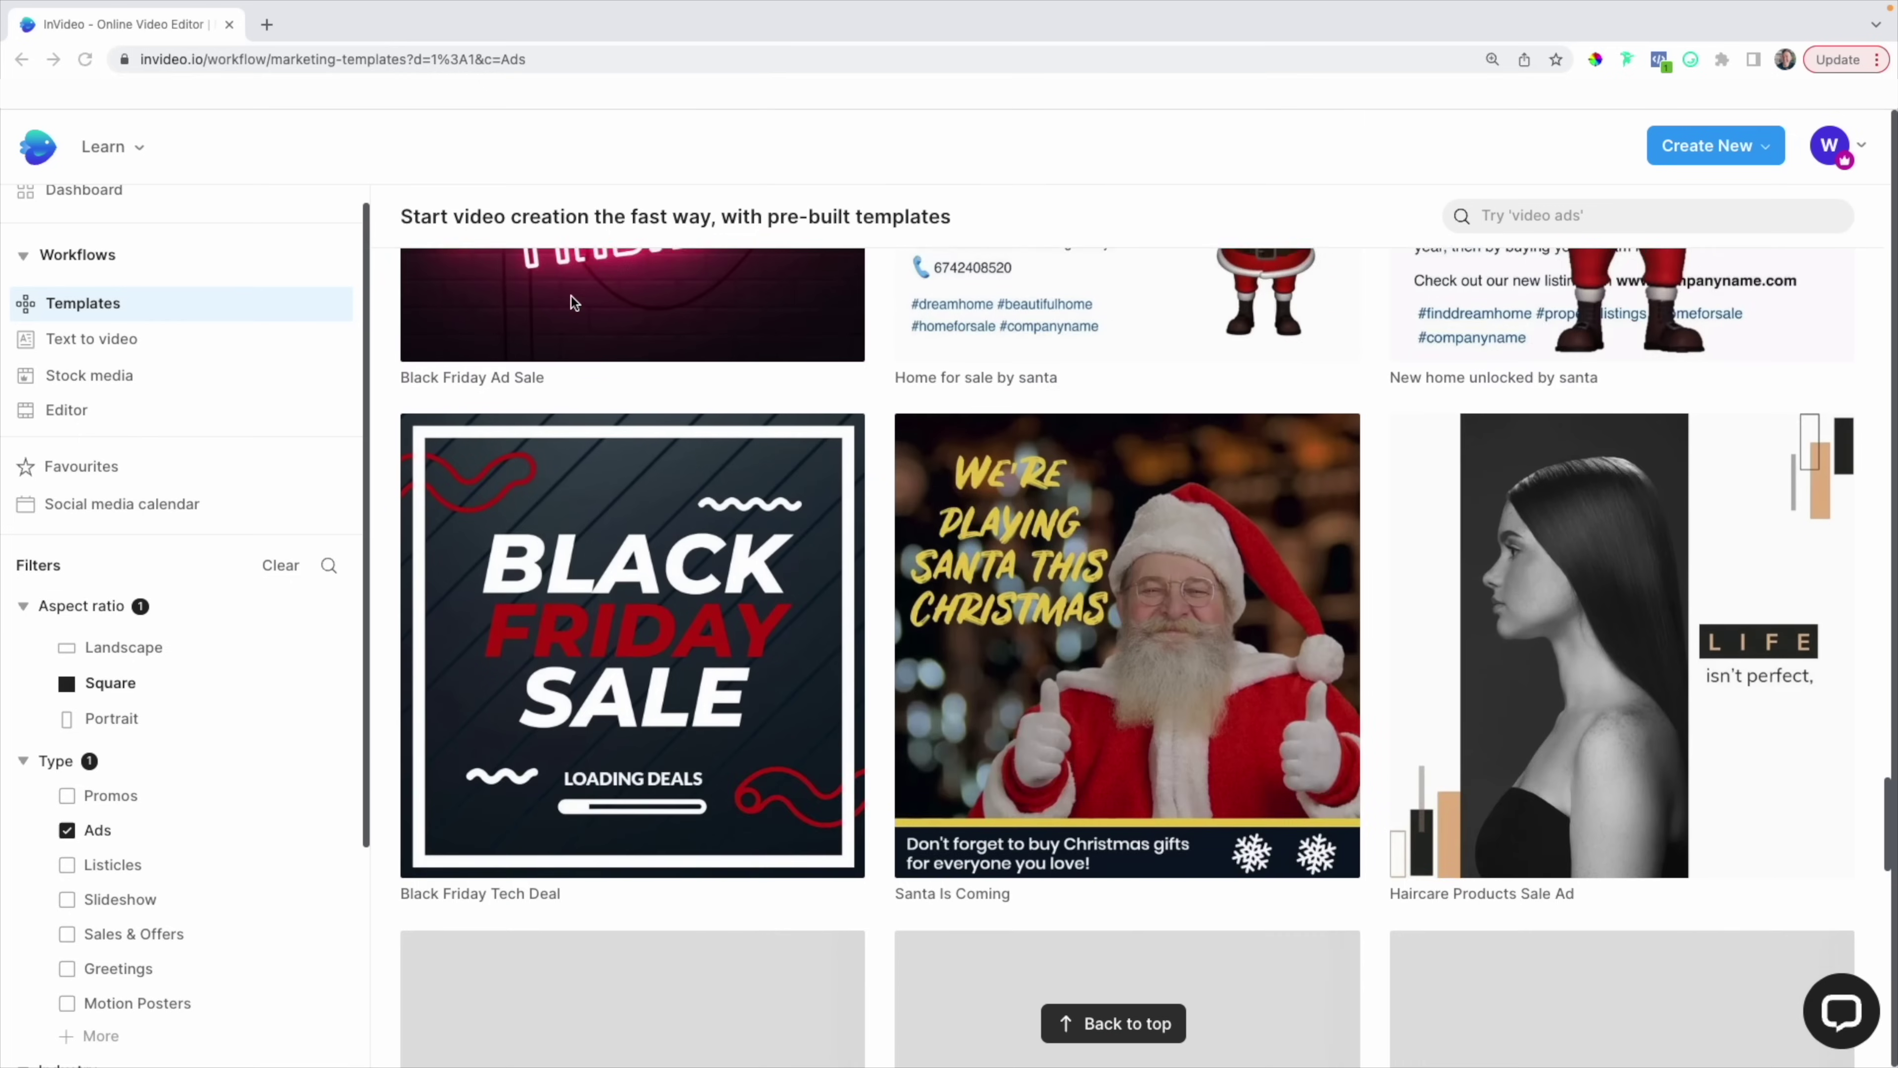
Browse the square ad templates in the template library.
{"action": "scroll", "coordinate": [572, 298], "scroll_direction": "down", "scroll_amount": 10}
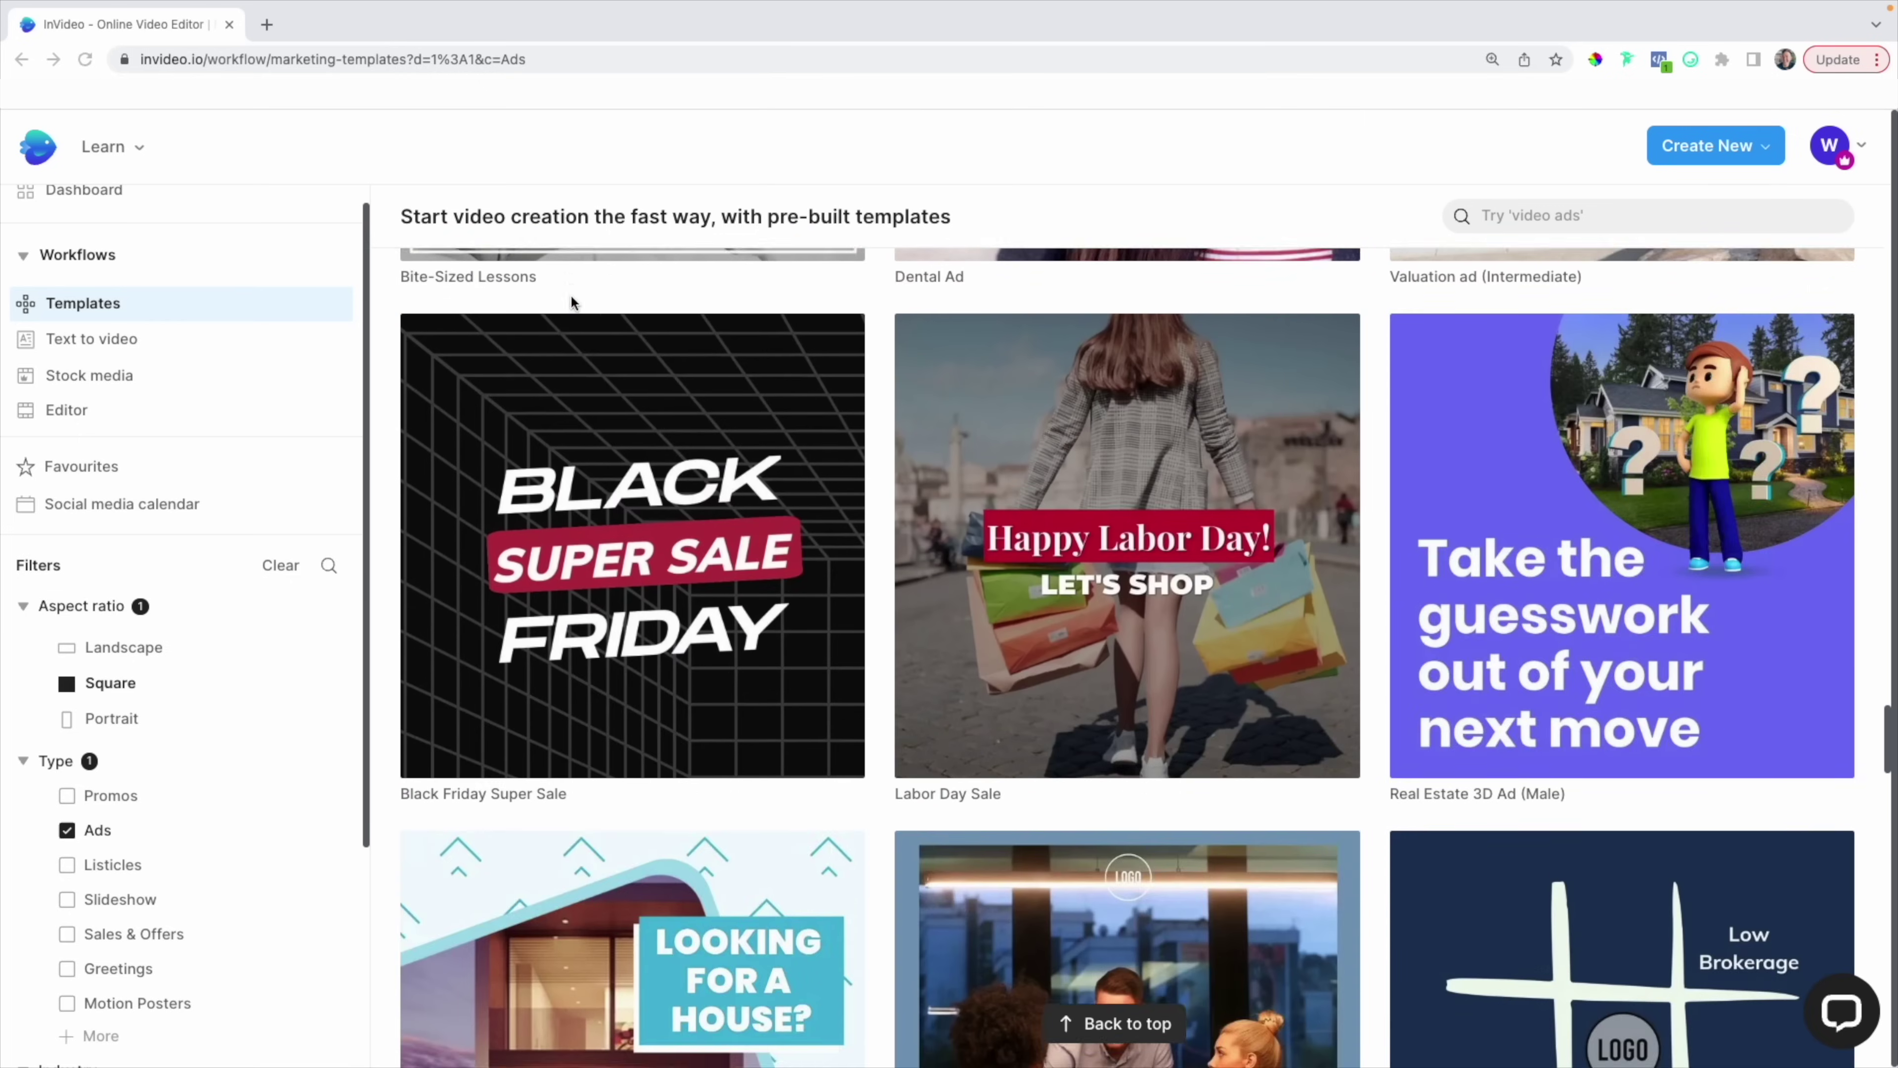
{"action": "scroll", "coordinate": [571, 297], "scroll_direction": "down", "scroll_amount": 8}
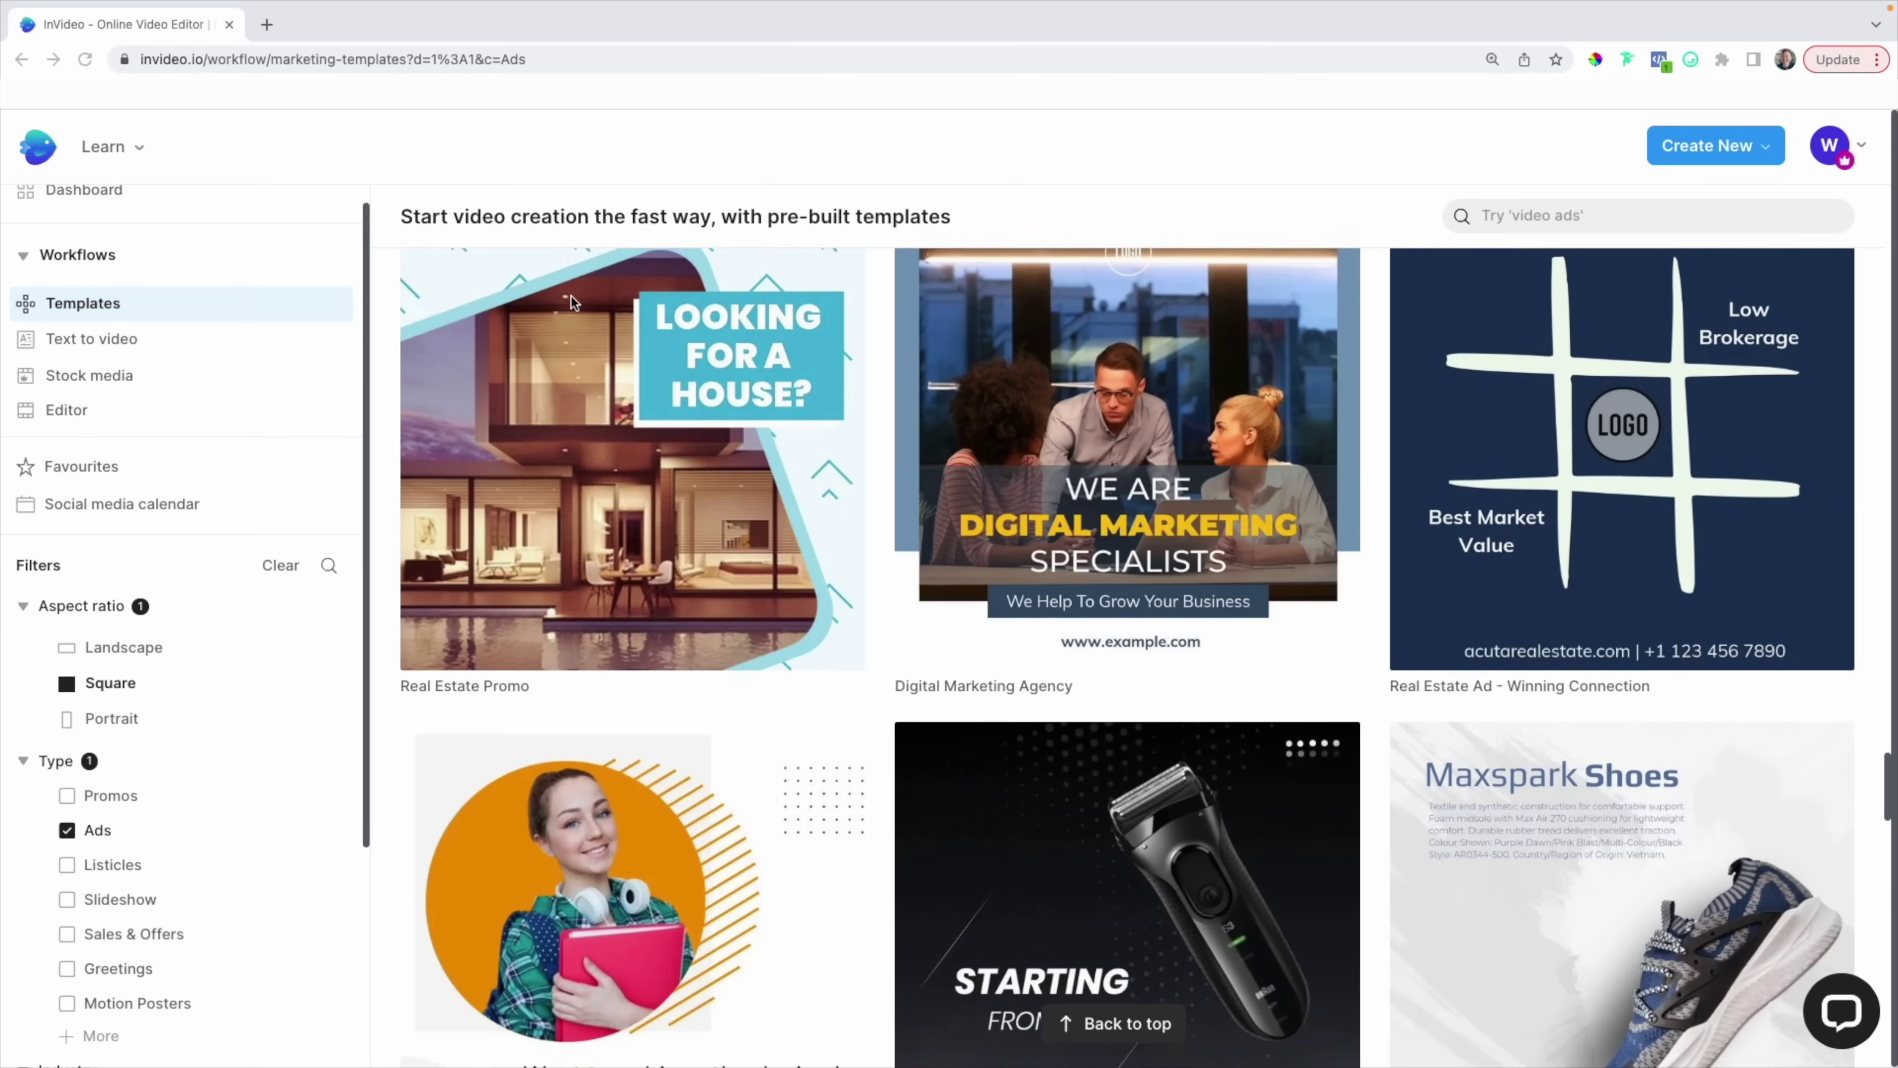
{"action": "scroll", "coordinate": [571, 294], "scroll_direction": "down", "scroll_amount": 10}
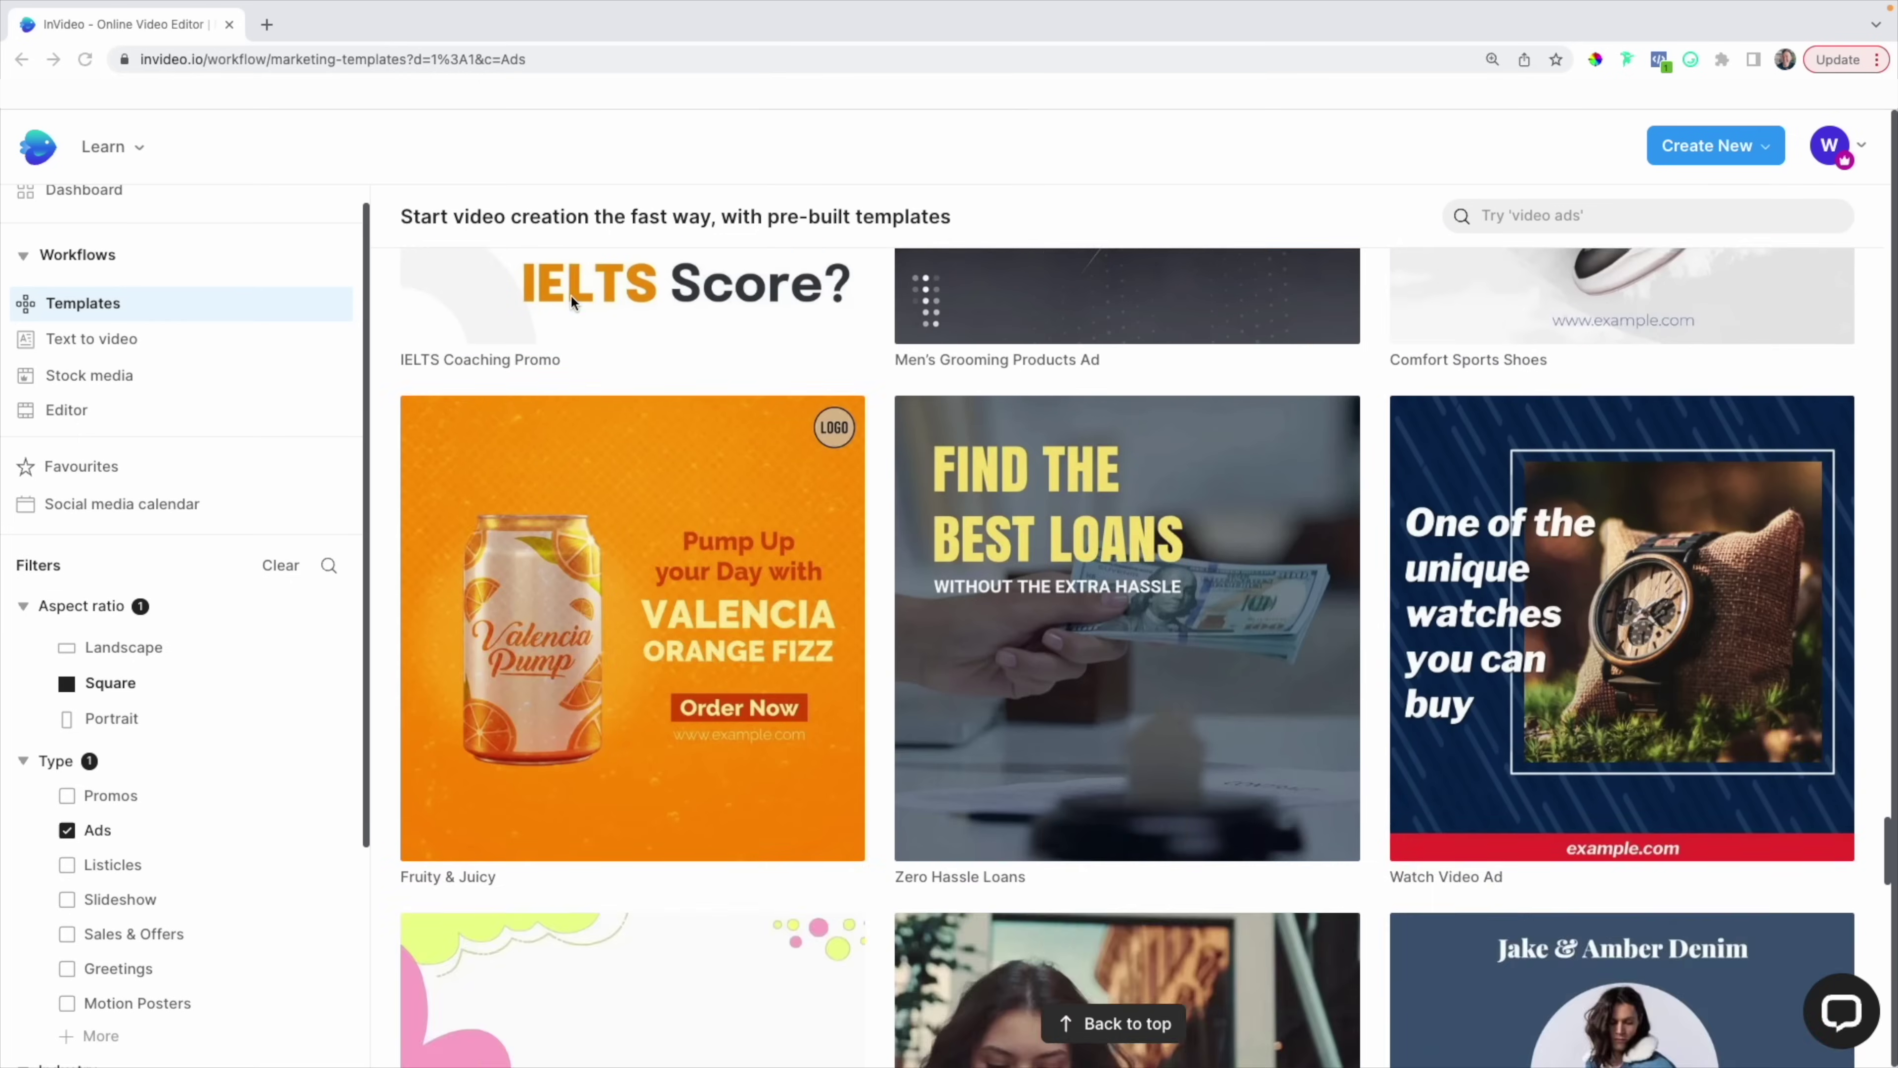
{"action": "scroll", "coordinate": [571, 297], "scroll_direction": "up", "scroll_amount": 15}
{"action": "scroll", "coordinate": [571, 297], "scroll_direction": "up", "scroll_amount": 20}
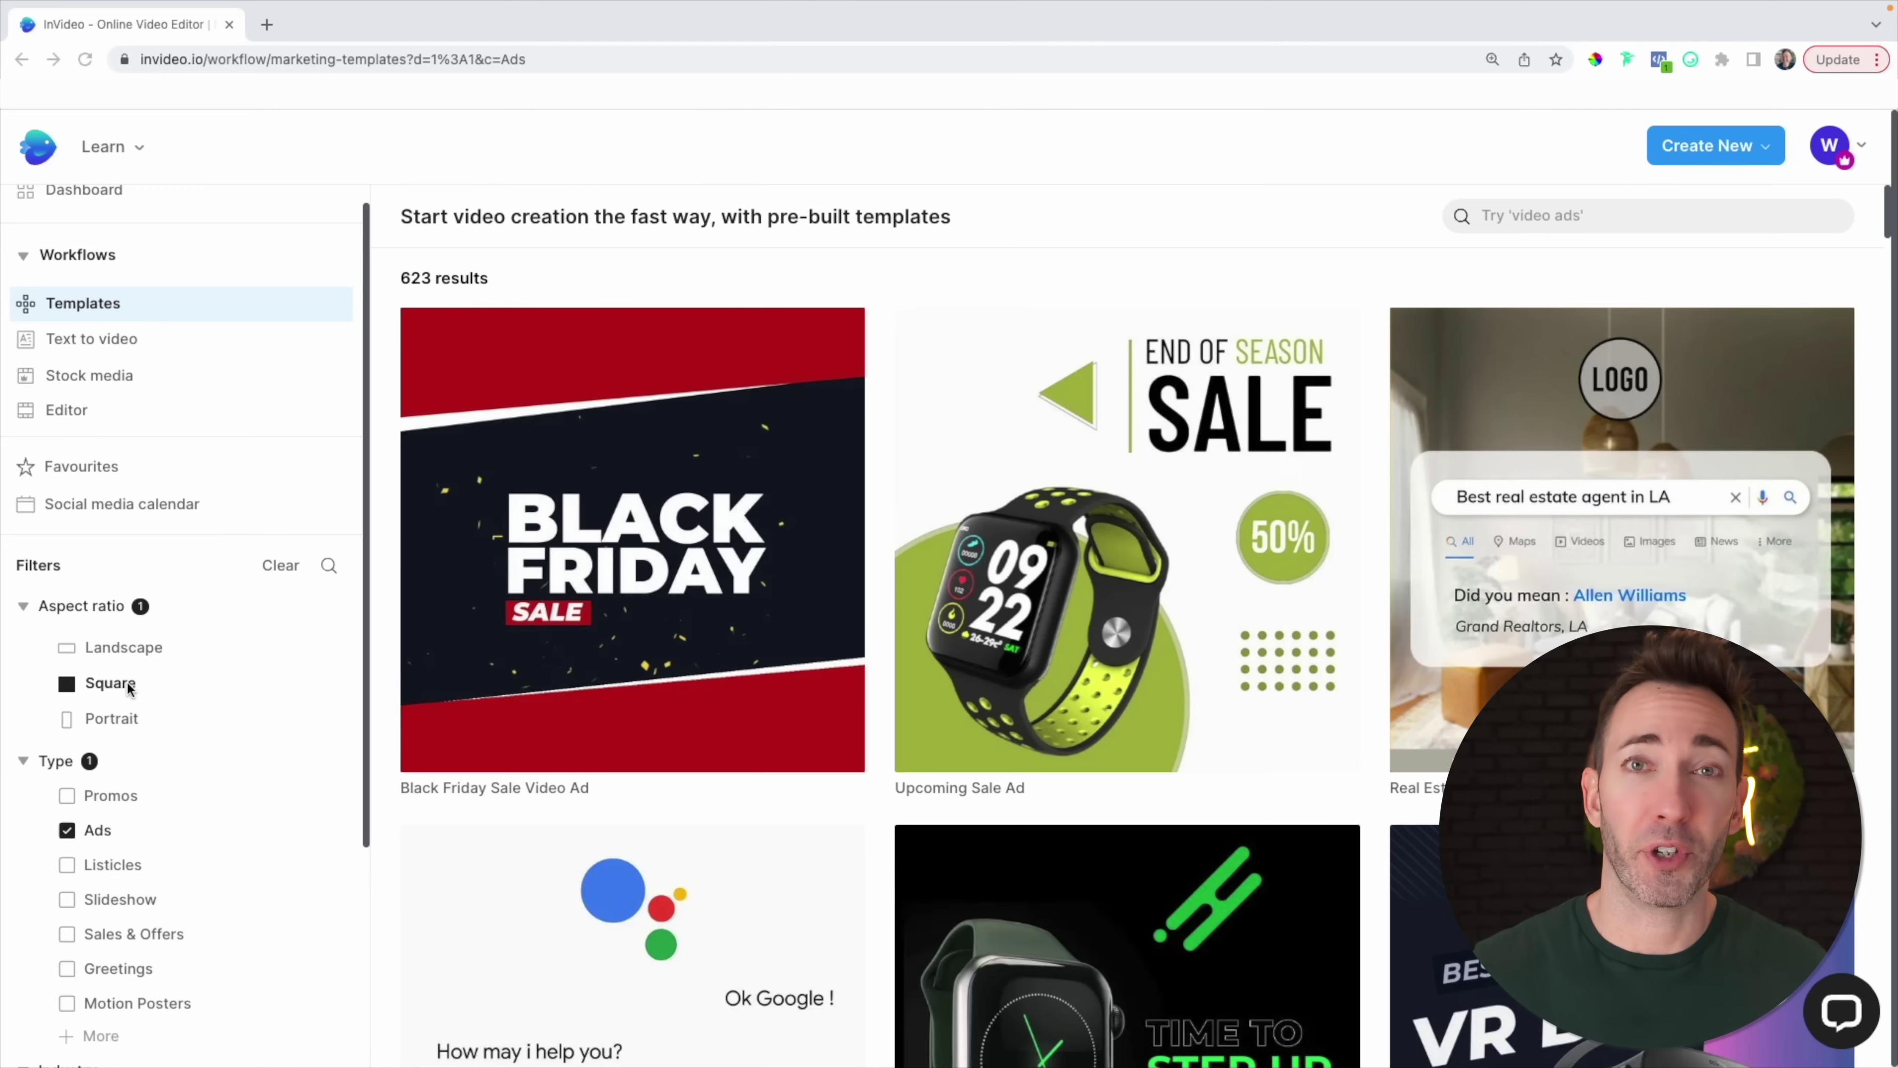
{"action": "scroll", "coordinate": [138, 725], "scroll_direction": "down", "scroll_amount": 1}
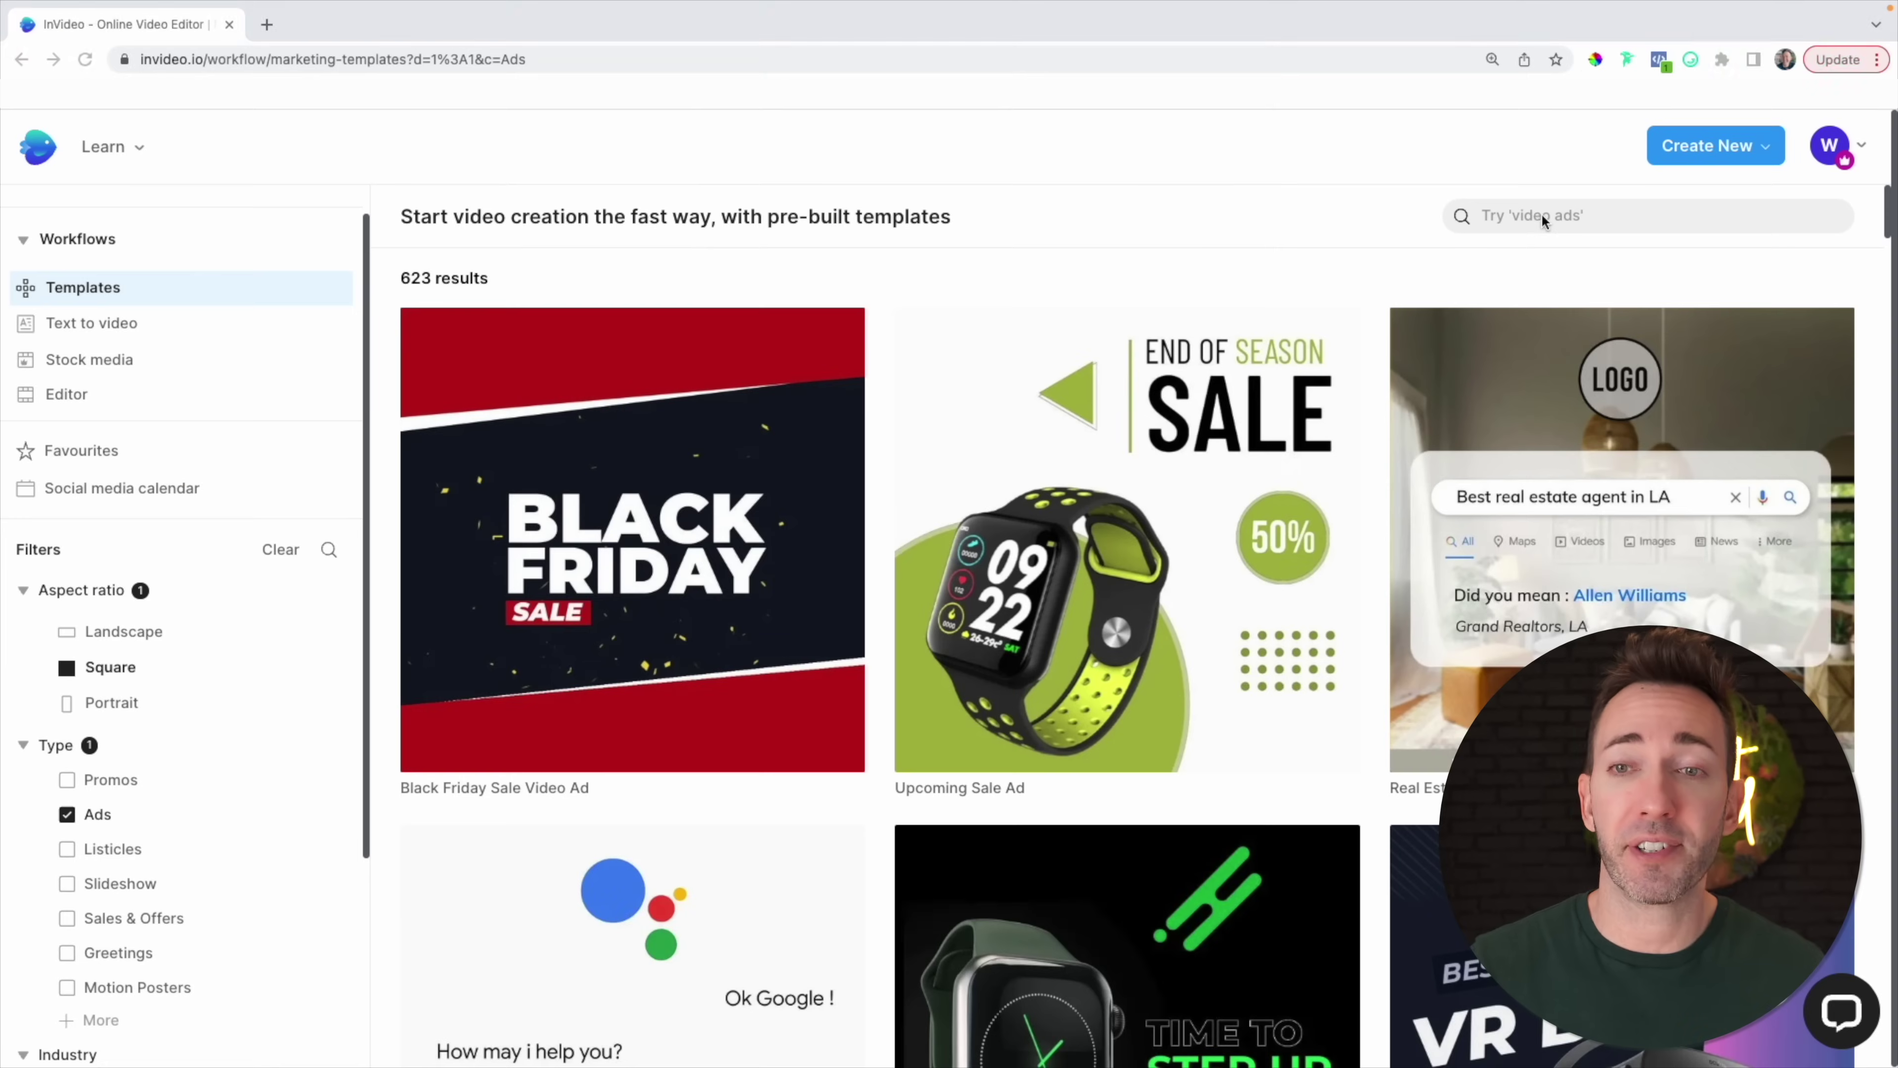
Search the square ad templates for "cleaning", preview the matching templates, and clear the search.
{"action": "left_click", "coordinate": [1535, 219]}
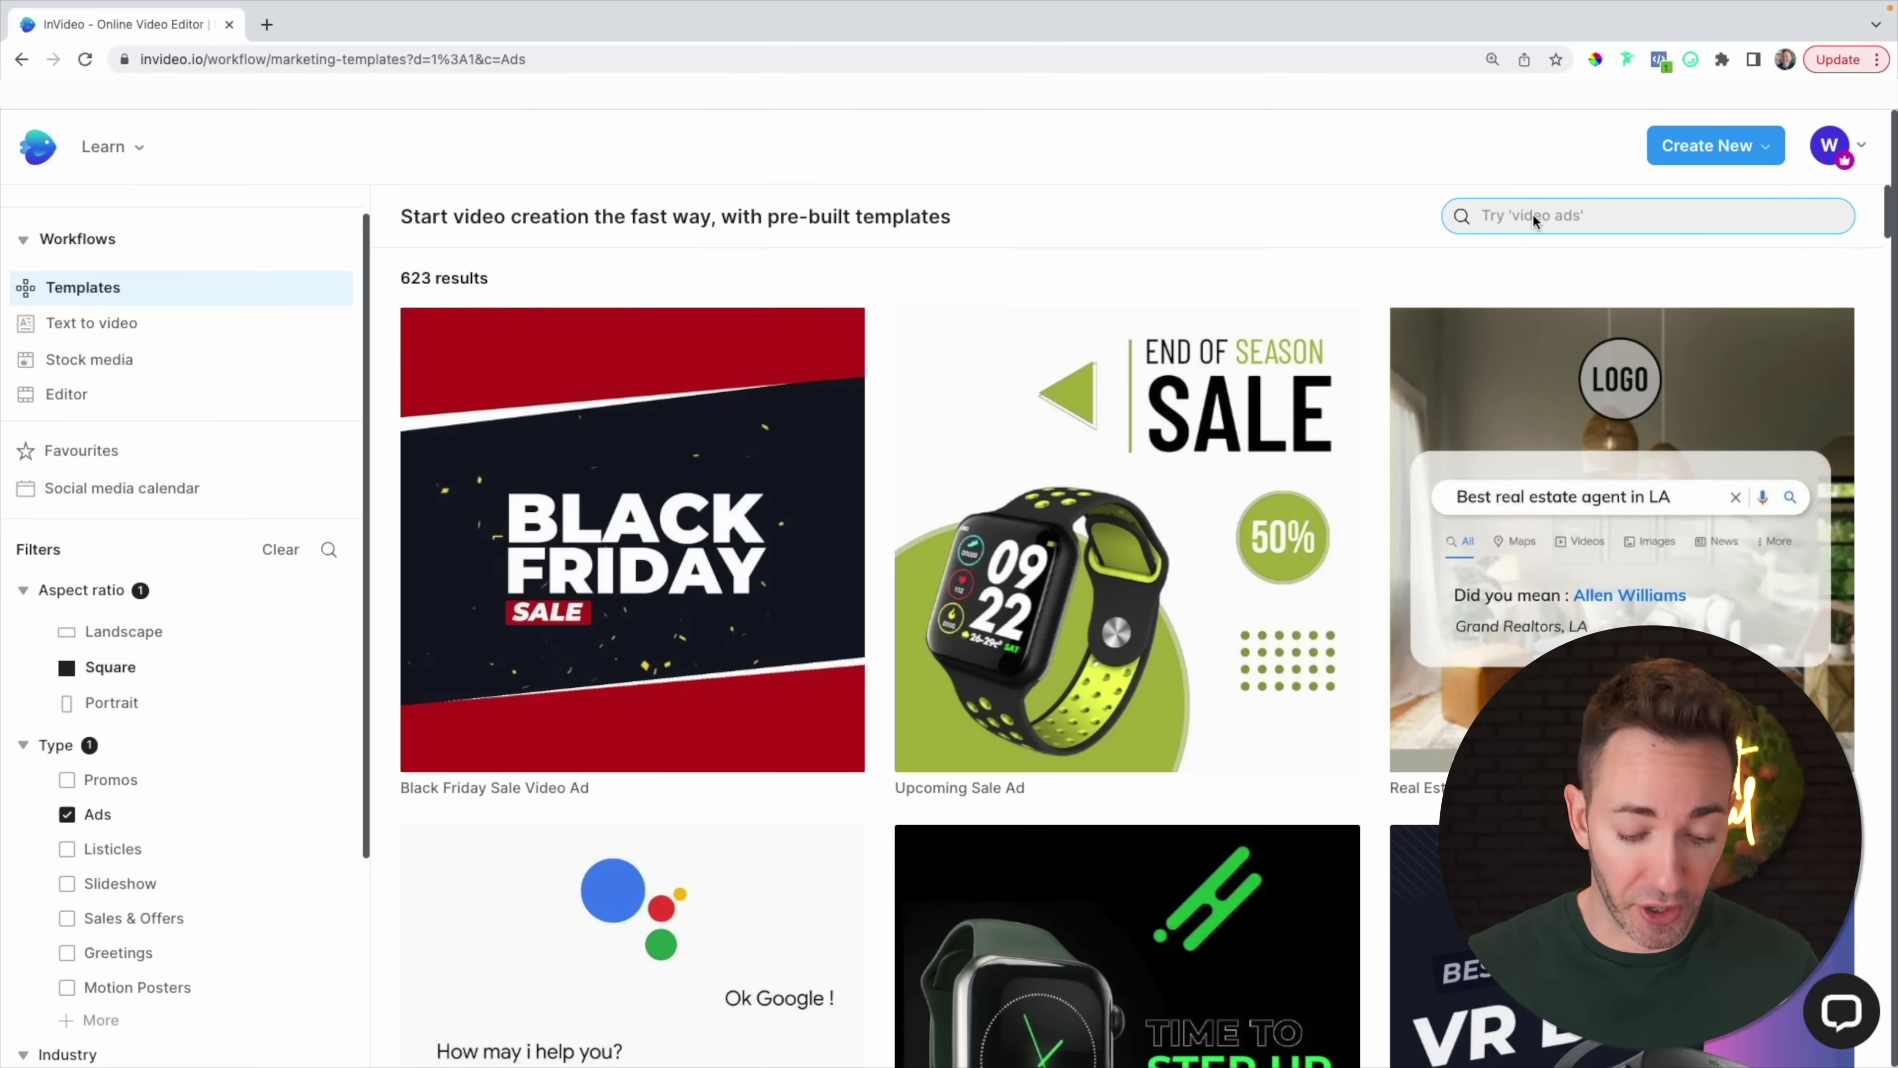
{"action": "type", "text": "cleaning"}
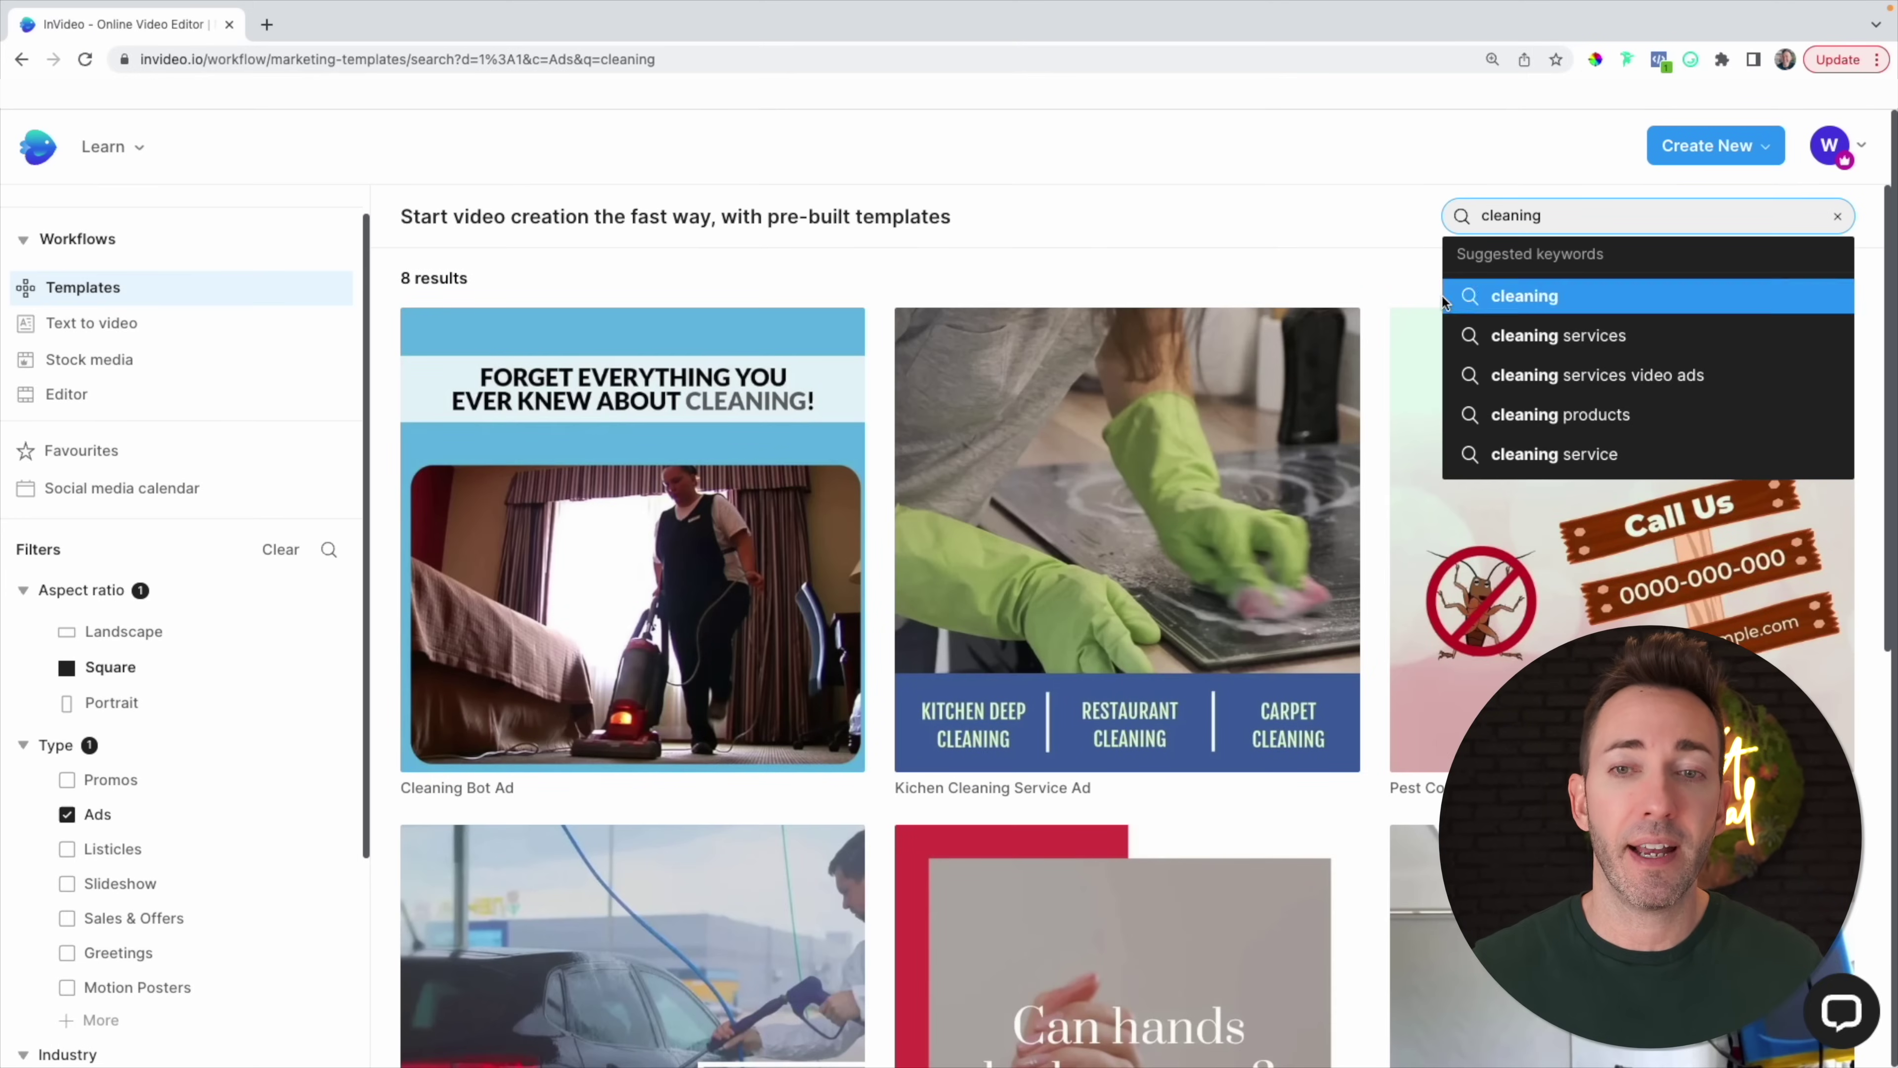
{"action": "scroll", "coordinate": [1375, 355], "scroll_direction": "down", "scroll_amount": 5}
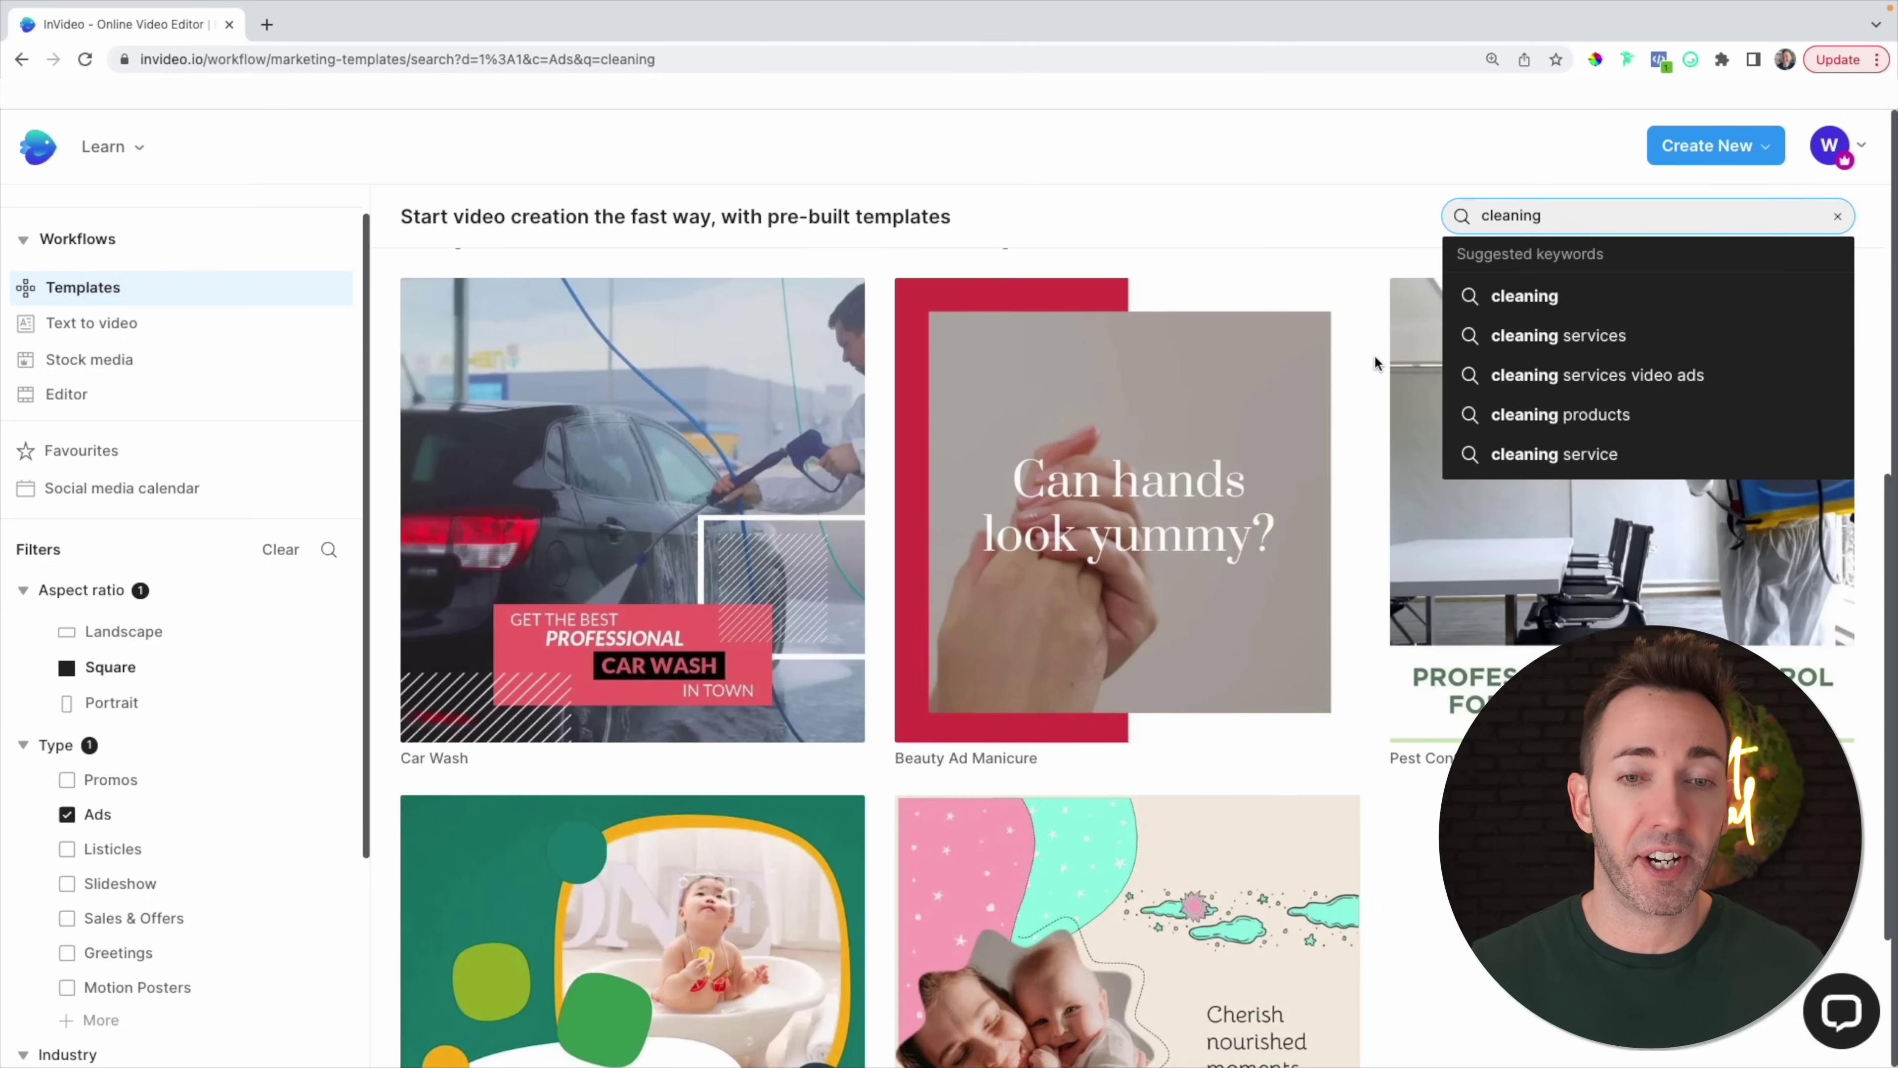
{"action": "scroll", "coordinate": [1375, 354], "scroll_direction": "down", "scroll_amount": 3}
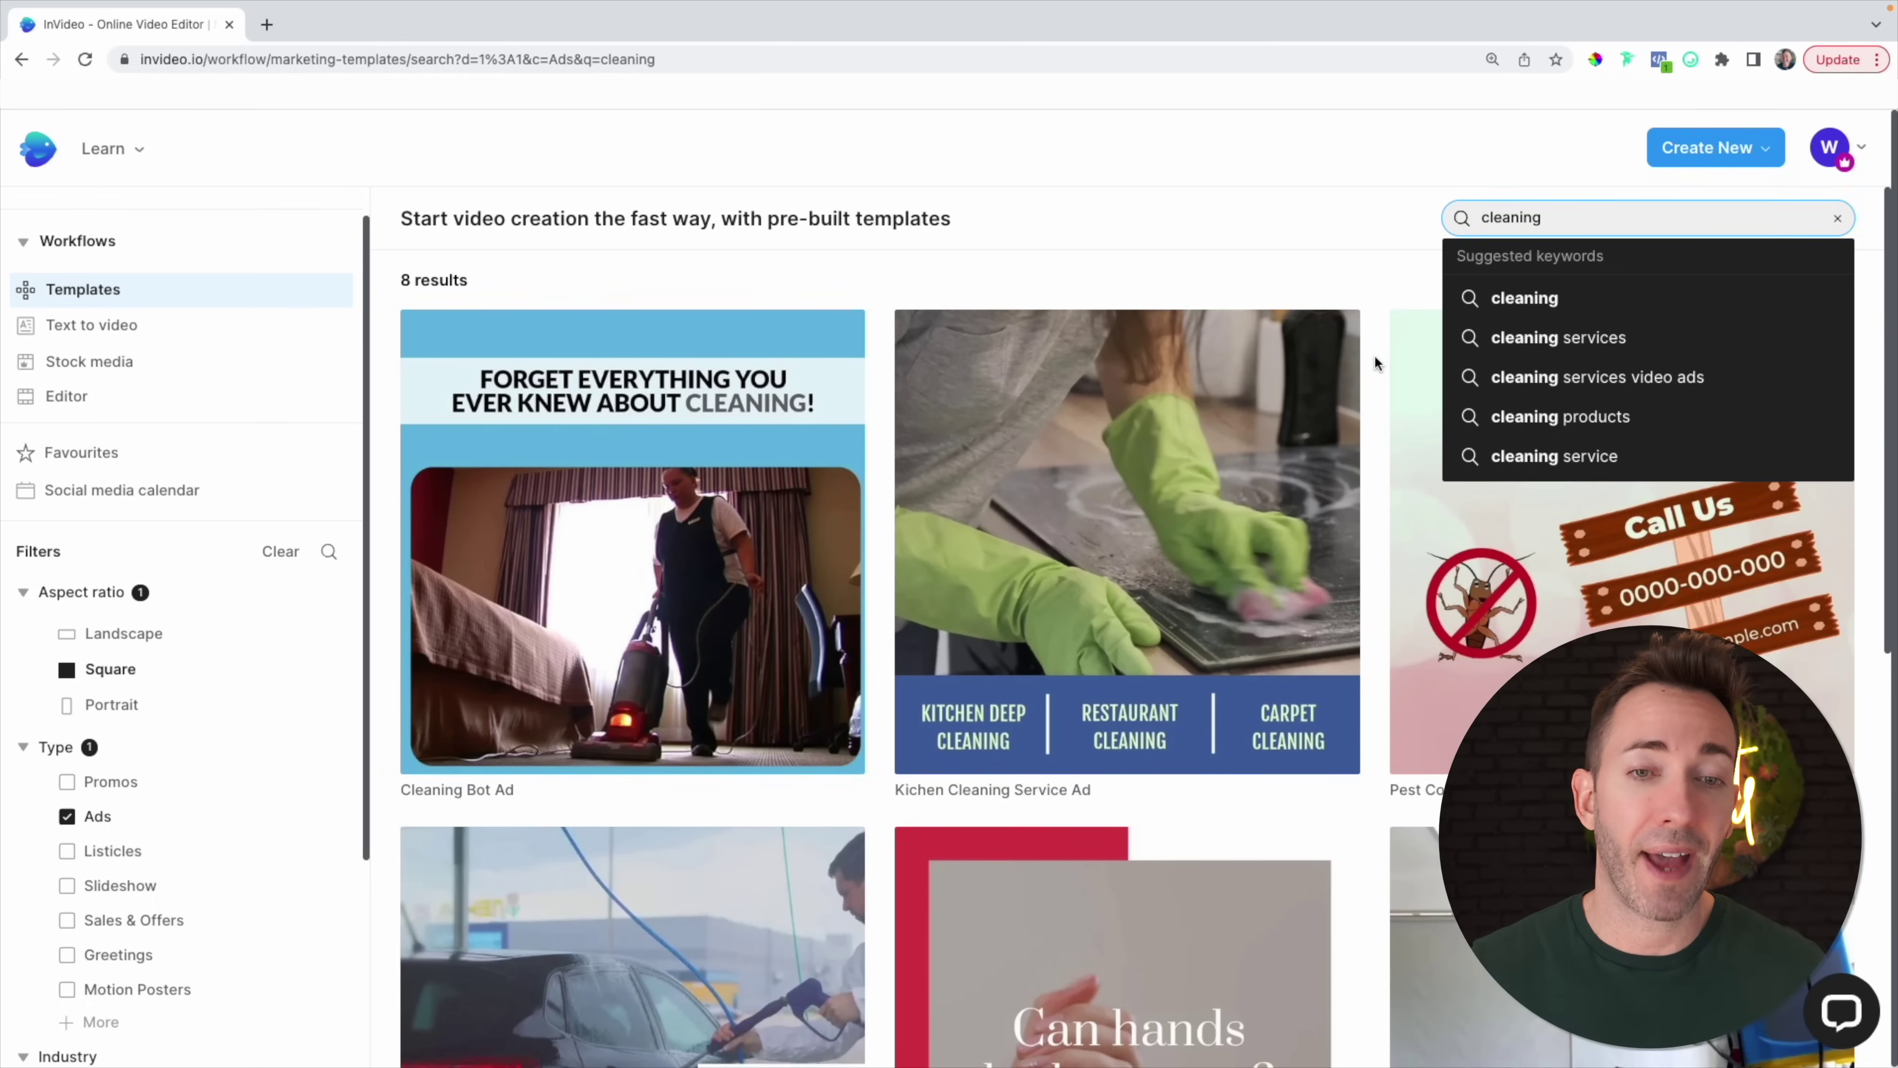
{"action": "mouse_move", "coordinate": [1123, 490]}
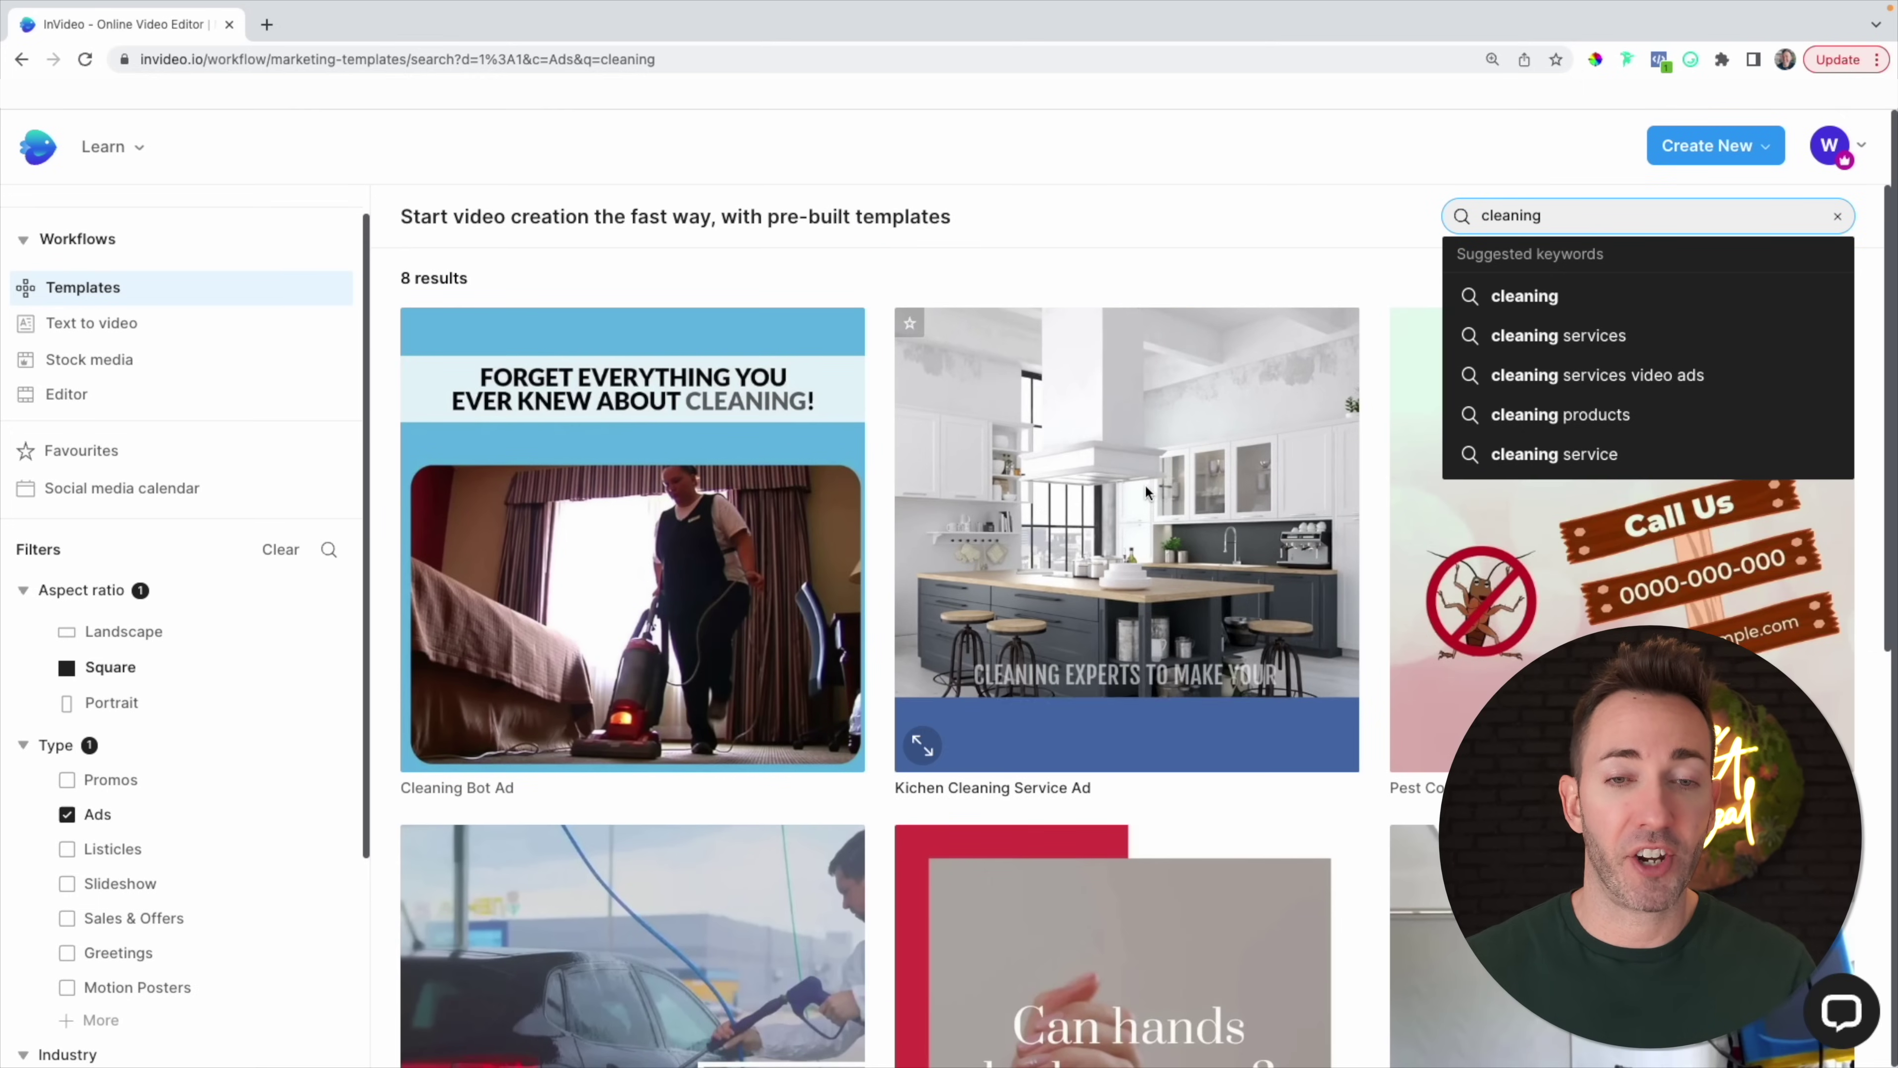
{"action": "mouse_move", "coordinate": [745, 566]}
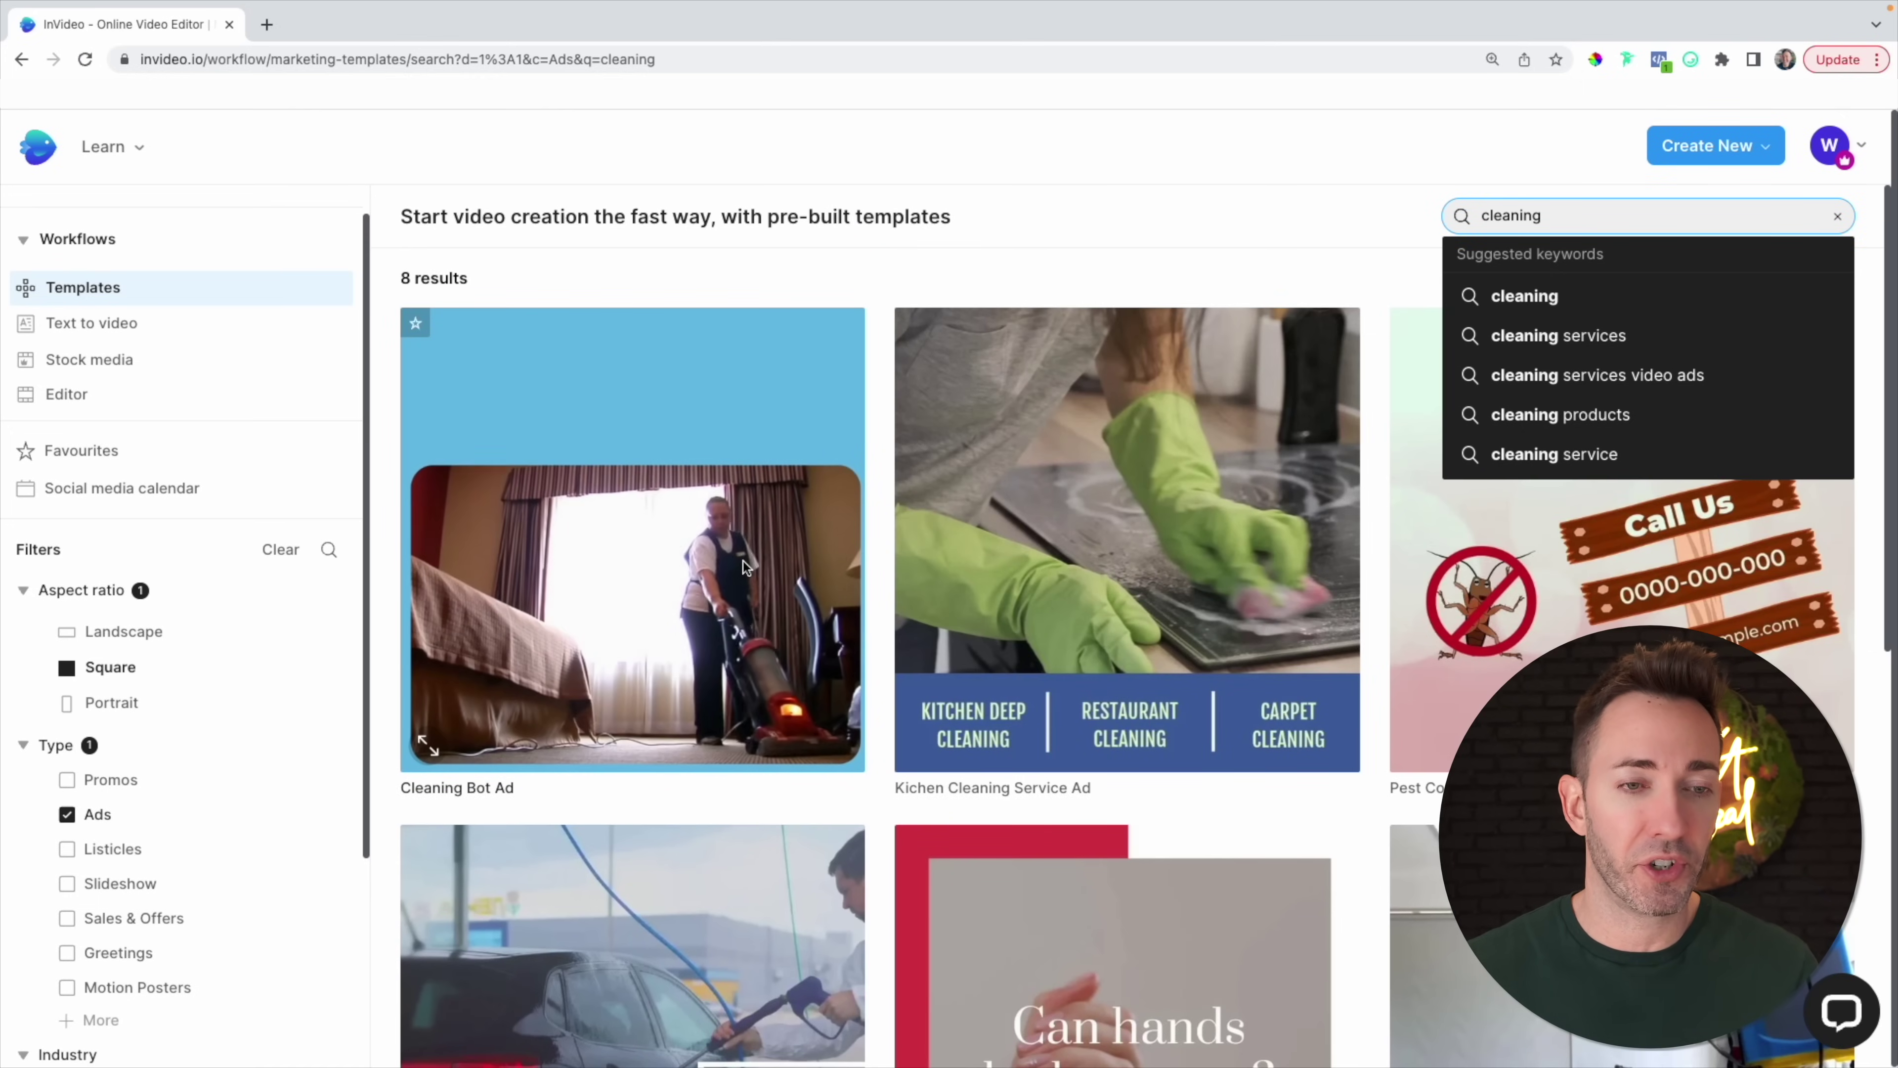
{"action": "left_click", "coordinate": [1378, 278]}
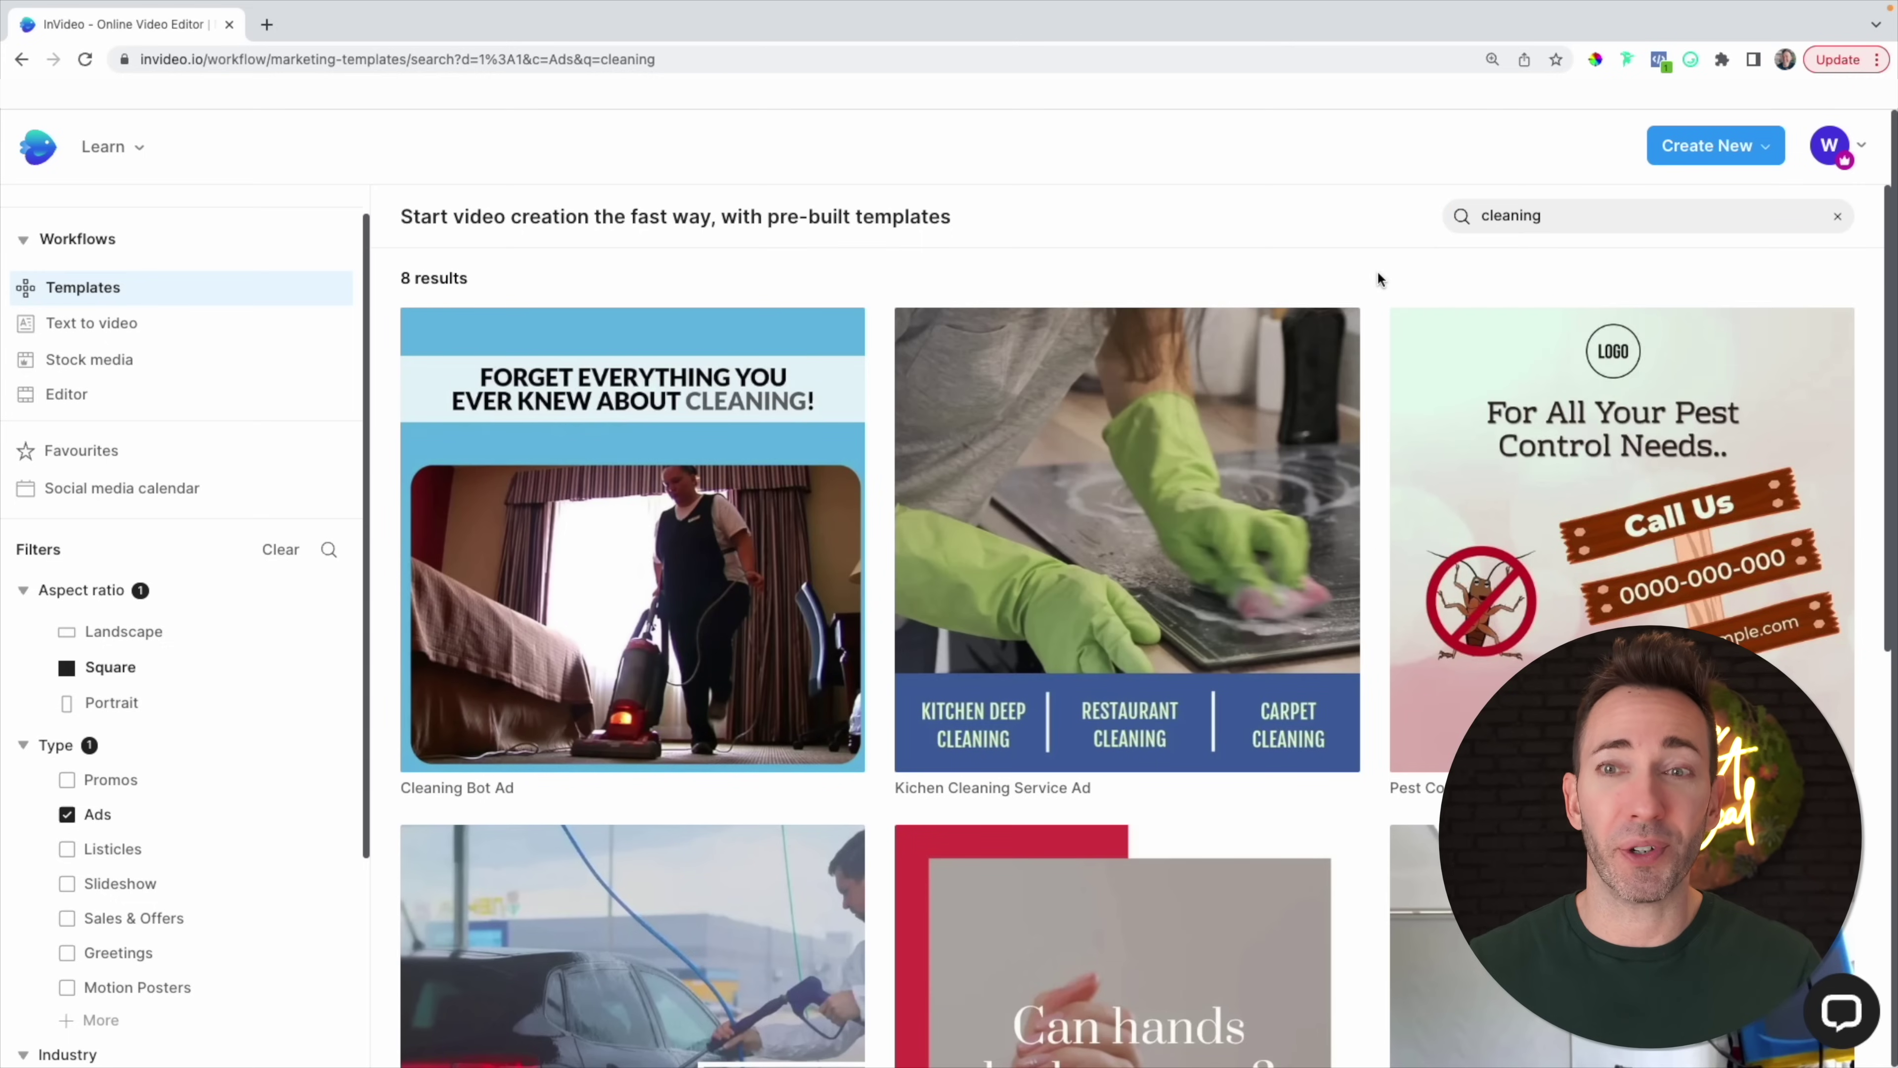
{"action": "double_click", "coordinate": [1559, 215]}
{"action": "left_click", "coordinate": [1837, 216]}
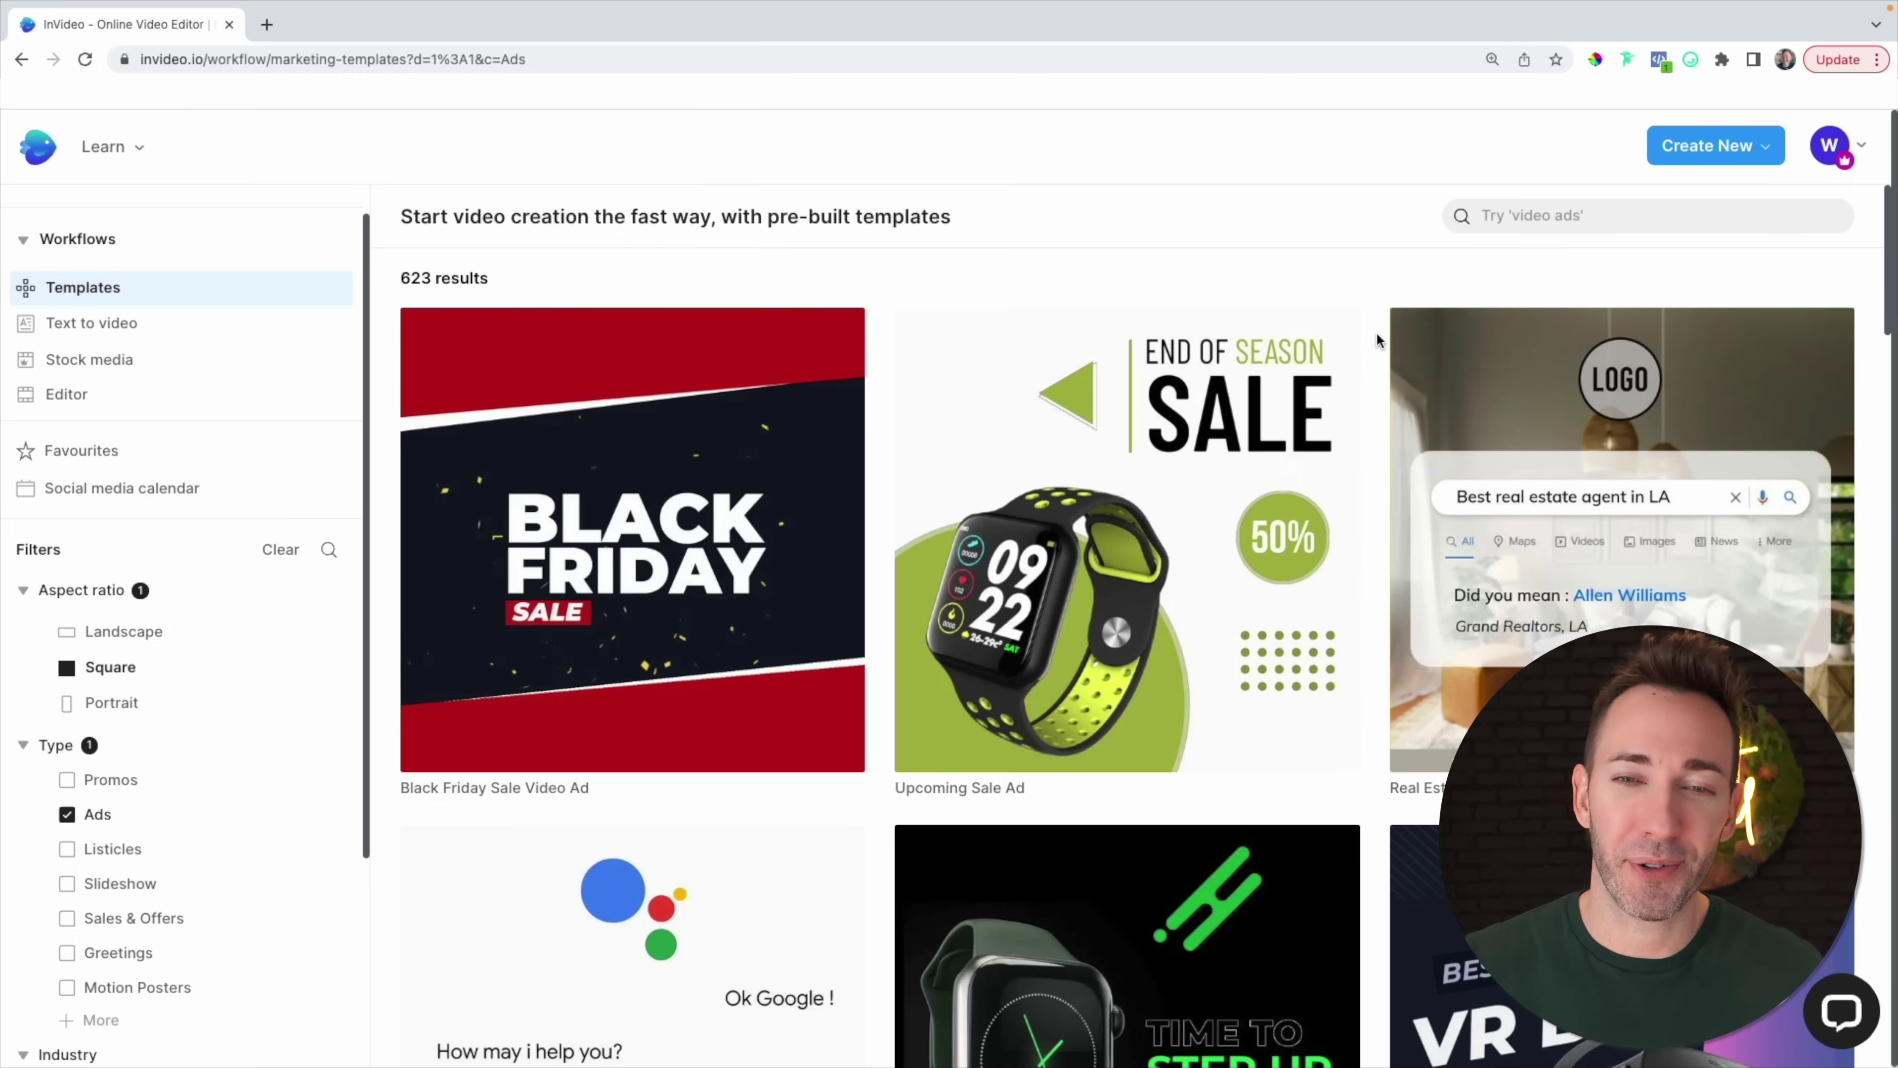
Create a project from the Square (1:1) "List your home for free ad" template and switch it to the storyboard view.
{"action": "scroll", "coordinate": [1377, 337], "scroll_direction": "down", "scroll_amount": 5}
{"action": "scroll", "coordinate": [1377, 337], "scroll_direction": "down", "scroll_amount": 5}
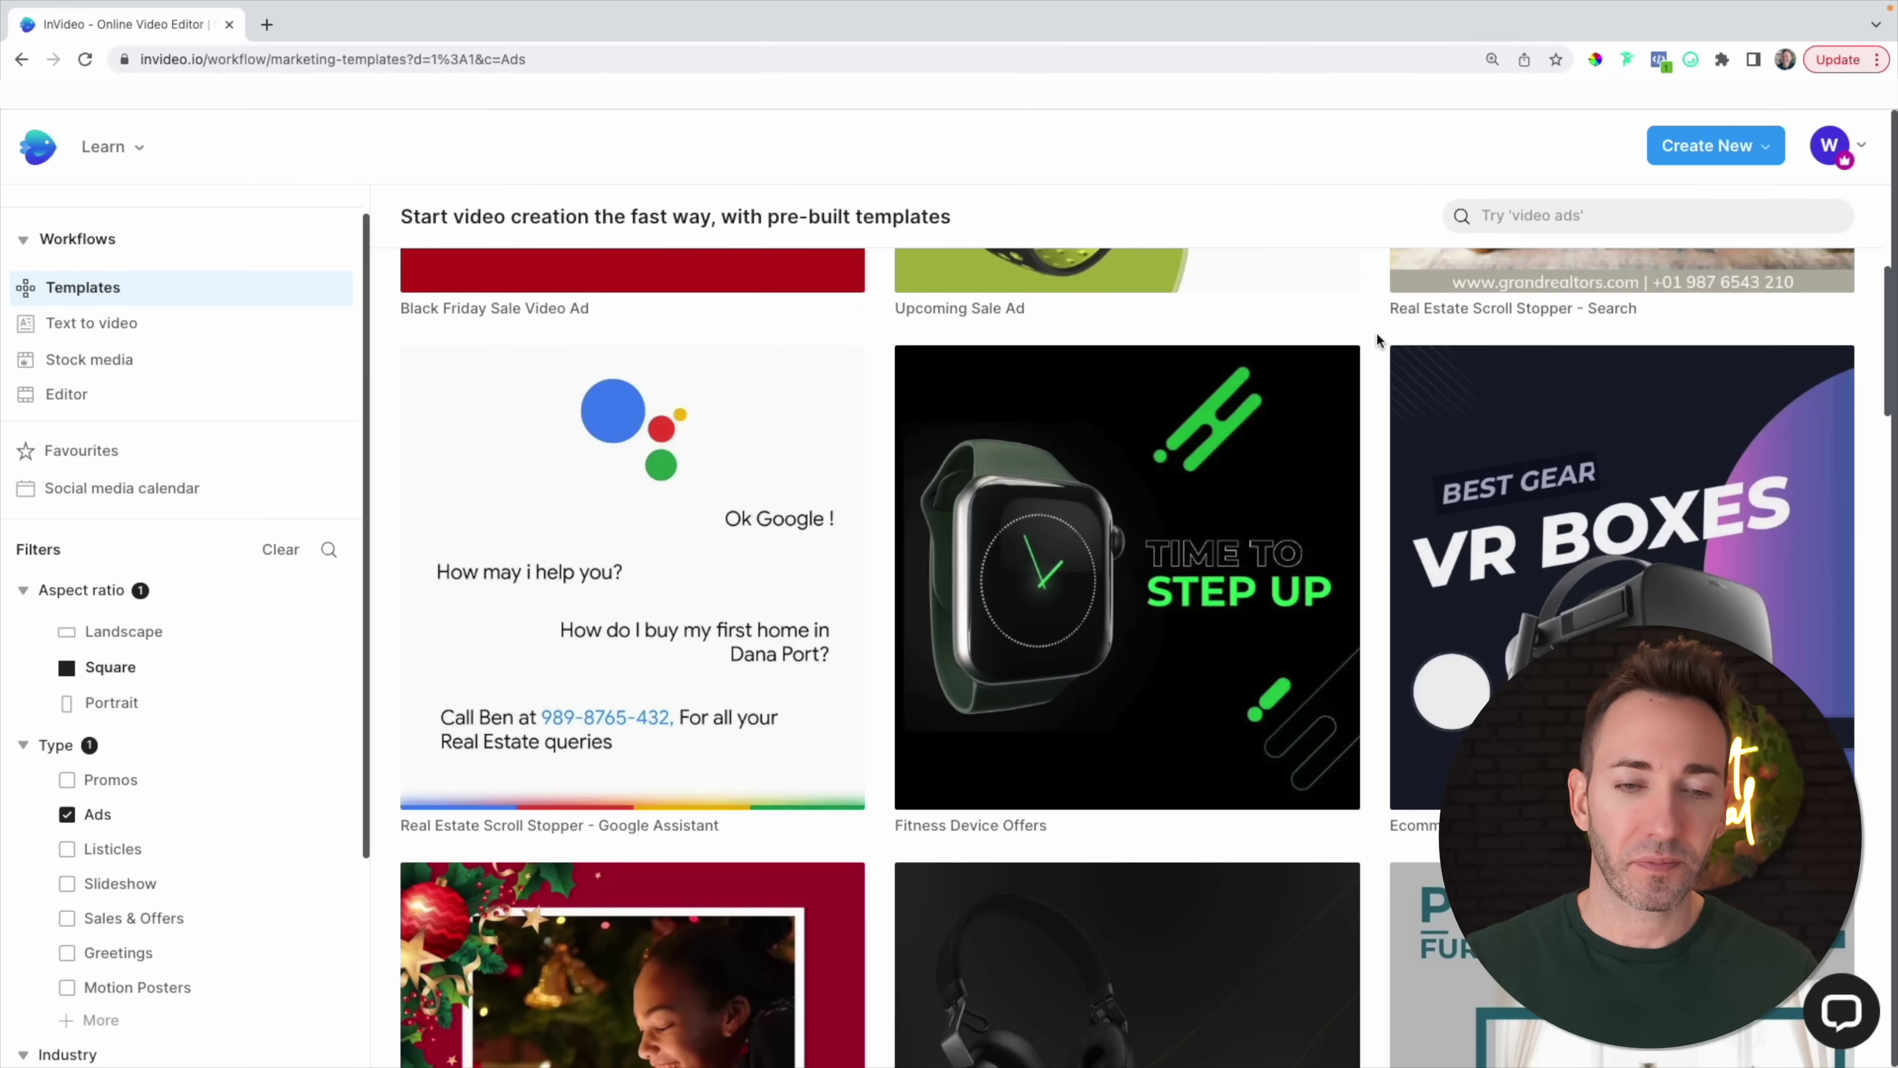
{"action": "scroll", "coordinate": [1377, 331], "scroll_direction": "down", "scroll_amount": 8}
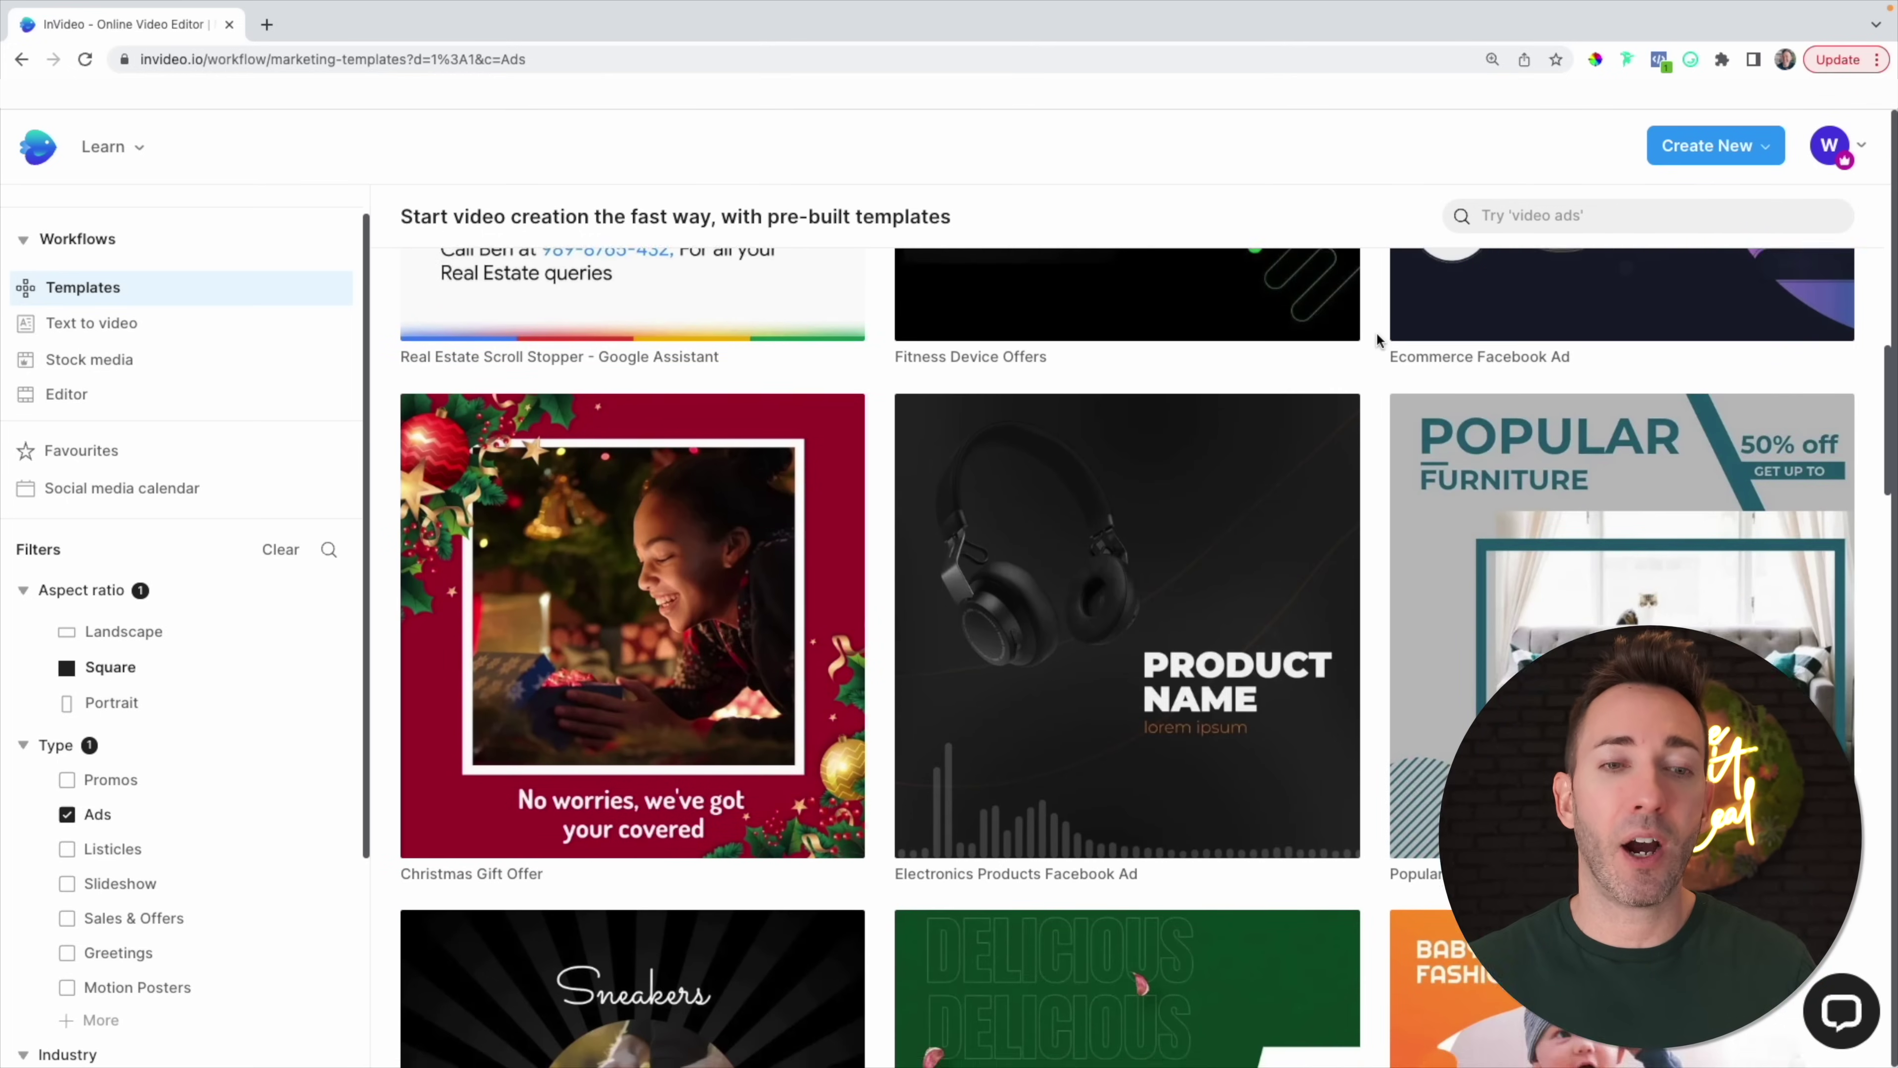
{"action": "scroll", "coordinate": [1377, 337], "scroll_direction": "down", "scroll_amount": 5}
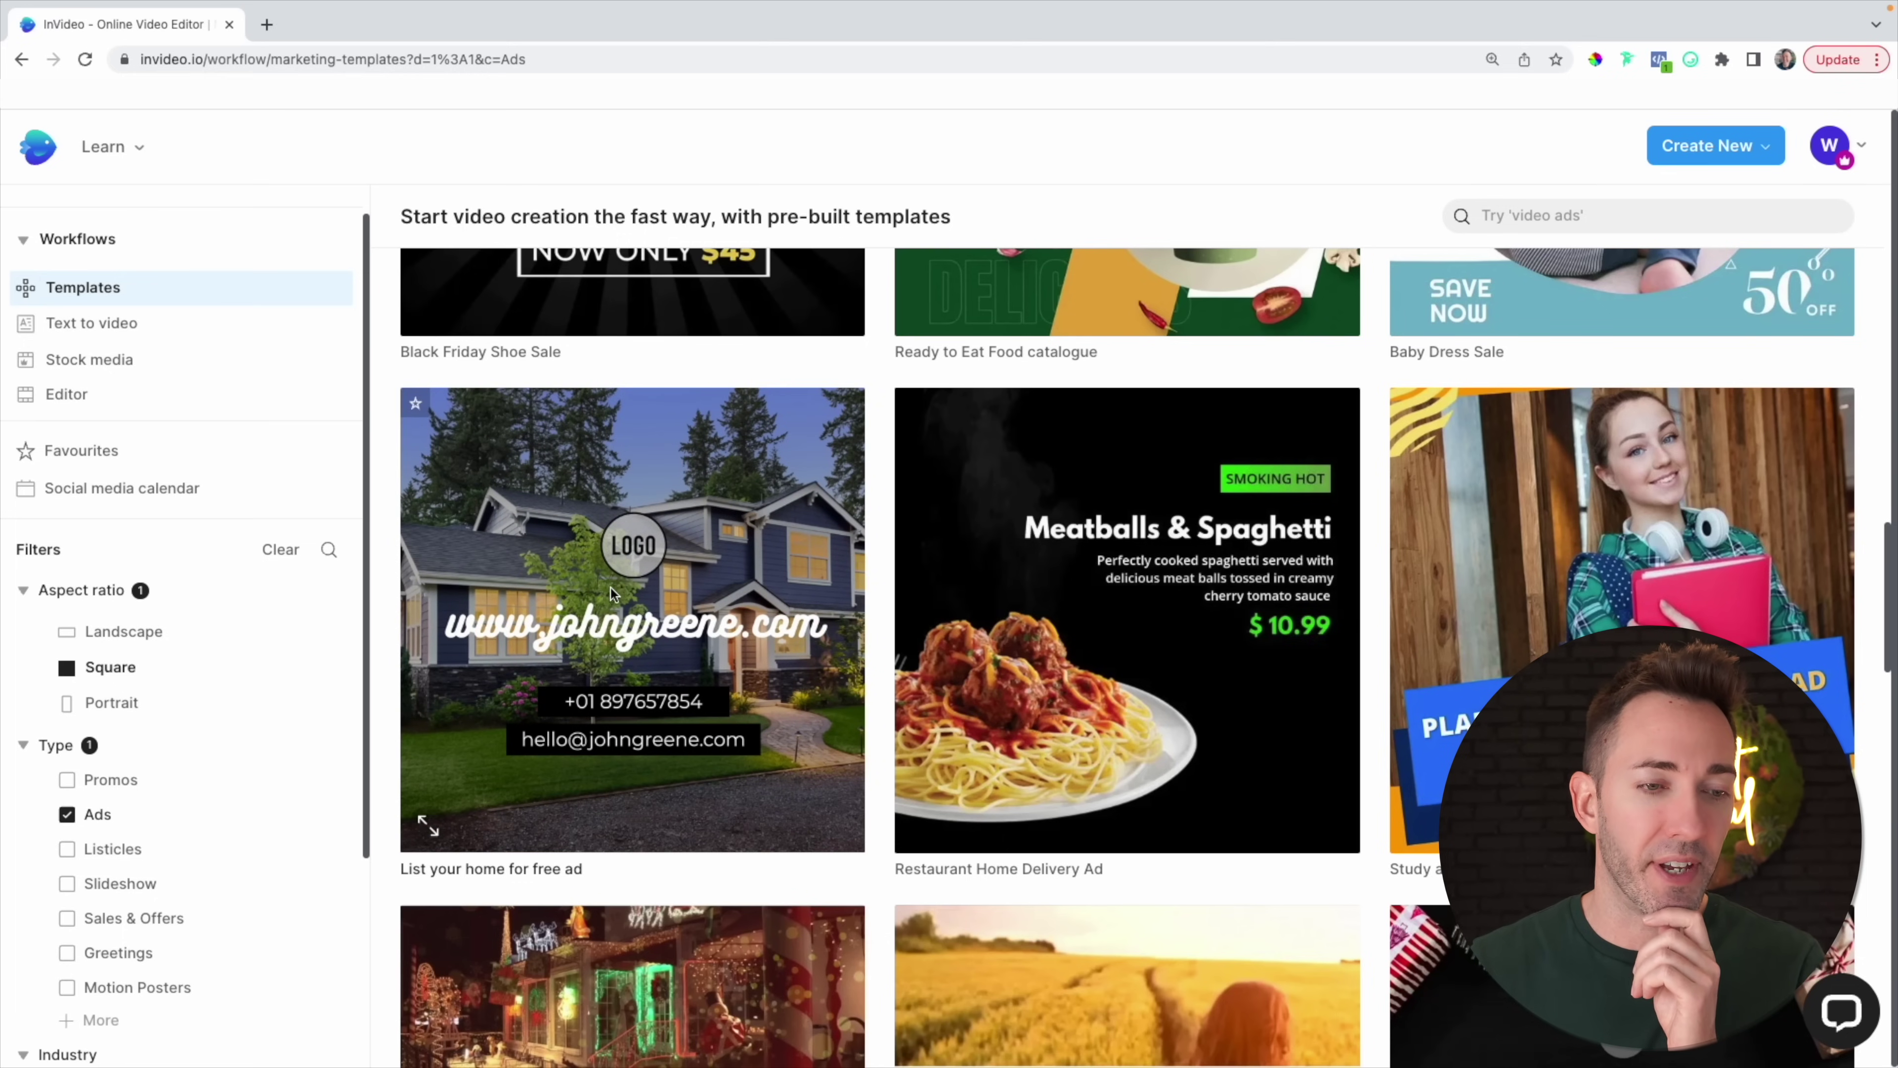
{"action": "left_click", "coordinate": [603, 594]}
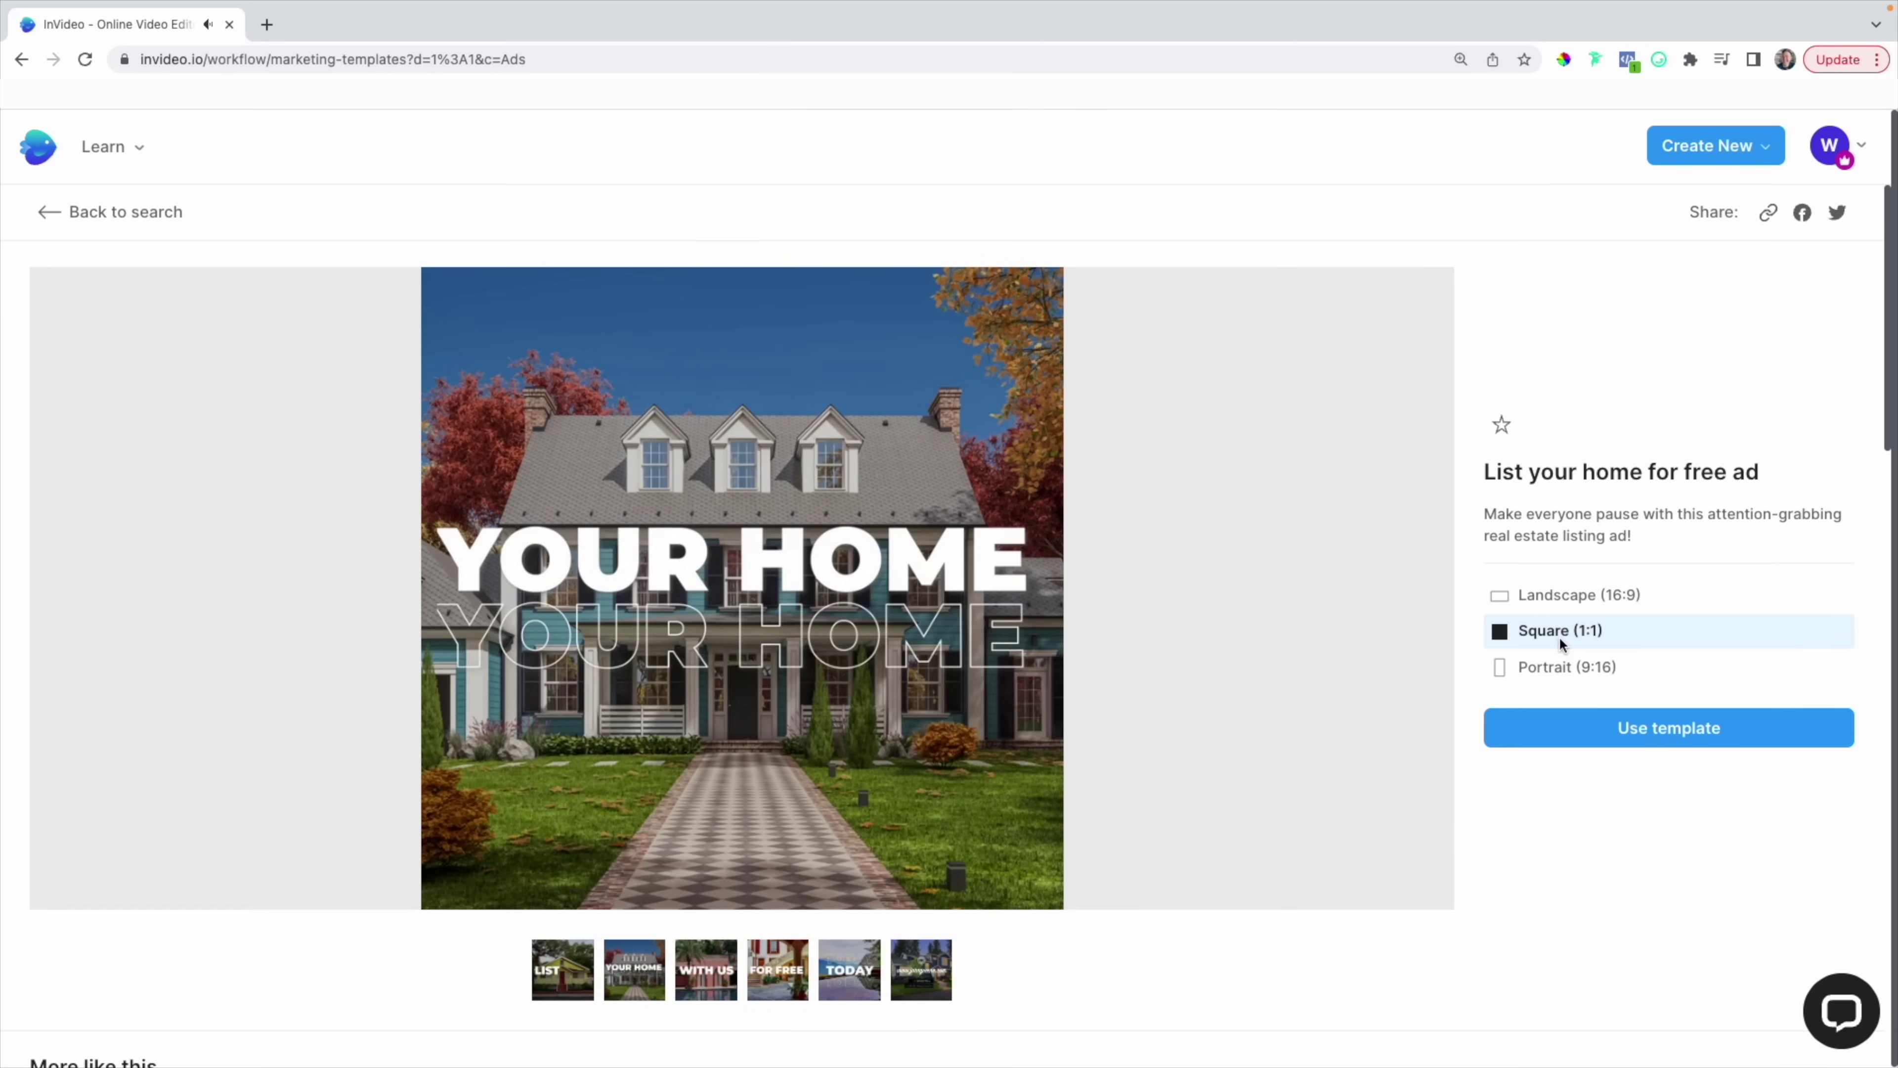
{"action": "left_click", "coordinate": [1668, 727]}
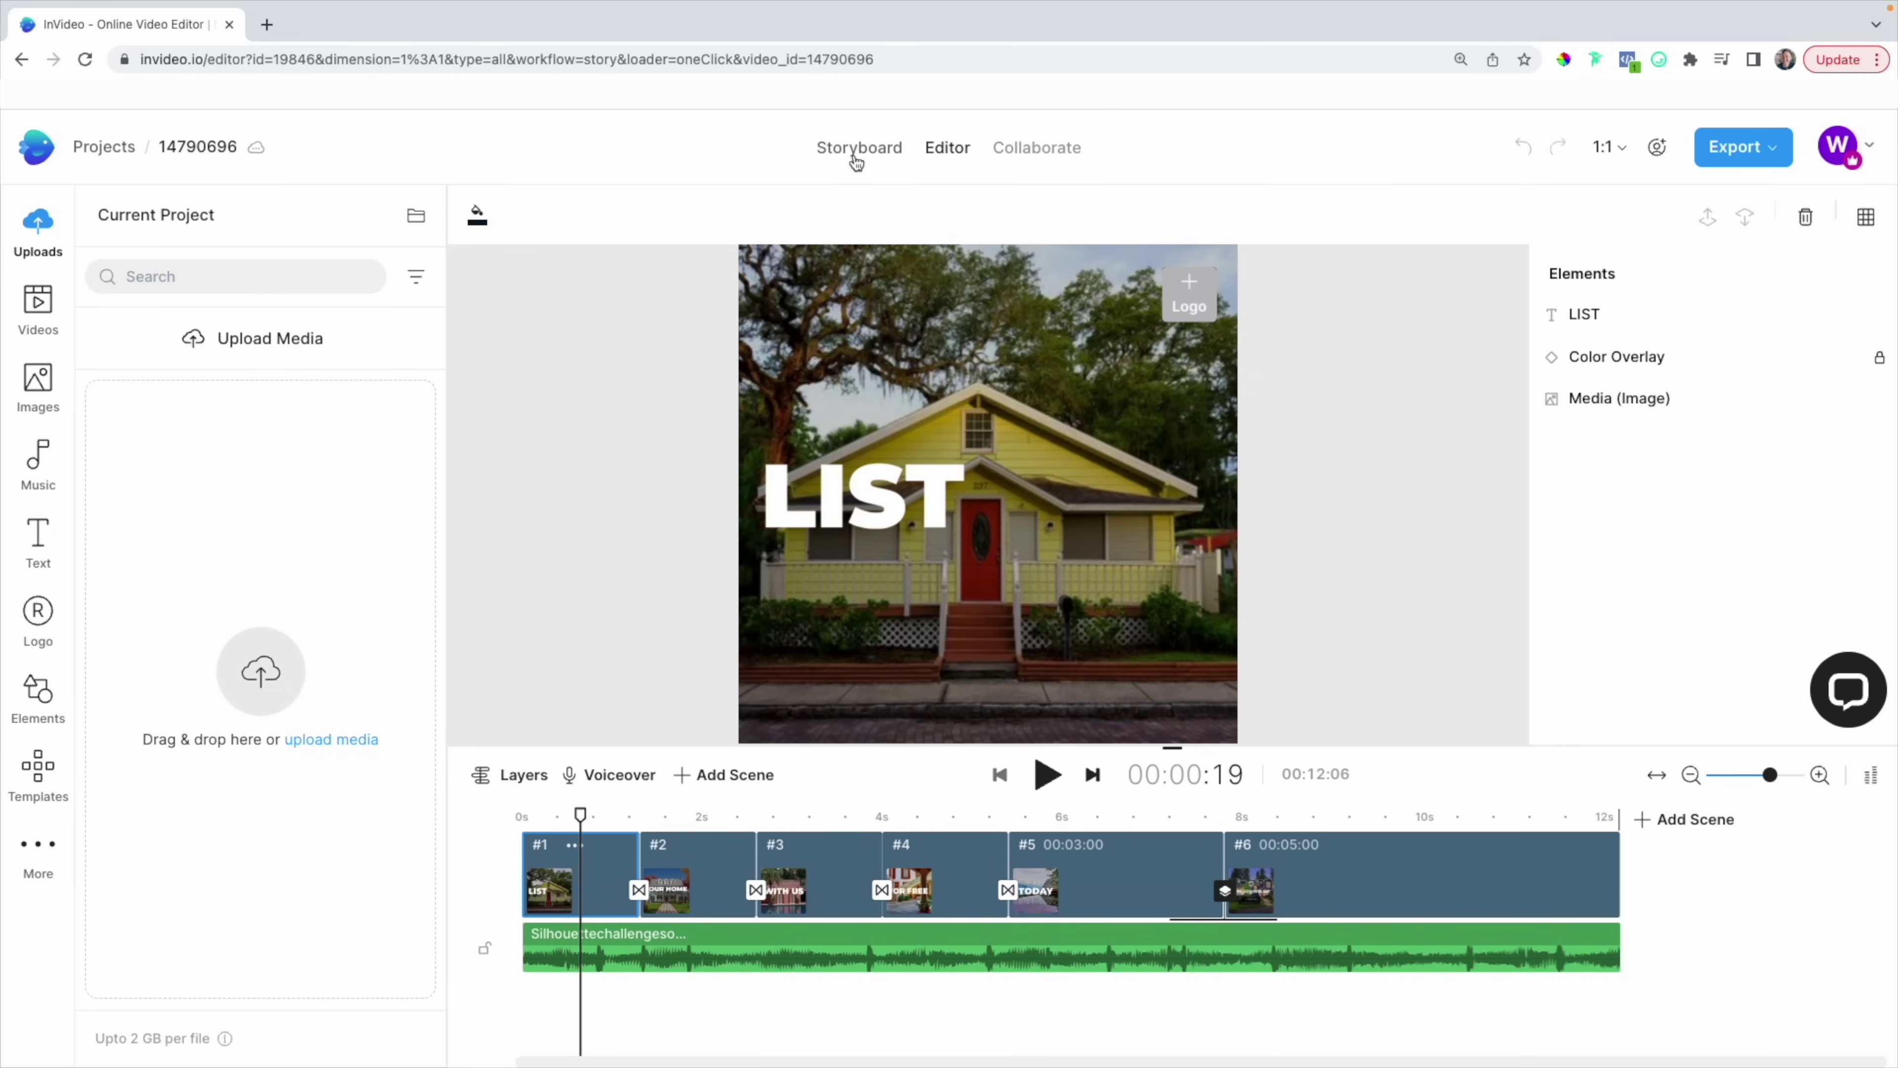
{"action": "left_click", "coordinate": [851, 152]}
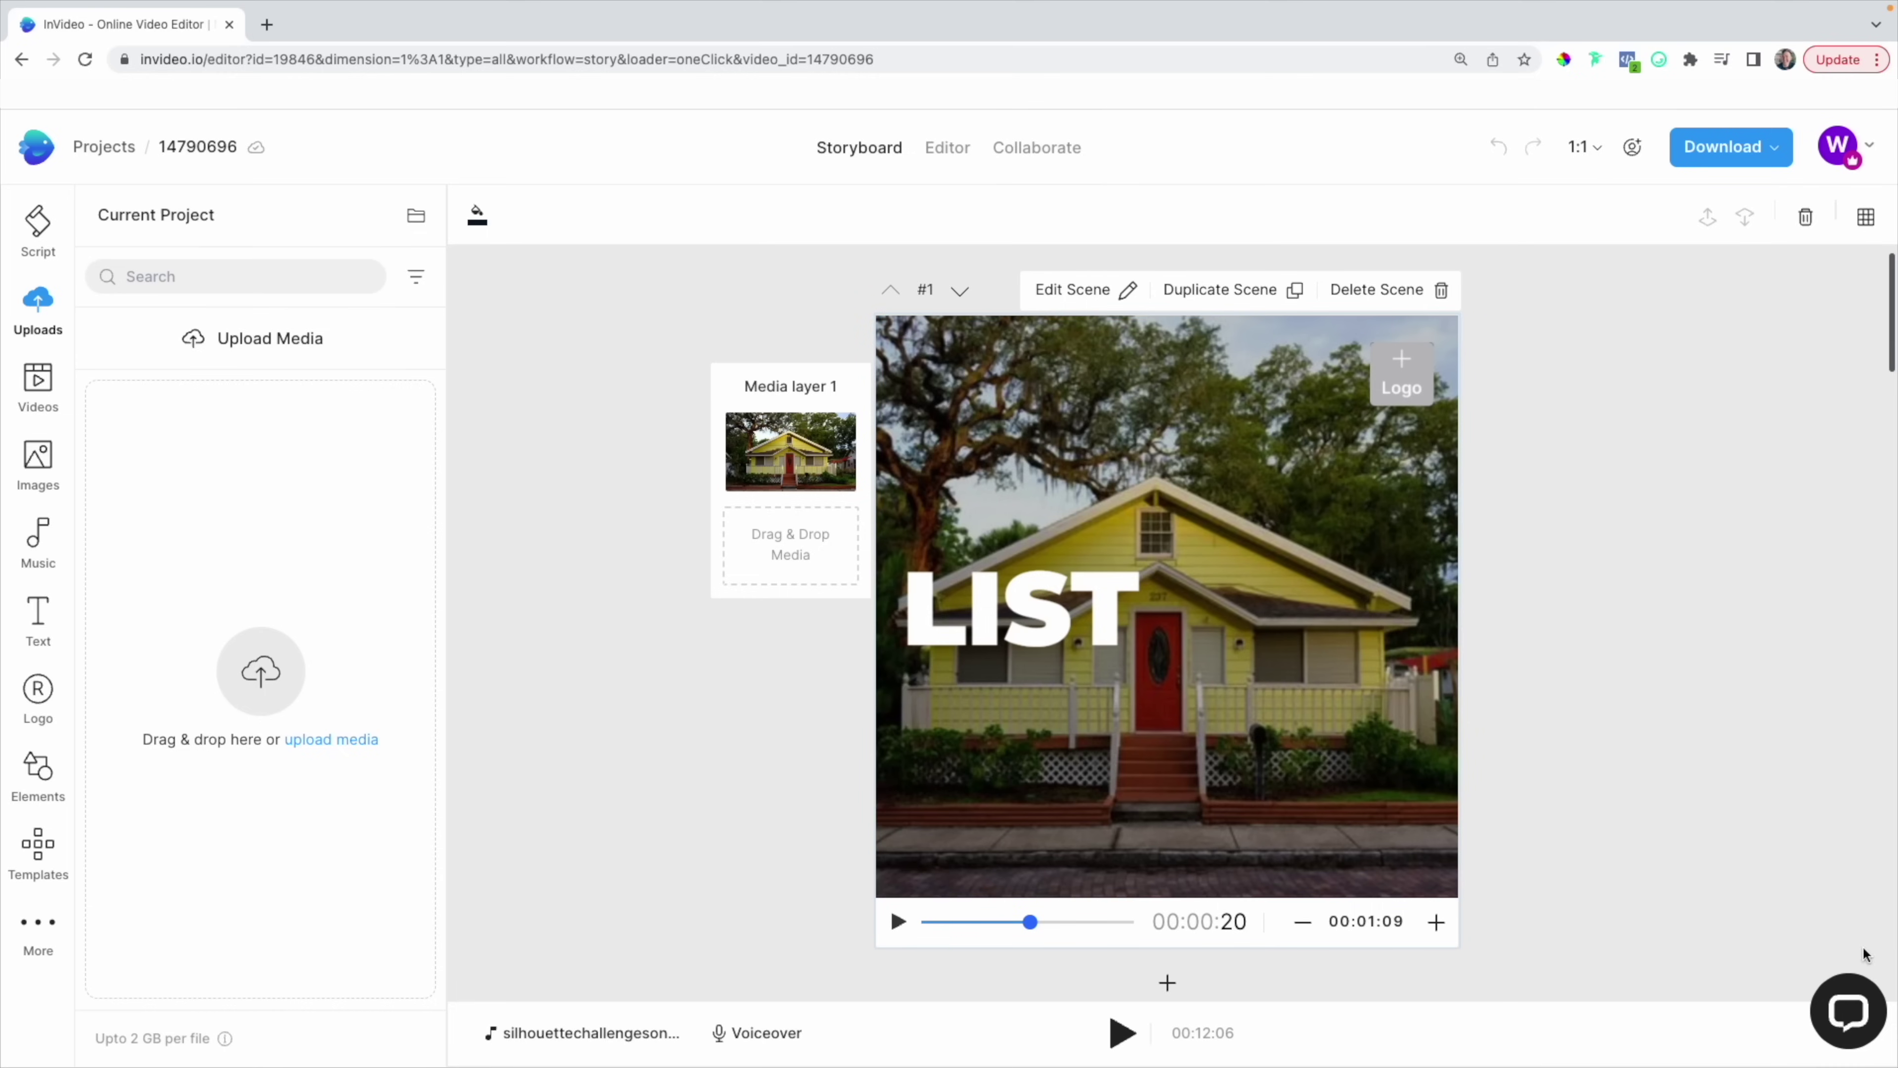
Check the support chat window, close it, and review the template's first three storyboard scenes.
{"action": "left_click", "coordinate": [1851, 1009]}
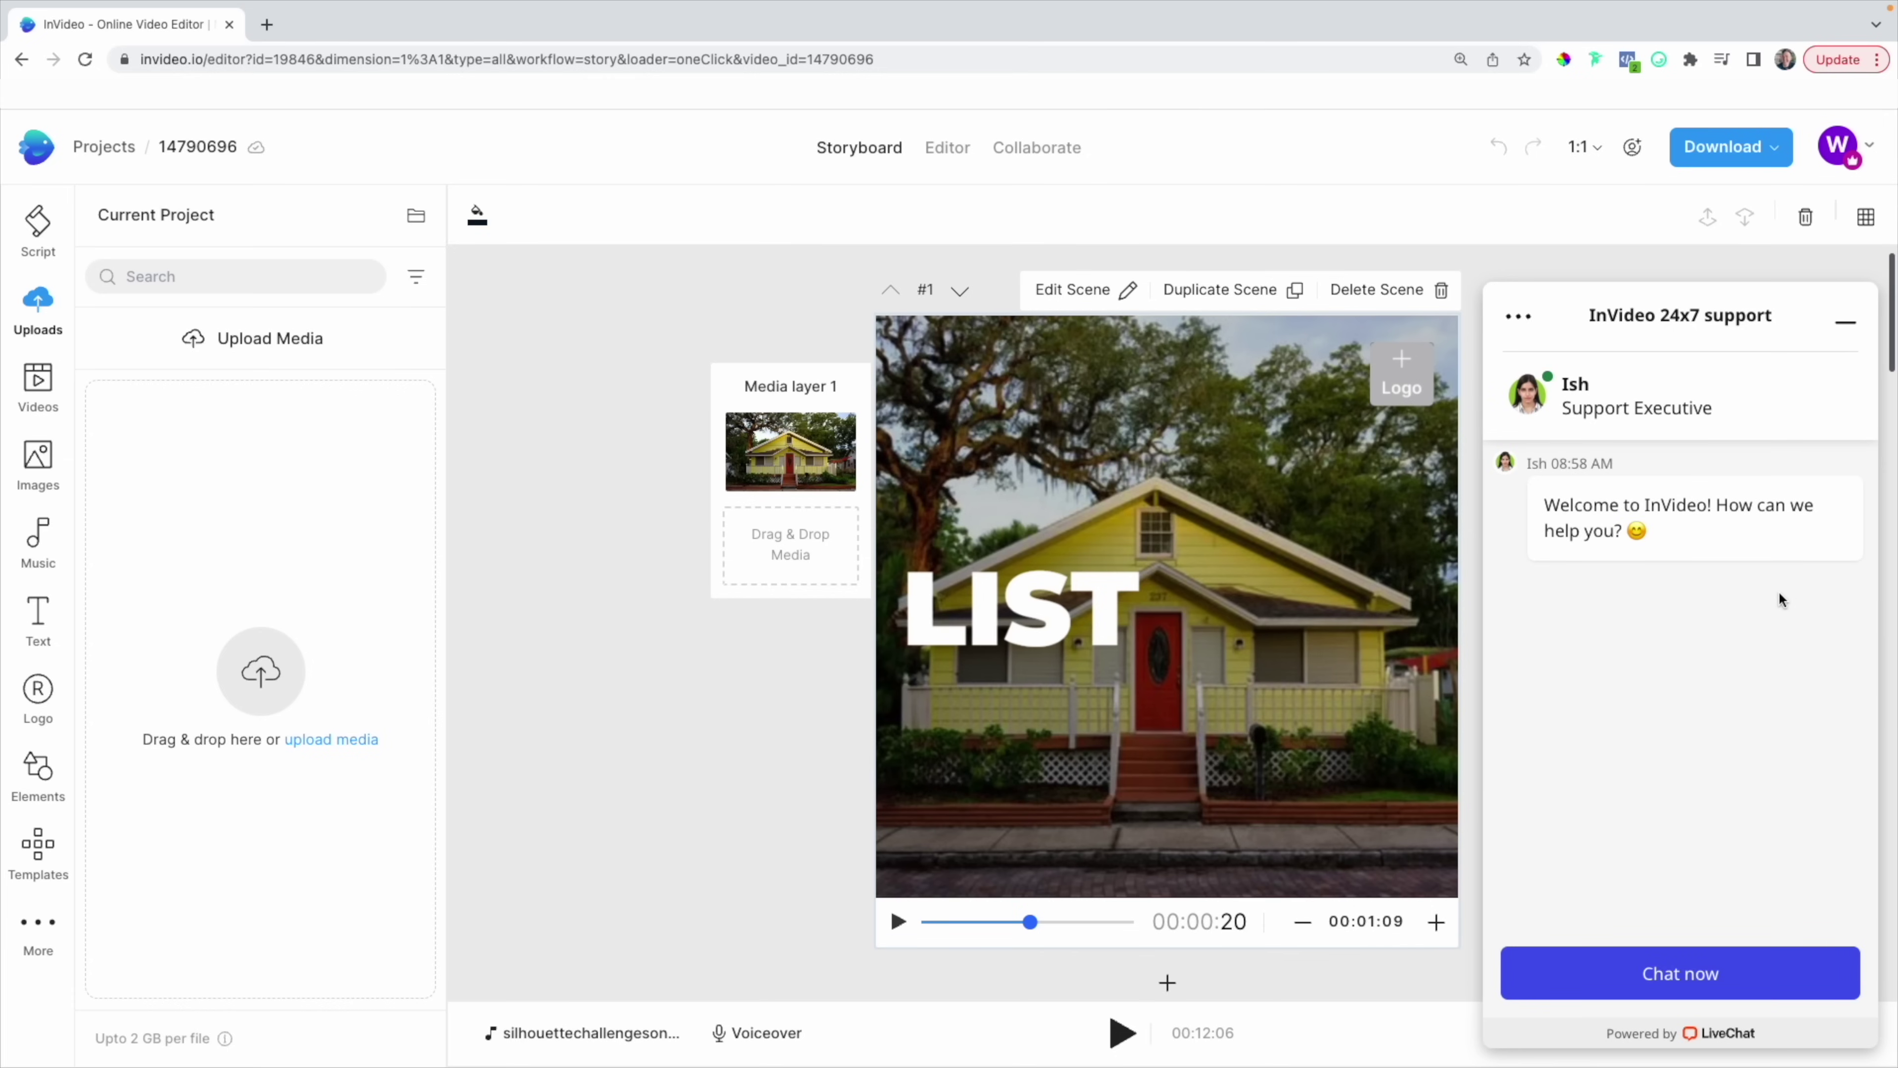
{"action": "left_click", "coordinate": [1842, 323]}
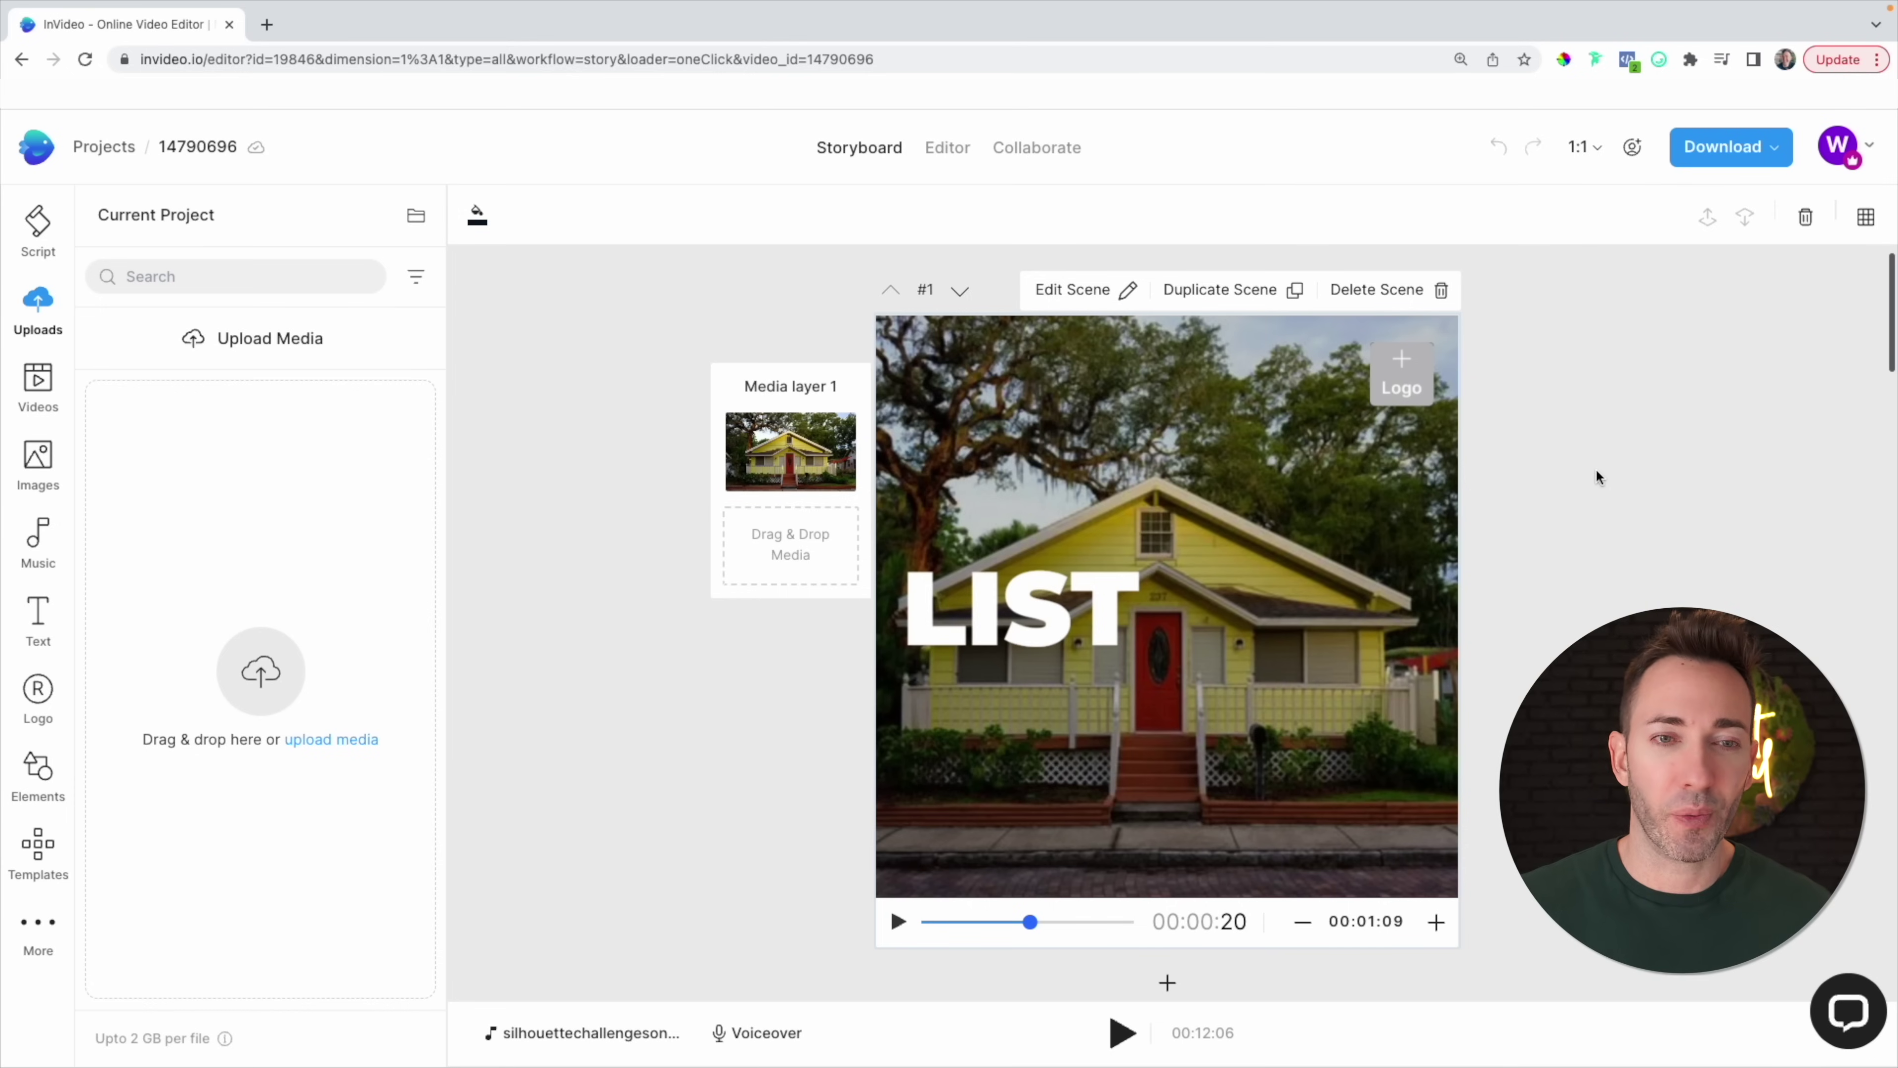
{"action": "scroll", "coordinate": [1596, 467], "scroll_direction": "down", "scroll_amount": 3}
{"action": "scroll", "coordinate": [1571, 460], "scroll_direction": "up", "scroll_amount": 2}
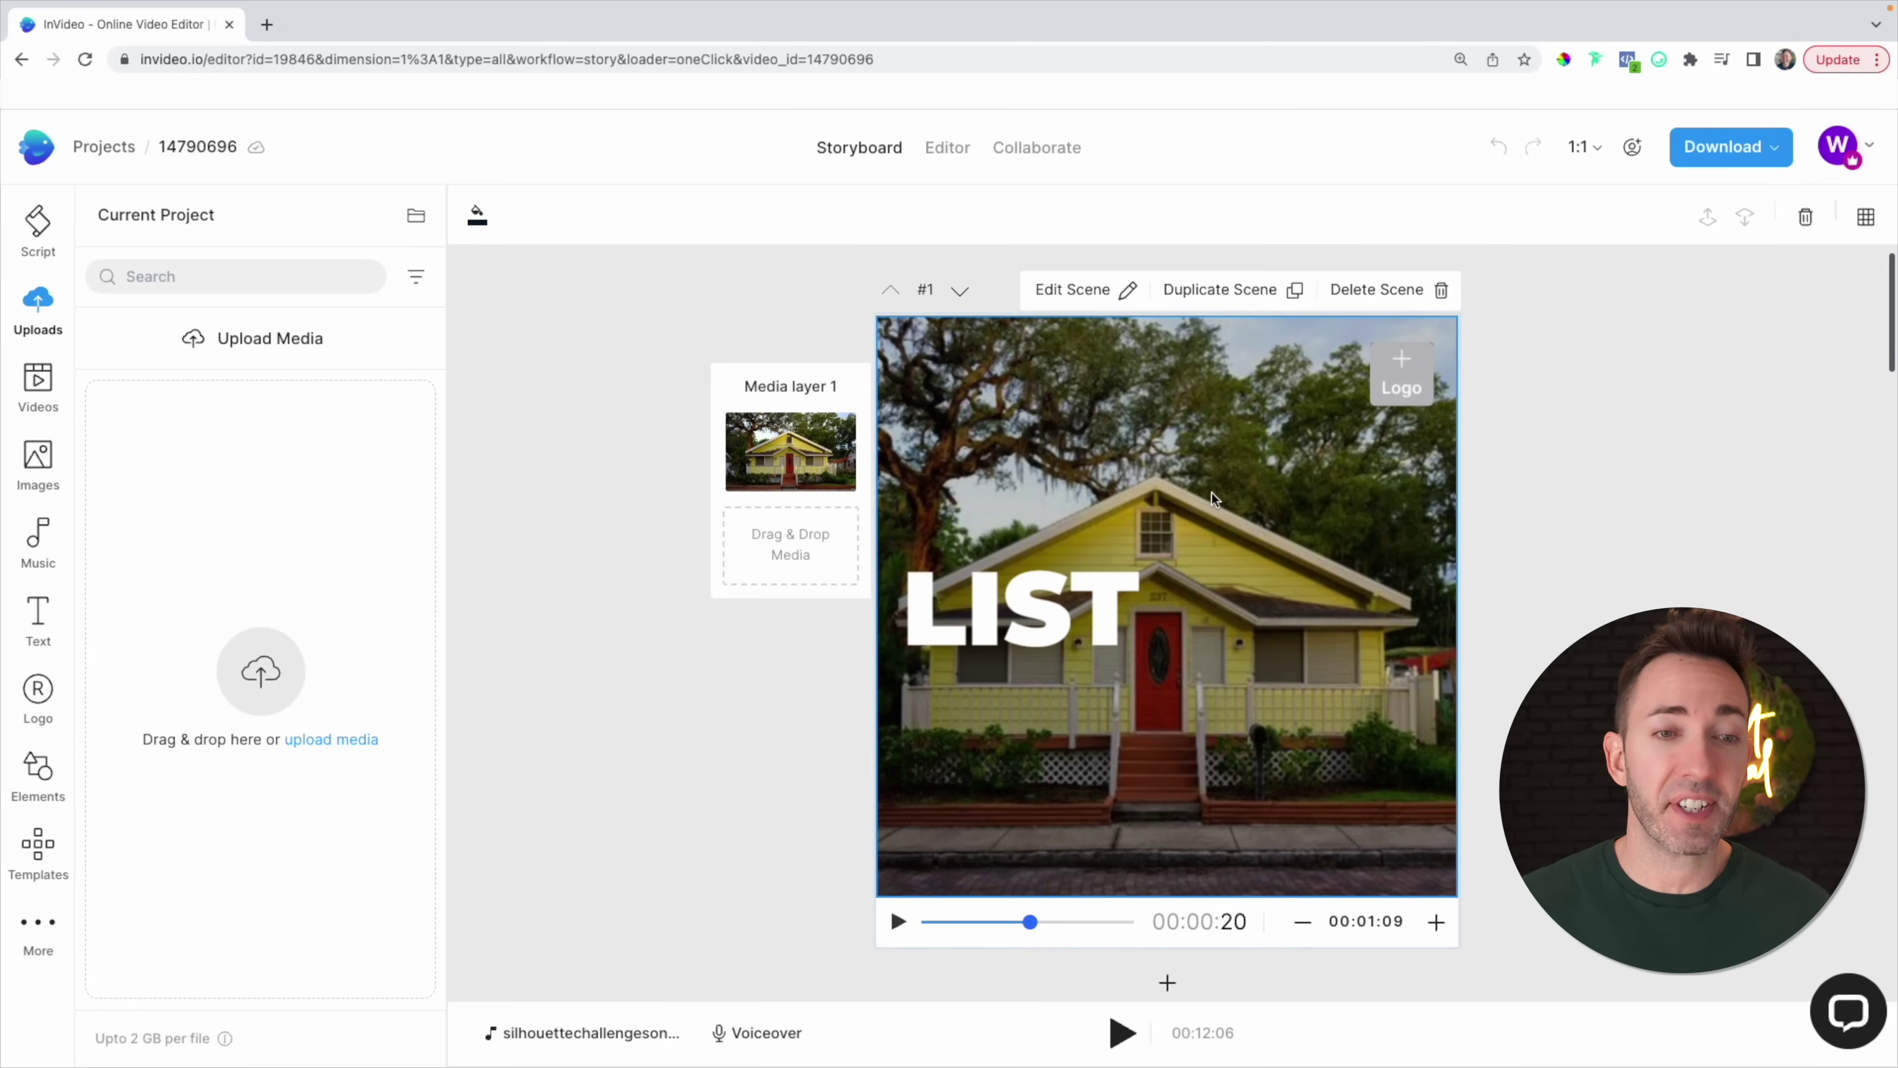
{"action": "scroll", "coordinate": [1231, 493], "scroll_direction": "down", "scroll_amount": 5}
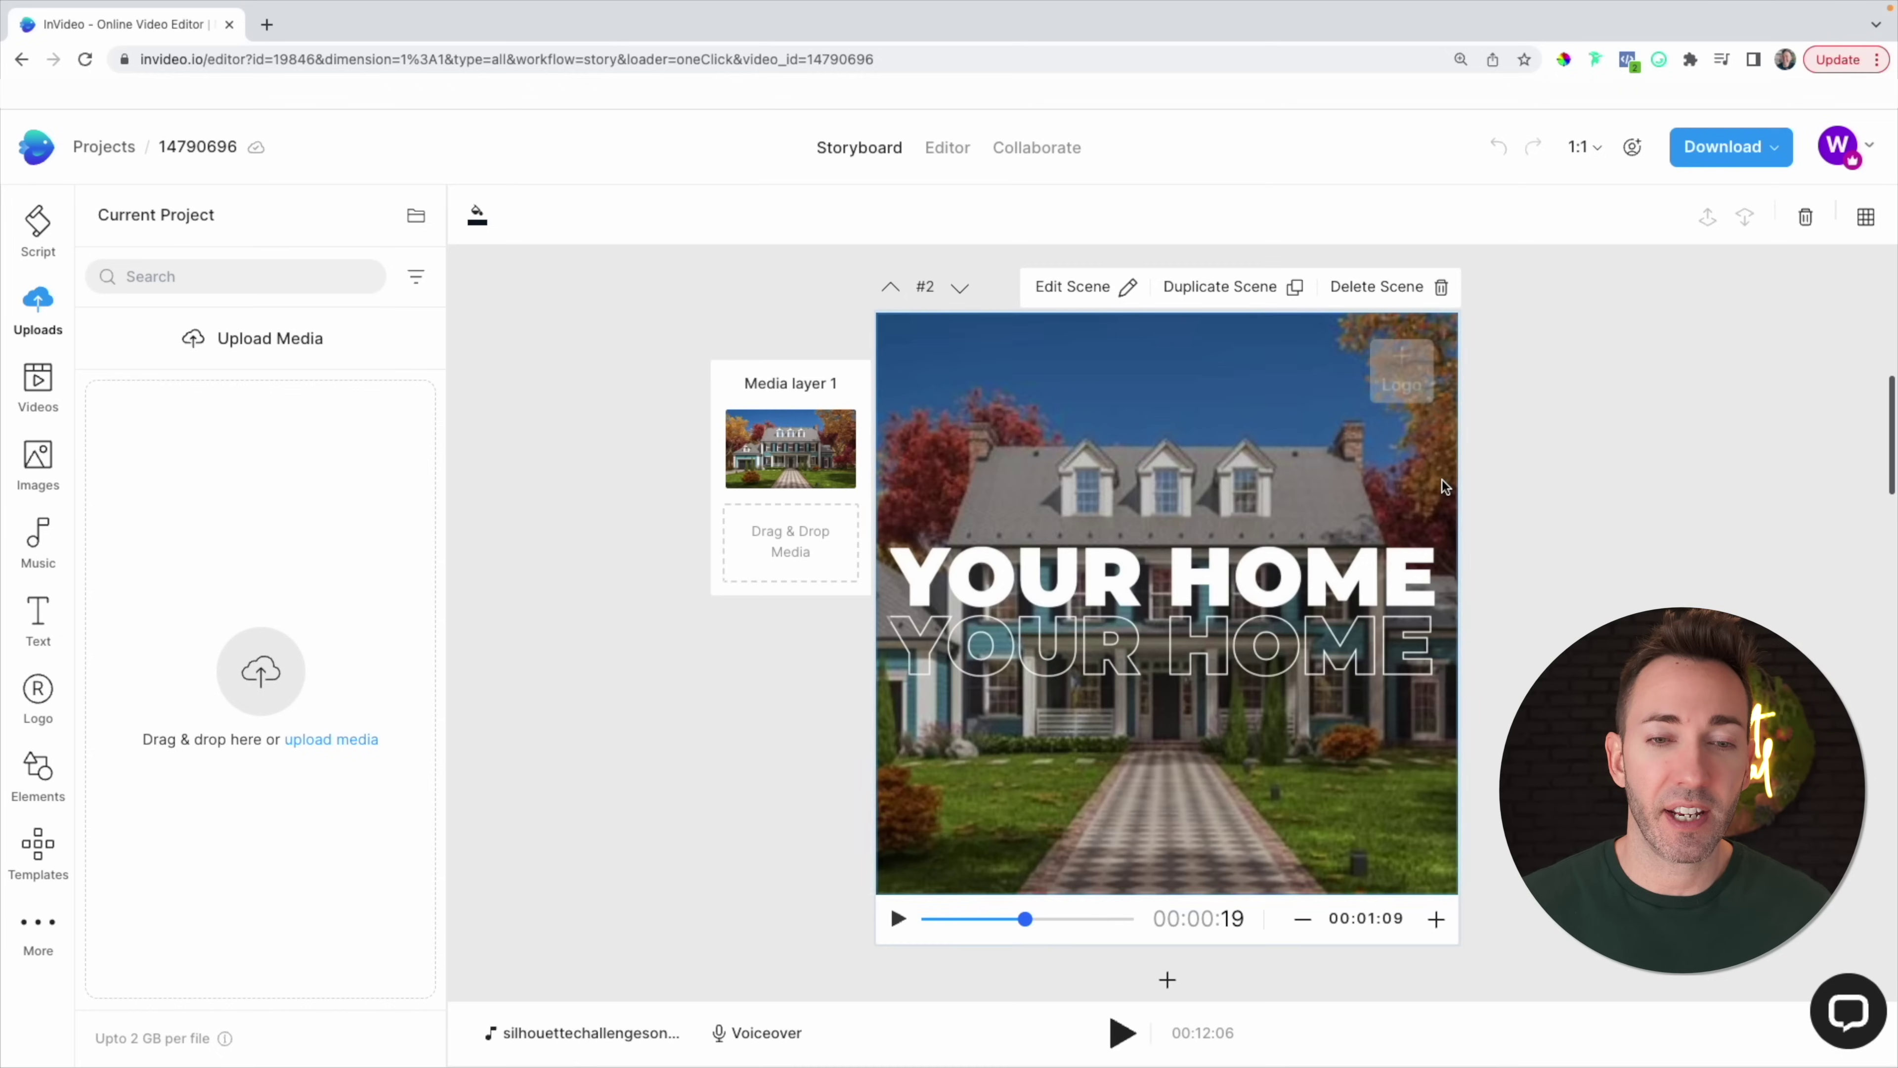
{"action": "scroll", "coordinate": [1443, 481], "scroll_direction": "down", "scroll_amount": 8}
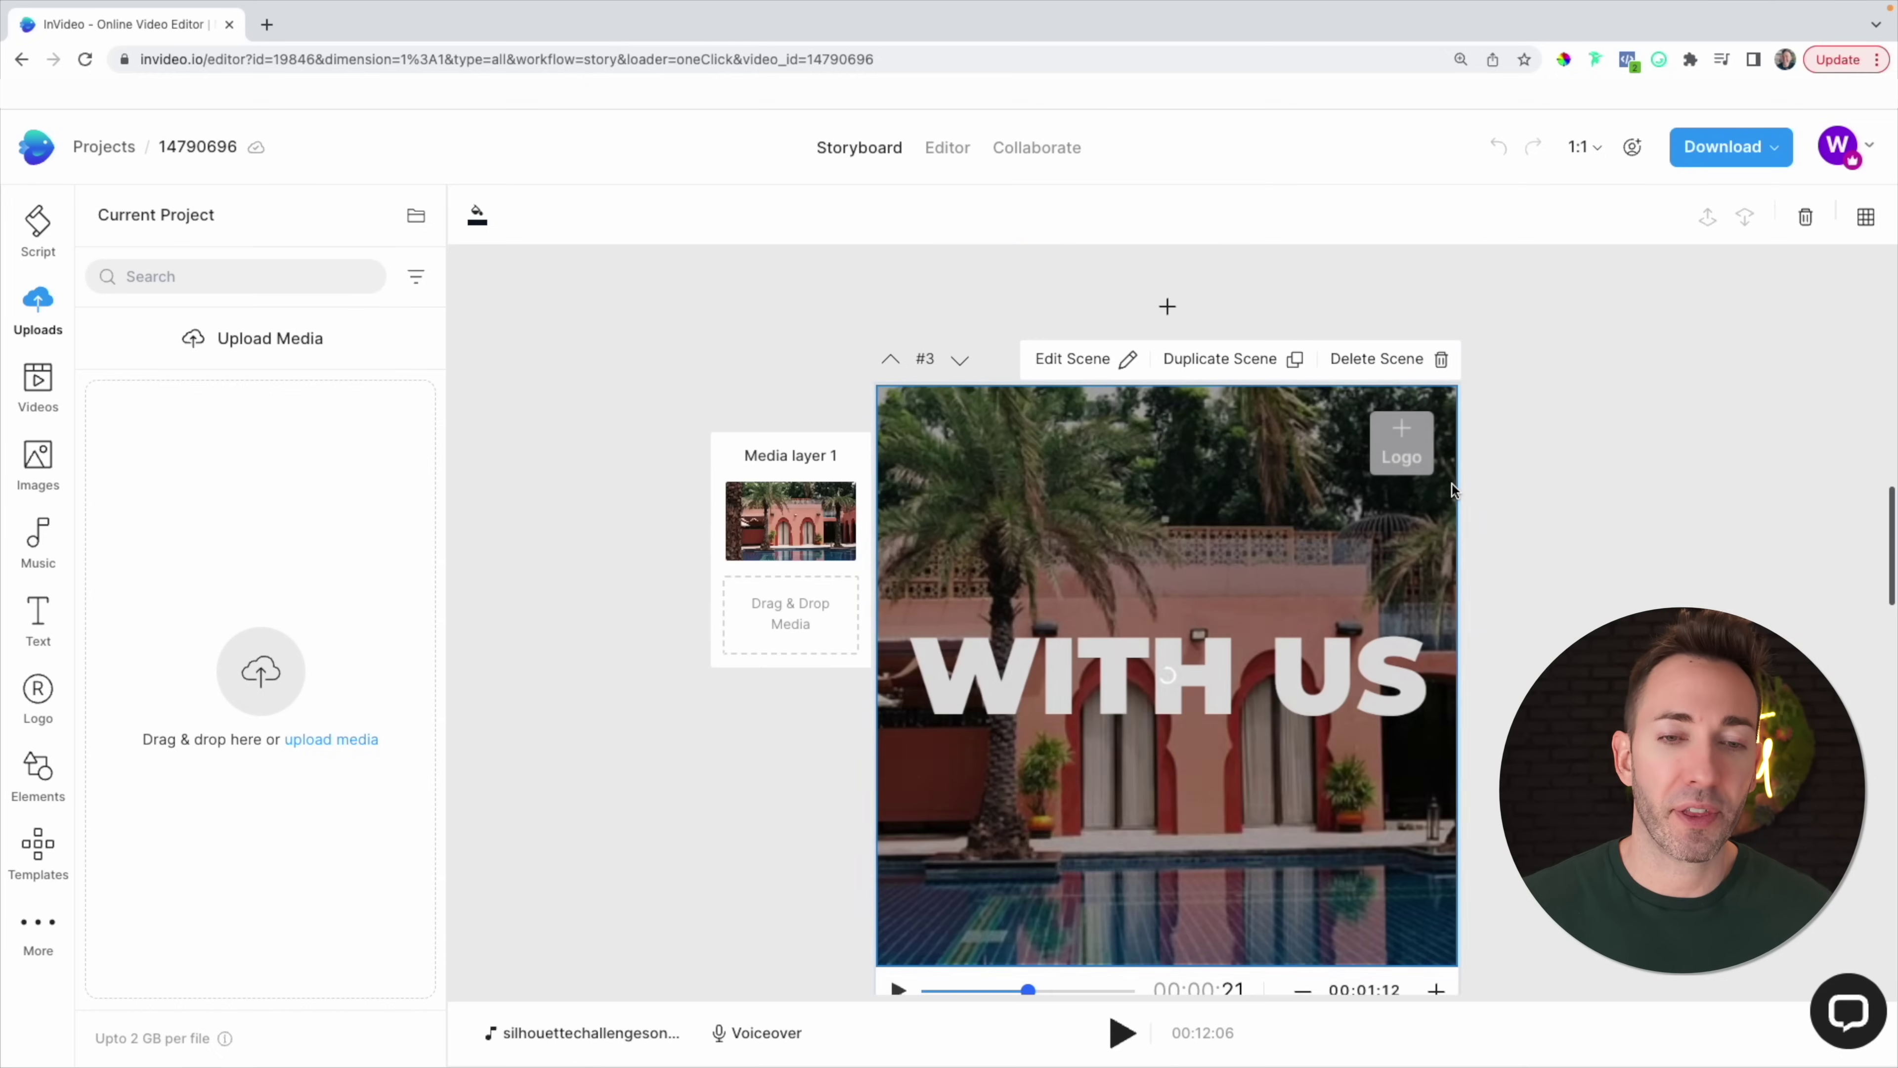
{"action": "scroll", "coordinate": [1451, 484], "scroll_direction": "up", "scroll_amount": 10}
{"action": "left_click", "coordinate": [1452, 484]}
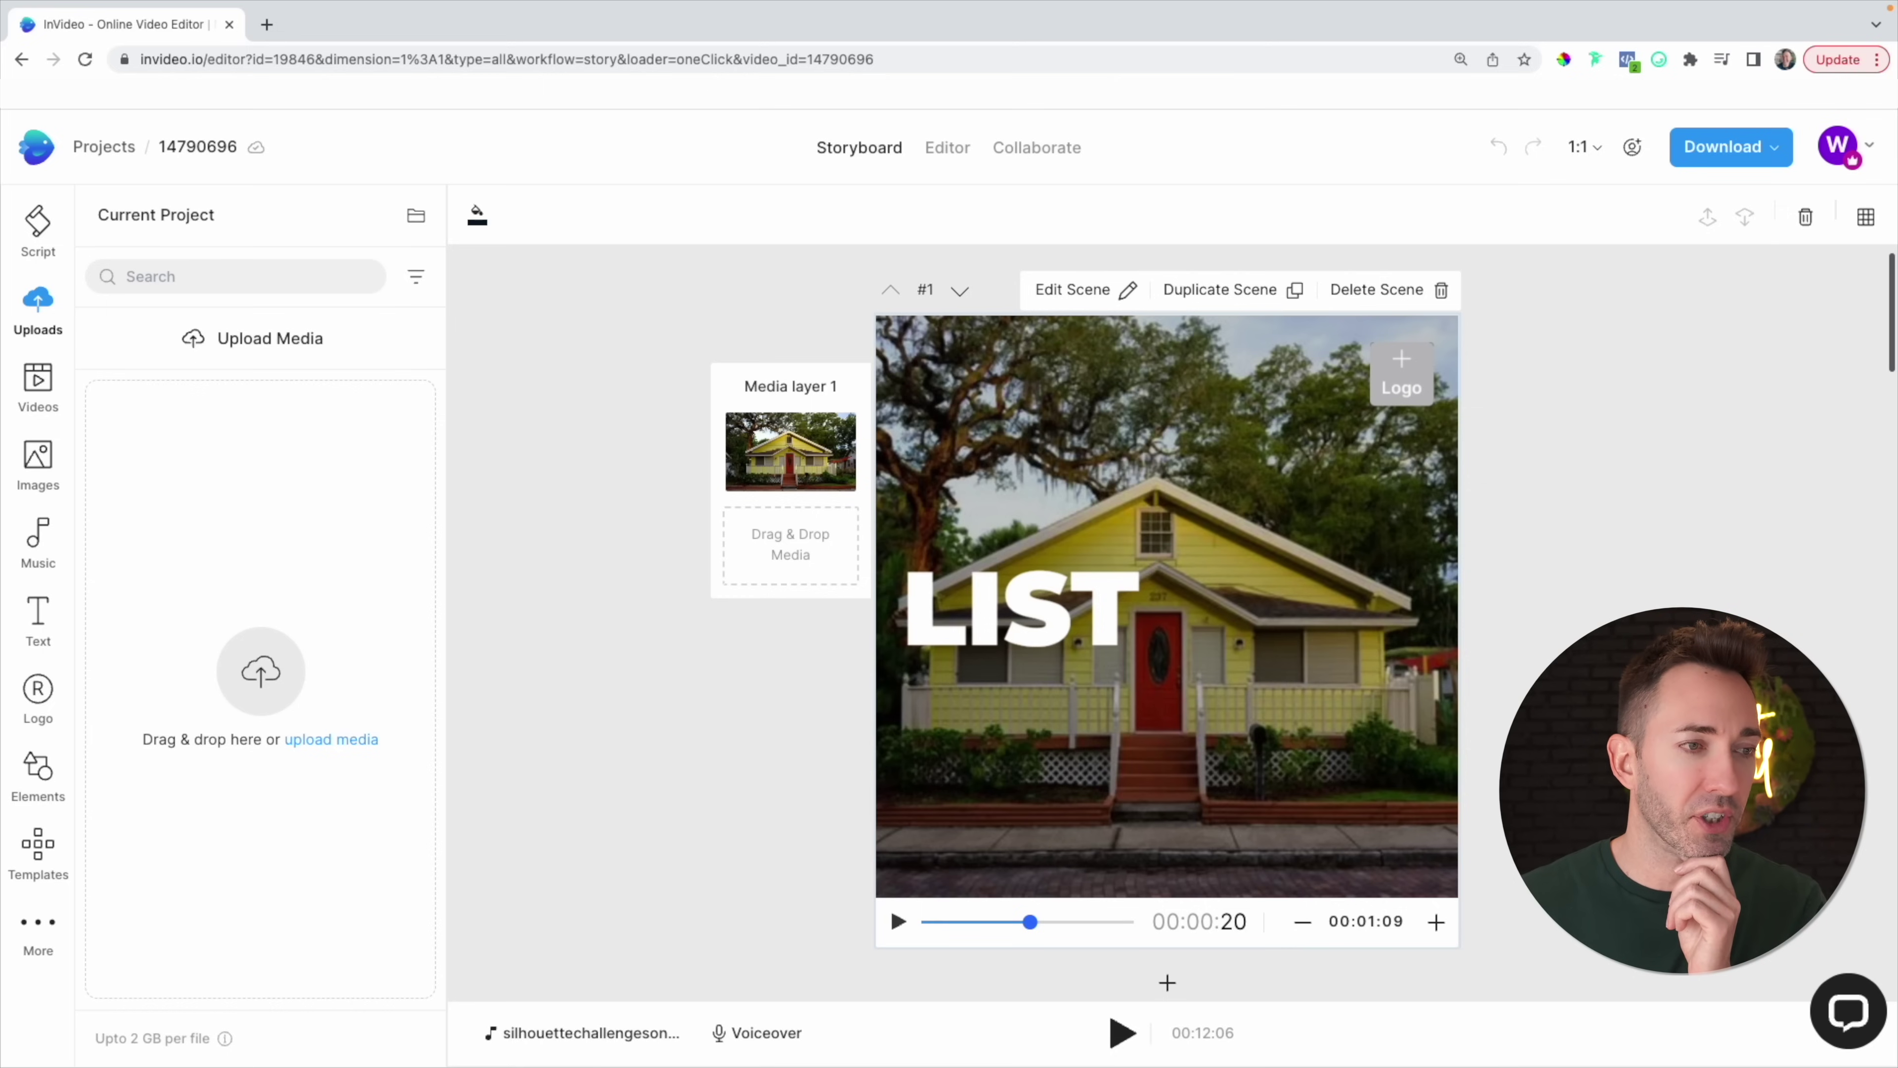
Search the stock videos for "cleaning house".
{"action": "left_click", "coordinate": [42, 383]}
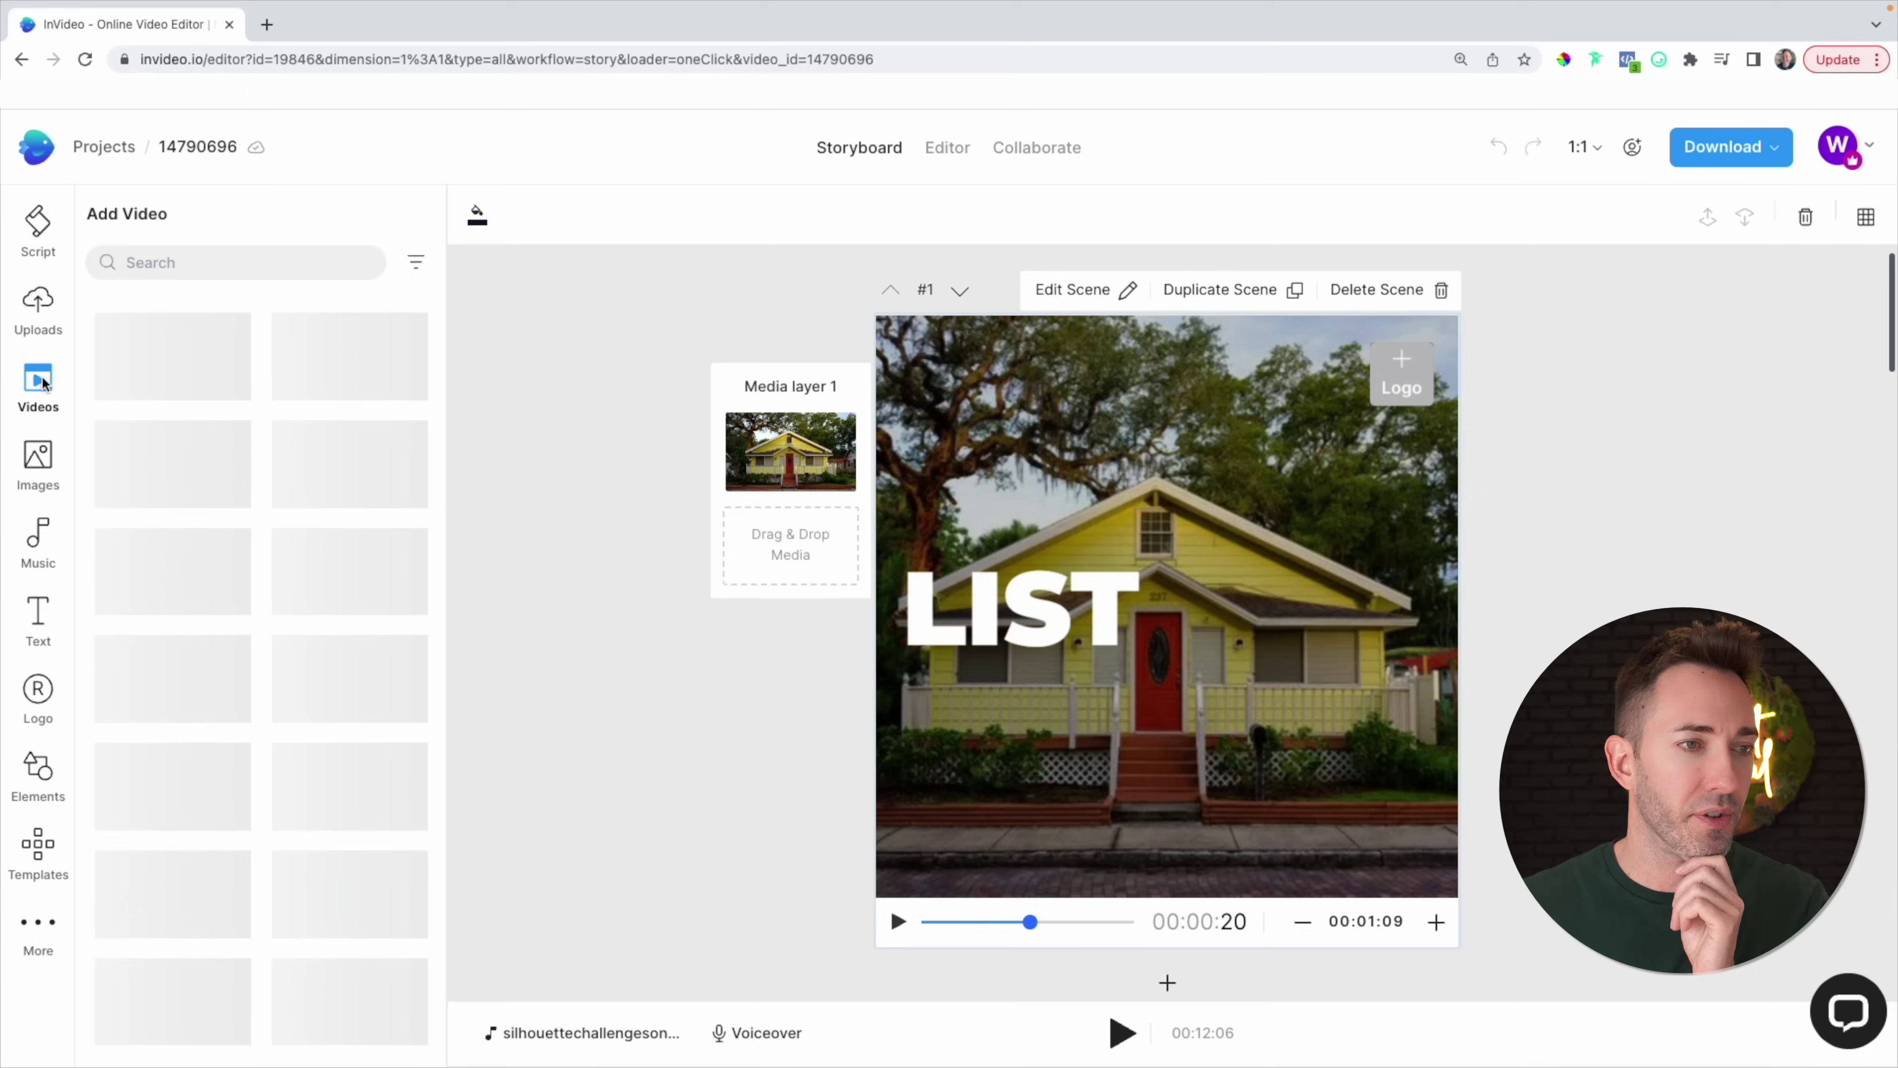
{"action": "left_click", "coordinate": [190, 261]}
{"action": "type", "text": "cl"}
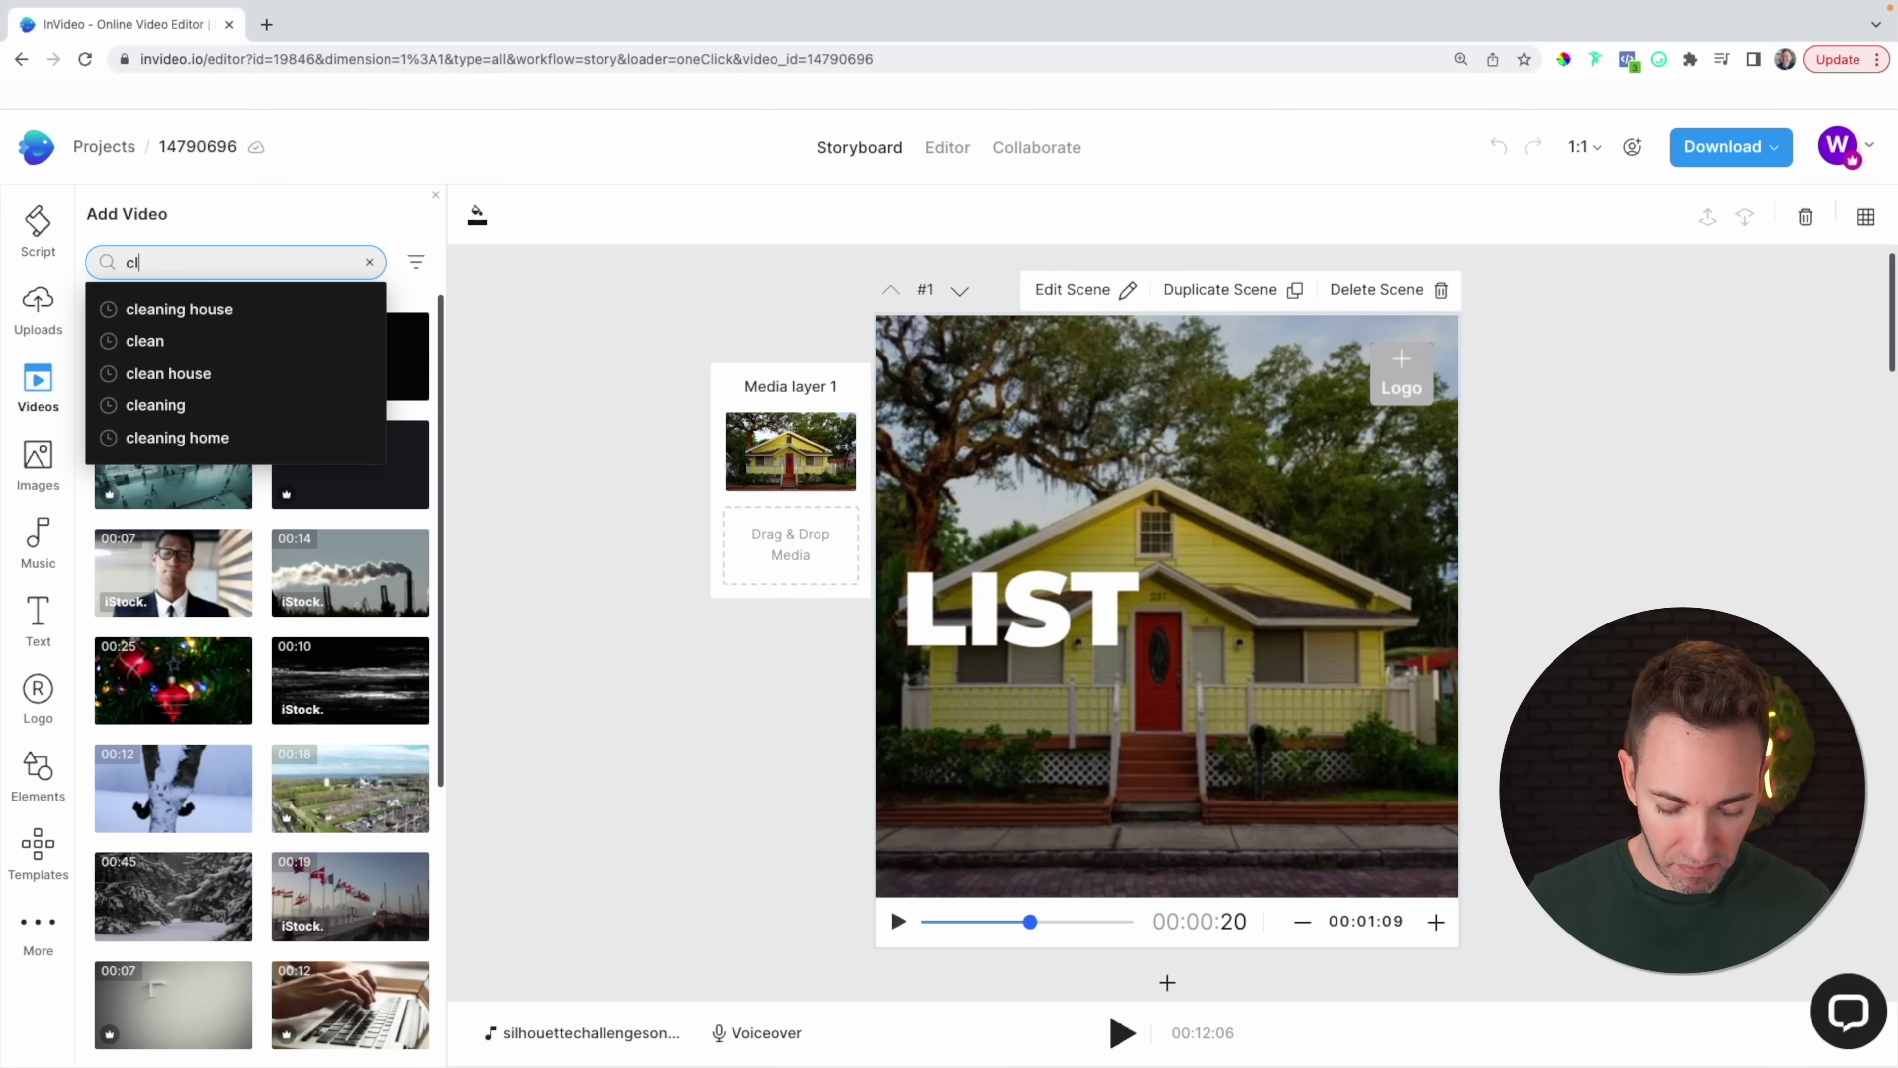
{"action": "type", "text": "eaning"}
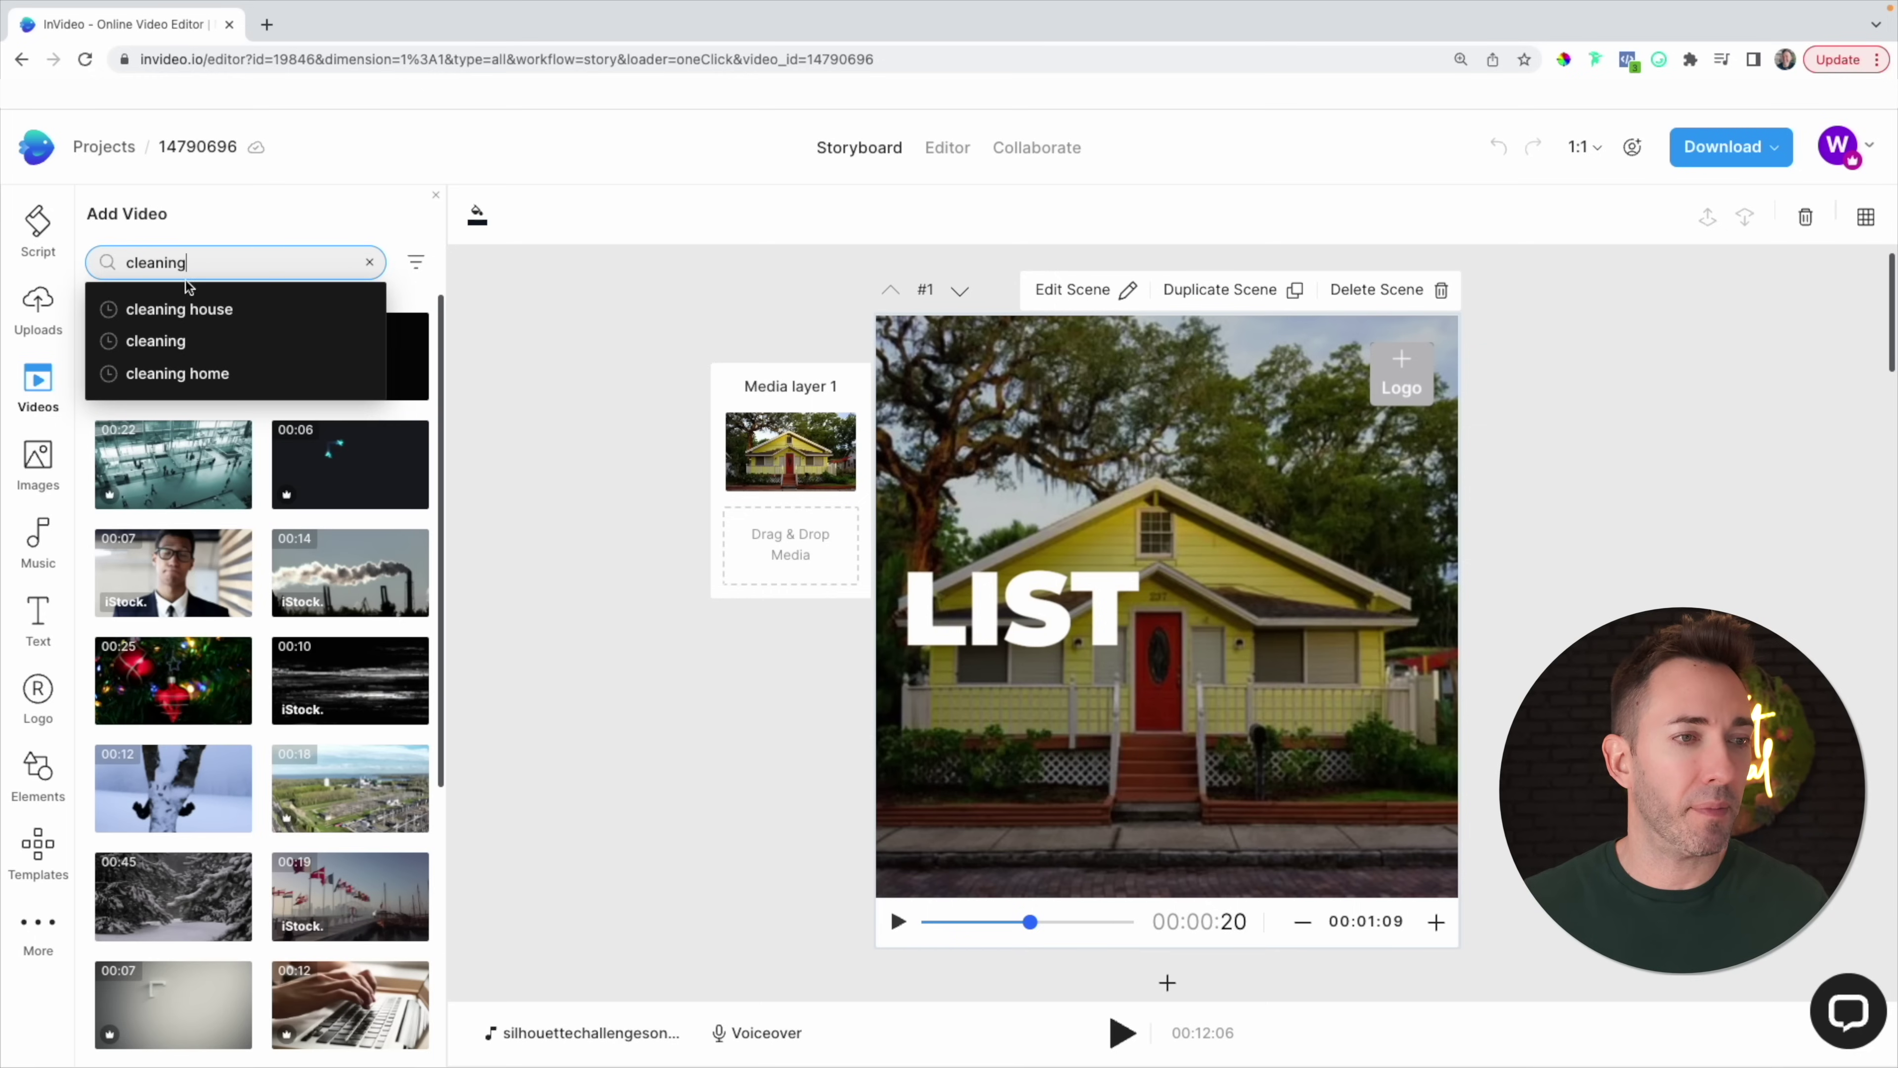
{"action": "left_click", "coordinate": [177, 300]}
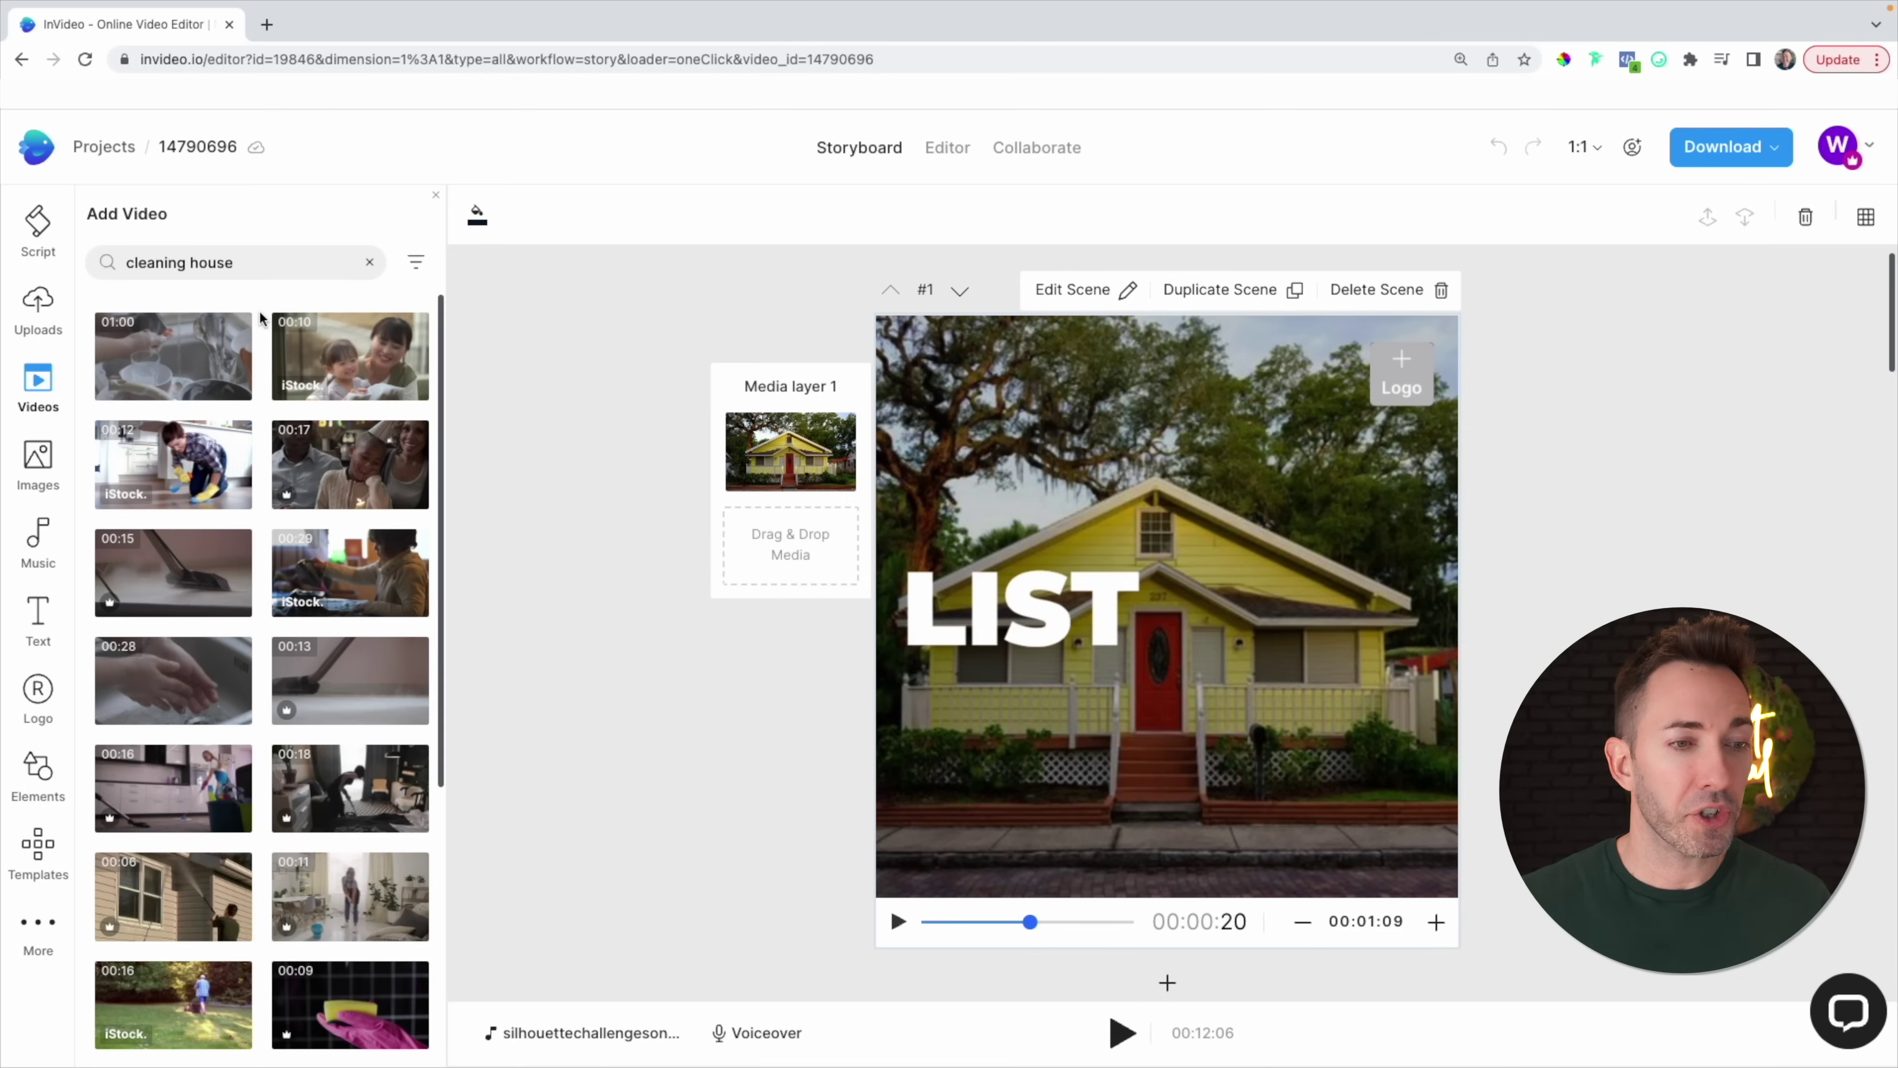
Replace the yellow house image in scene 1 with the full nine-second clip of a pink-gloved hand holding a sponge.
{"action": "scroll", "coordinate": [259, 317], "scroll_direction": "down", "scroll_amount": 7}
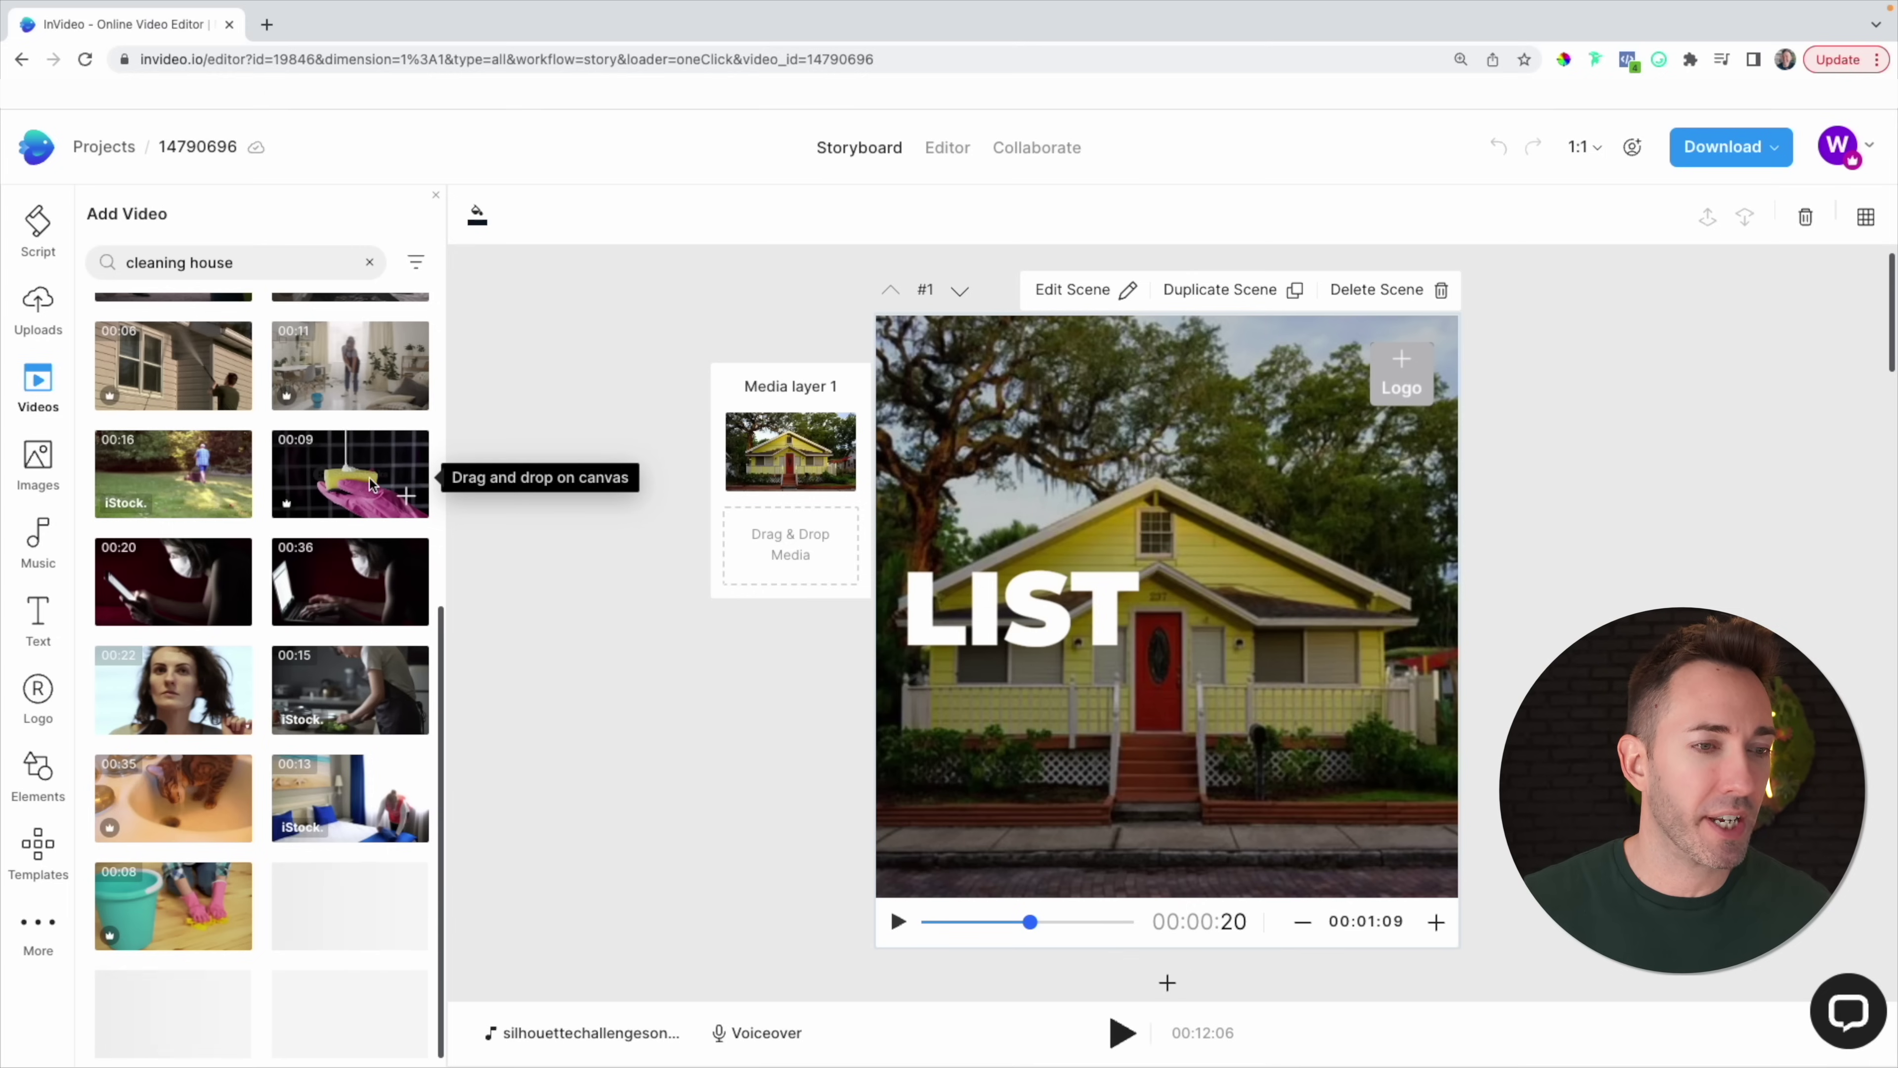
{"action": "left_click_drag", "start_coordinate": [354, 487], "coordinate": [754, 548]}
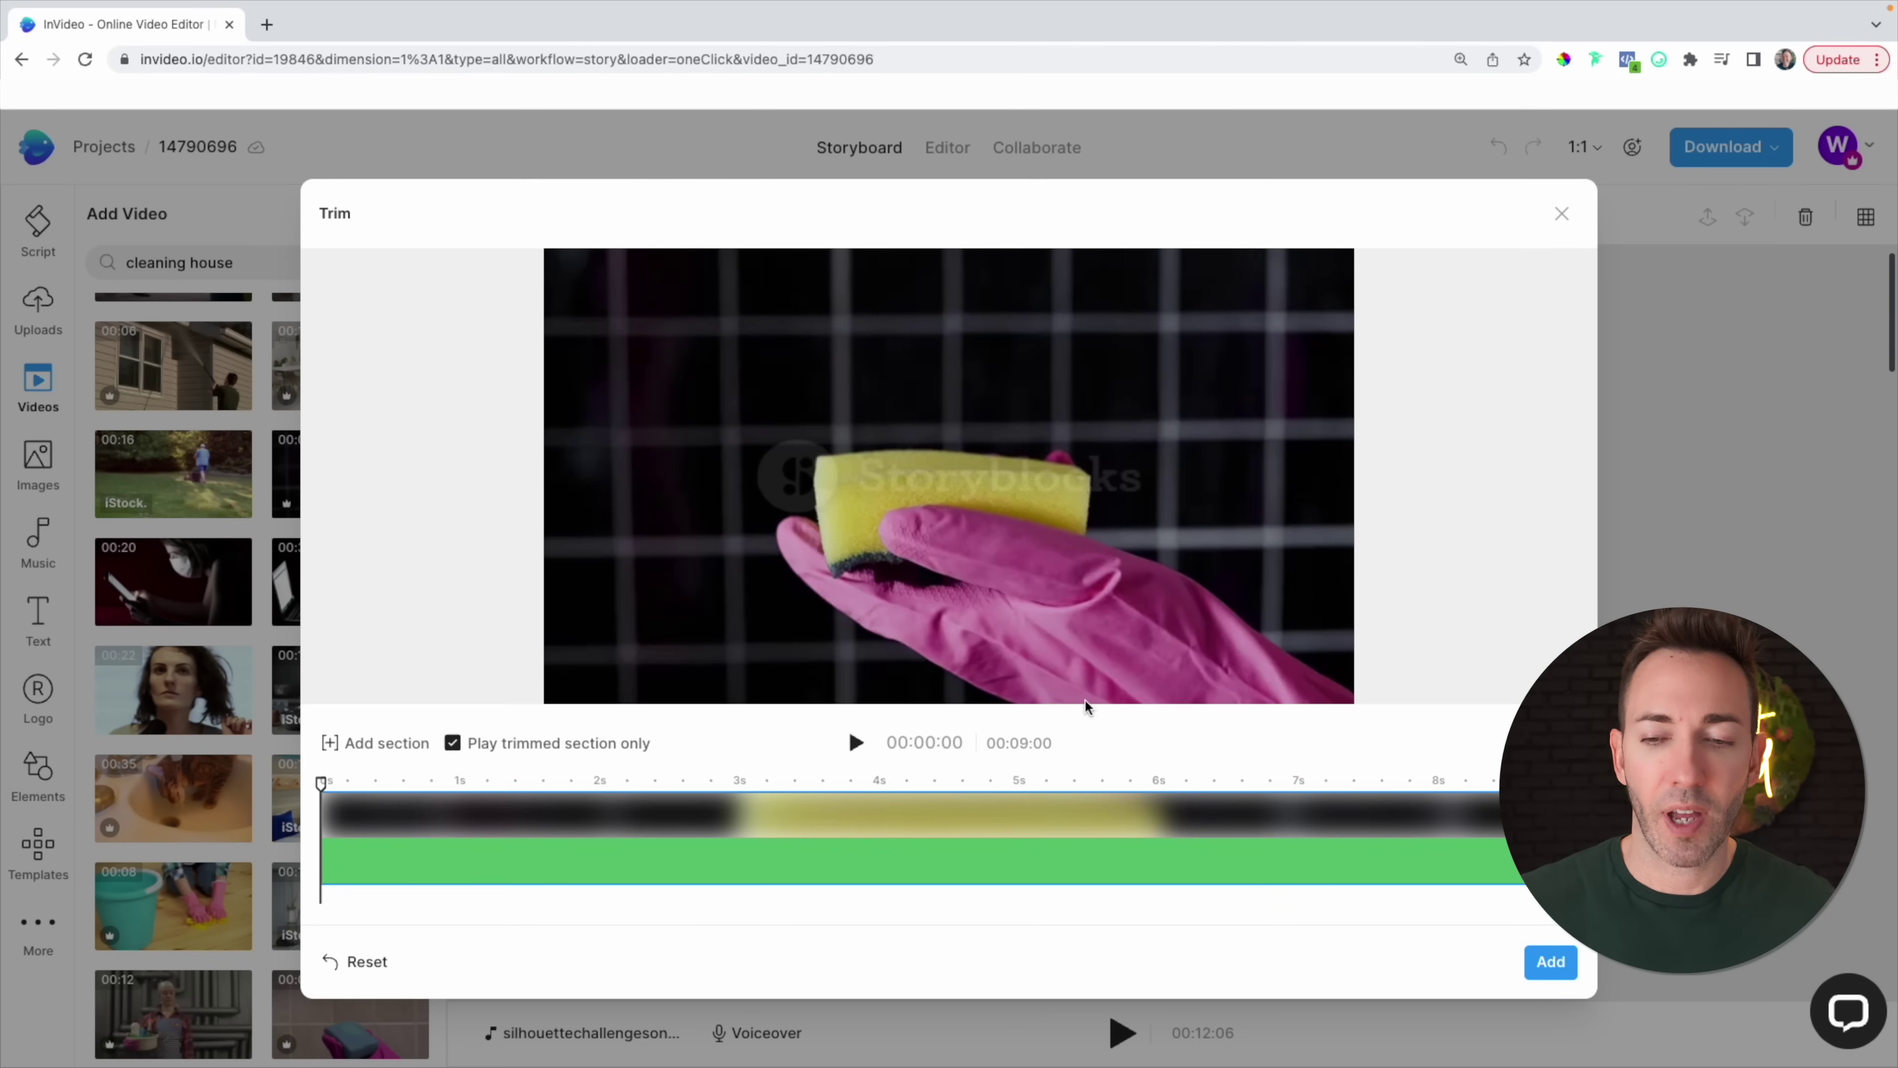
{"action": "left_click", "coordinate": [1551, 962]}
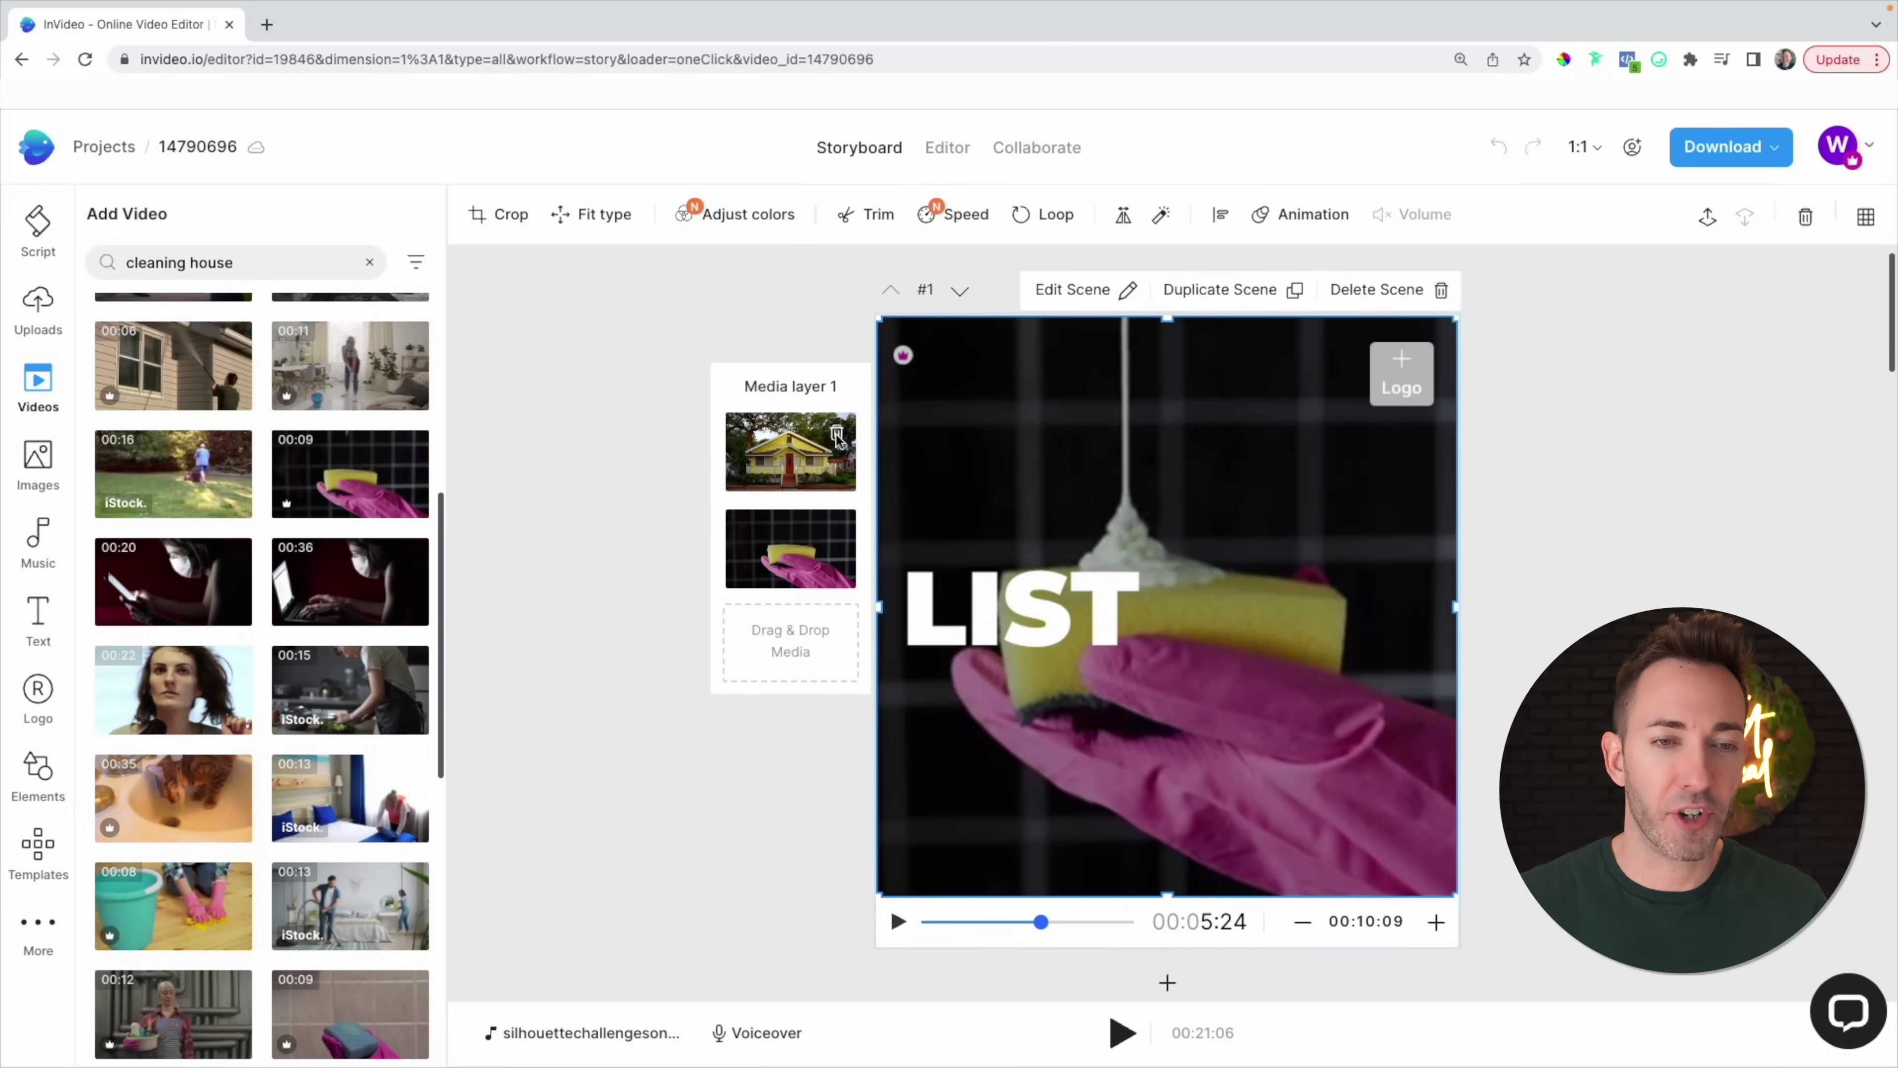
{"action": "left_click", "coordinate": [837, 433]}
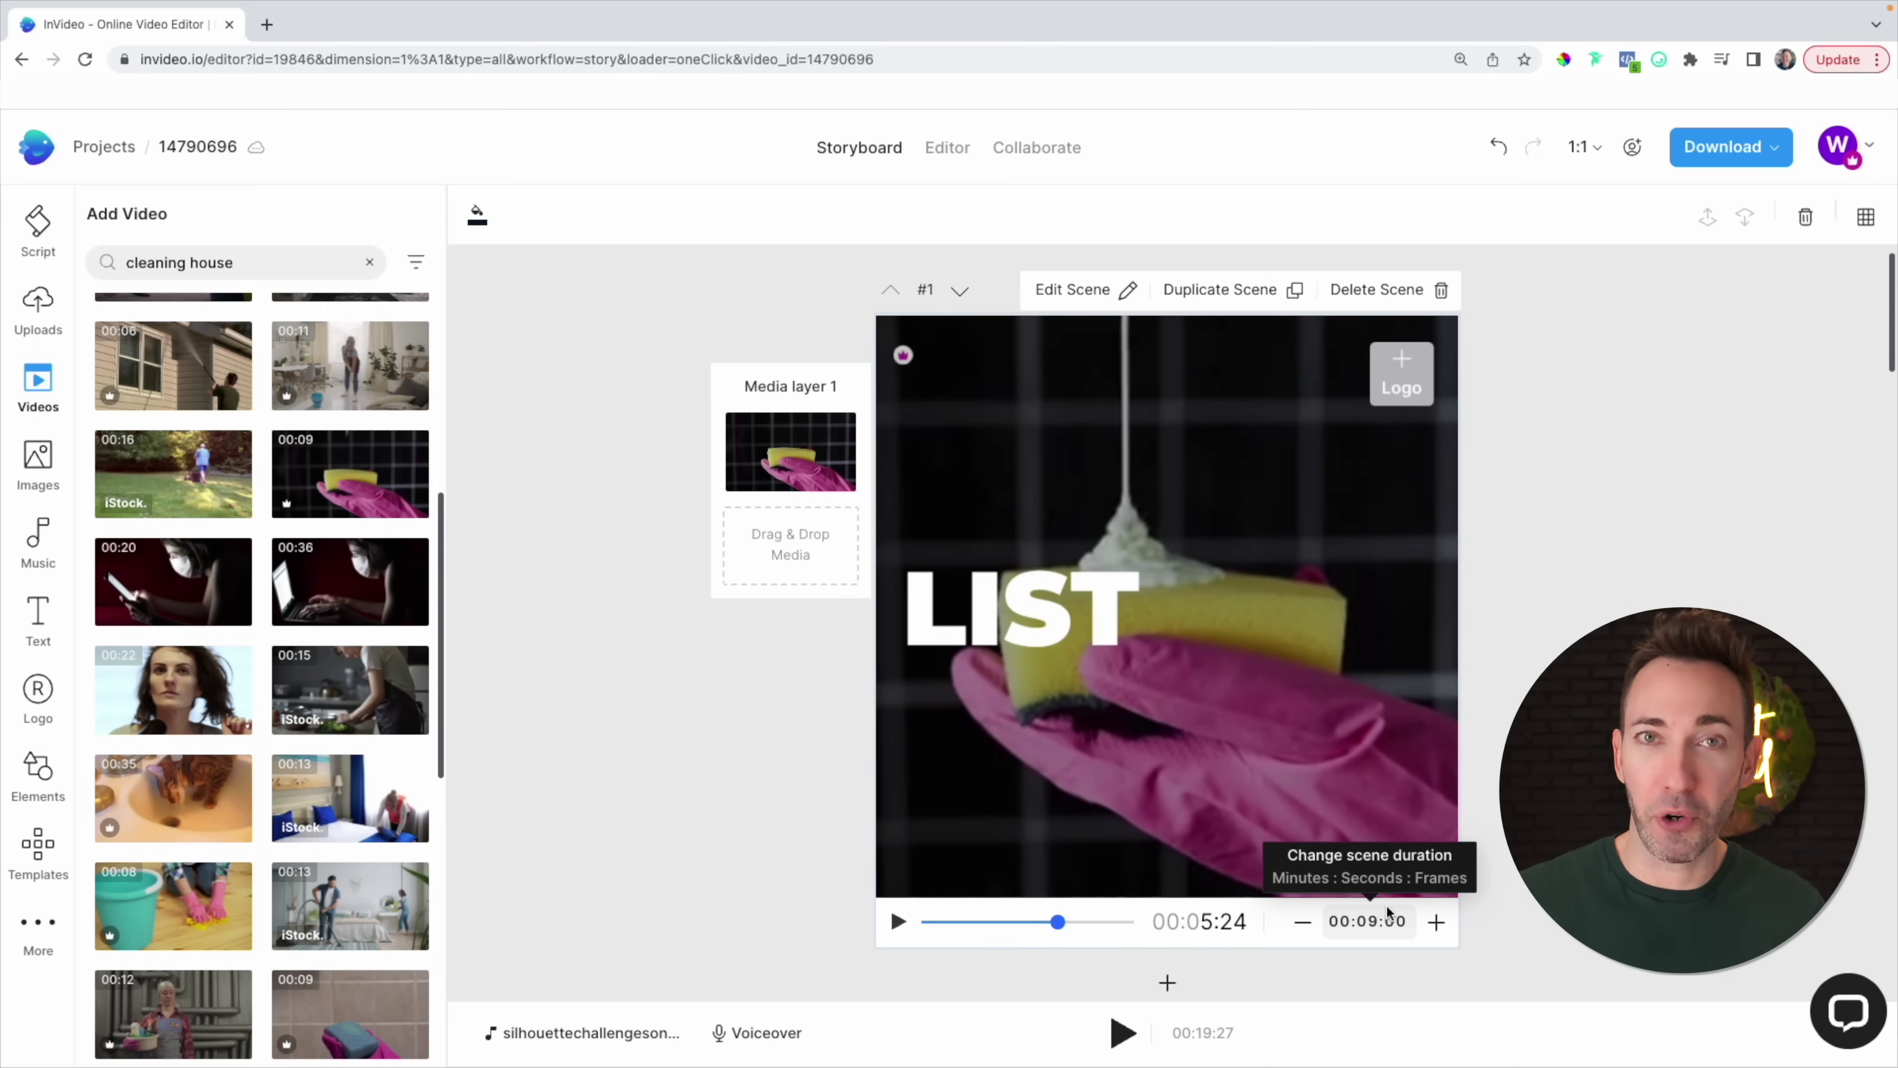
Shorten the duration of scene 1 to 00:03:00.
{"action": "left_click", "coordinate": [1303, 922]}
{"action": "left_click", "coordinate": [1303, 922]}
{"action": "left_click", "coordinate": [1302, 921]}
{"action": "left_click", "coordinate": [1302, 922]}
{"action": "left_click", "coordinate": [1302, 921]}
{"action": "left_click", "coordinate": [1303, 921]}
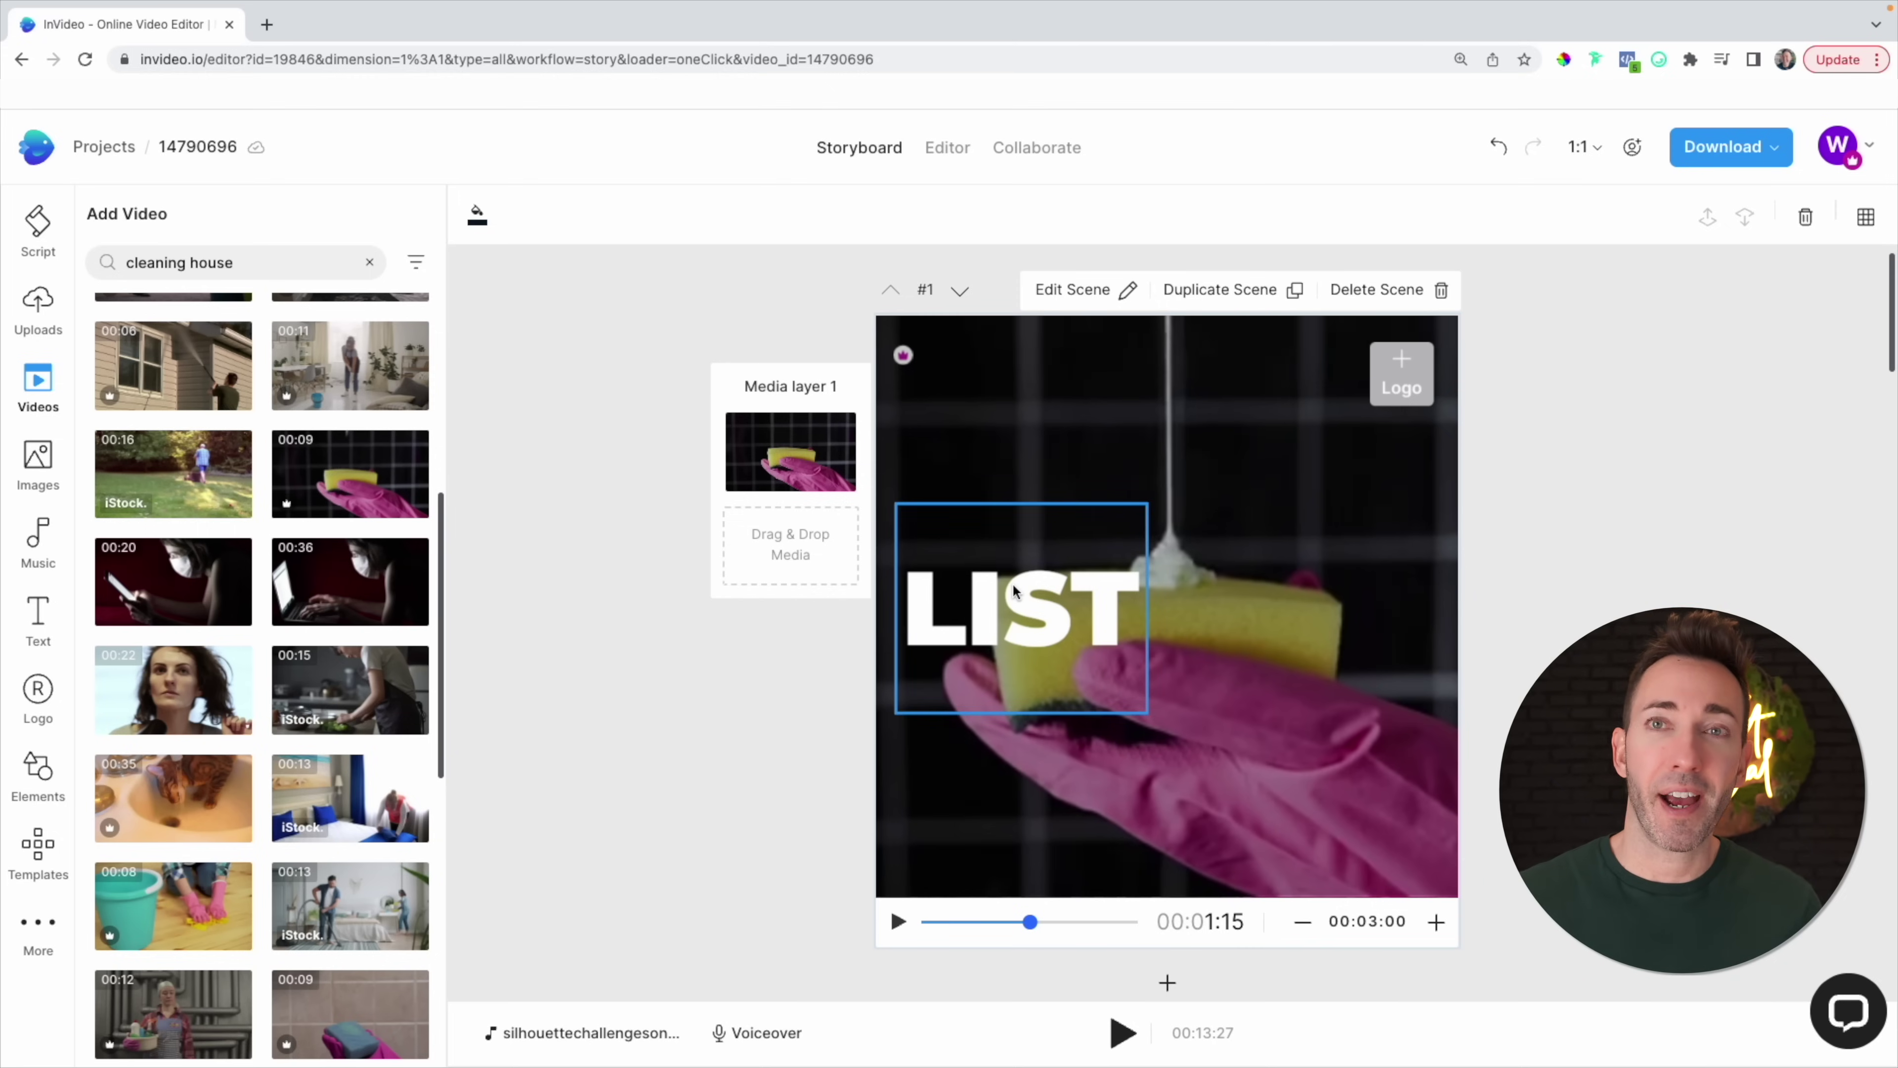
Replace the "LIST" text in scene 1 with "Want your home to sparkle?".
{"action": "left_click", "coordinate": [1022, 598]}
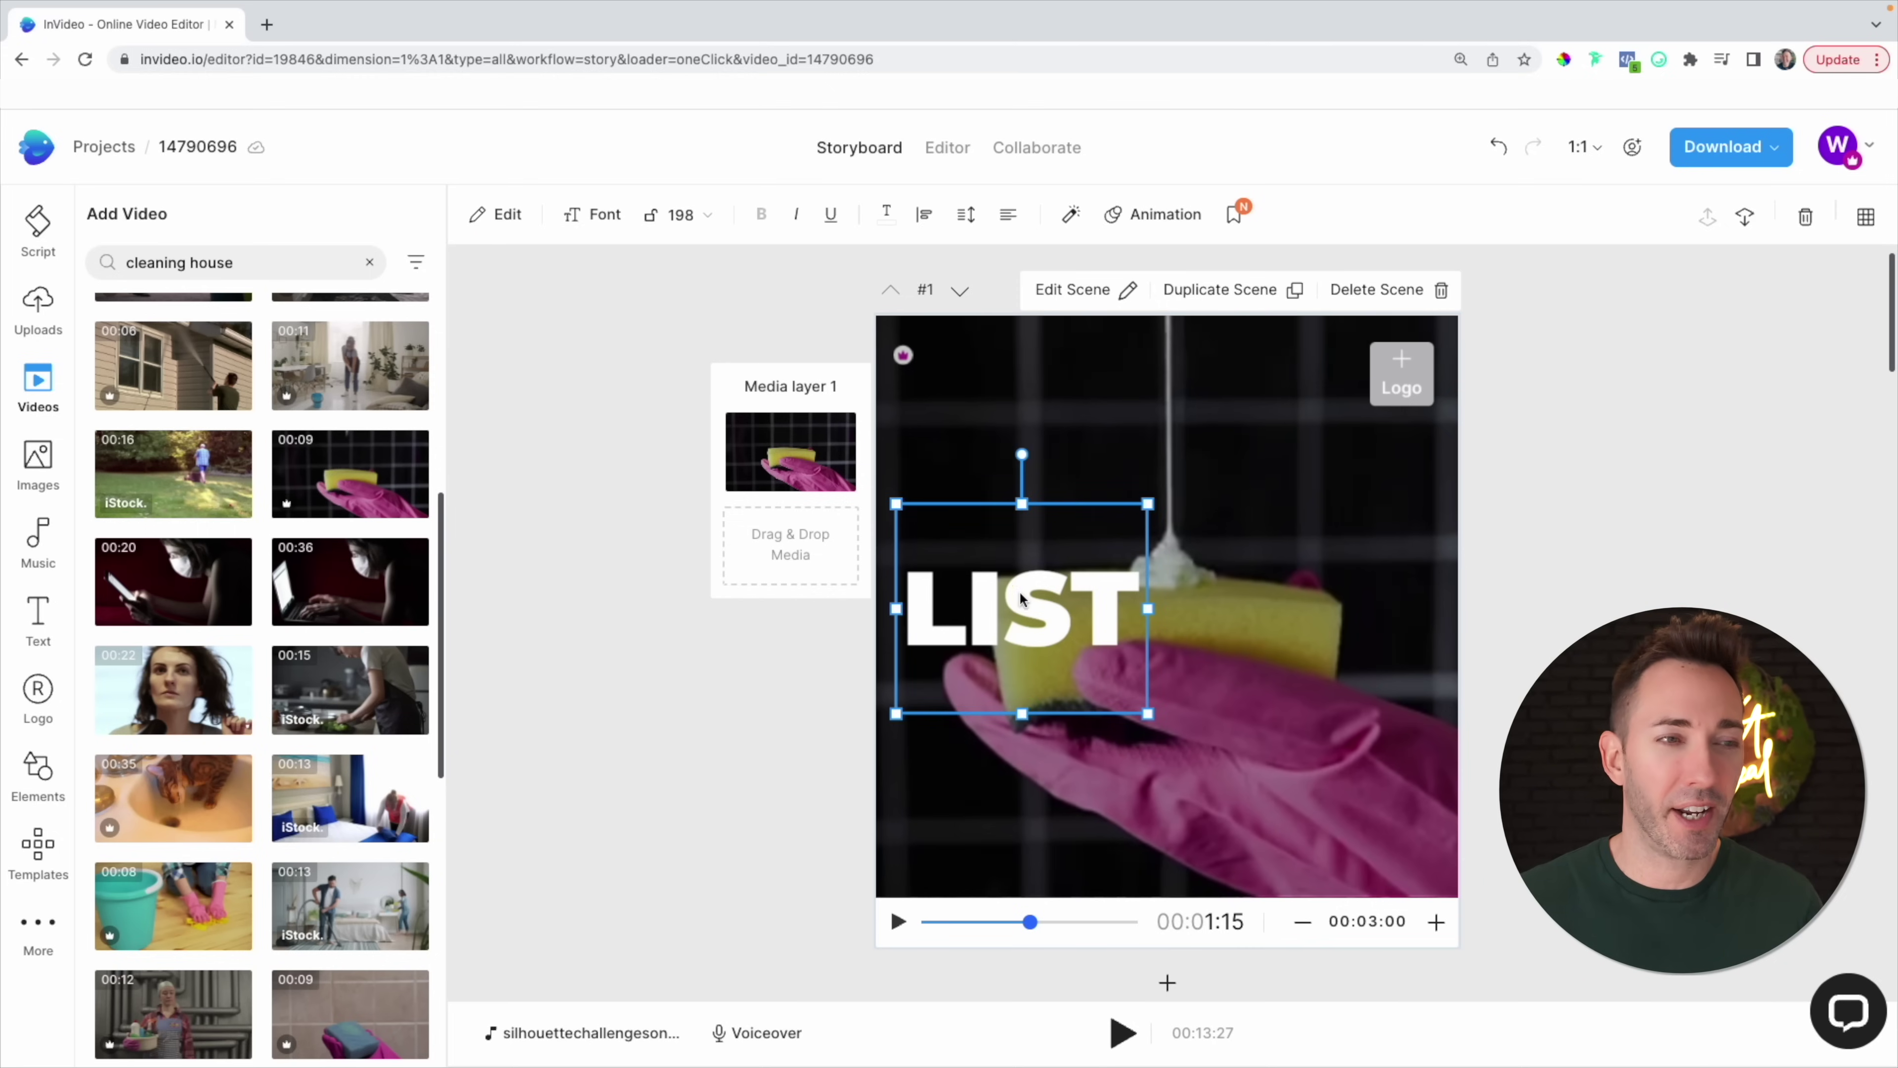
{"action": "double_click", "coordinate": [1014, 590]}
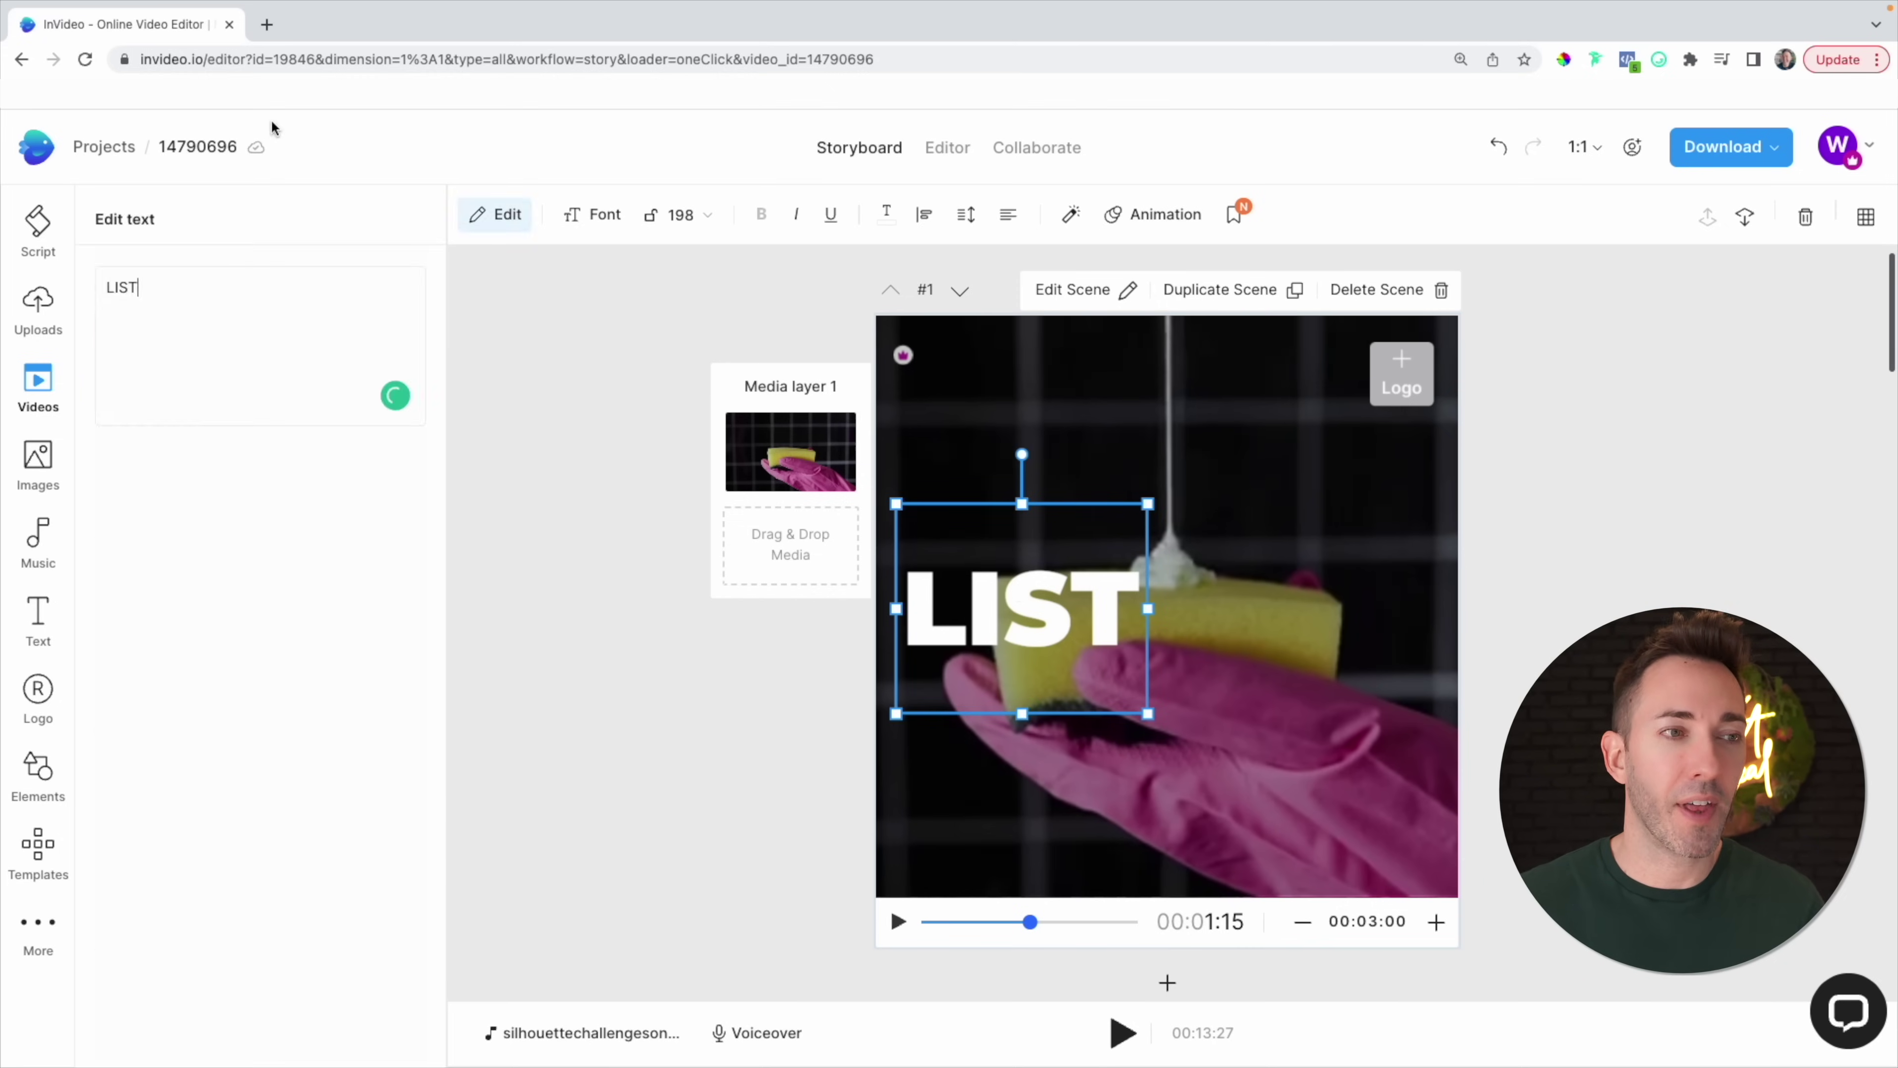
{"action": "double_click", "coordinate": [129, 291]}
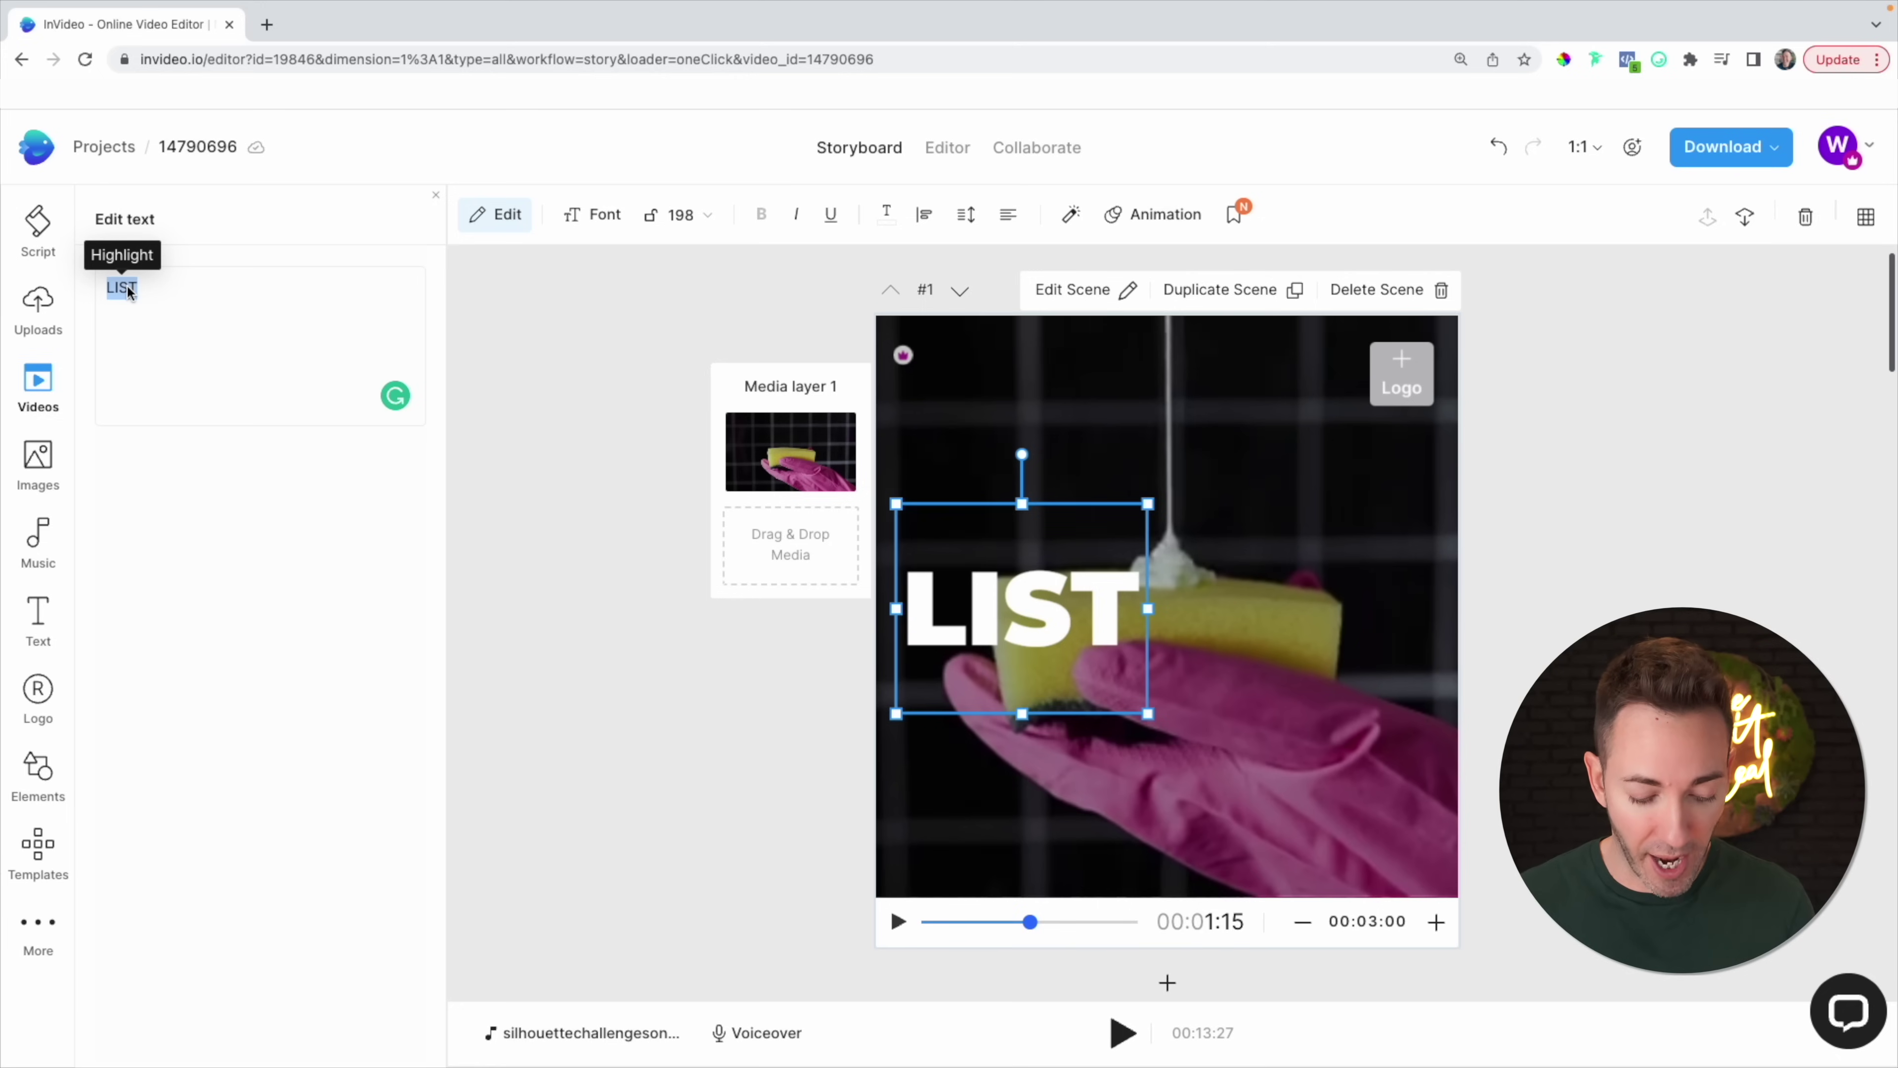
{"action": "type", "text": "Want your home to sparkle?"}
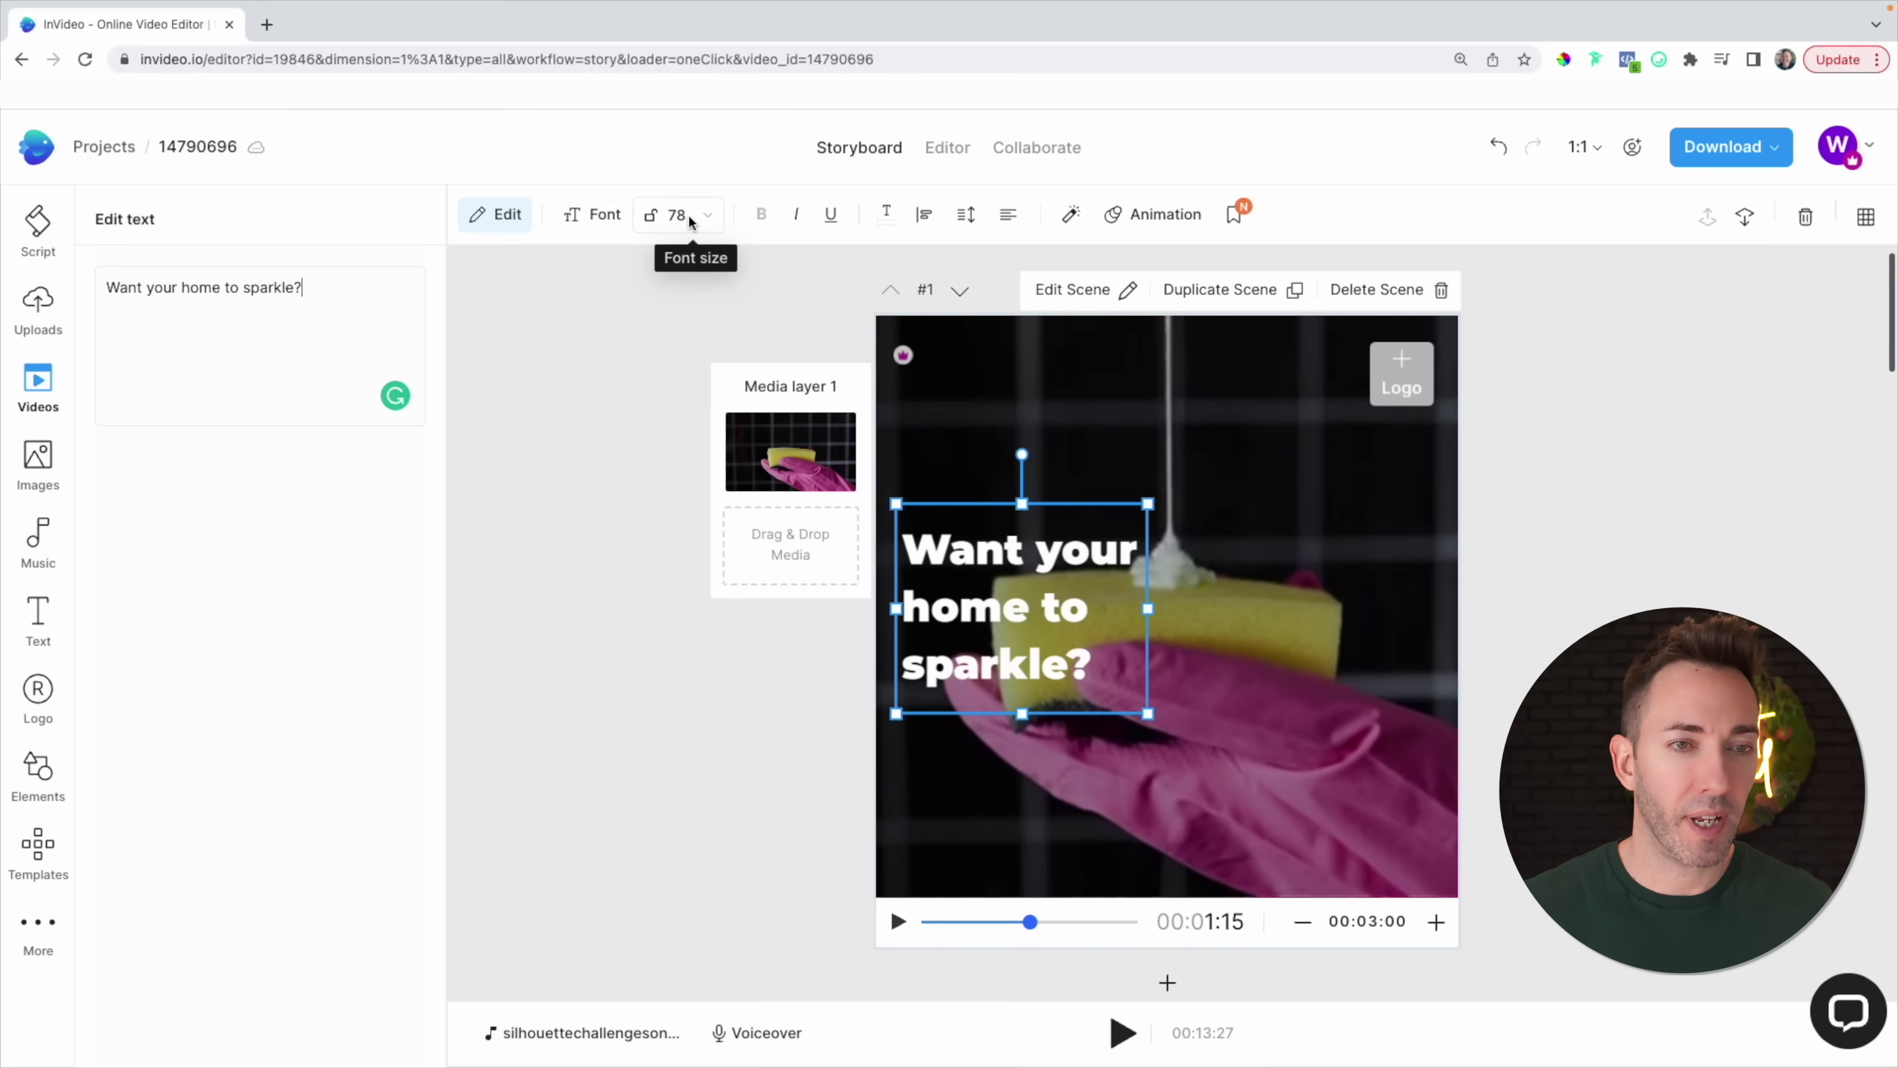
Browse the available fonts, search for "avocado", and apply Avocado Sans Font Regular to scene 1's text.
{"action": "left_click", "coordinate": [598, 223]}
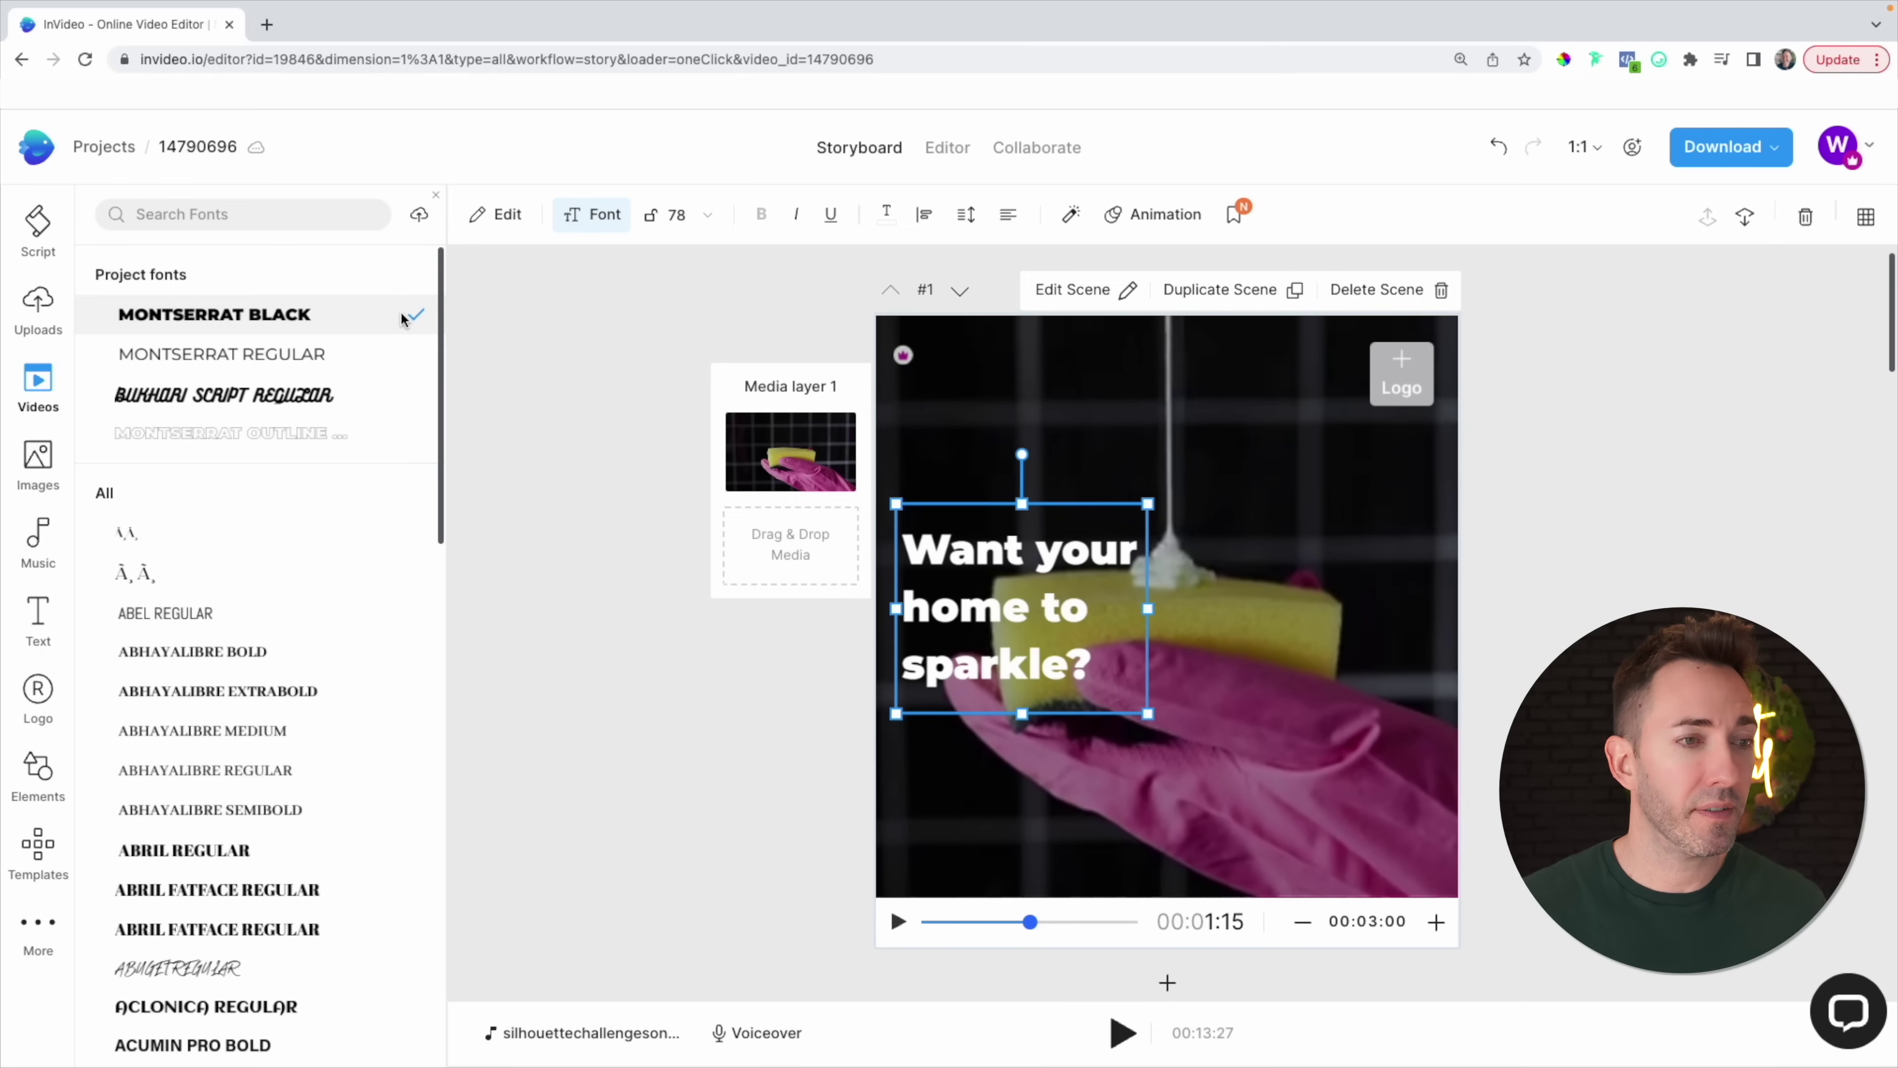
{"action": "scroll", "coordinate": [241, 562], "scroll_direction": "down", "scroll_amount": 15}
{"action": "scroll", "coordinate": [243, 559], "scroll_direction": "down", "scroll_amount": 15}
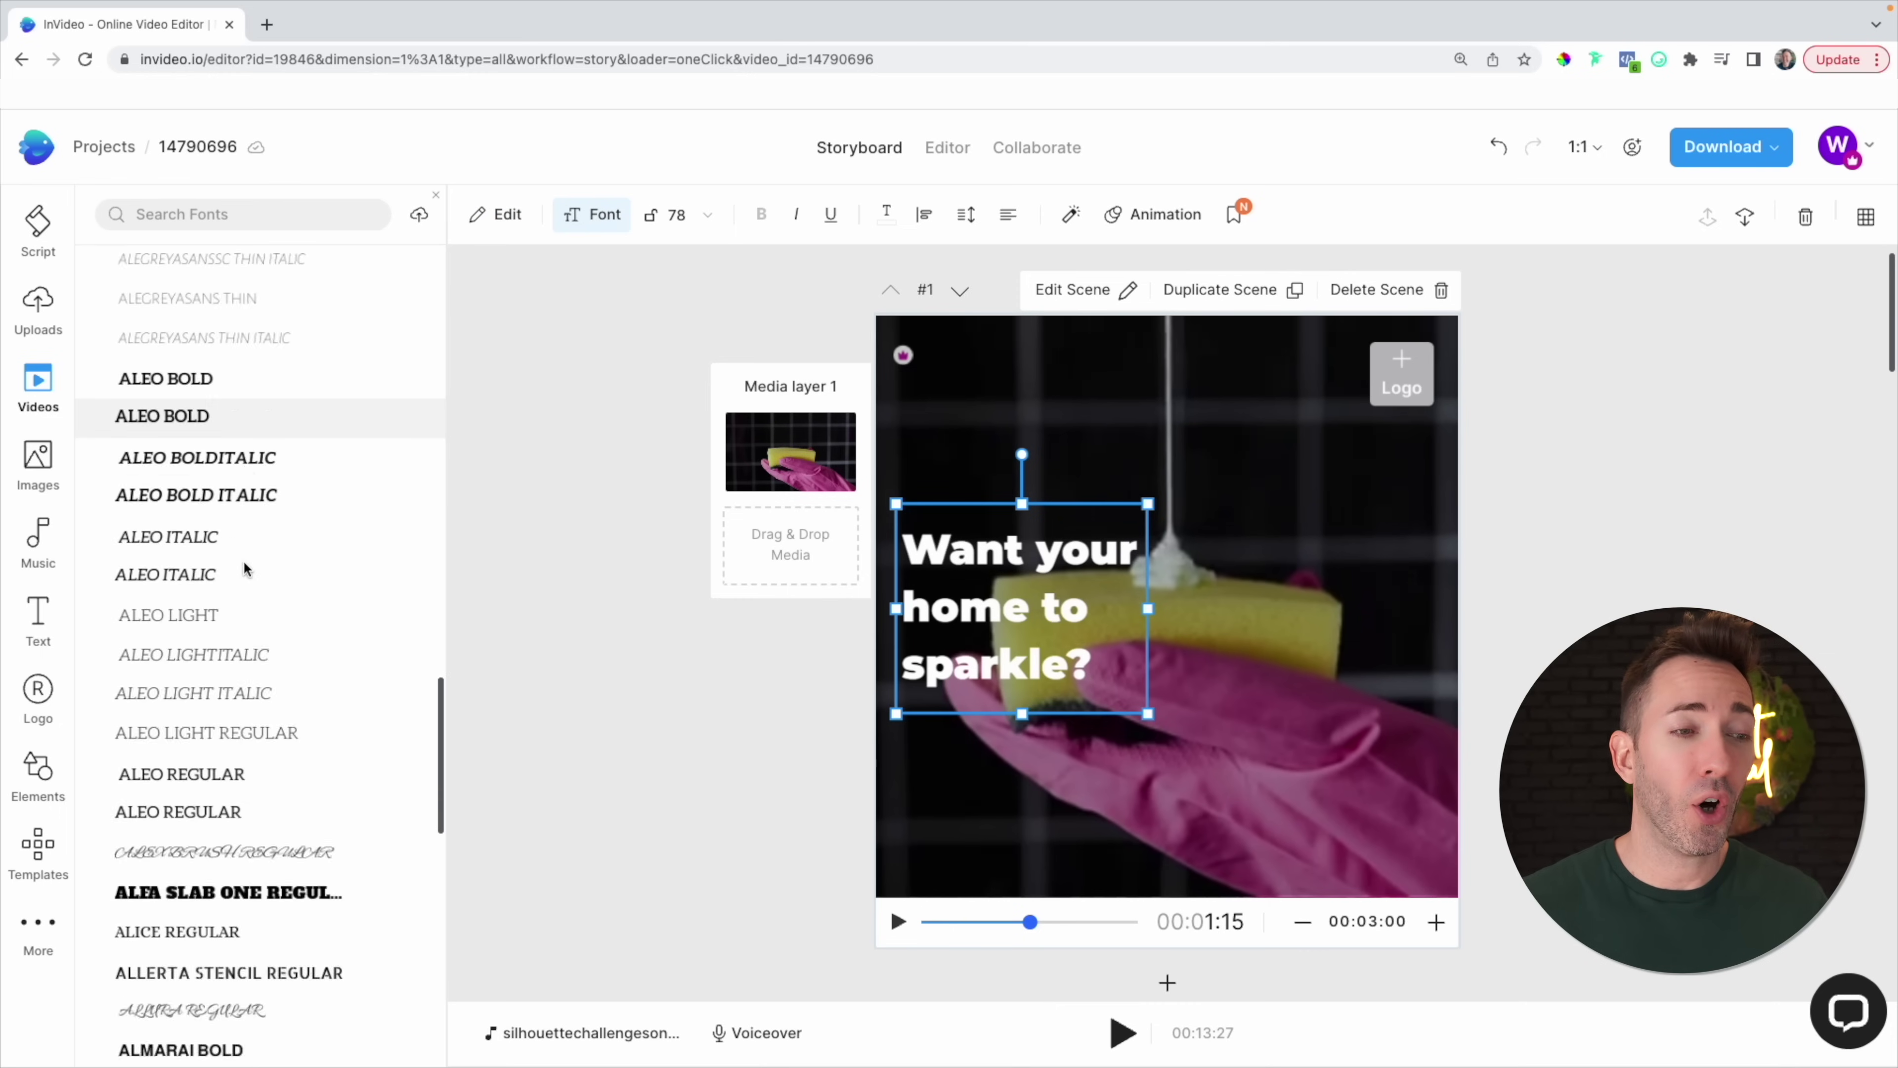
{"action": "scroll", "coordinate": [243, 559], "scroll_direction": "down", "scroll_amount": 15}
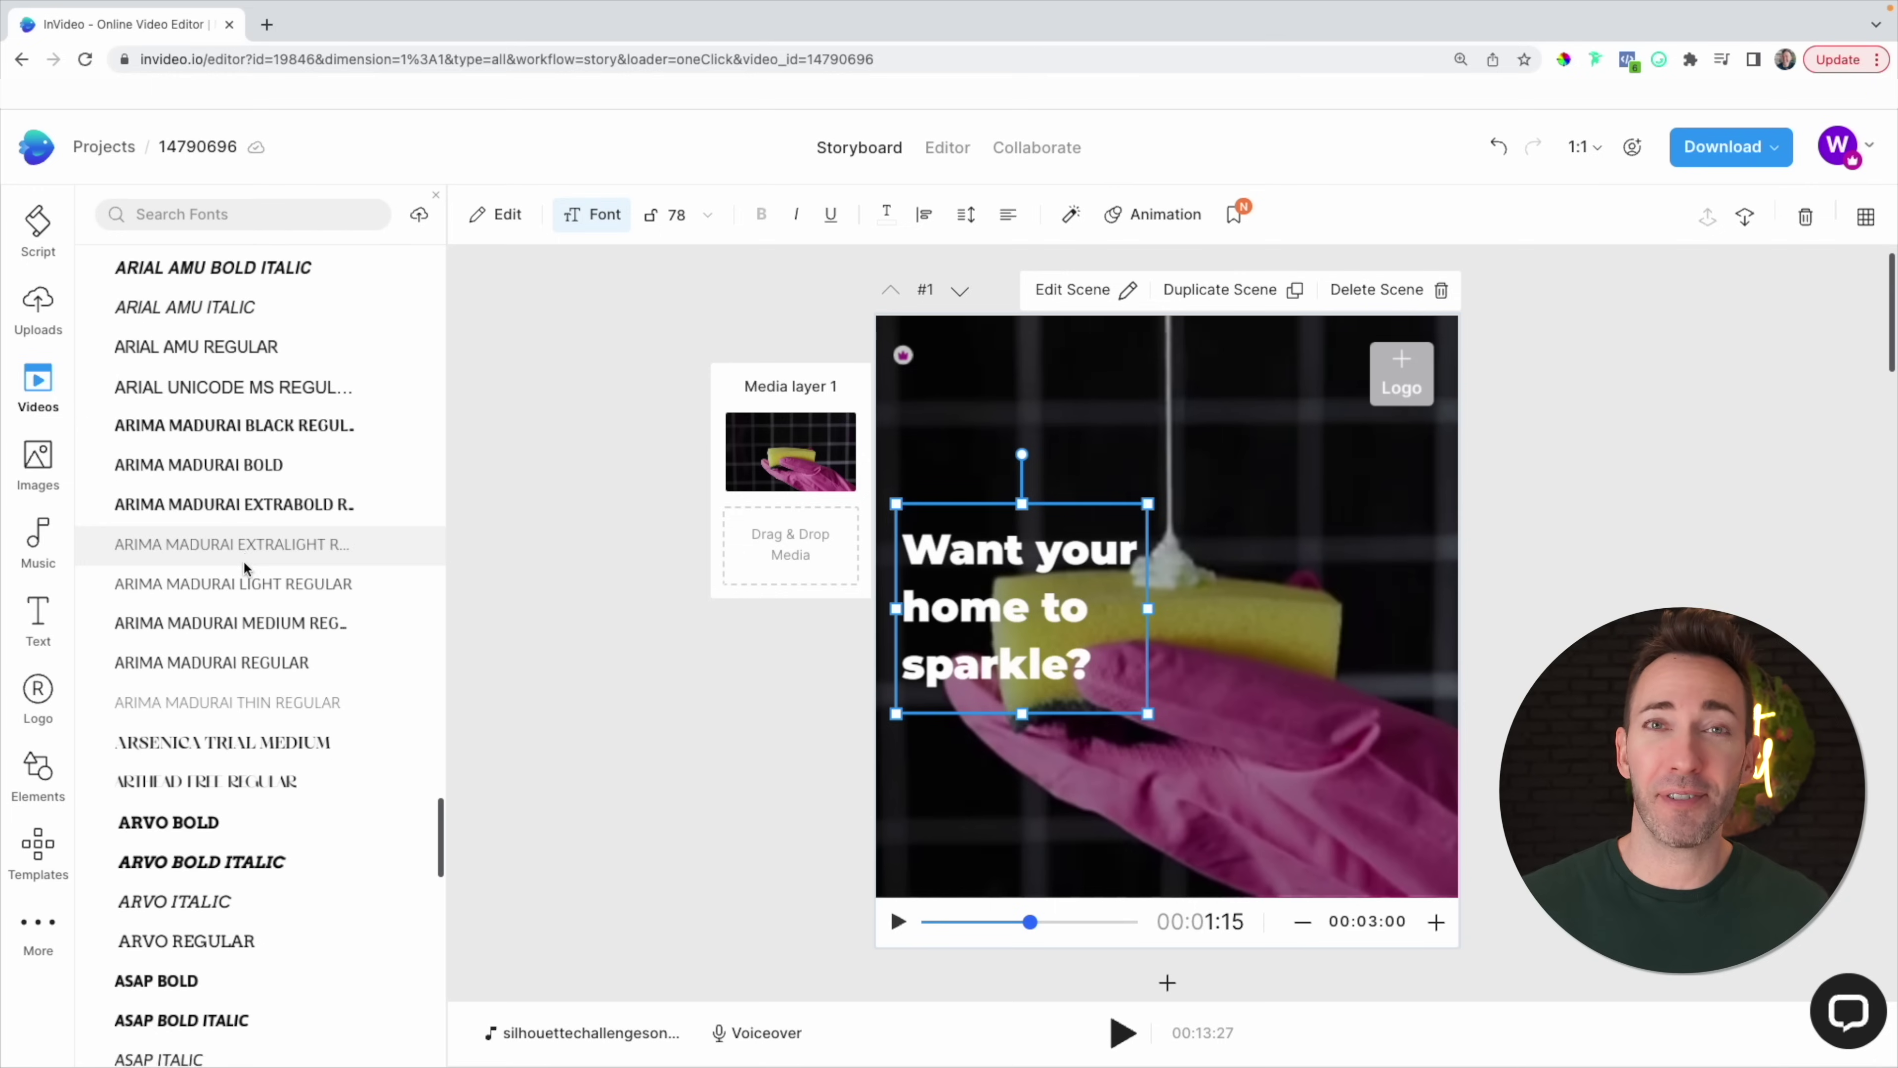
{"action": "scroll", "coordinate": [244, 559], "scroll_direction": "down", "scroll_amount": 15}
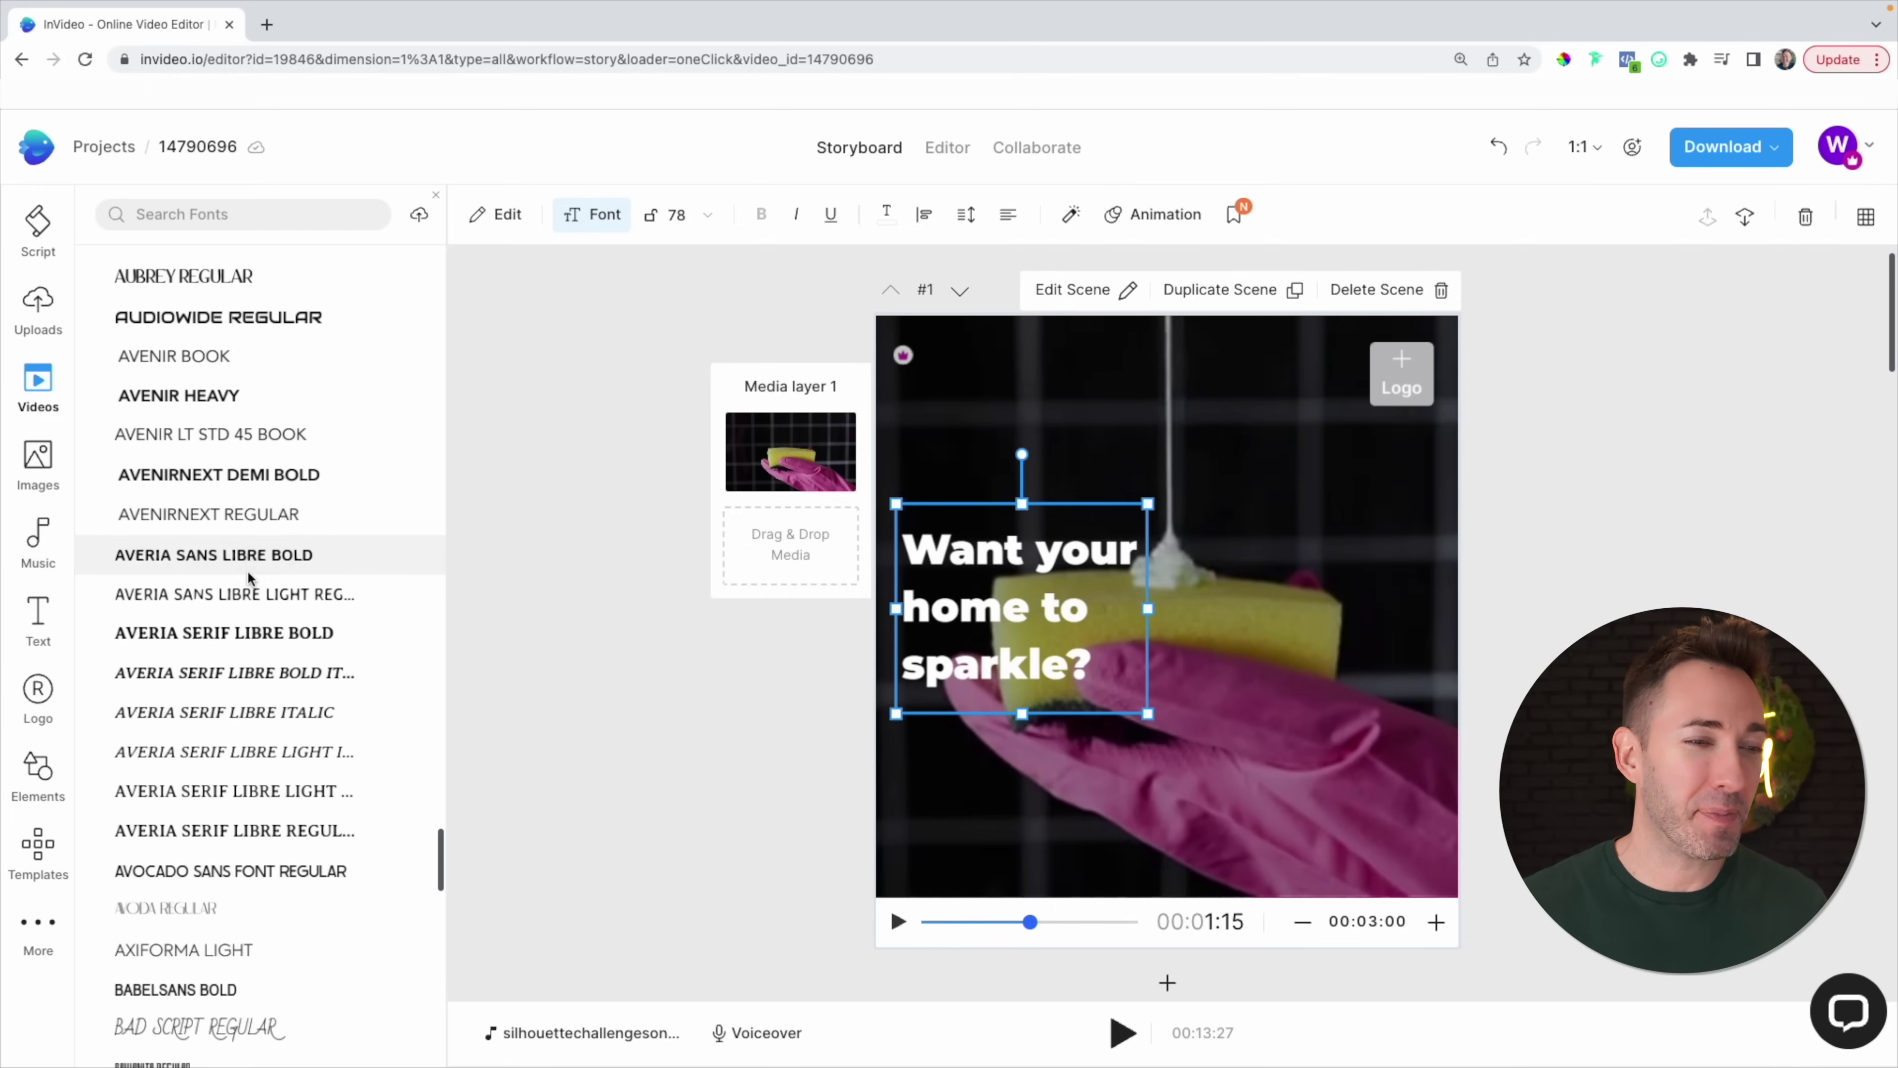
{"action": "scroll", "coordinate": [249, 610], "scroll_direction": "down", "scroll_amount": 15}
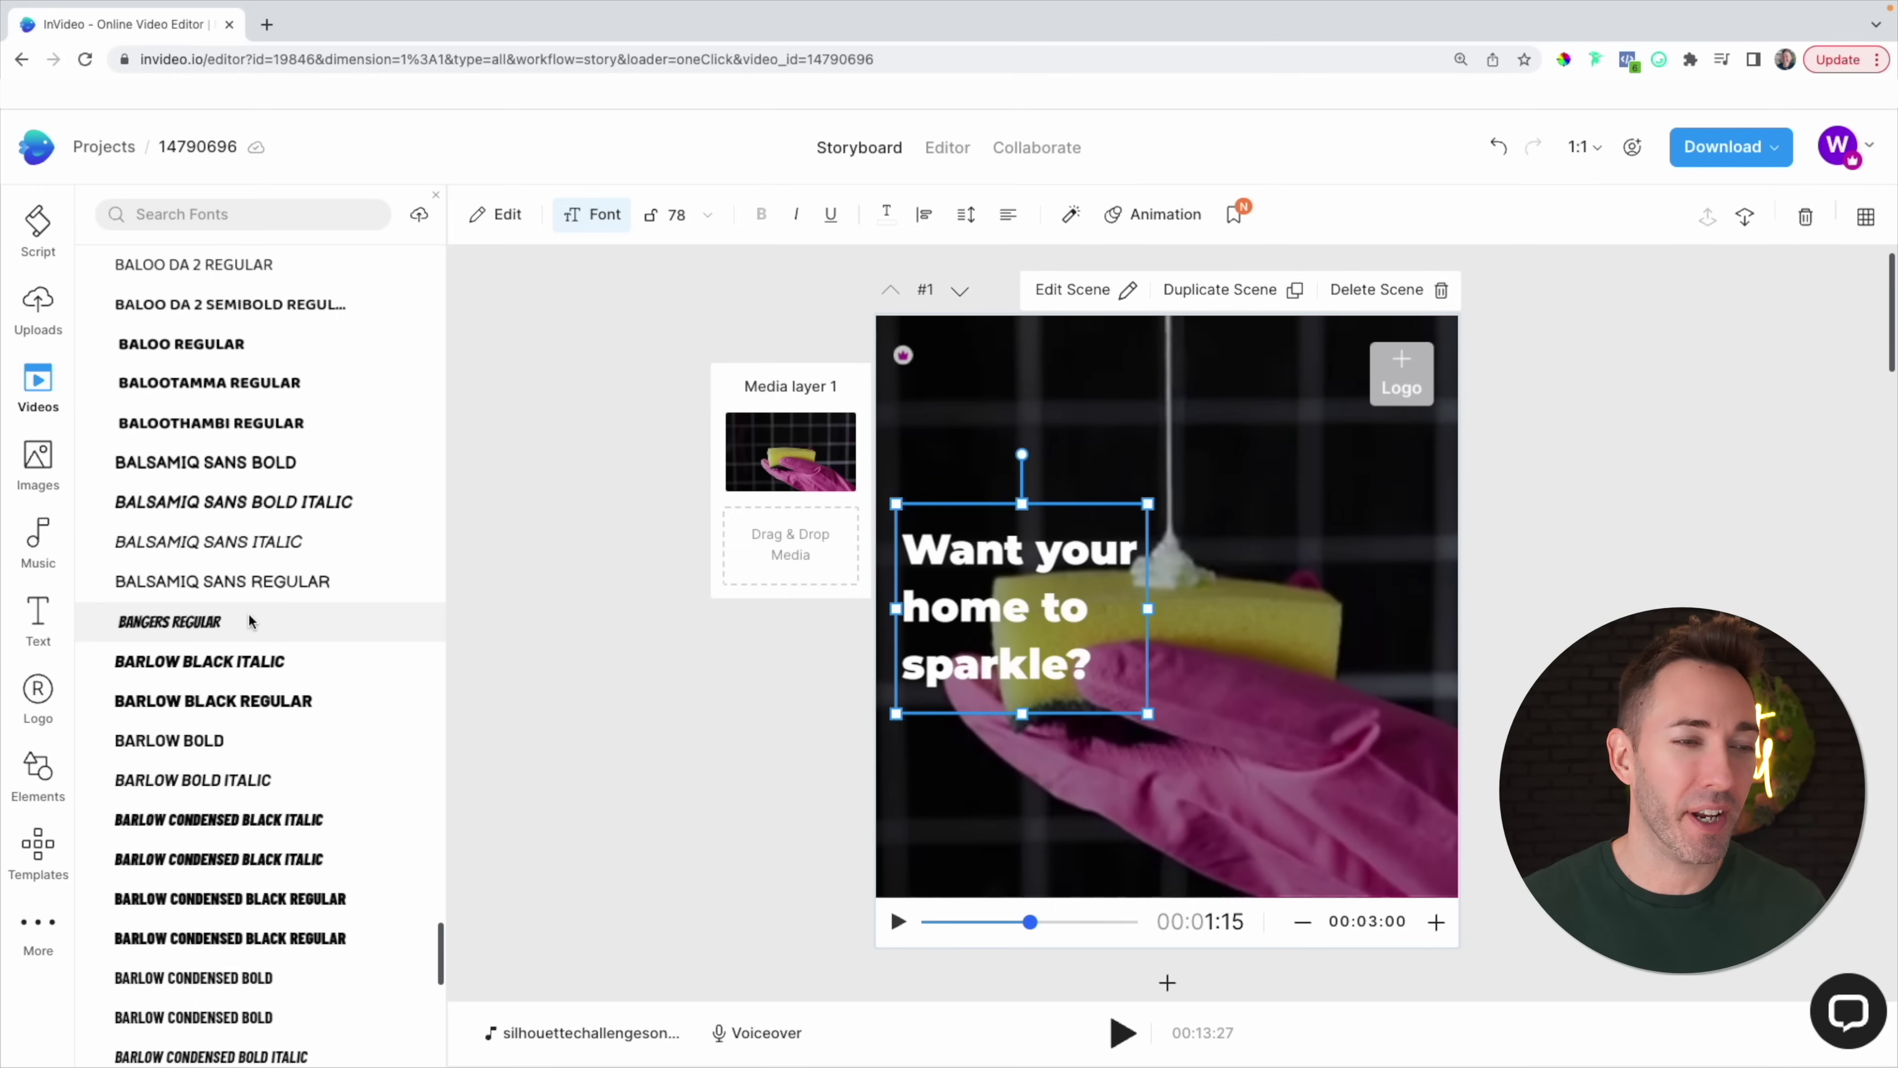
{"action": "scroll", "coordinate": [247, 613], "scroll_direction": "down", "scroll_amount": 1}
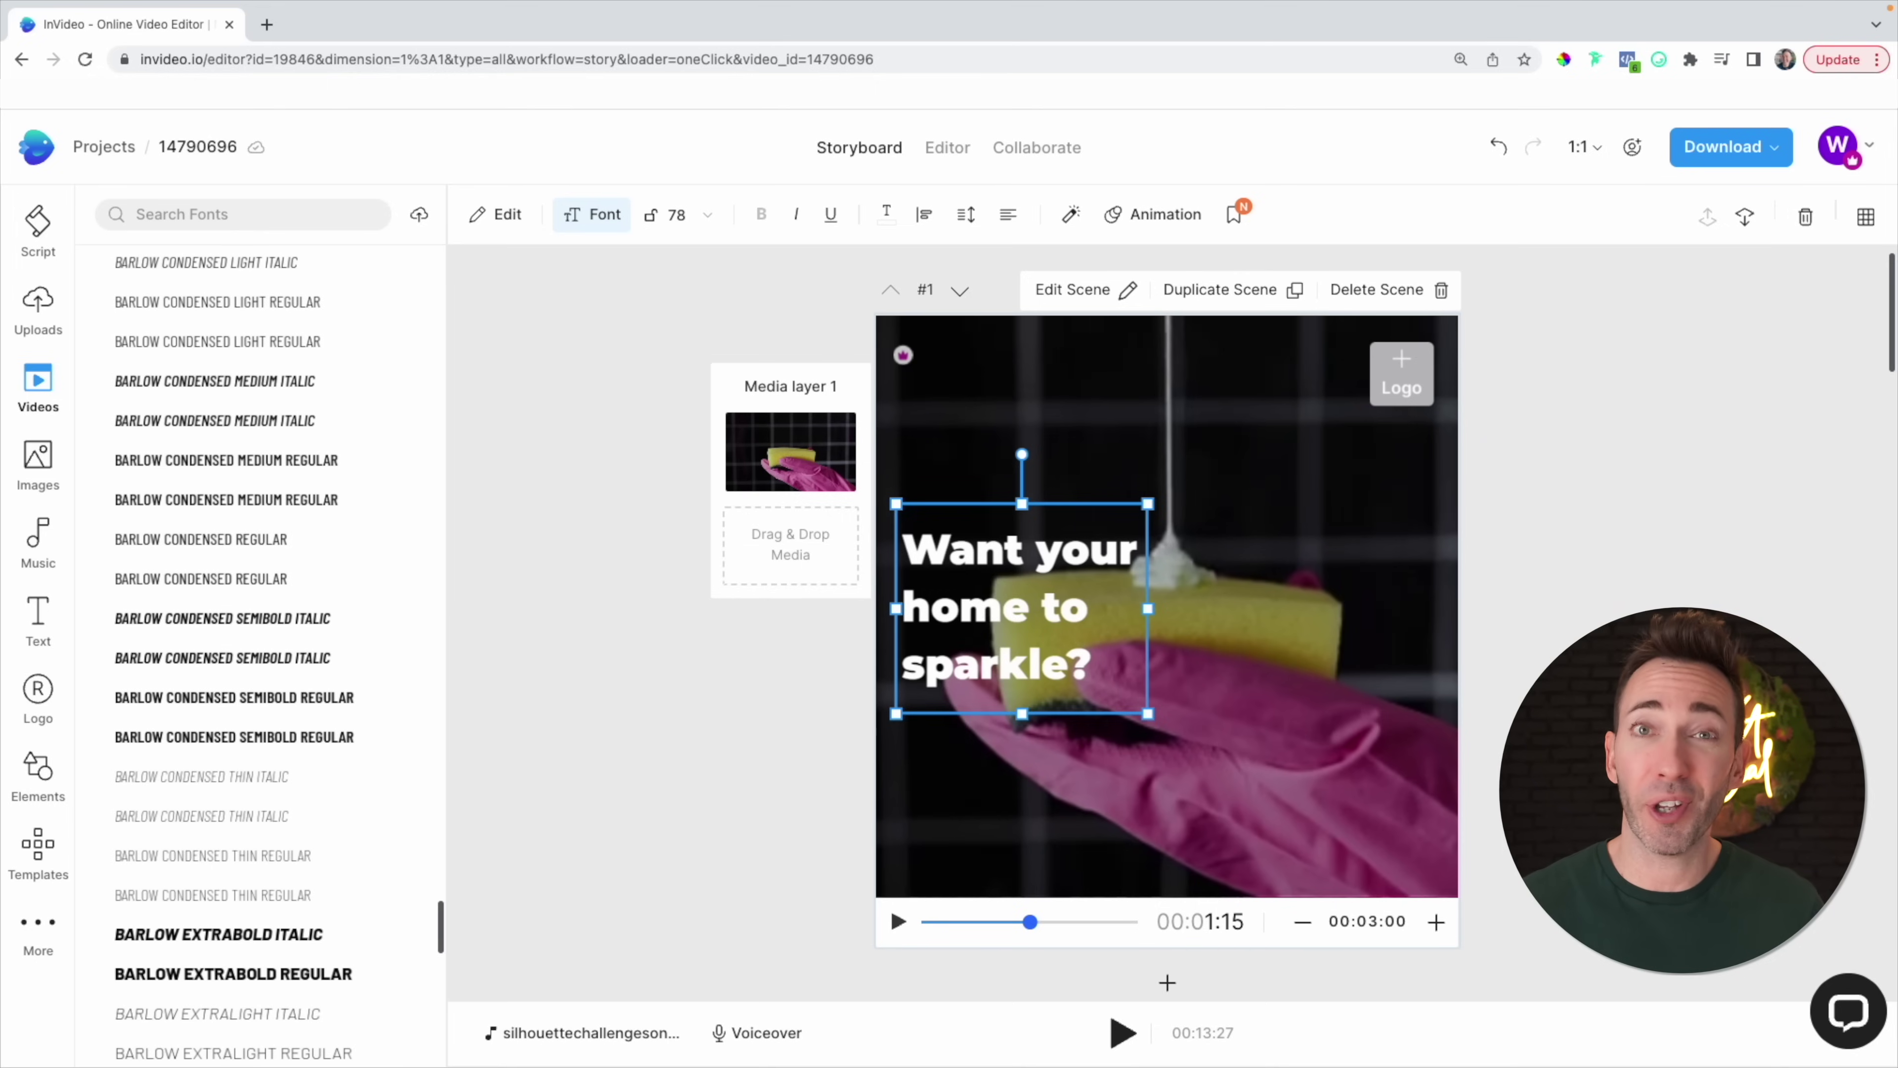
{"action": "left_click", "coordinate": [307, 215]}
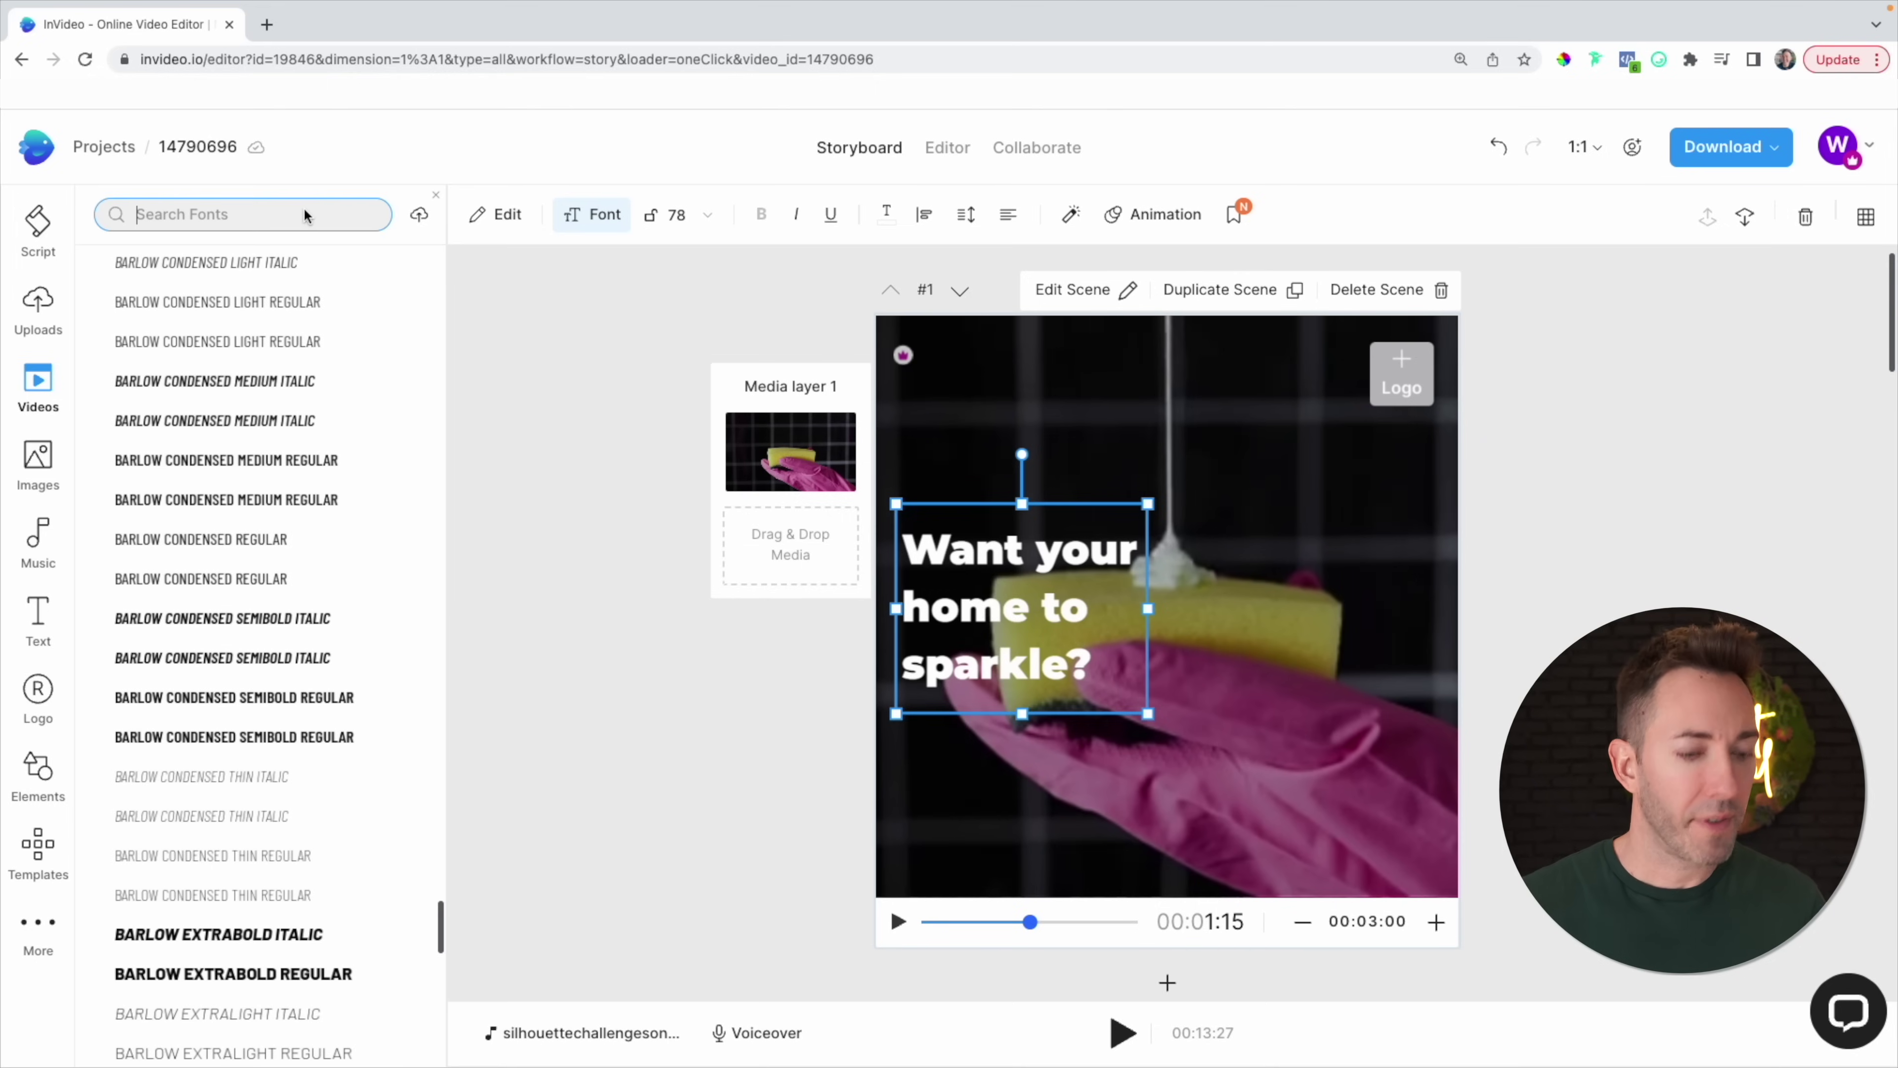
{"action": "type", "text": "avoca"}
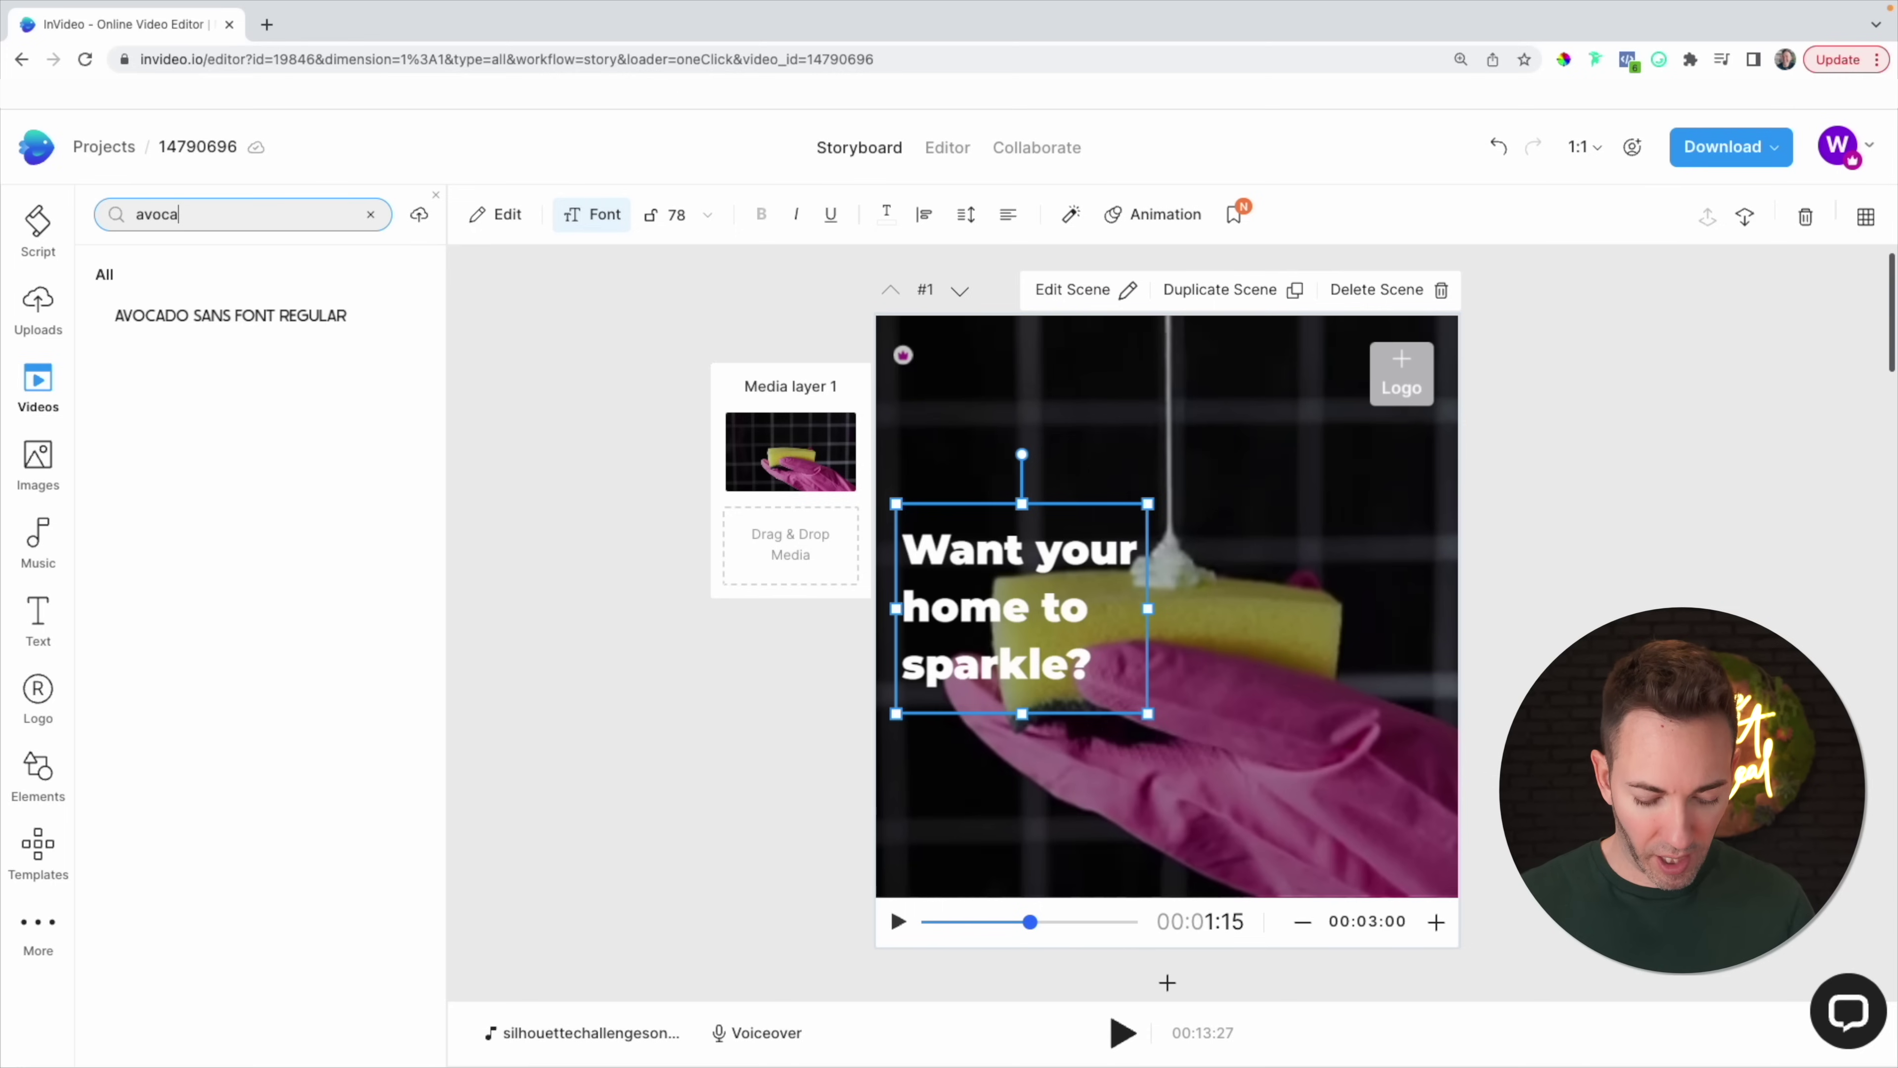
{"action": "type", "text": "do"}
{"action": "left_click", "coordinate": [317, 314]}
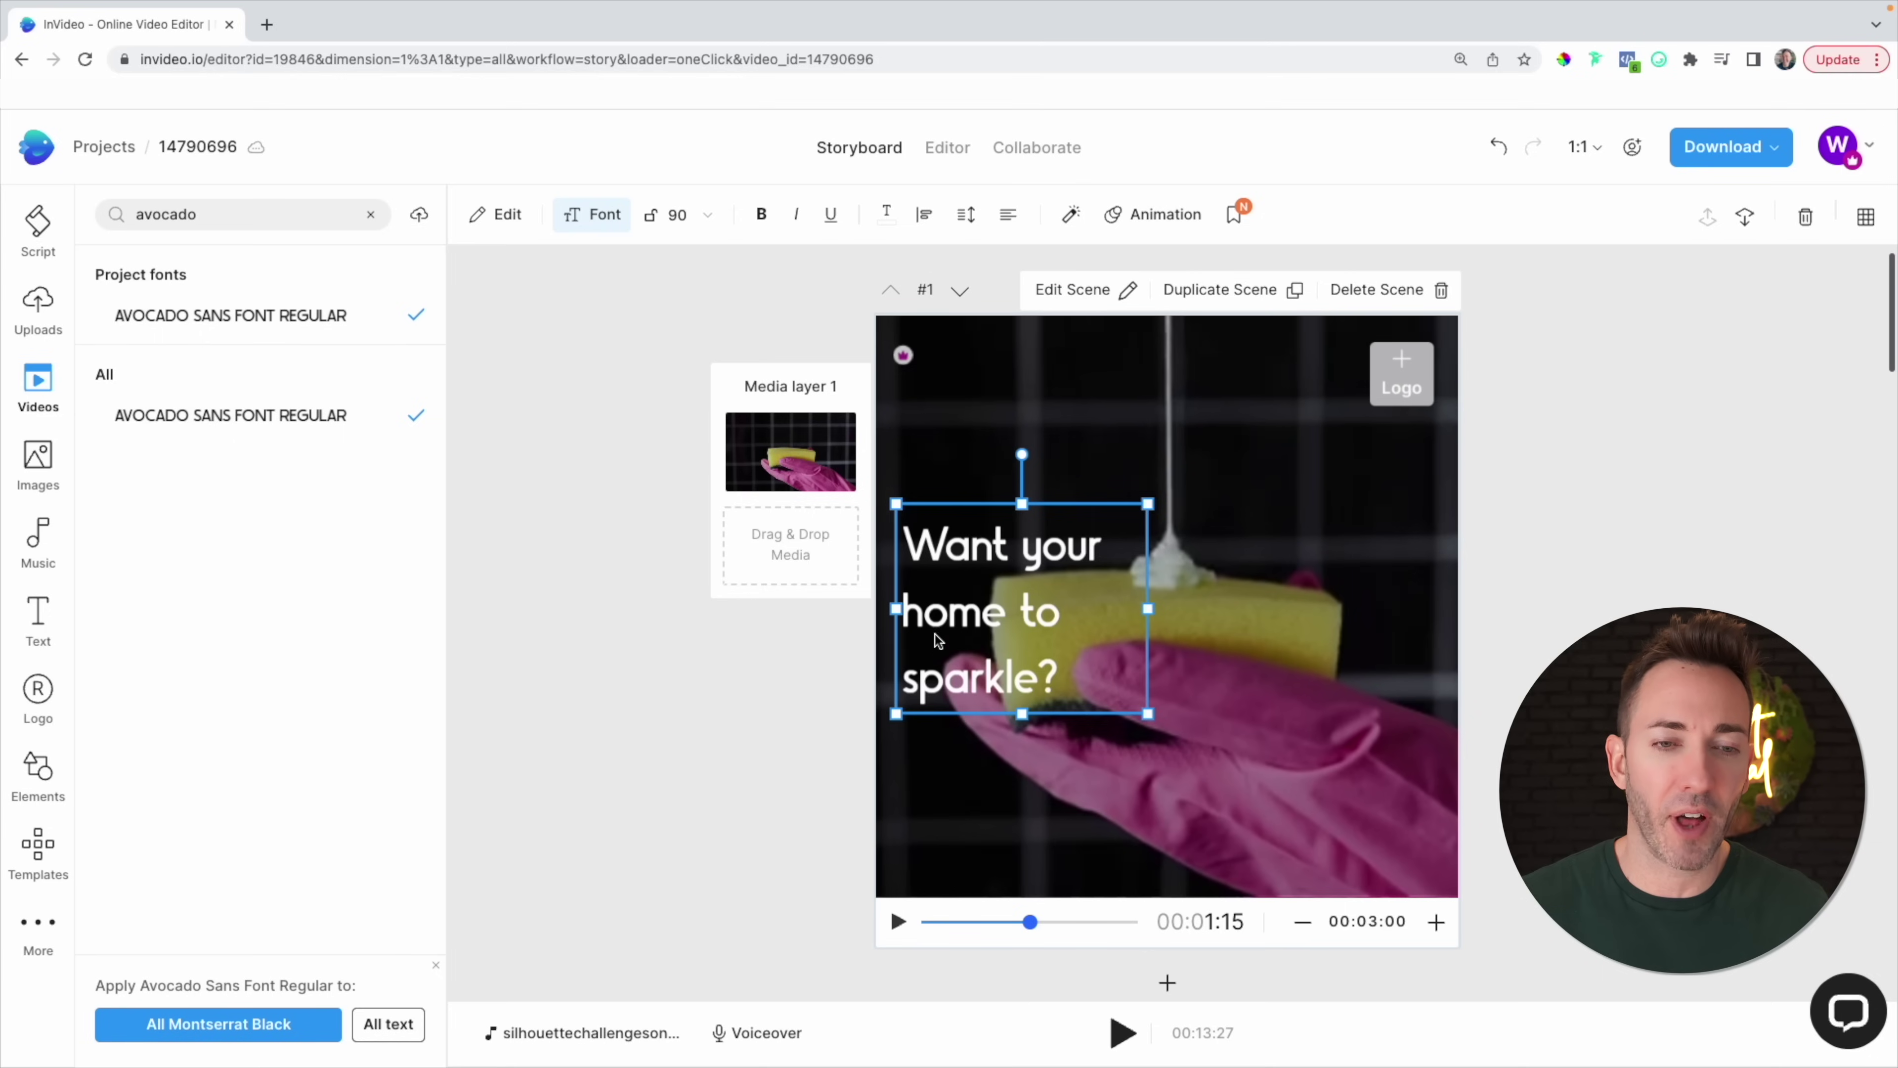
Reduce the line spacing of scene 1's text to 1.15.
{"action": "left_click", "coordinate": [967, 215]}
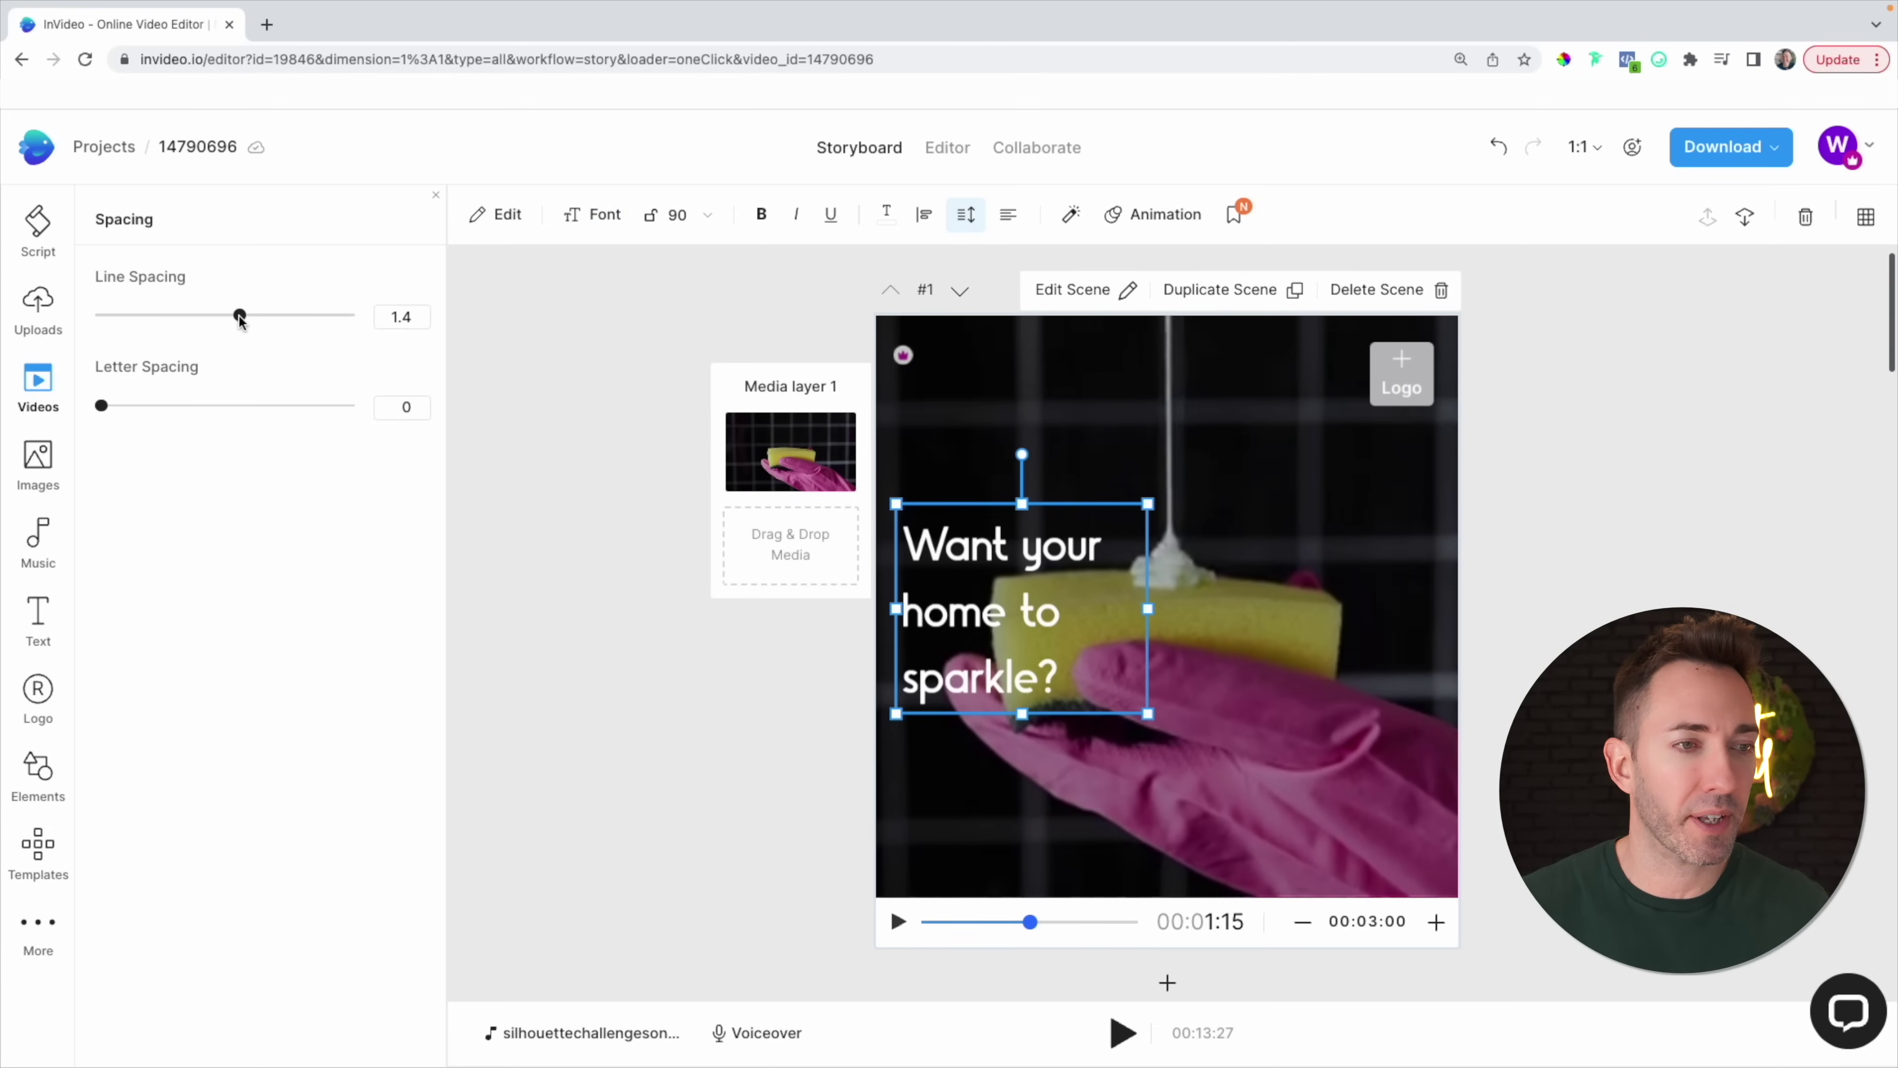
{"action": "mouse_move", "coordinate": [239, 317]}
{"action": "left_mouse_down"}
{"action": "mouse_move", "coordinate": [198, 318]}
{"action": "mouse_move", "coordinate": [215, 320]}
{"action": "left_mouse_up"}
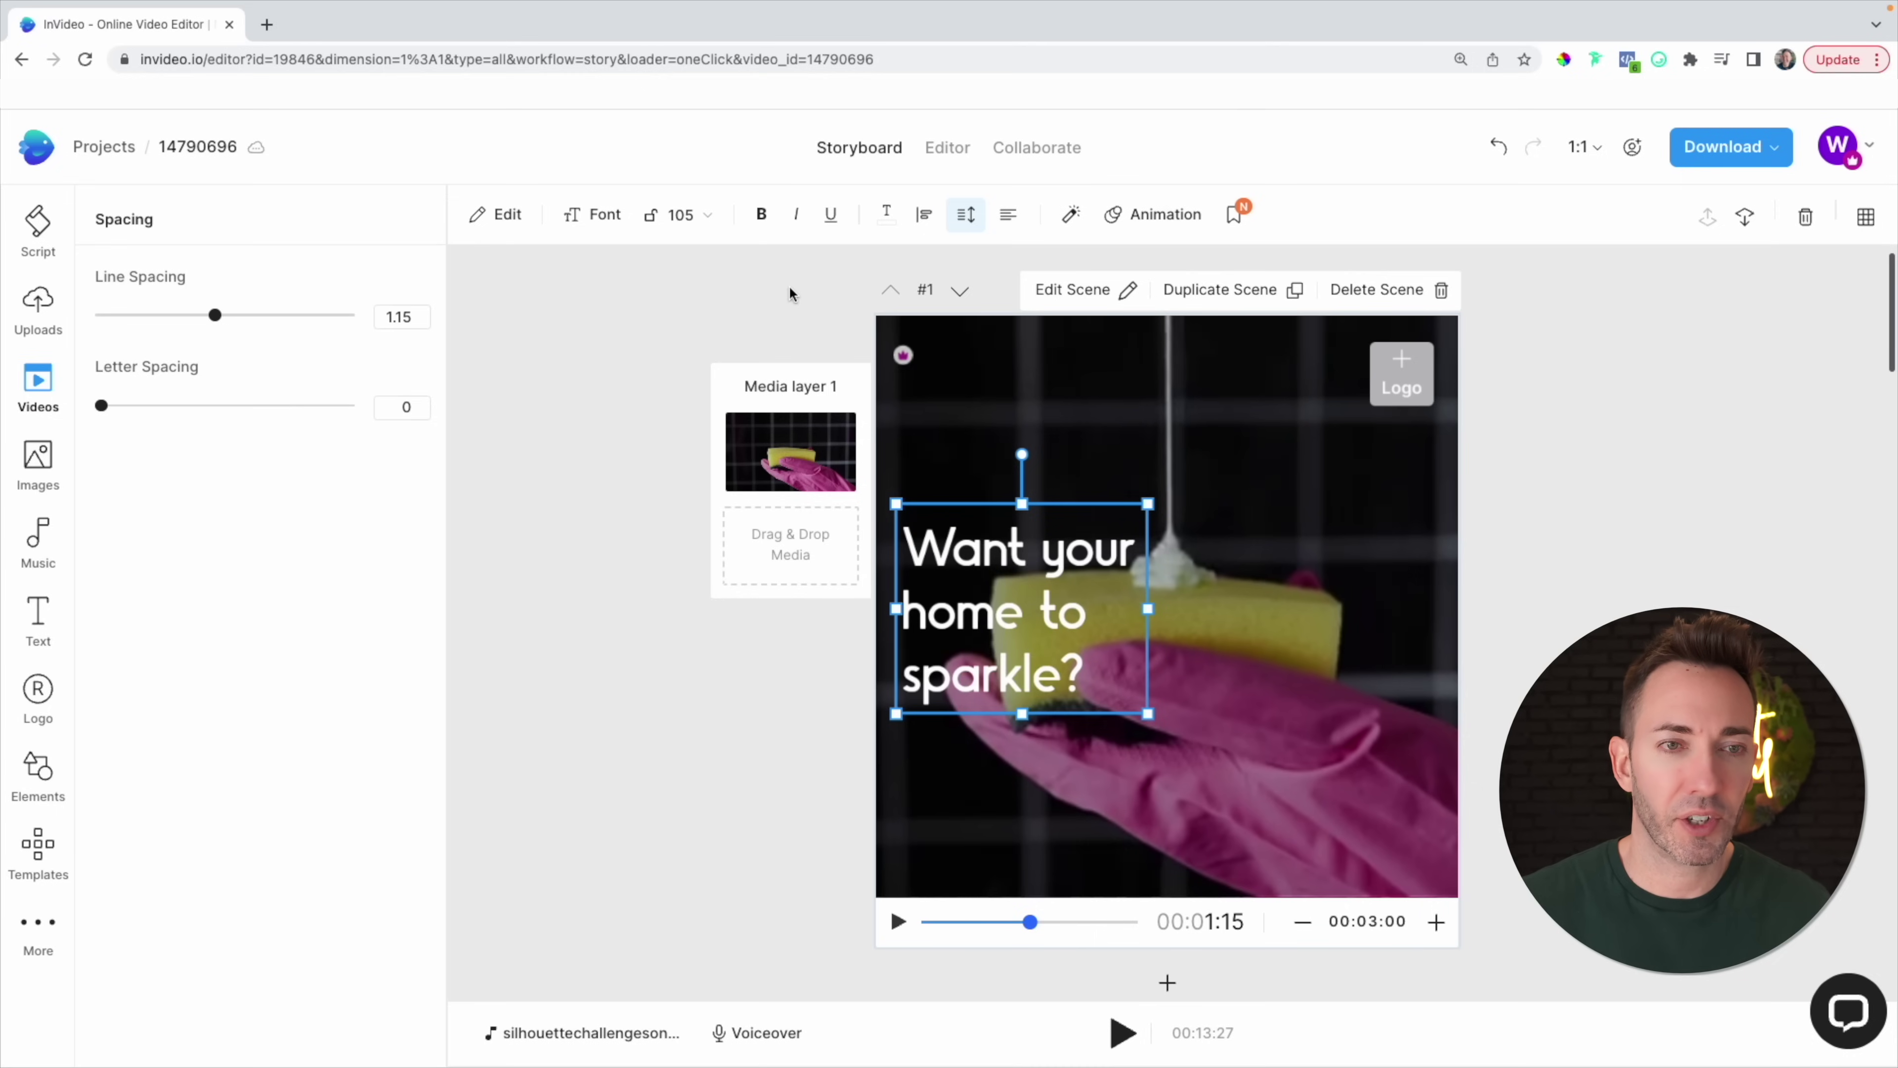
Set the font size of scene 1's text to 160 and widen its text box so the words wrap onto three lines.
{"action": "left_click", "coordinate": [708, 216]}
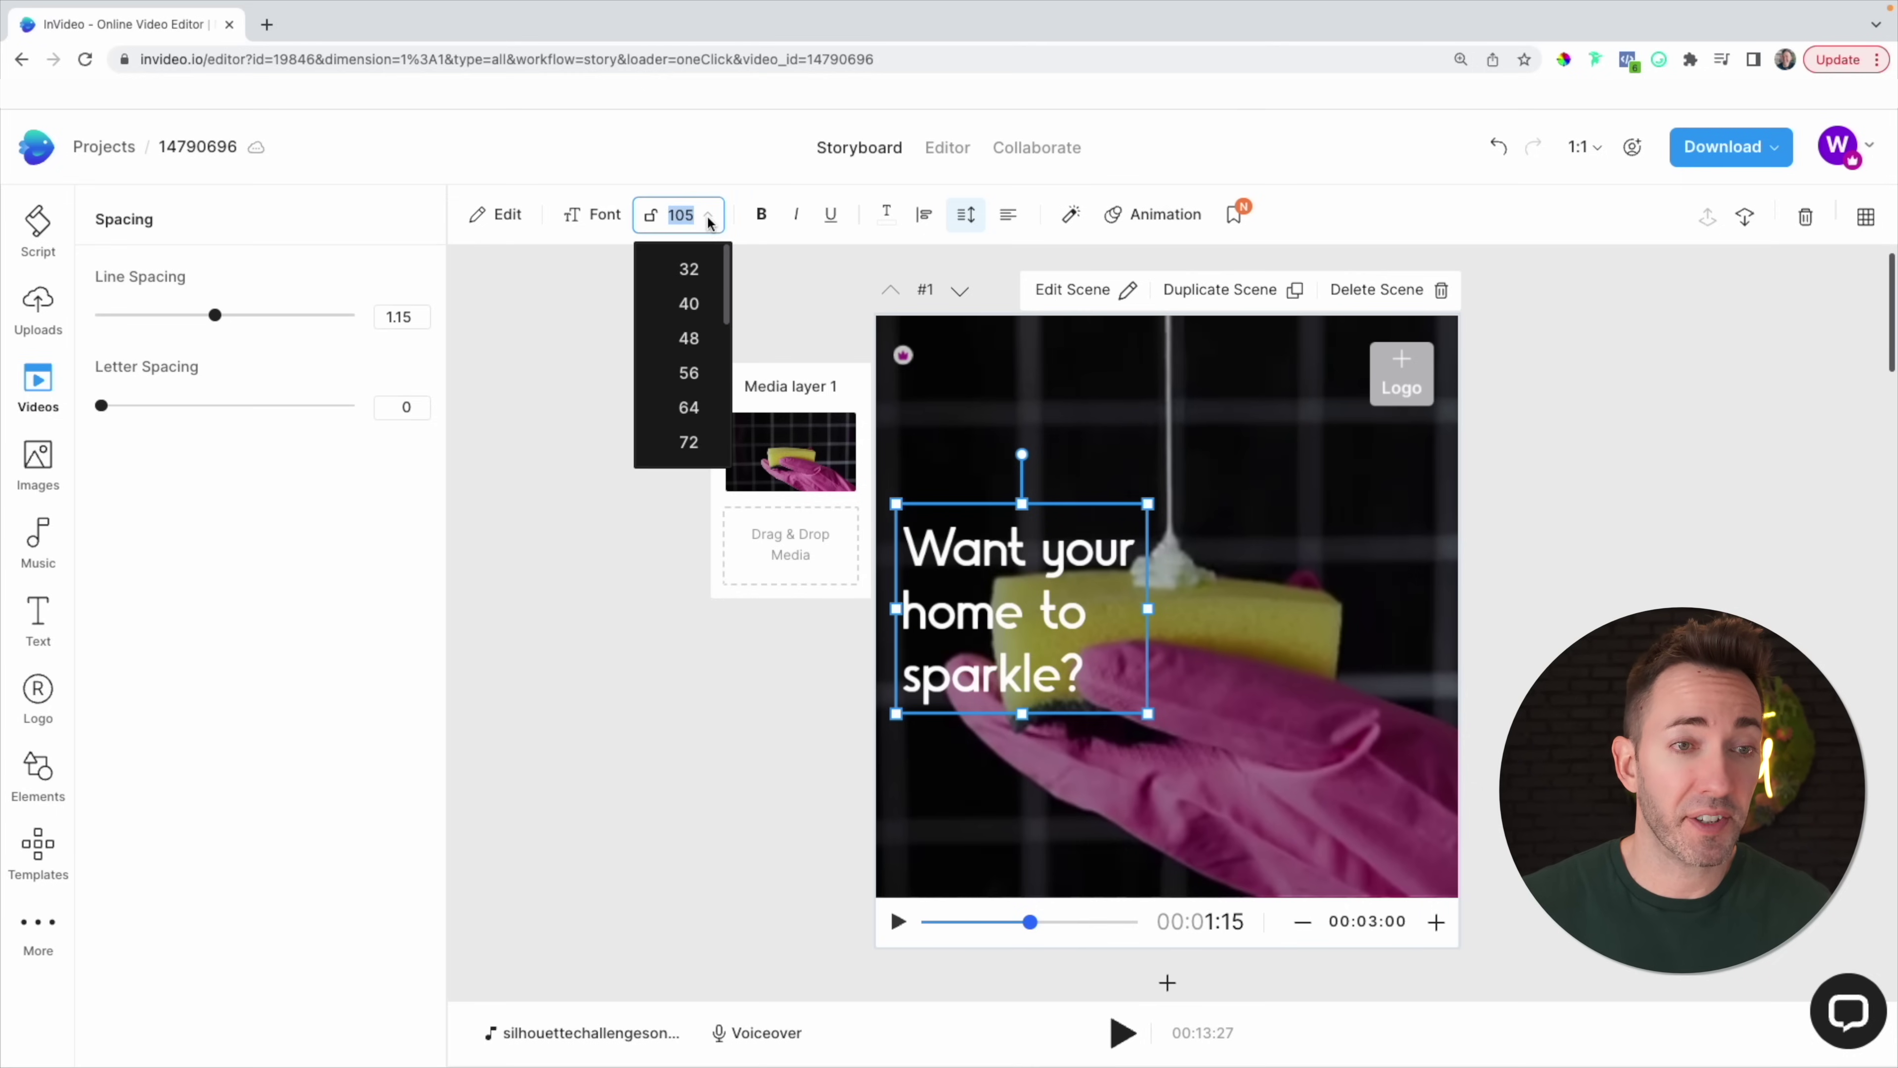
{"action": "scroll", "coordinate": [695, 344], "scroll_direction": "down", "scroll_amount": 5}
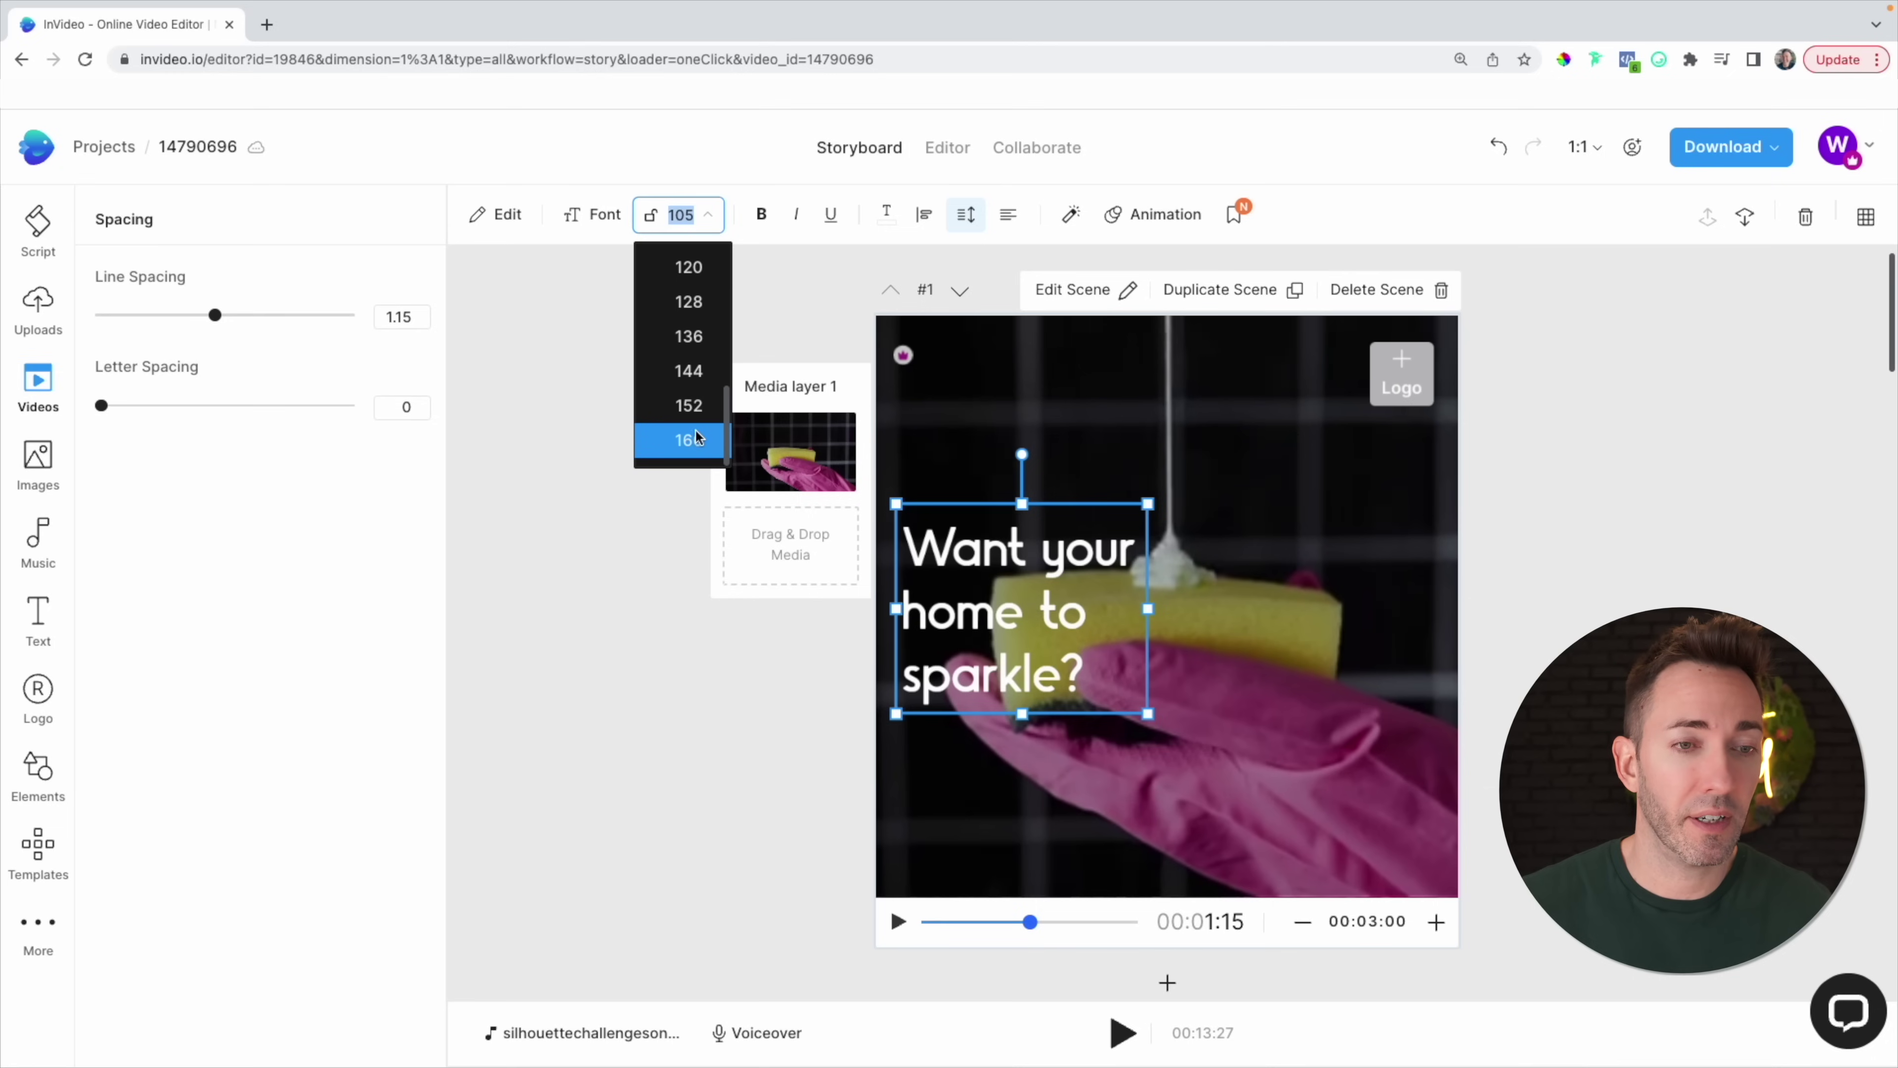
{"action": "left_click", "coordinate": [695, 435]}
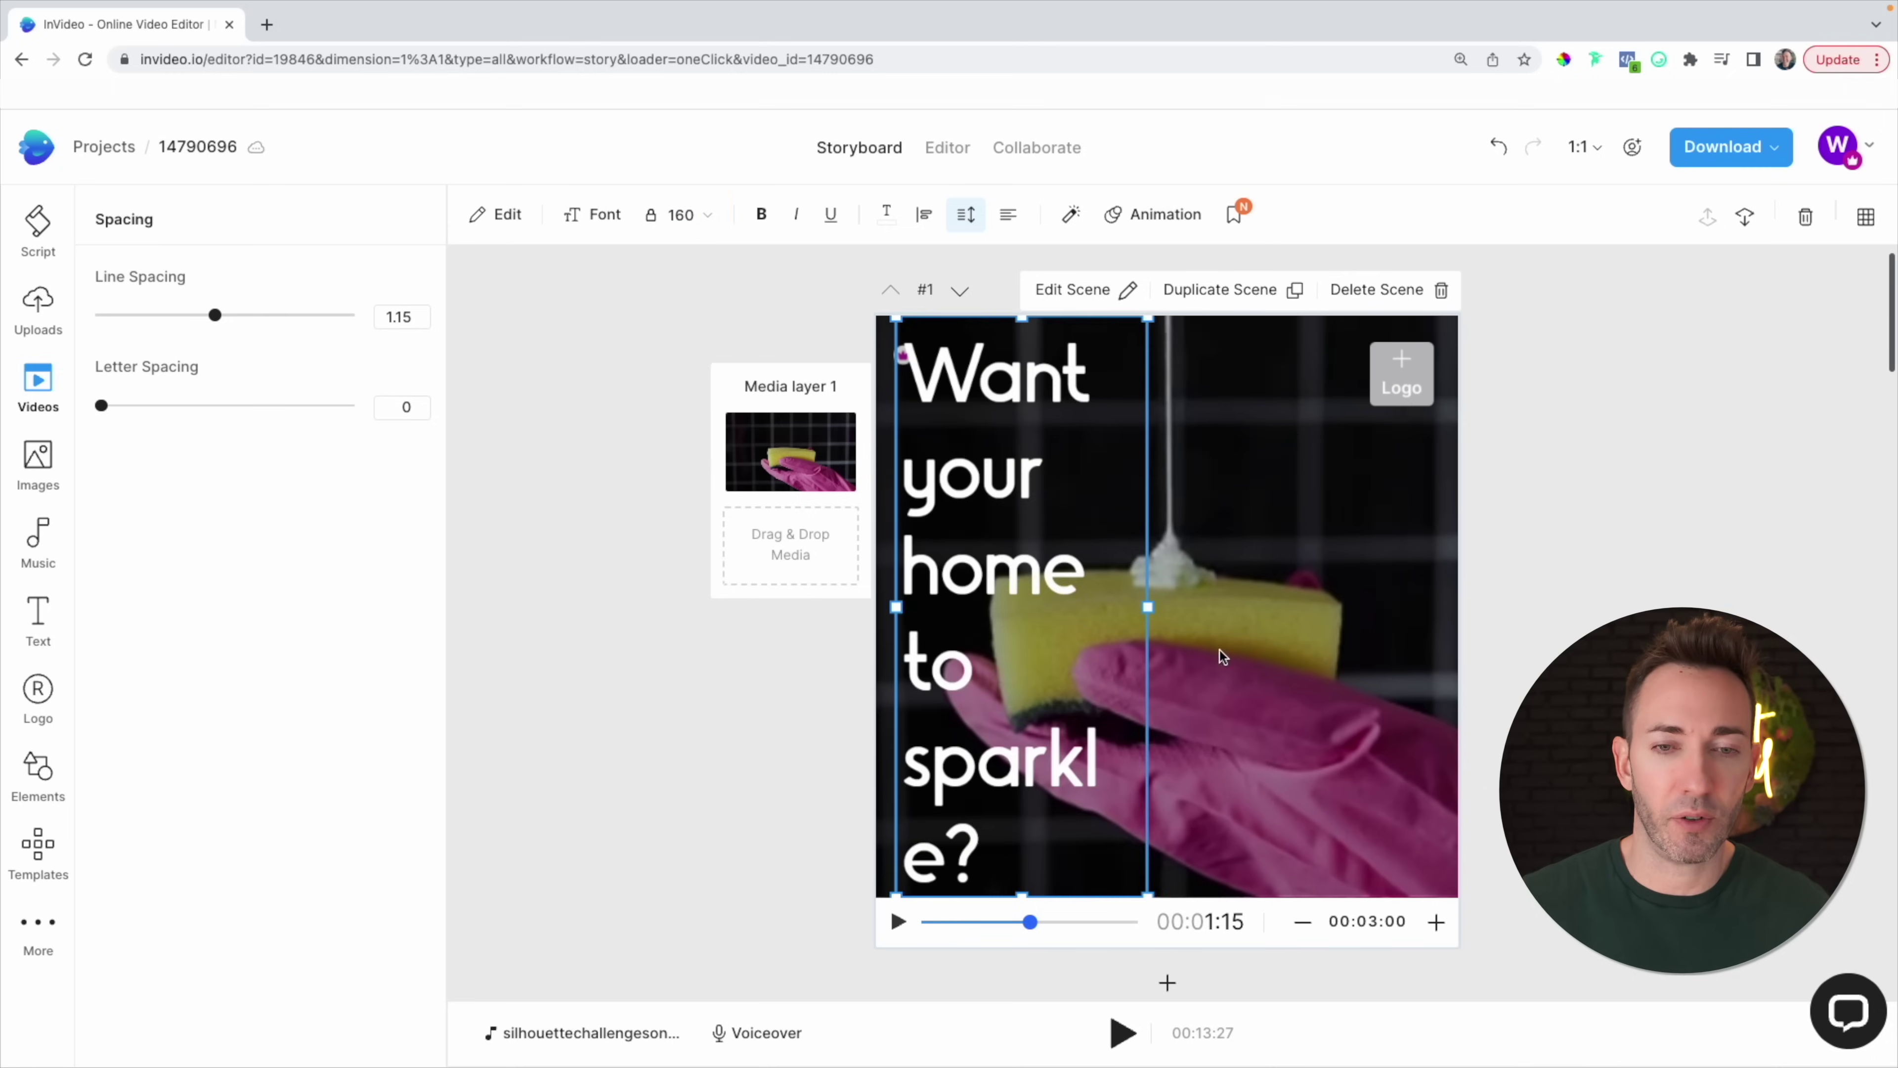
{"action": "left_click_drag", "start_coordinate": [1149, 607], "coordinate": [1377, 604]}
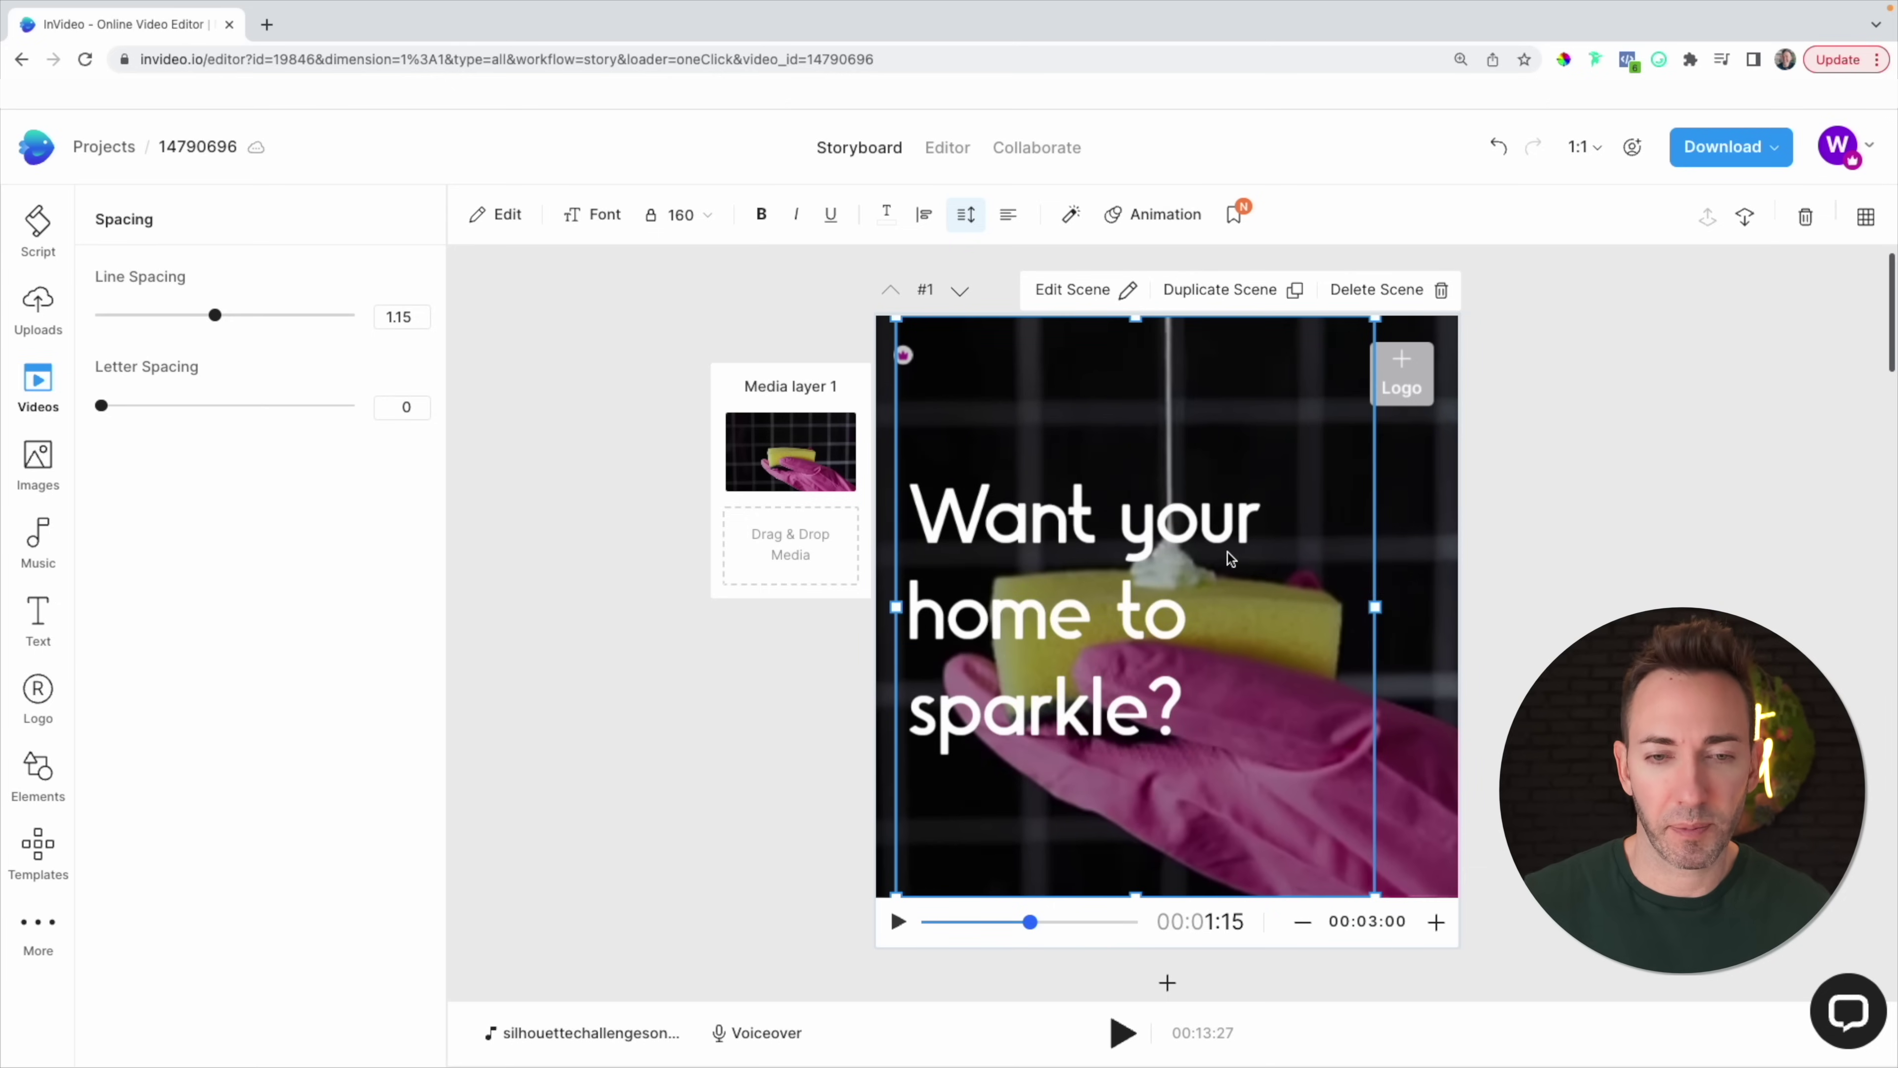
Upload logoAsset 2bank.png into the logo placeholder of scene 1.
{"action": "left_click", "coordinate": [1408, 374]}
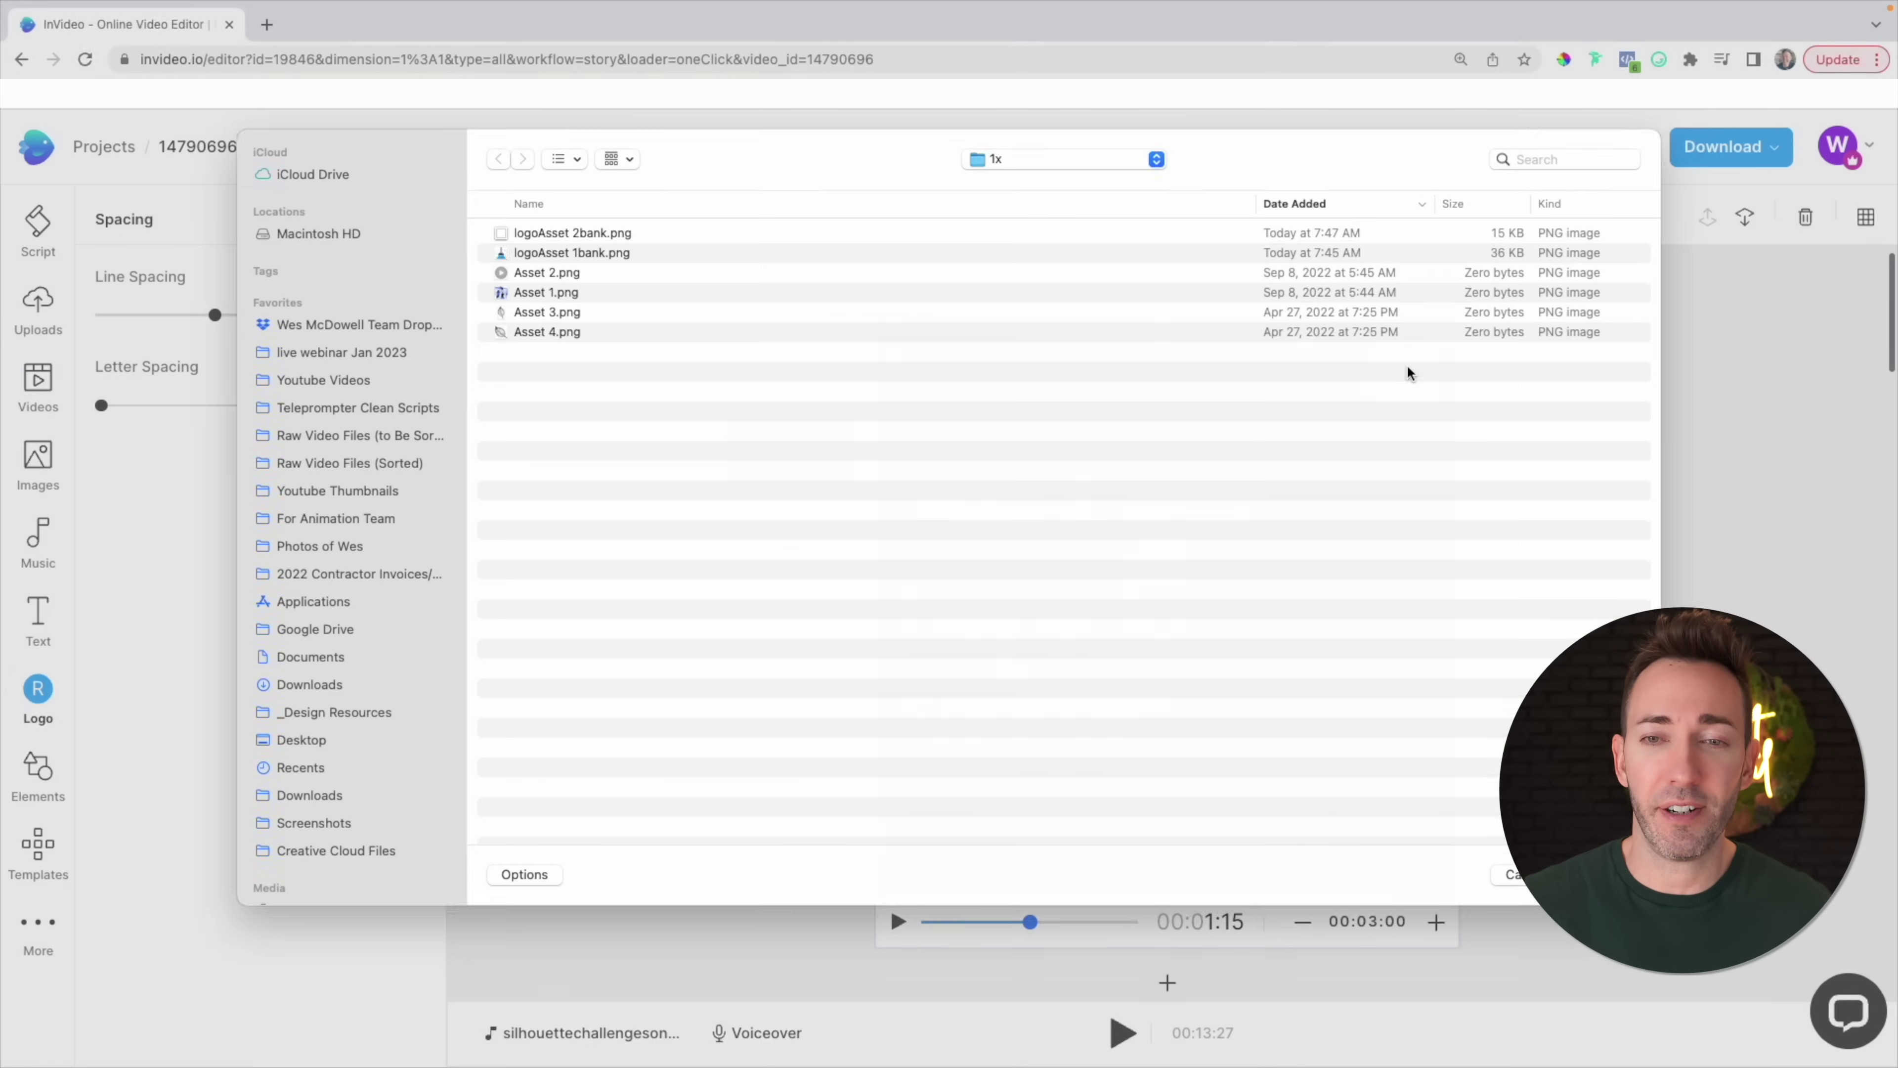
{"action": "left_click", "coordinate": [553, 252]}
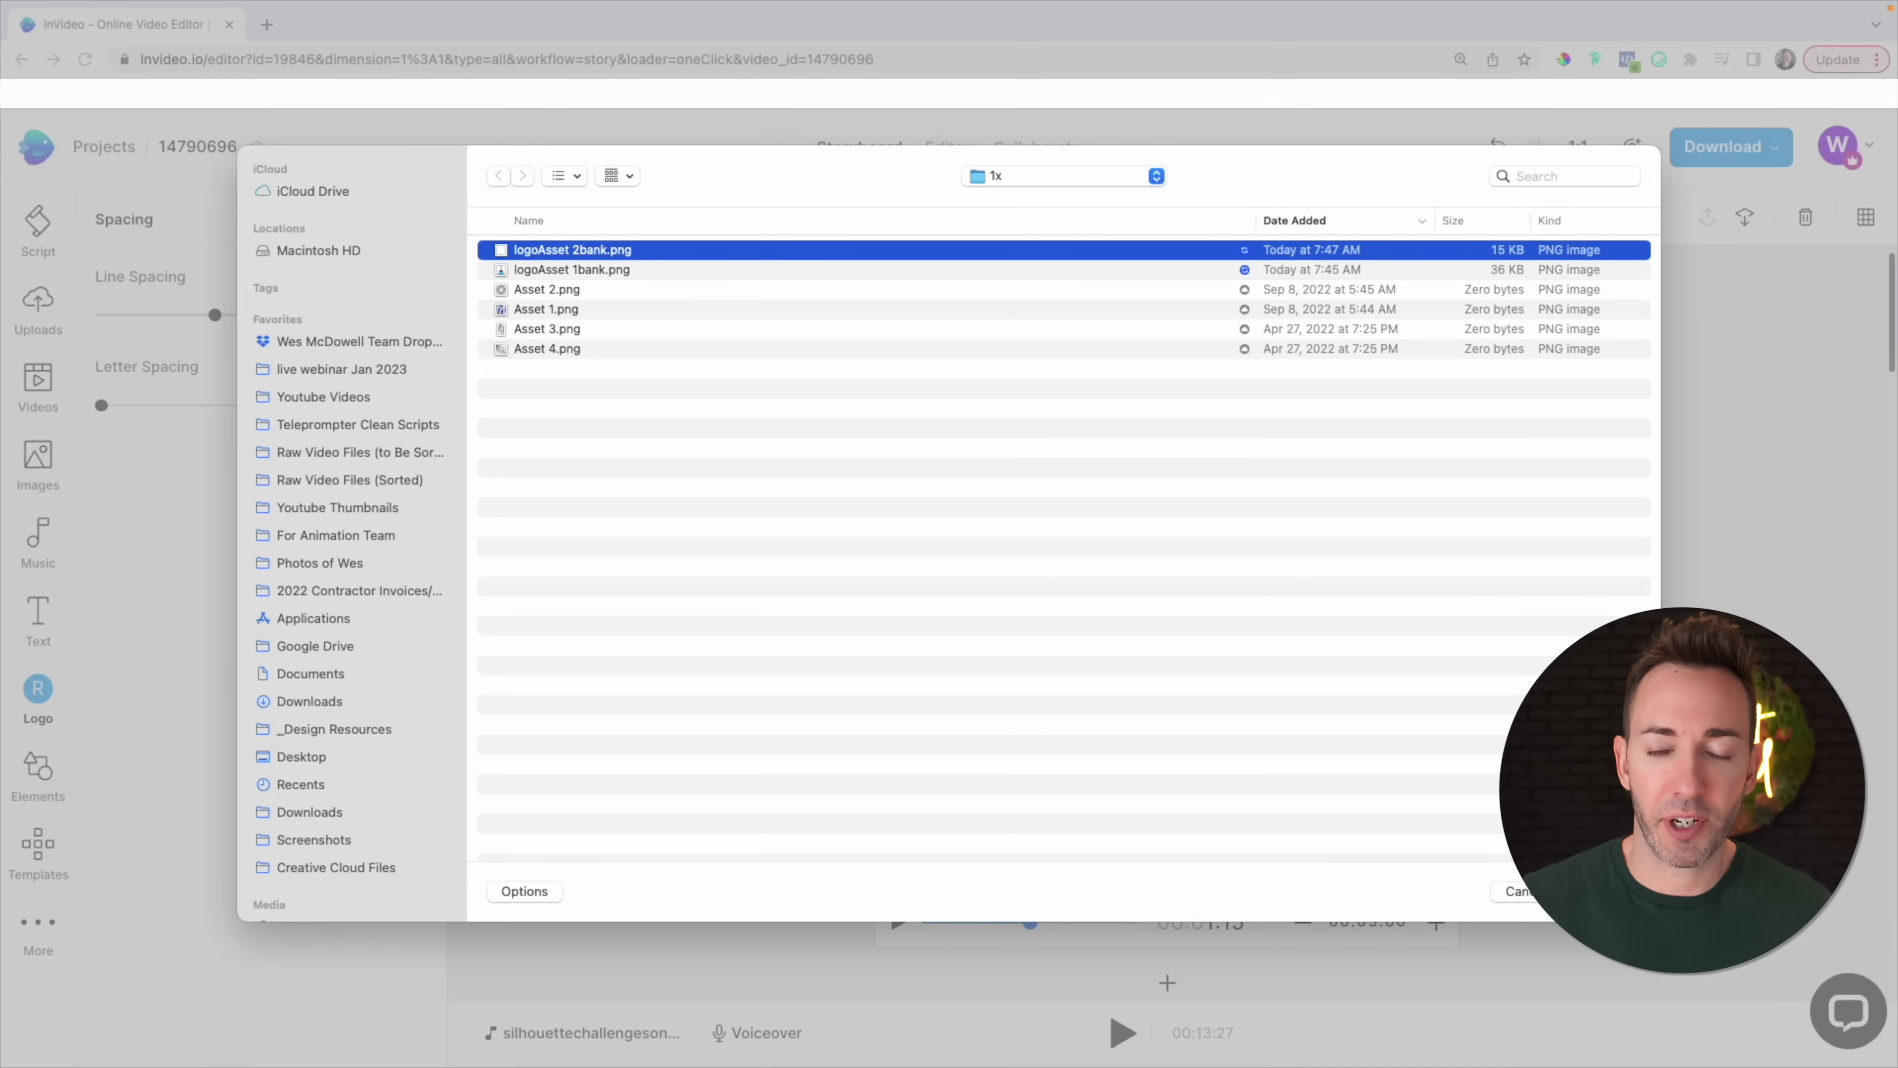
{"action": "key", "text": "Return"}
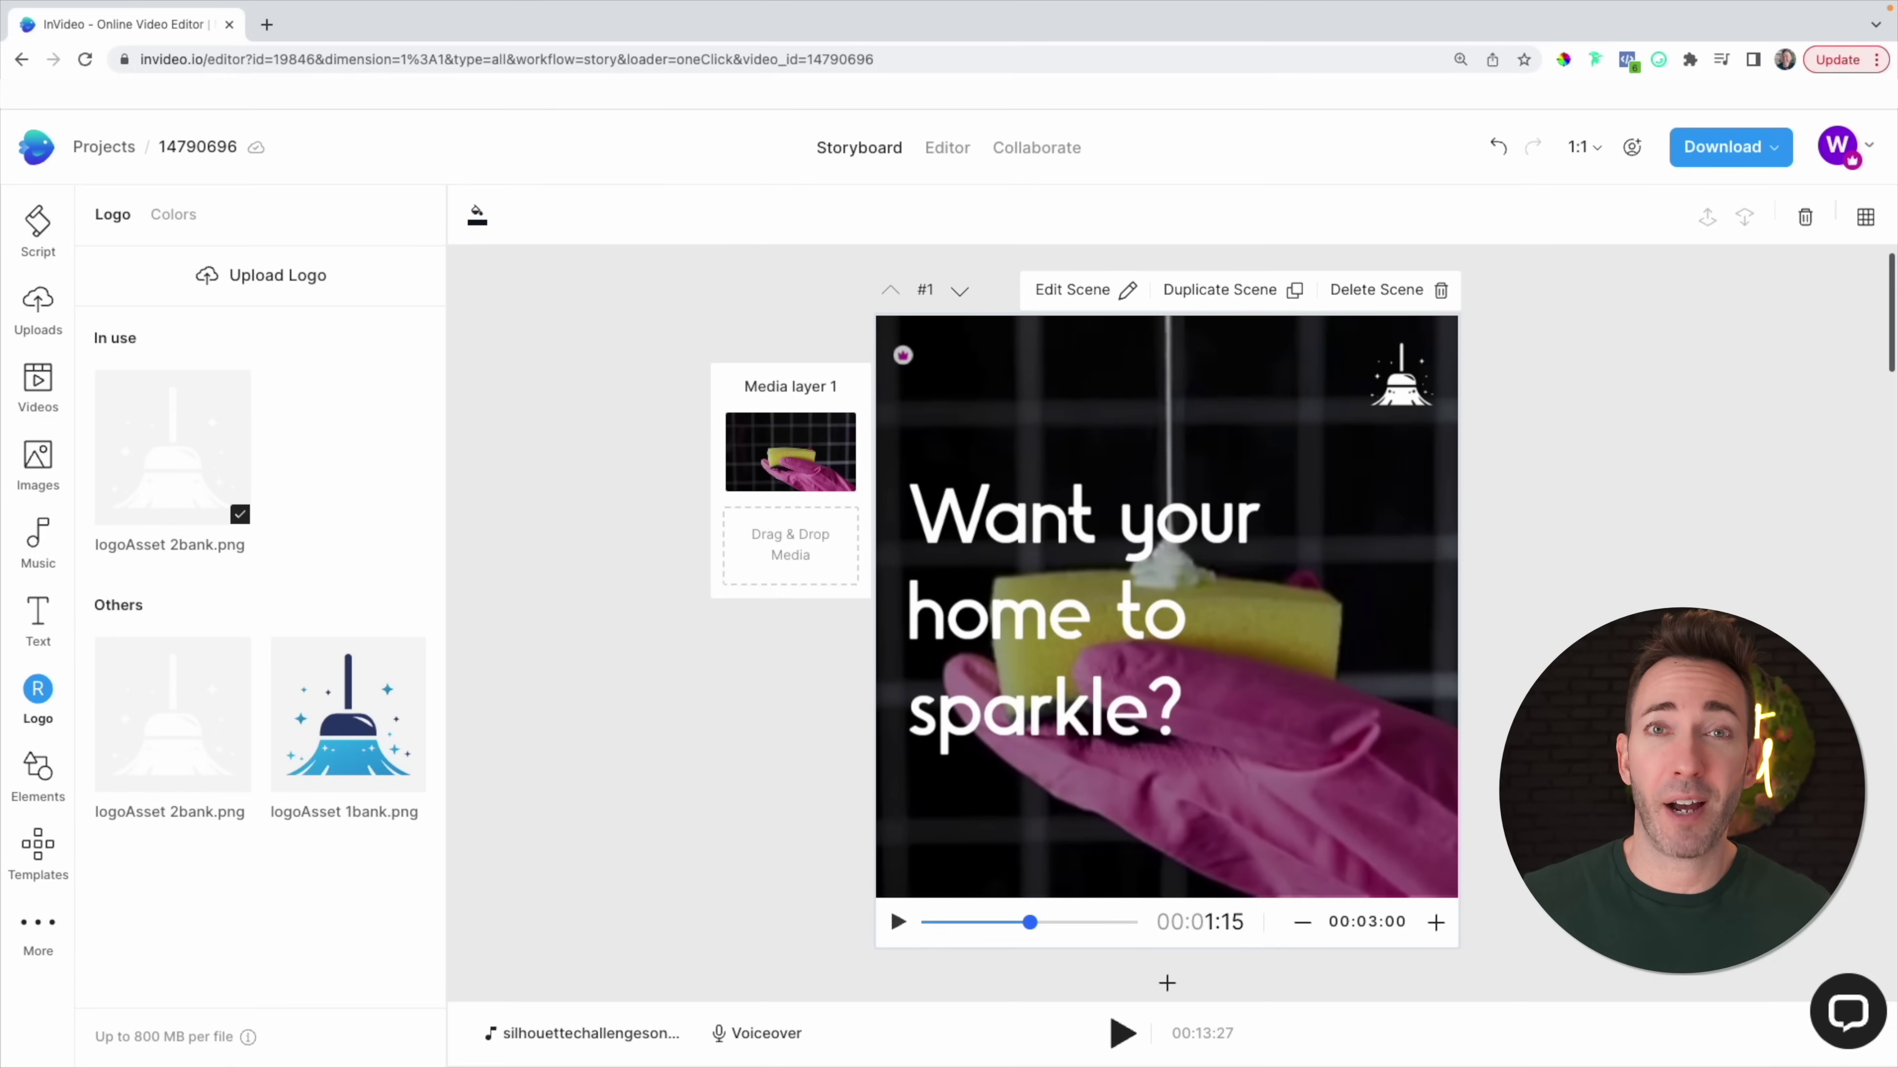
Search the stock videos for "cleaning house" and replace scene 2's house image with the full 16-second clip of a person mopping a kitchen.
{"action": "scroll", "coordinate": [1168, 623], "scroll_direction": "down", "scroll_amount": 10}
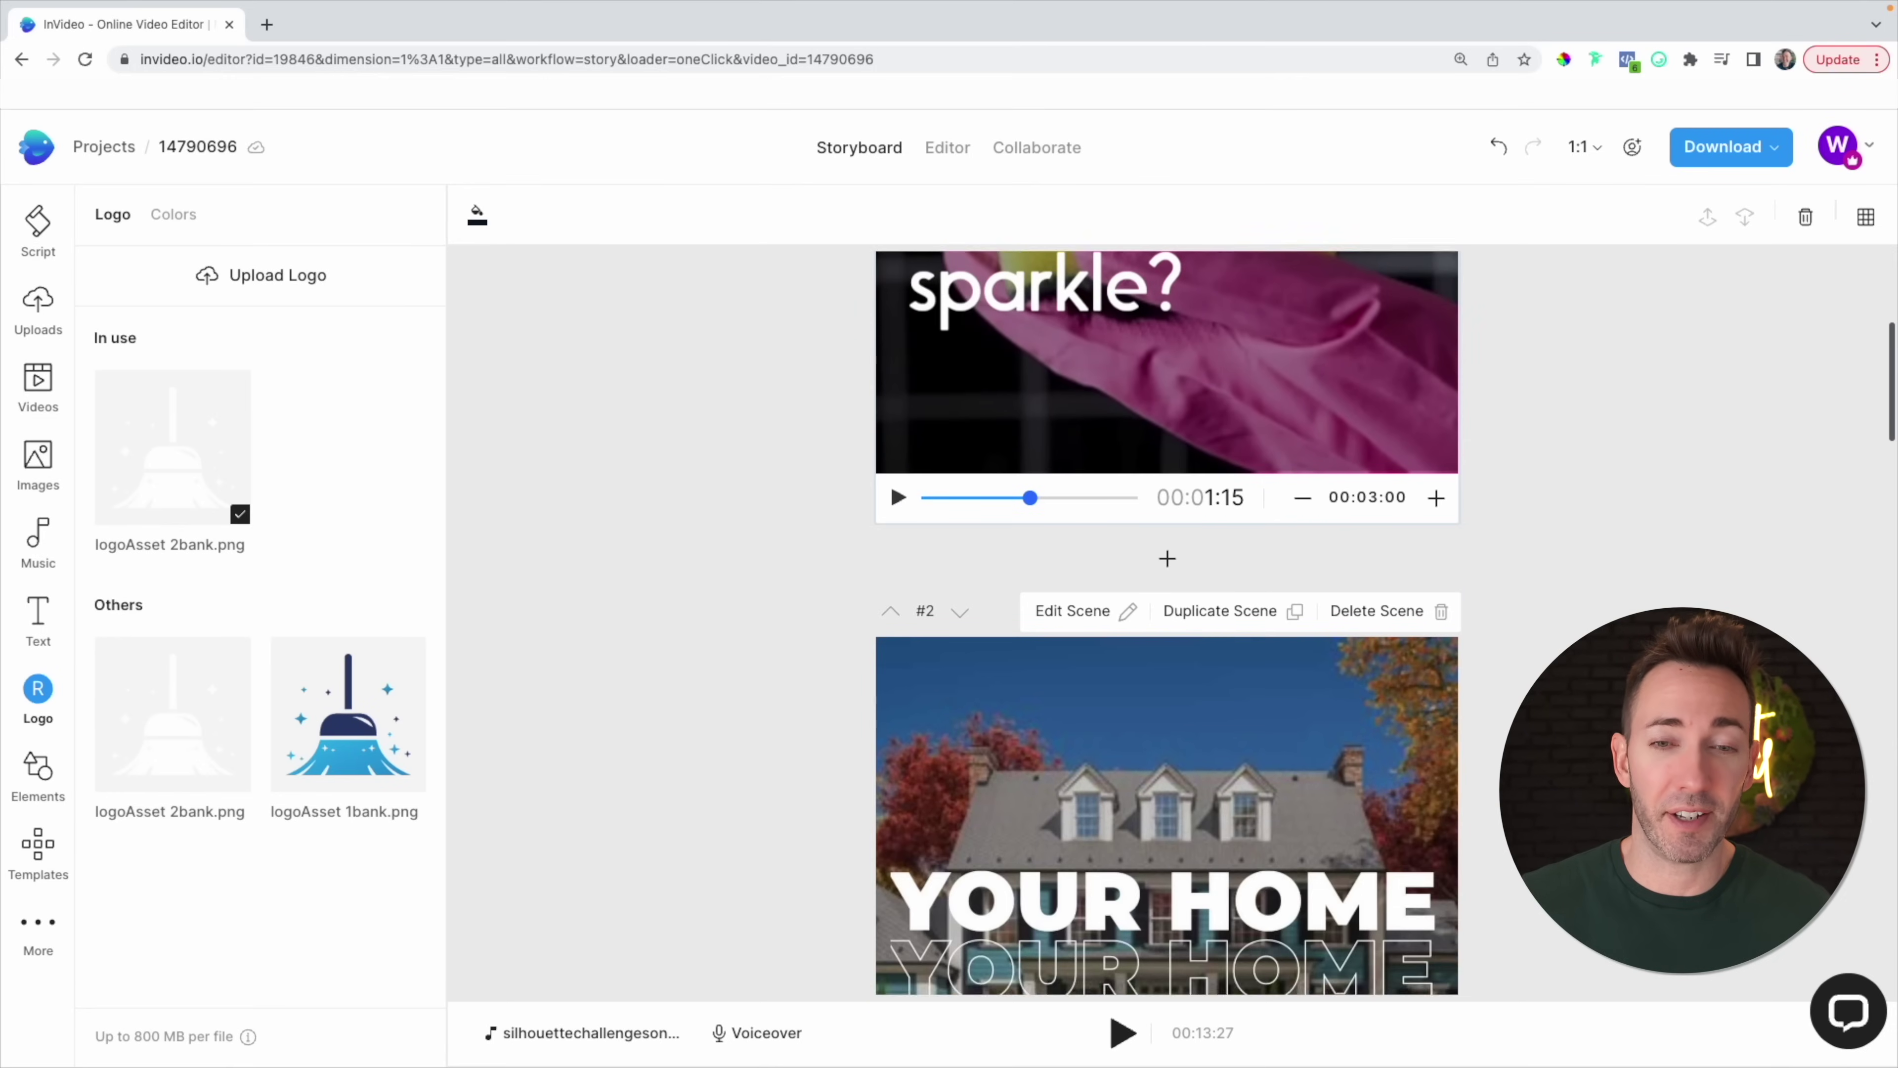
{"action": "scroll", "coordinate": [798, 470], "scroll_direction": "down", "scroll_amount": 2}
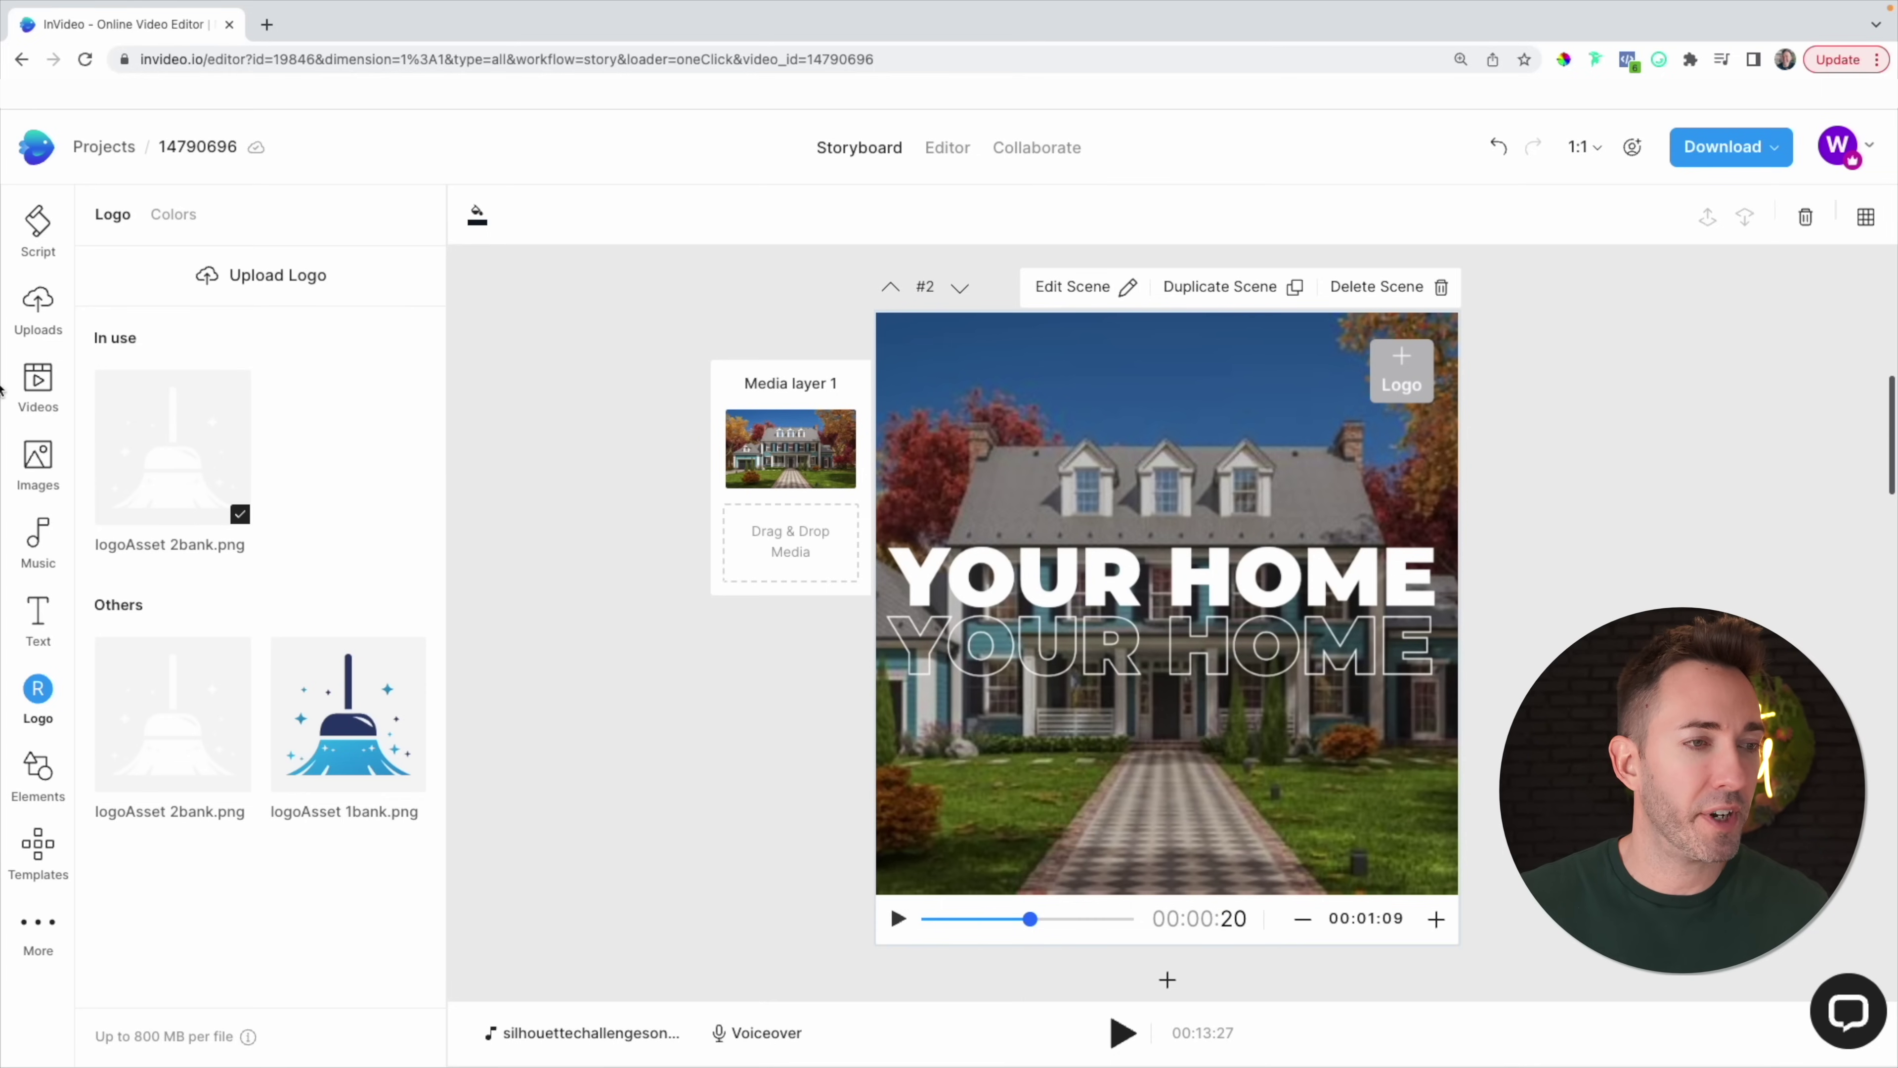
{"action": "left_click", "coordinate": [44, 378]}
{"action": "left_click", "coordinate": [175, 255]}
{"action": "left_click", "coordinate": [172, 305]}
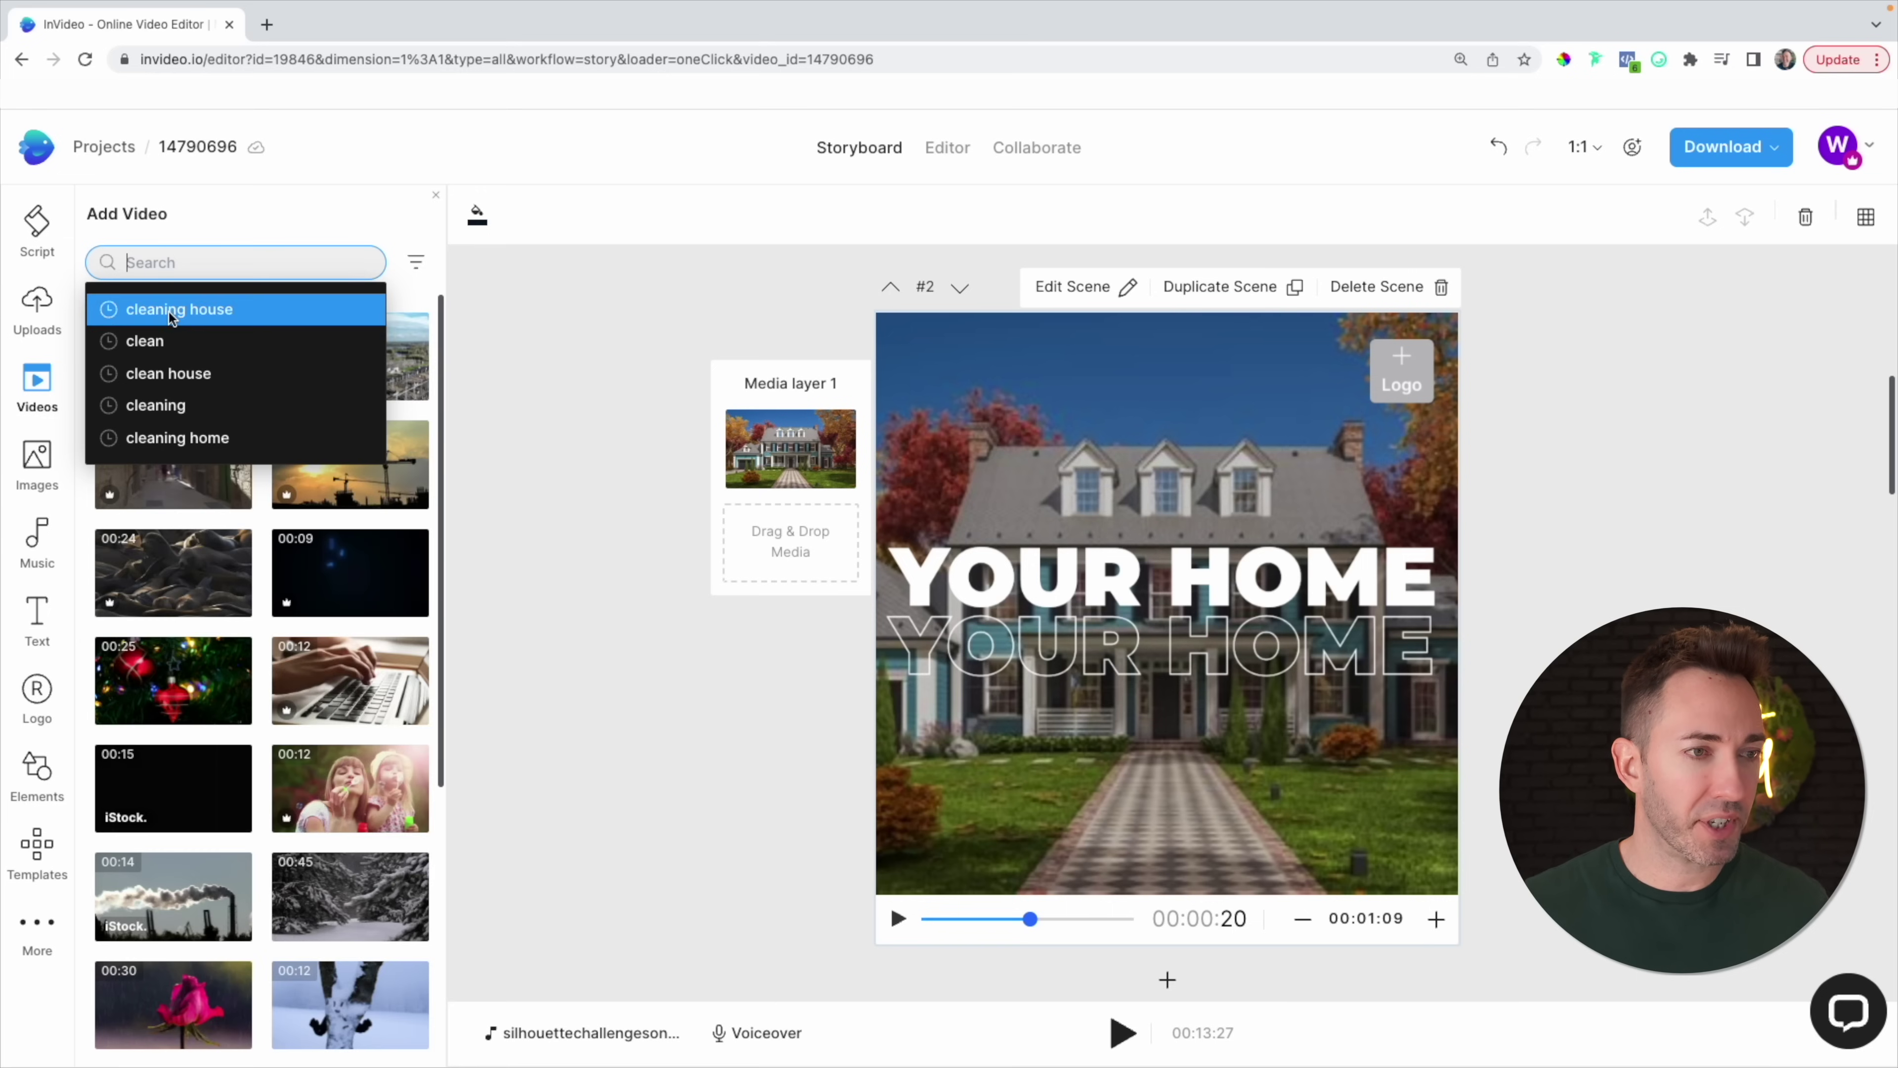
{"action": "scroll", "coordinate": [153, 600], "scroll_direction": "down", "scroll_amount": 3}
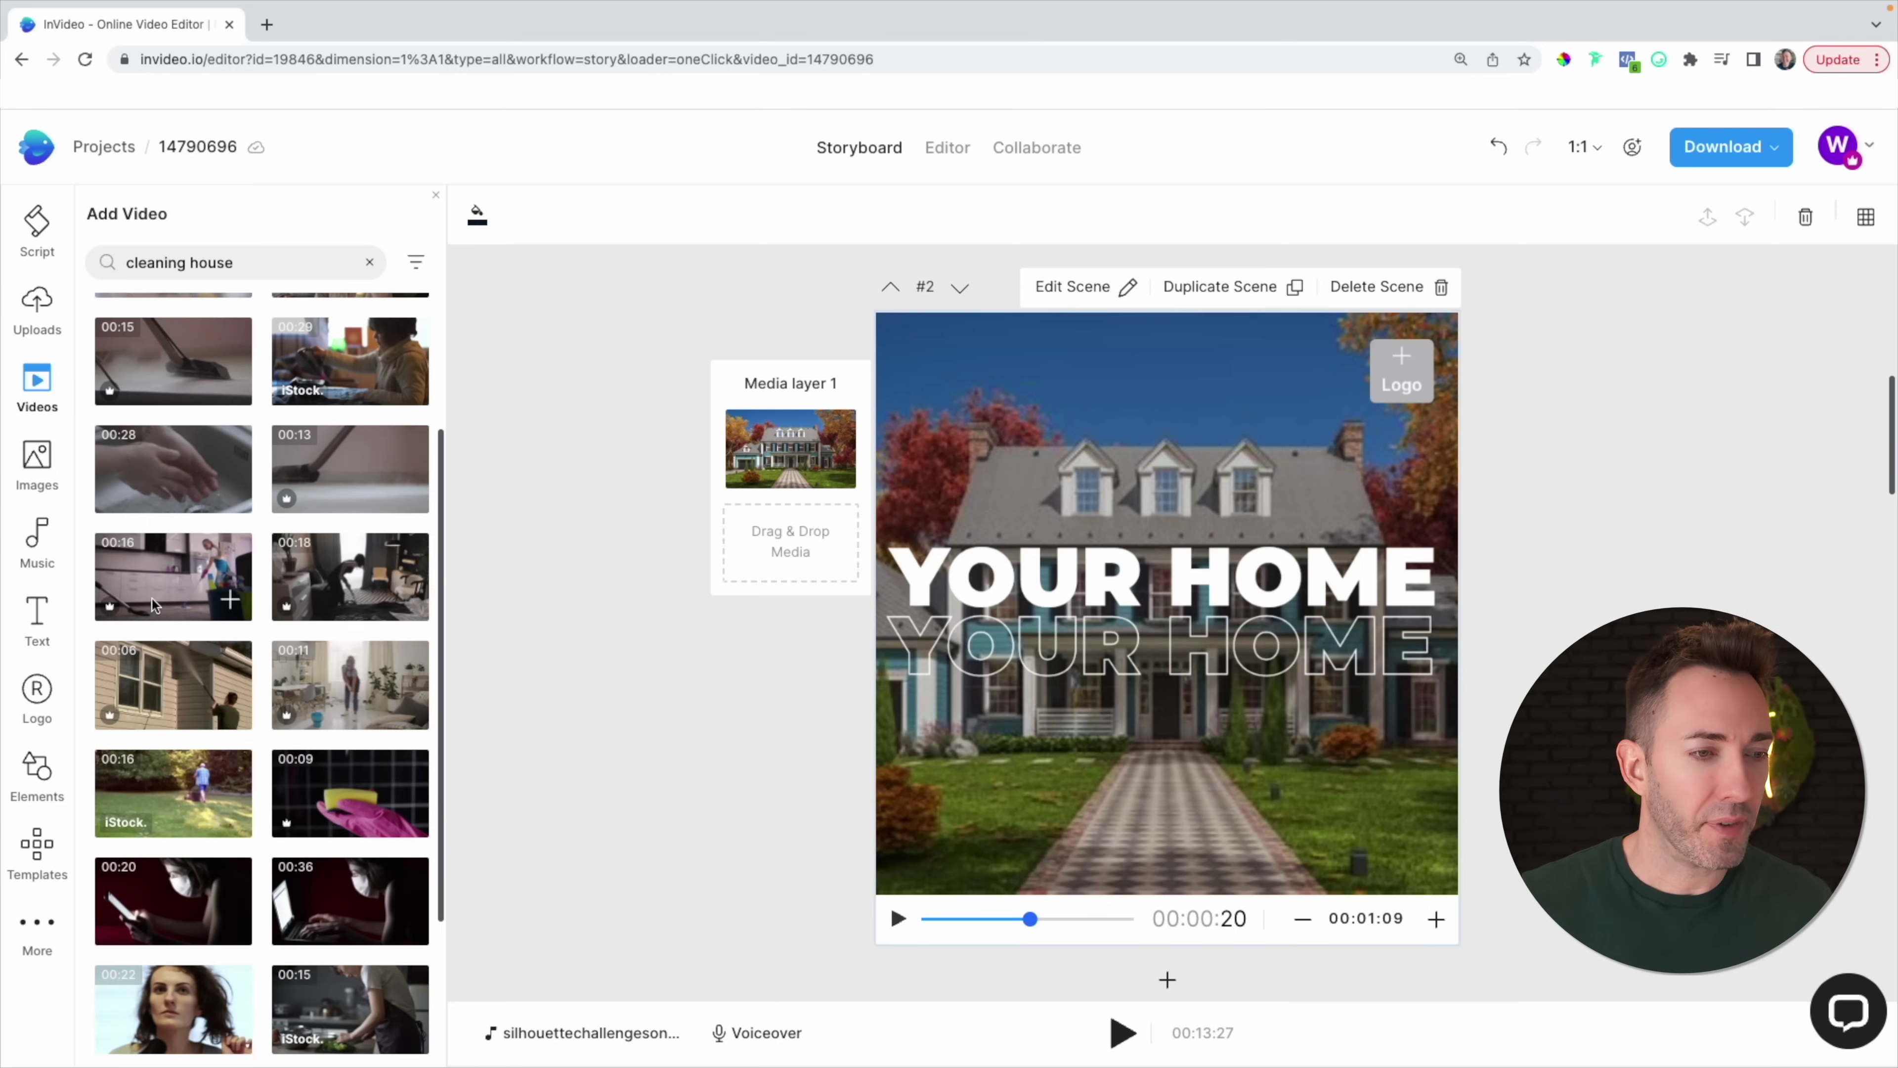
{"action": "left_click_drag", "start_coordinate": [160, 573], "coordinate": [746, 565]}
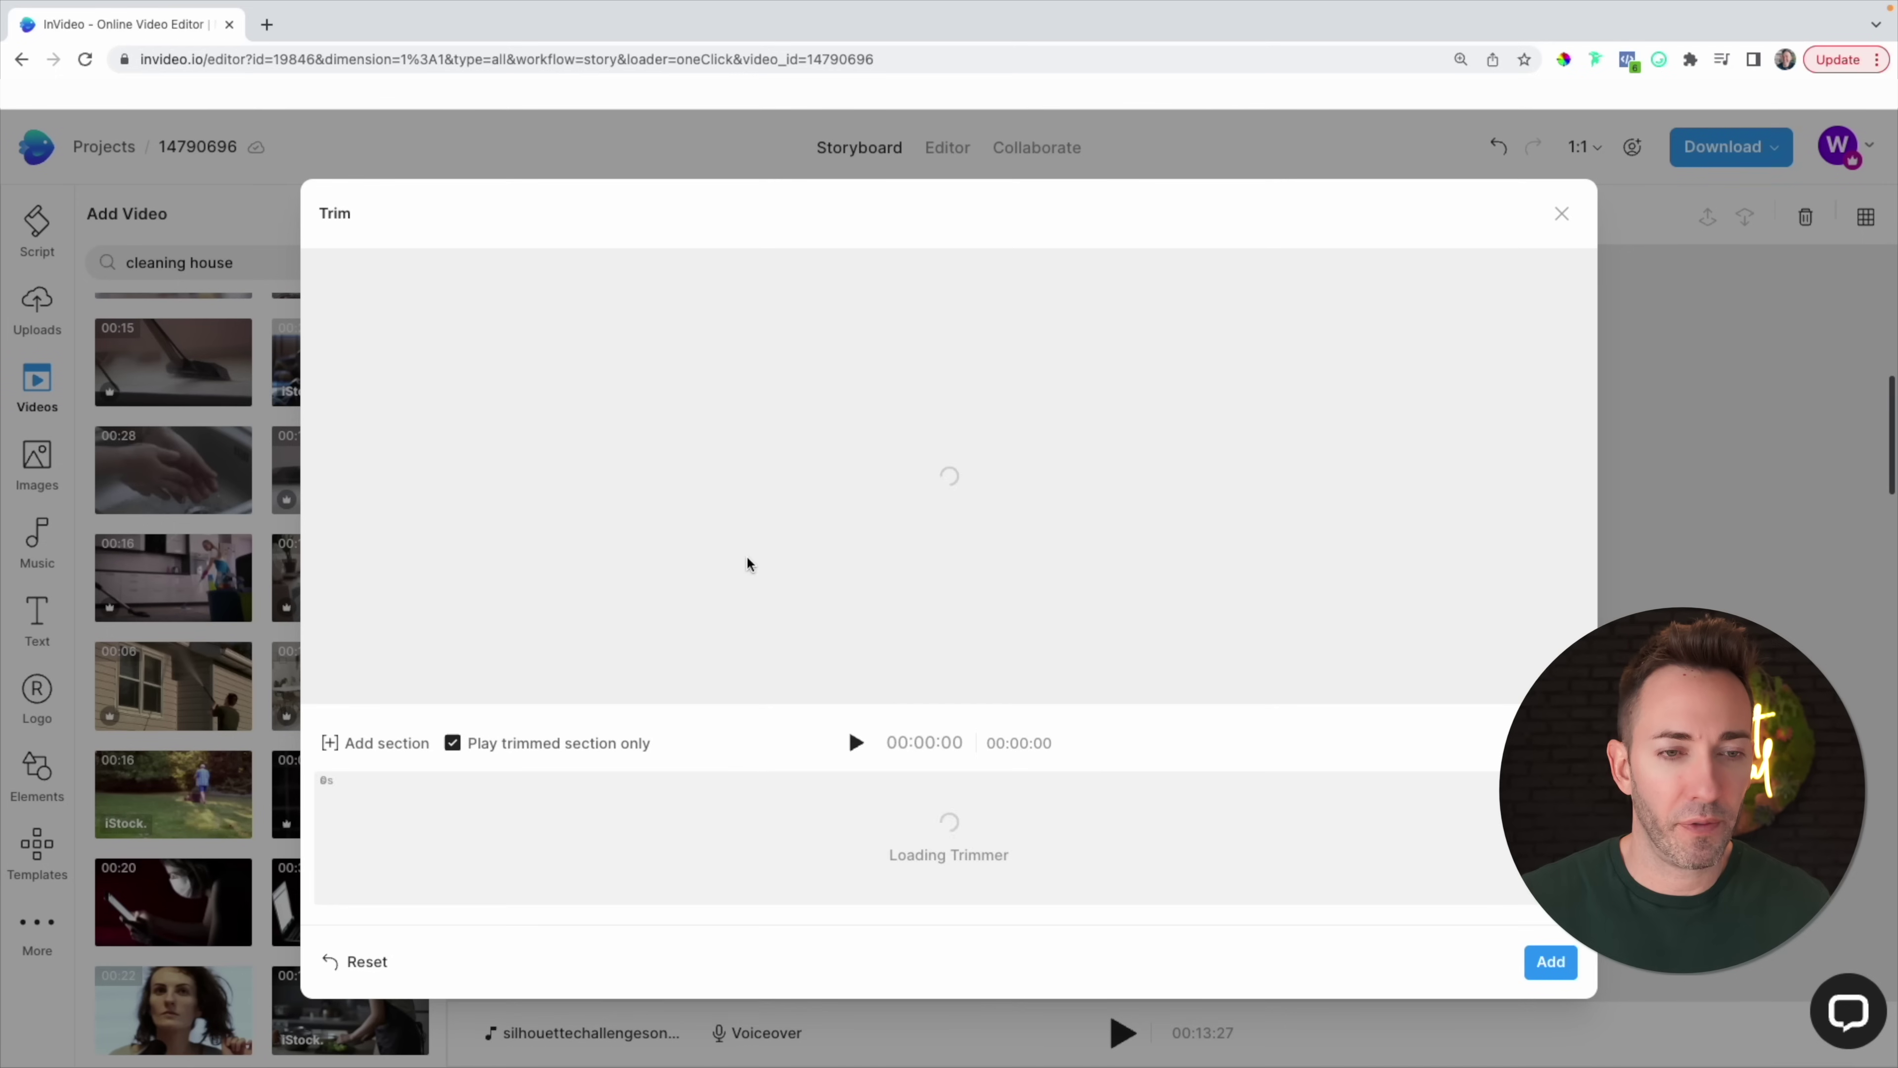
{"action": "left_click", "coordinate": [1551, 962]}
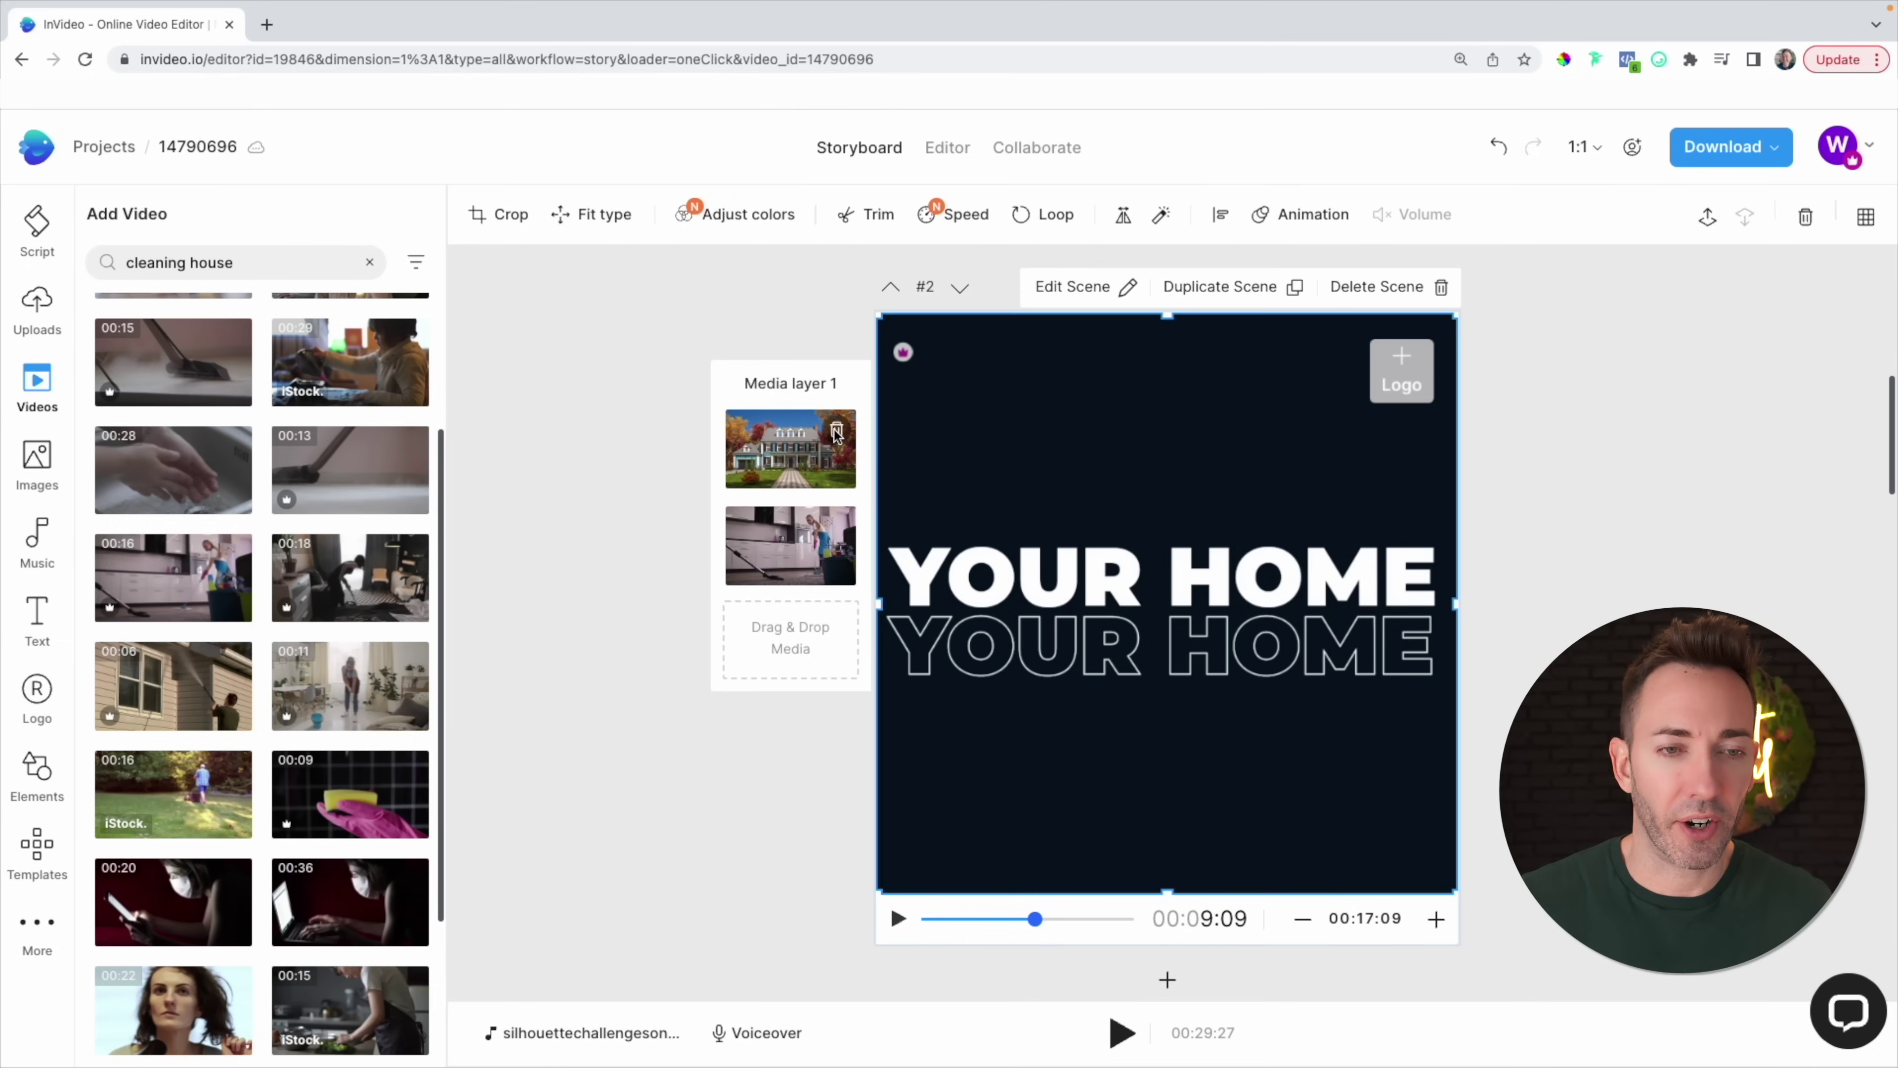
Shorten the duration of scene 2 to 00:03:00.
{"action": "left_click", "coordinate": [1304, 921]}
{"action": "left_click", "coordinate": [1304, 920]}
{"action": "left_click", "coordinate": [1304, 920]}
{"action": "left_click", "coordinate": [1304, 920]}
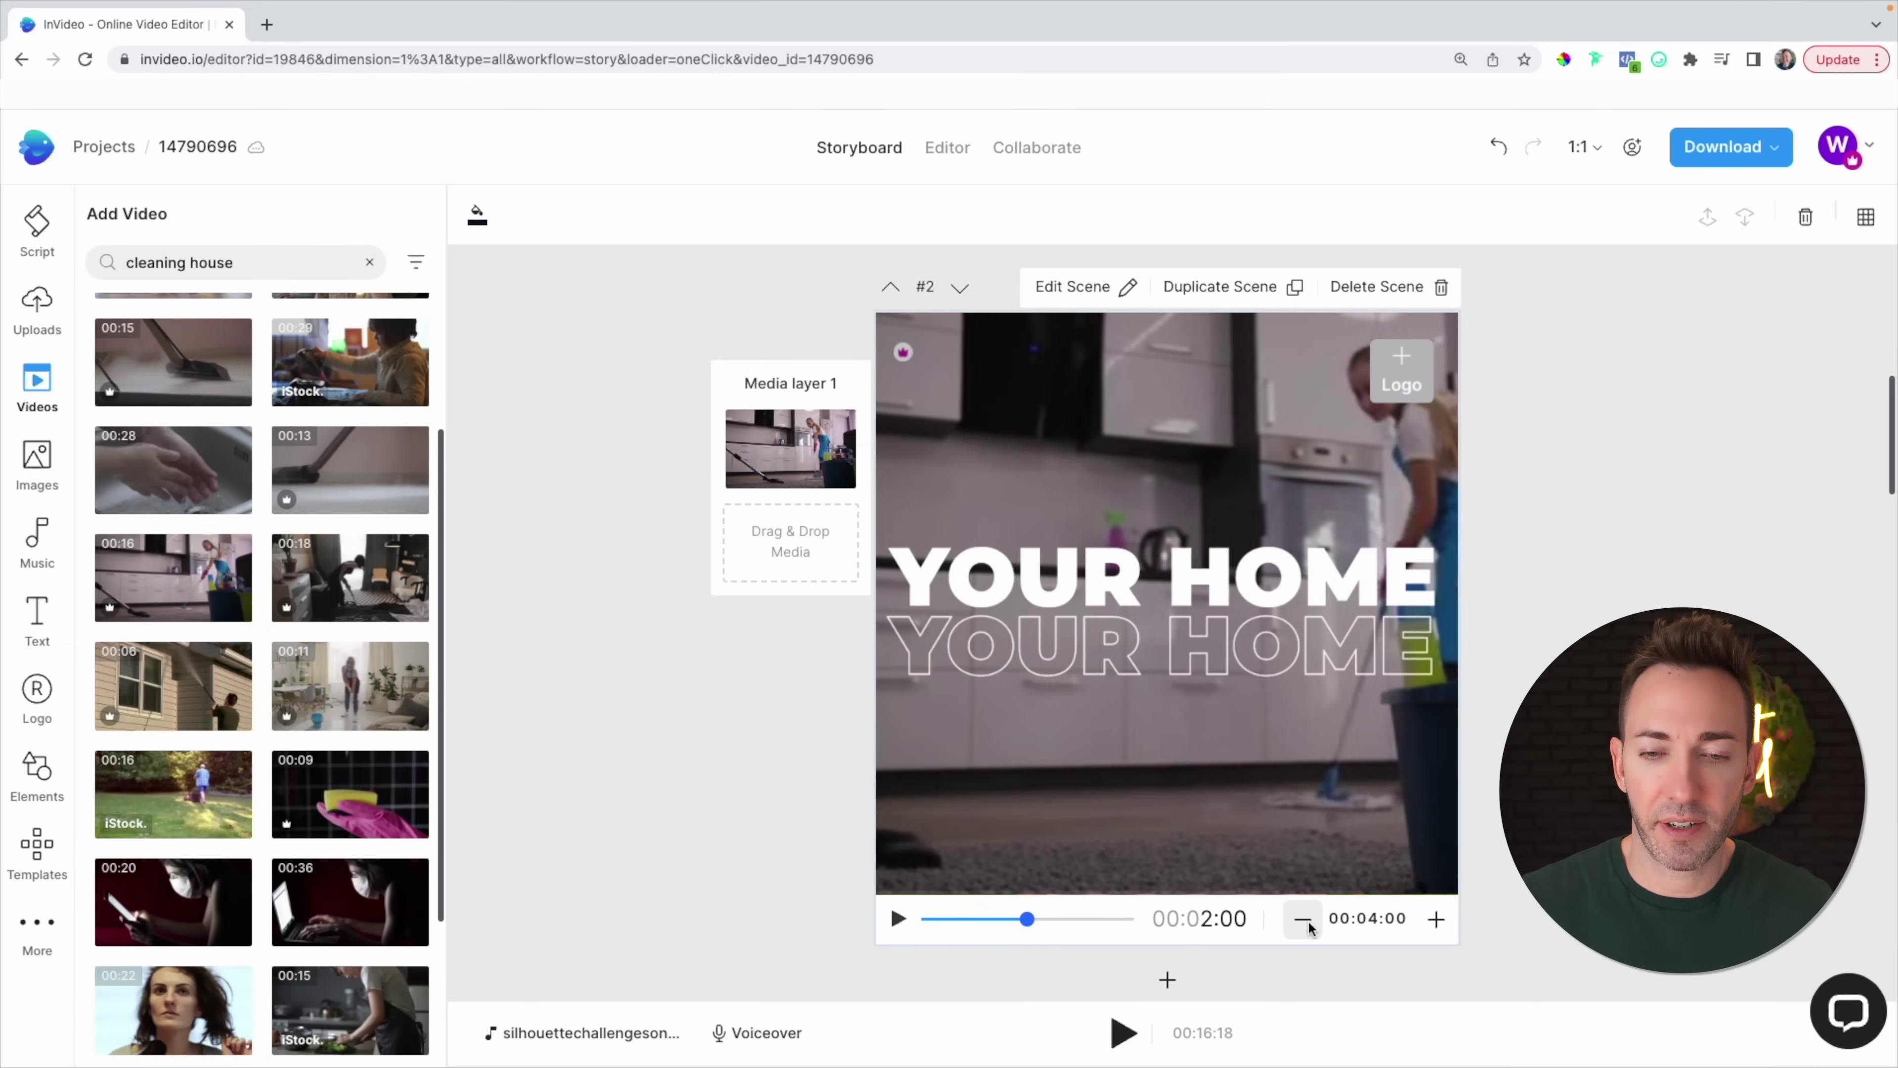
{"action": "left_click", "coordinate": [1304, 920]}
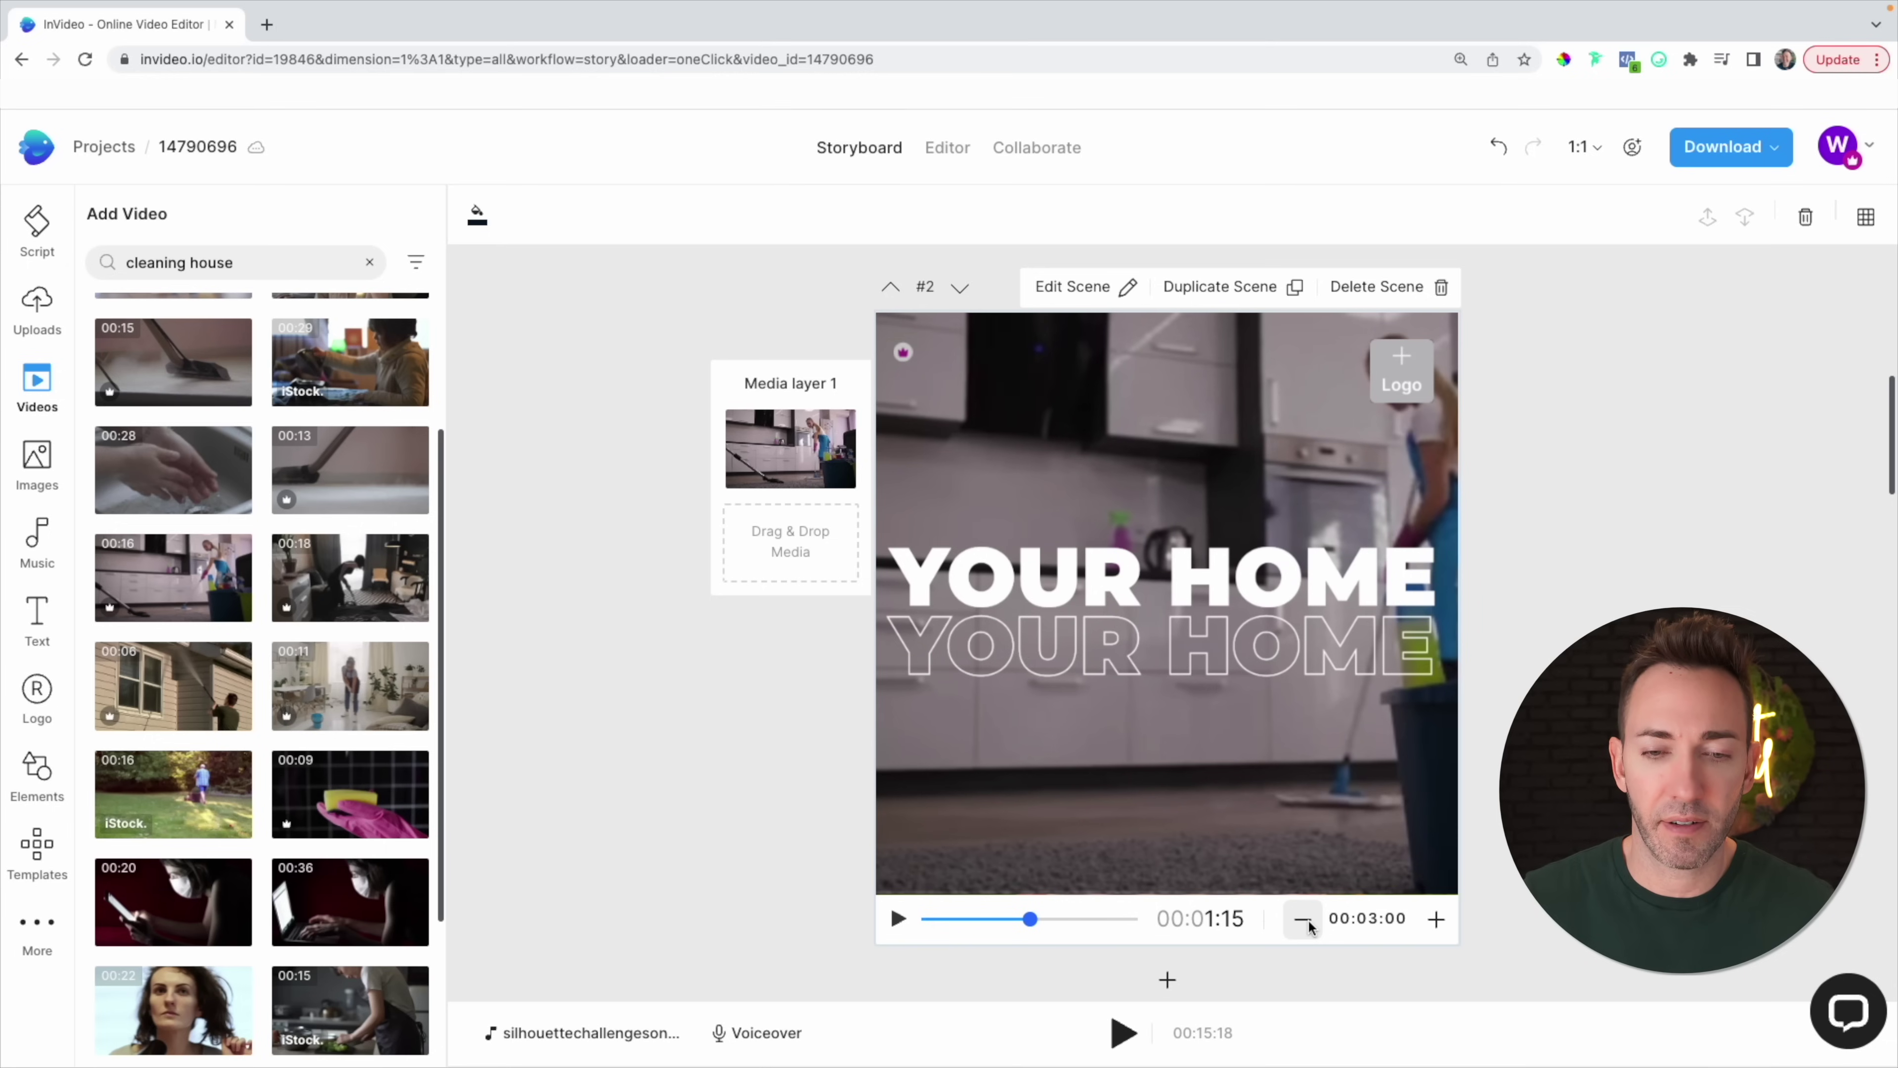
Delete the outlined "YOUR HOME" text in scene 2 and change the solid text to "Leave the cleaning to us.".
{"action": "left_click", "coordinate": [1269, 656]}
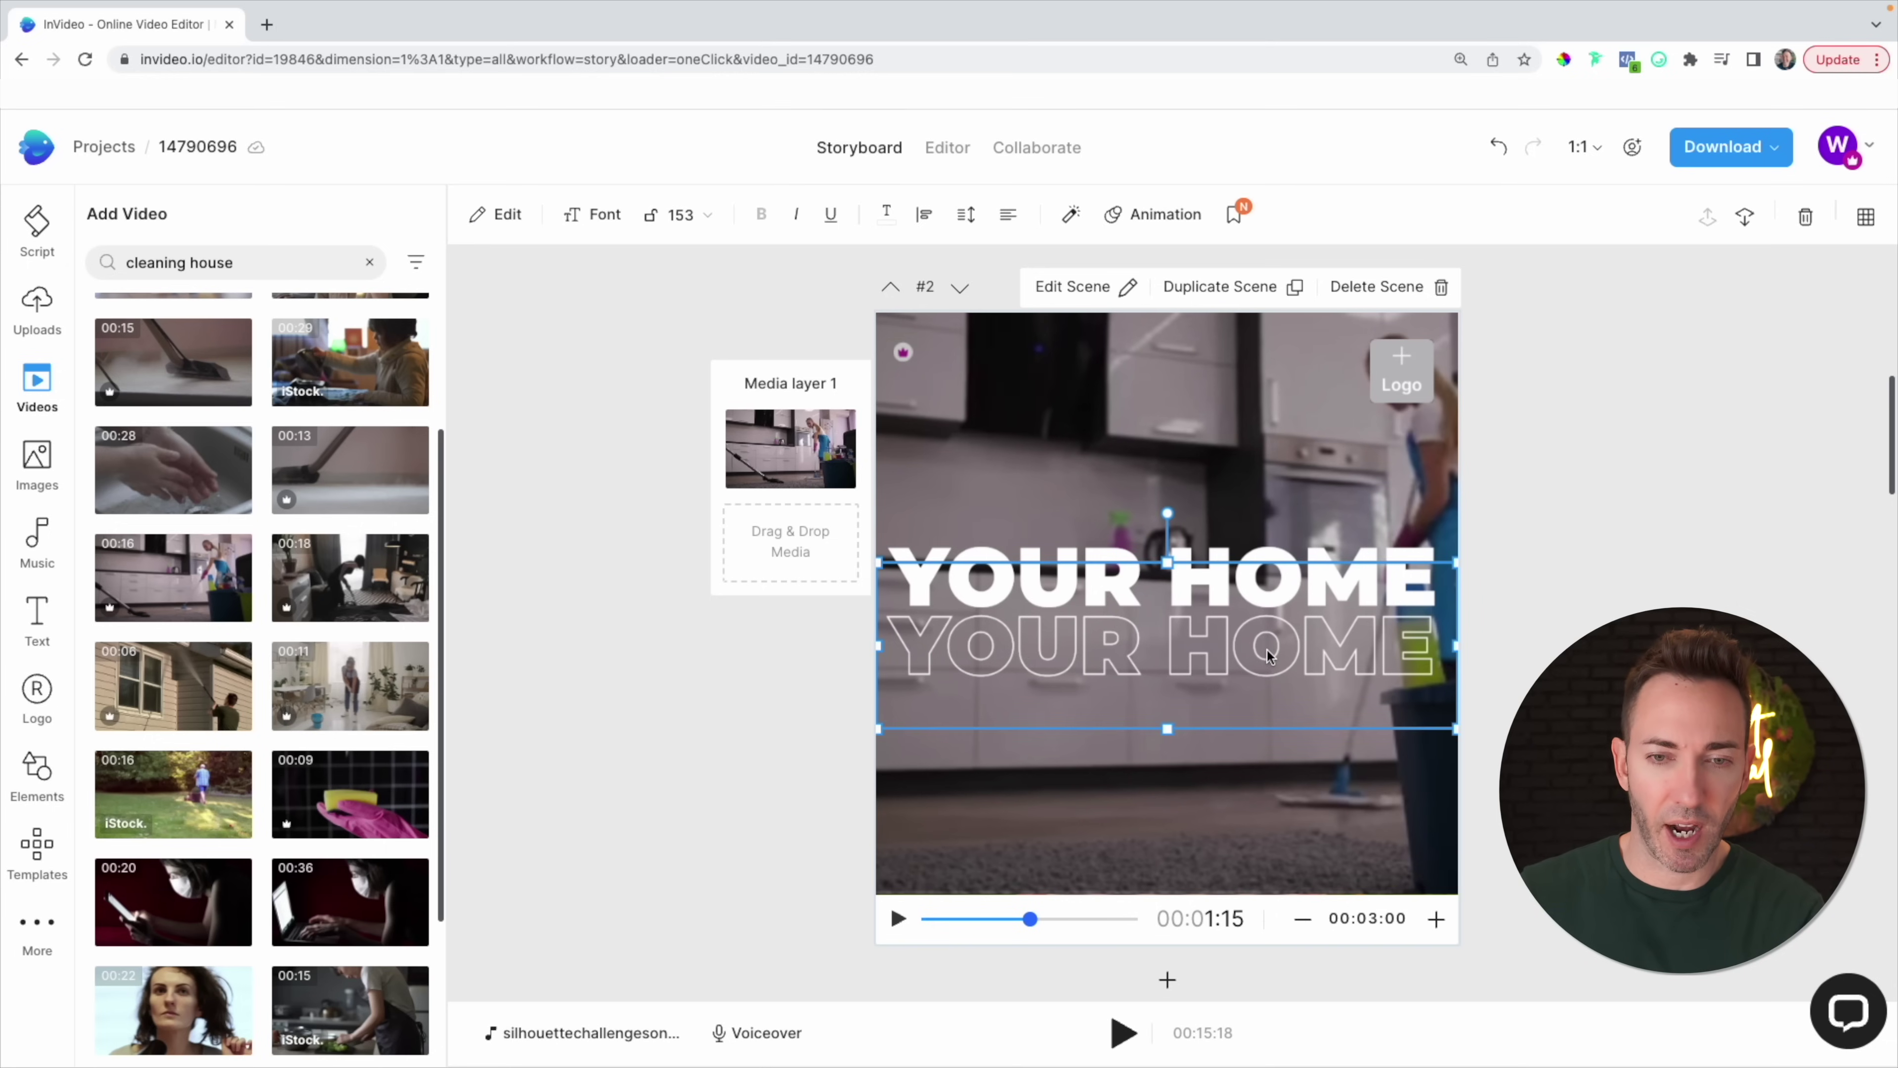
{"action": "key", "text": "Delete"}
{"action": "left_click", "coordinate": [1267, 596]}
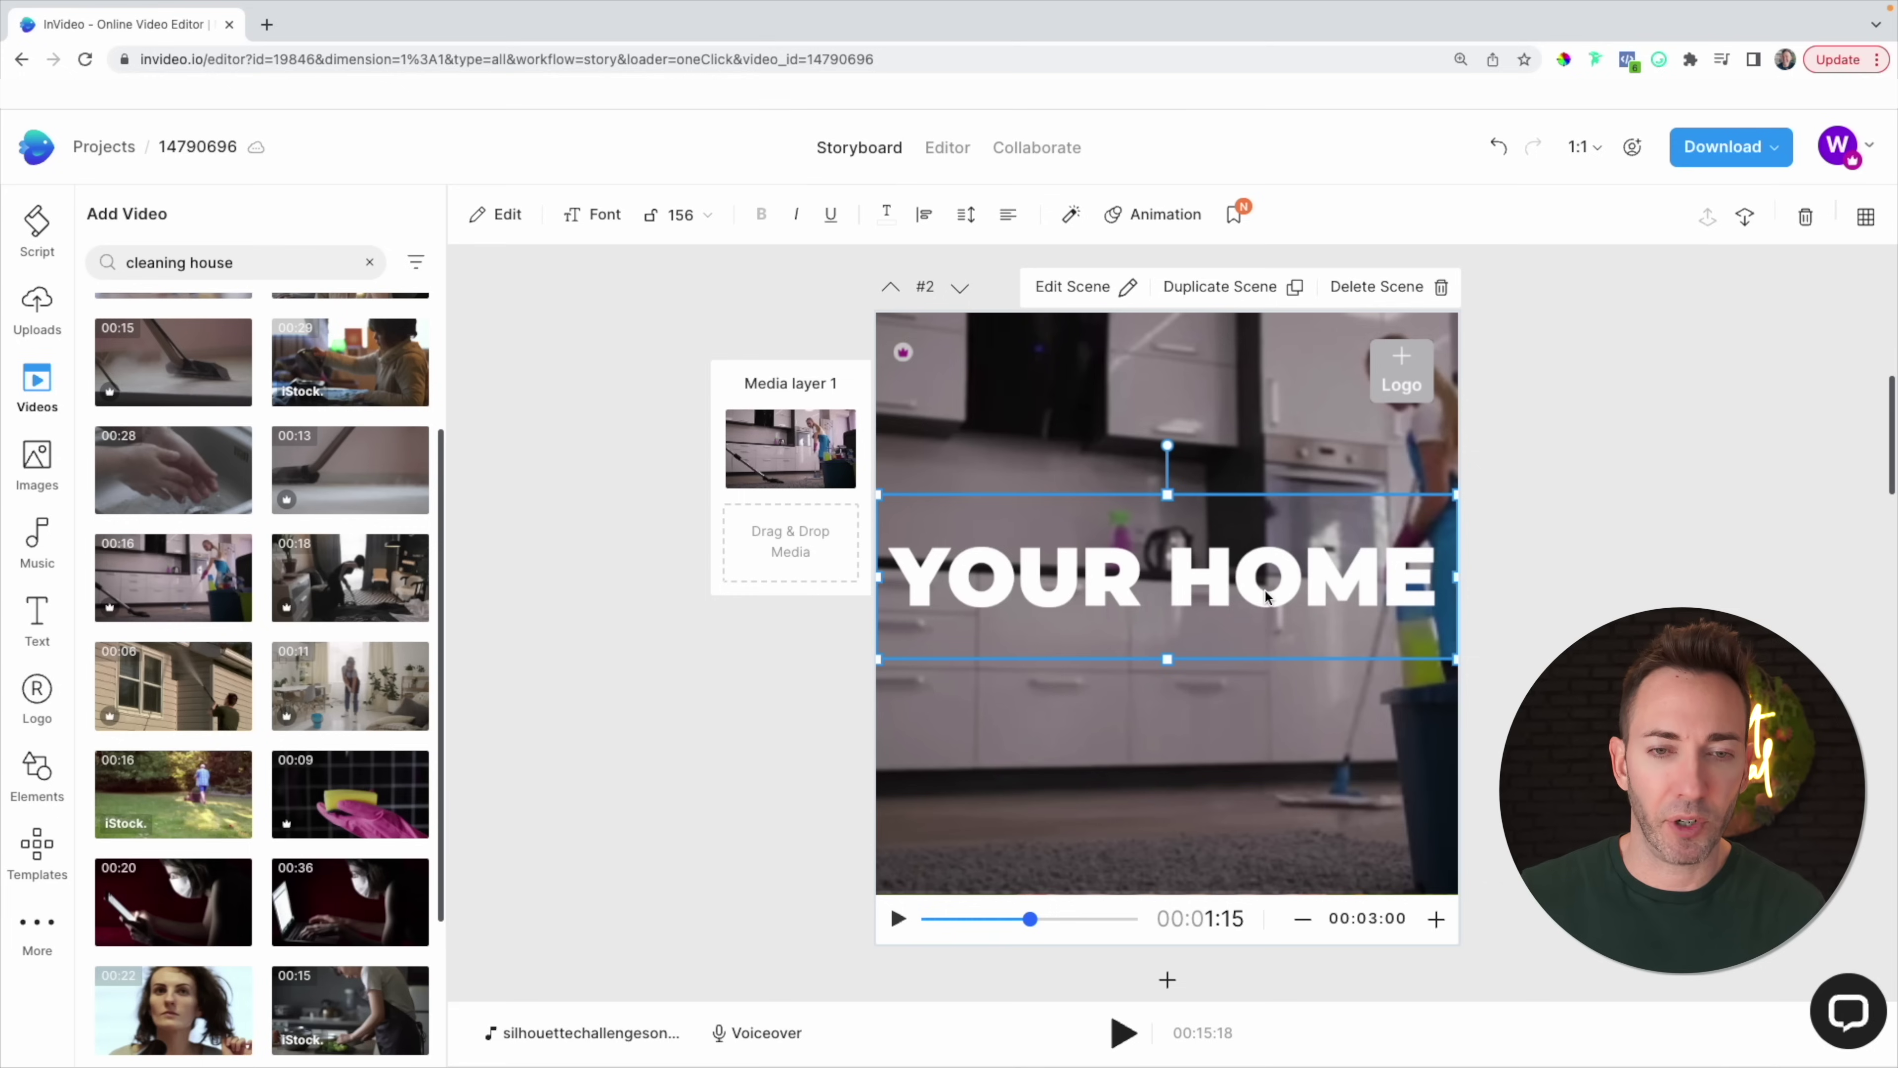
{"action": "double_click", "coordinate": [1184, 591]}
{"action": "triple_click", "coordinate": [160, 290]}
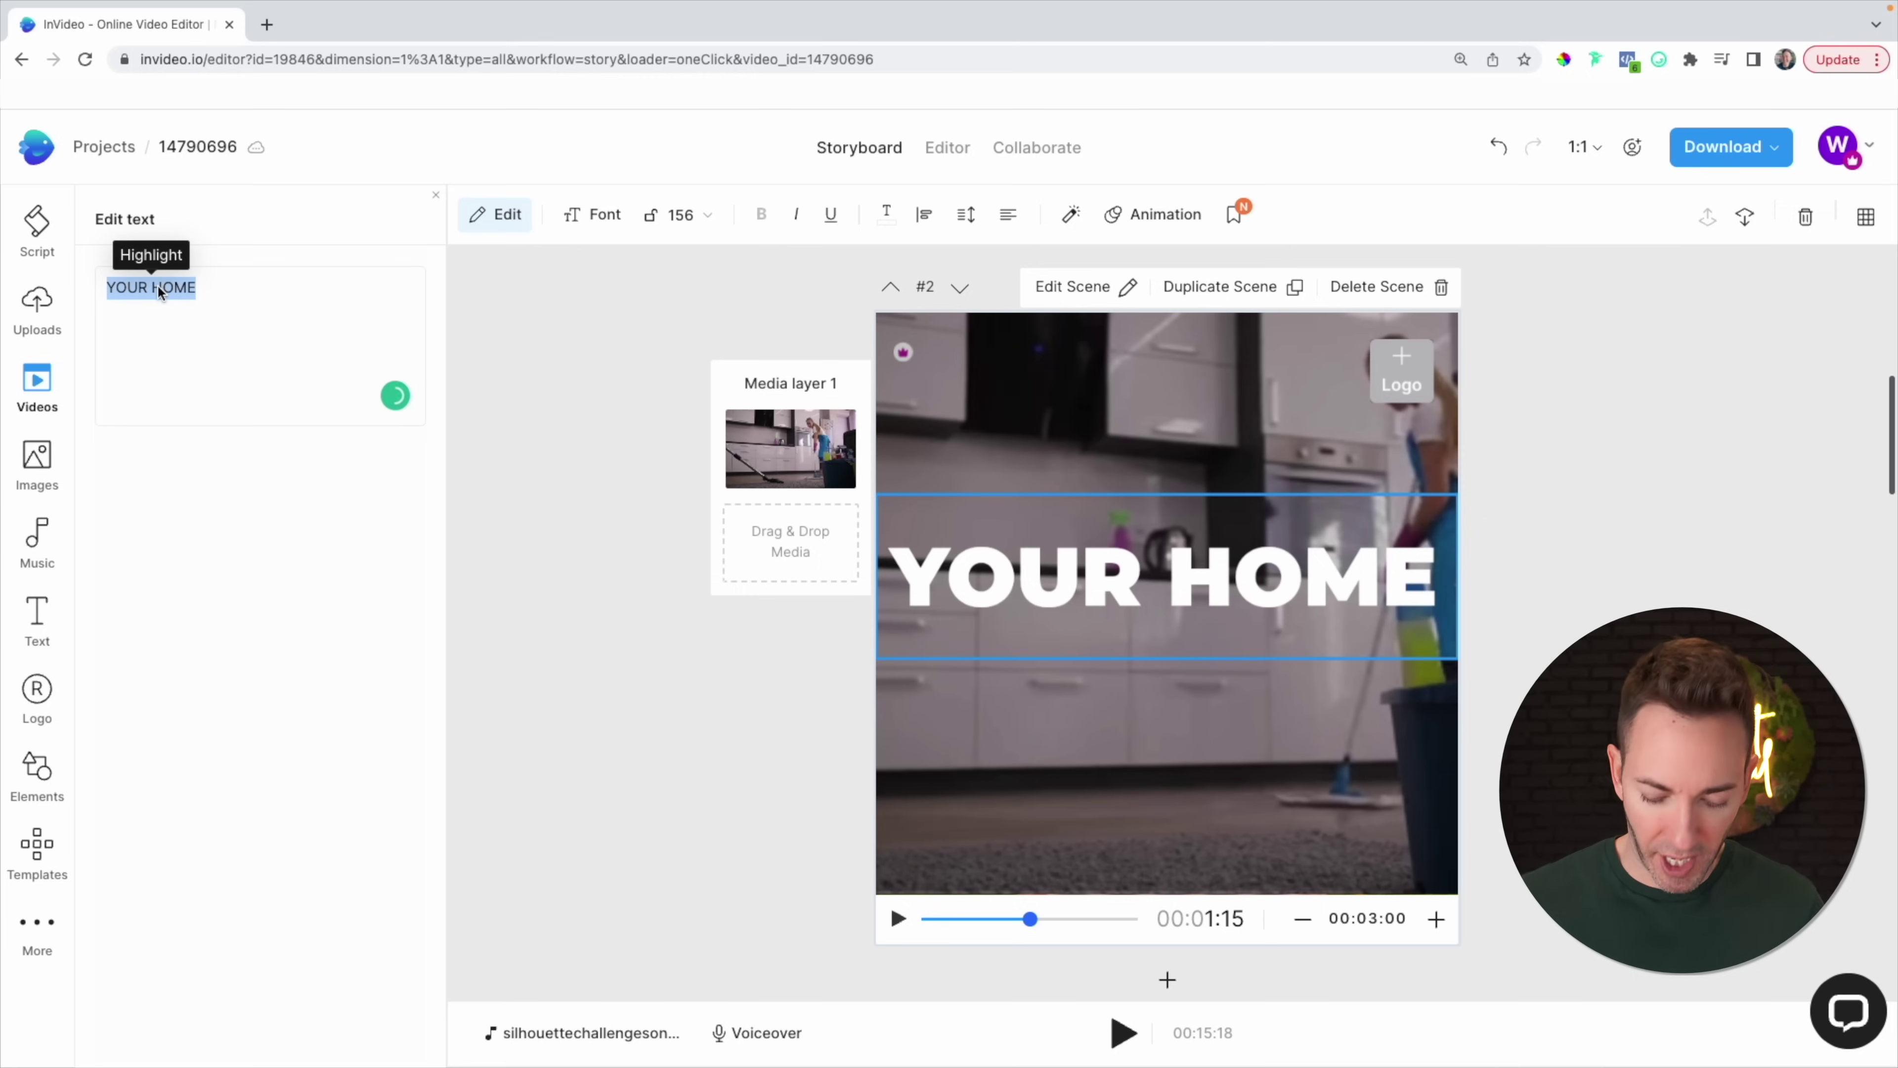
{"action": "type", "text": "Leave the cleaning to us."}
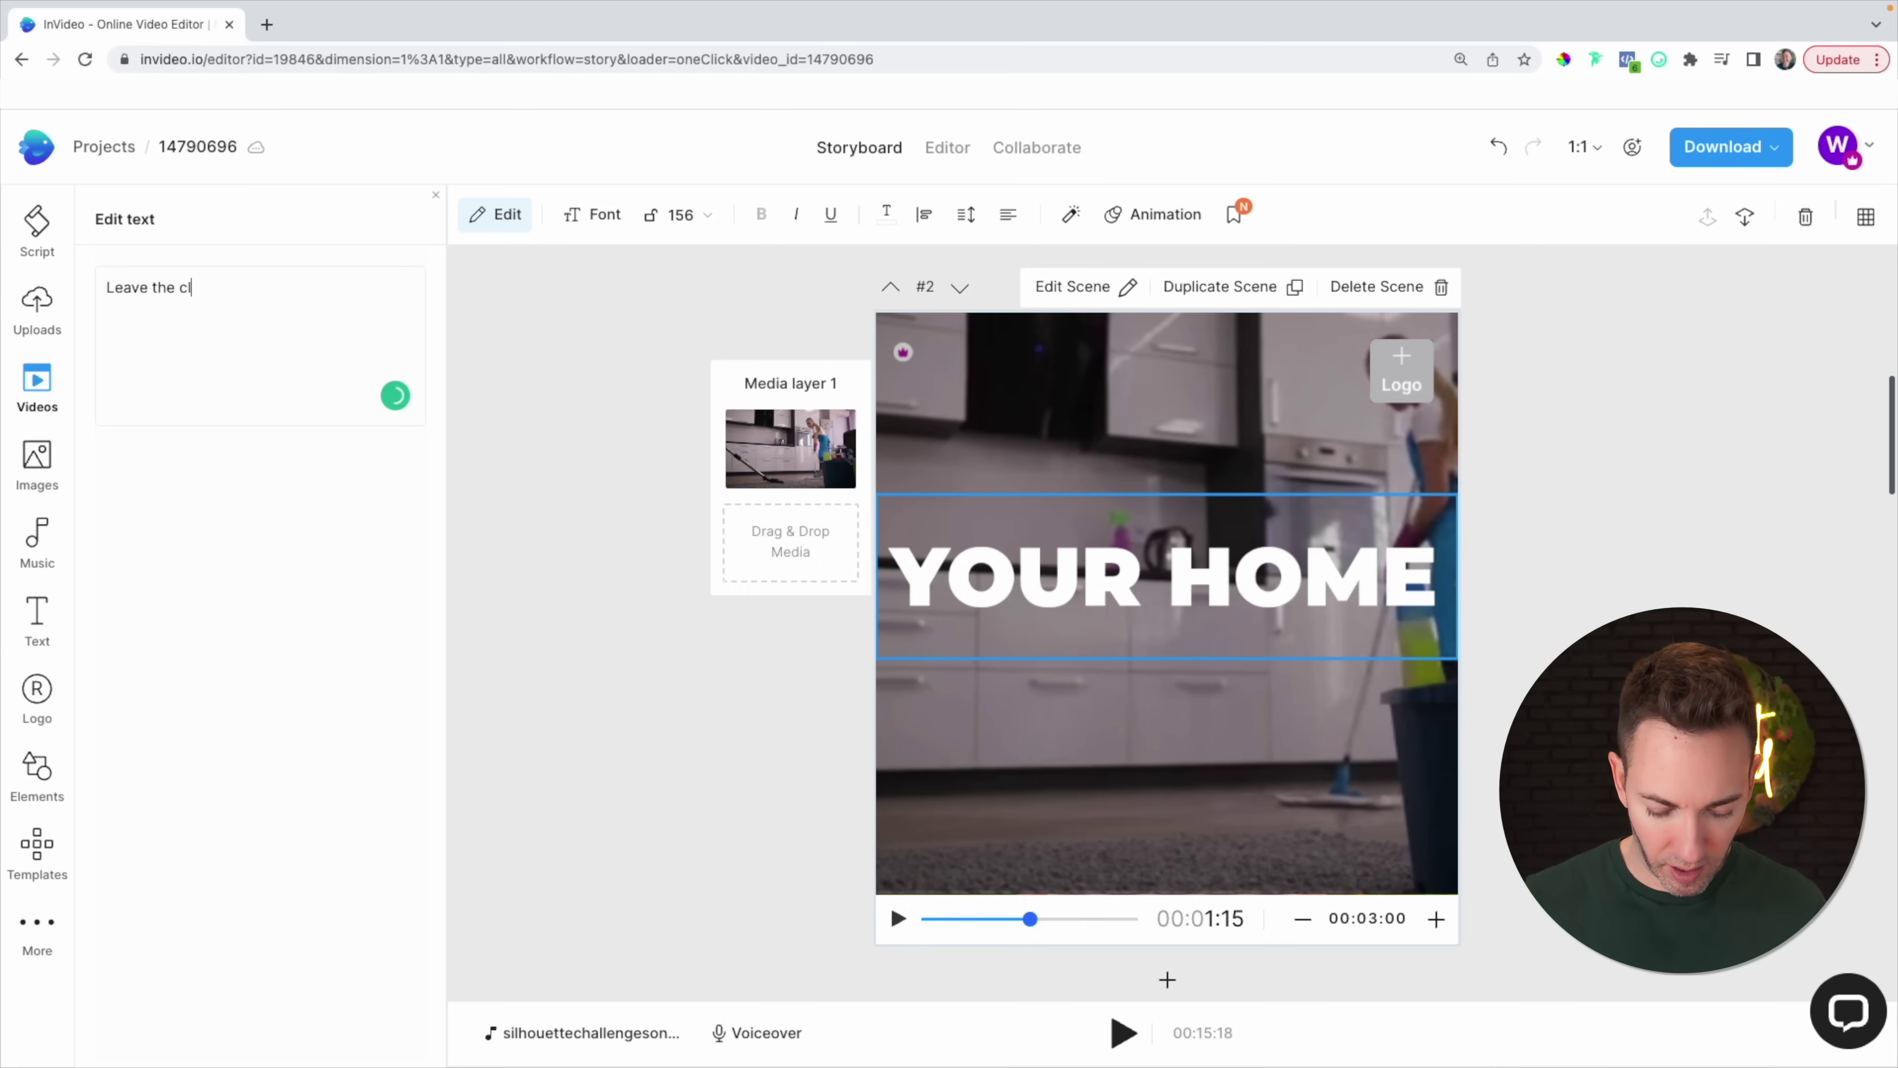
Change scene 2's text font to Avocado Sans Font Regular and apply that font to all text in the project.
{"action": "left_click", "coordinate": [586, 214]}
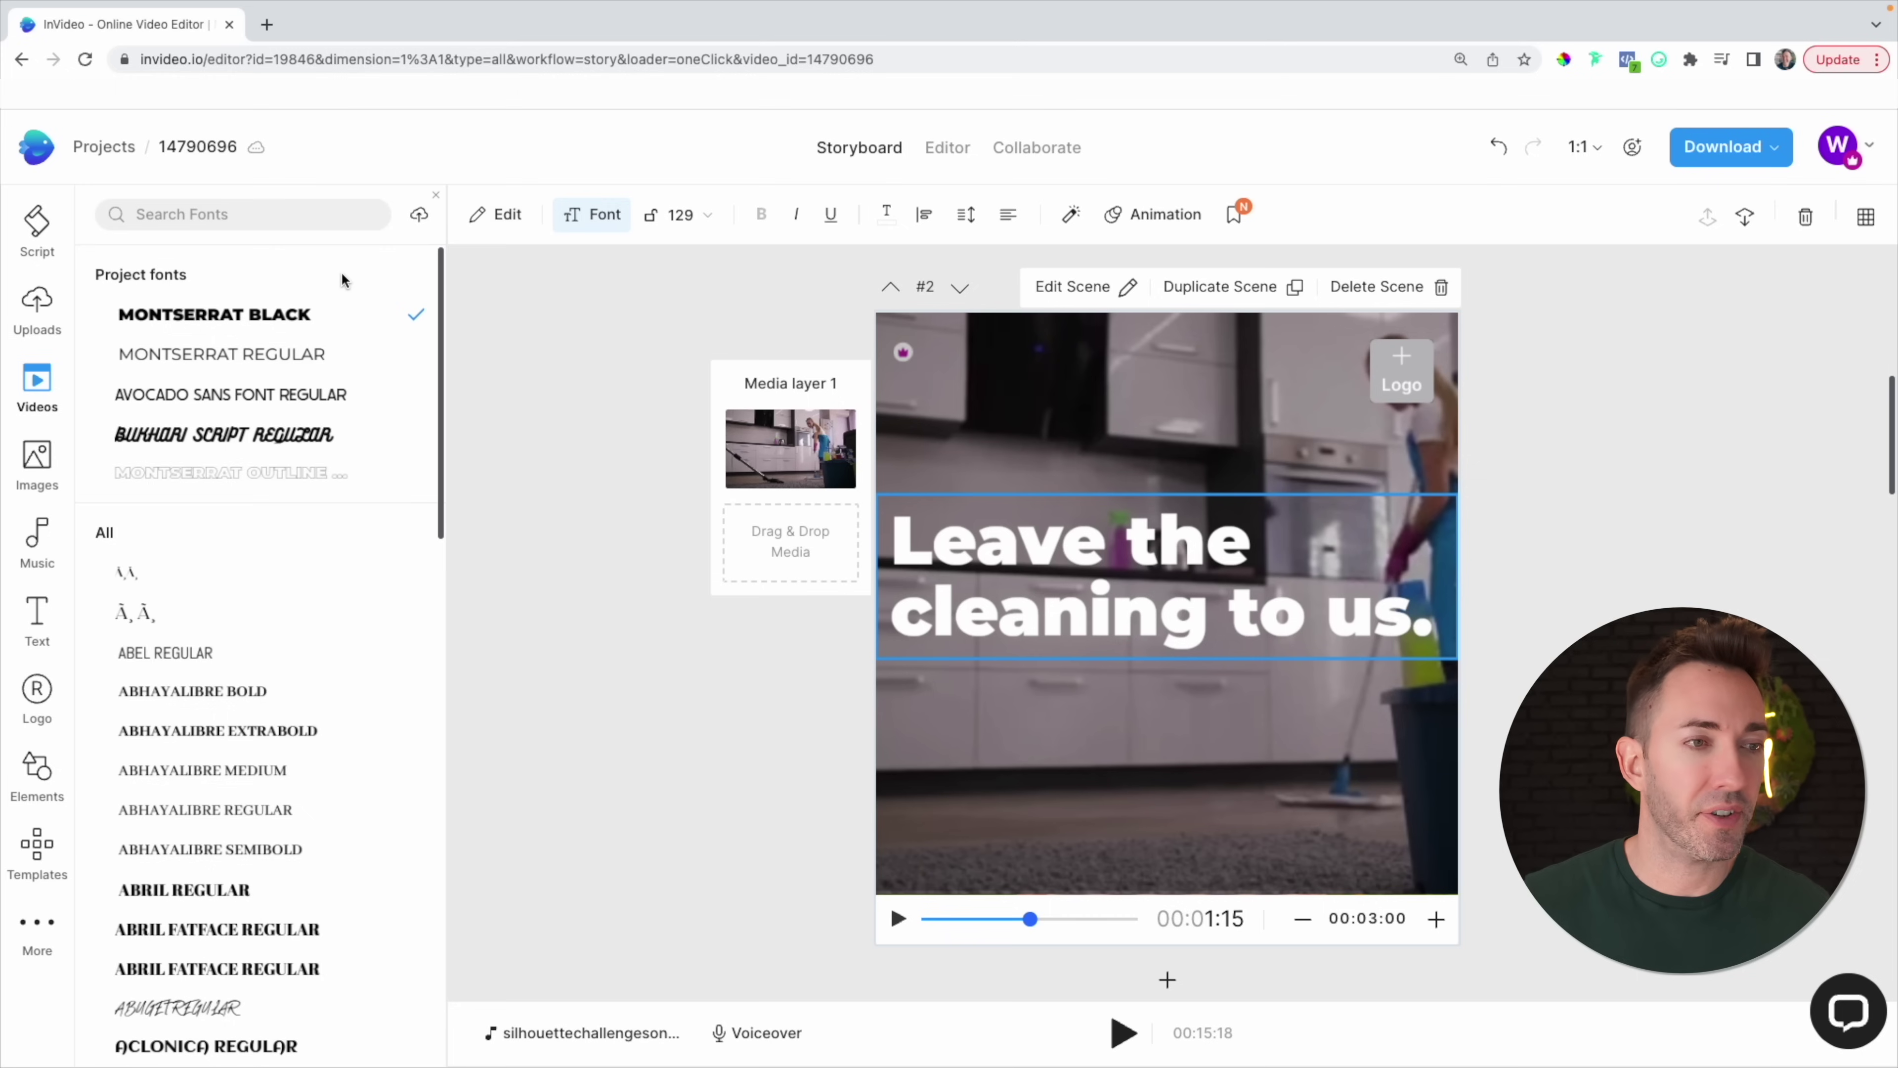
{"action": "left_click", "coordinate": [197, 395]}
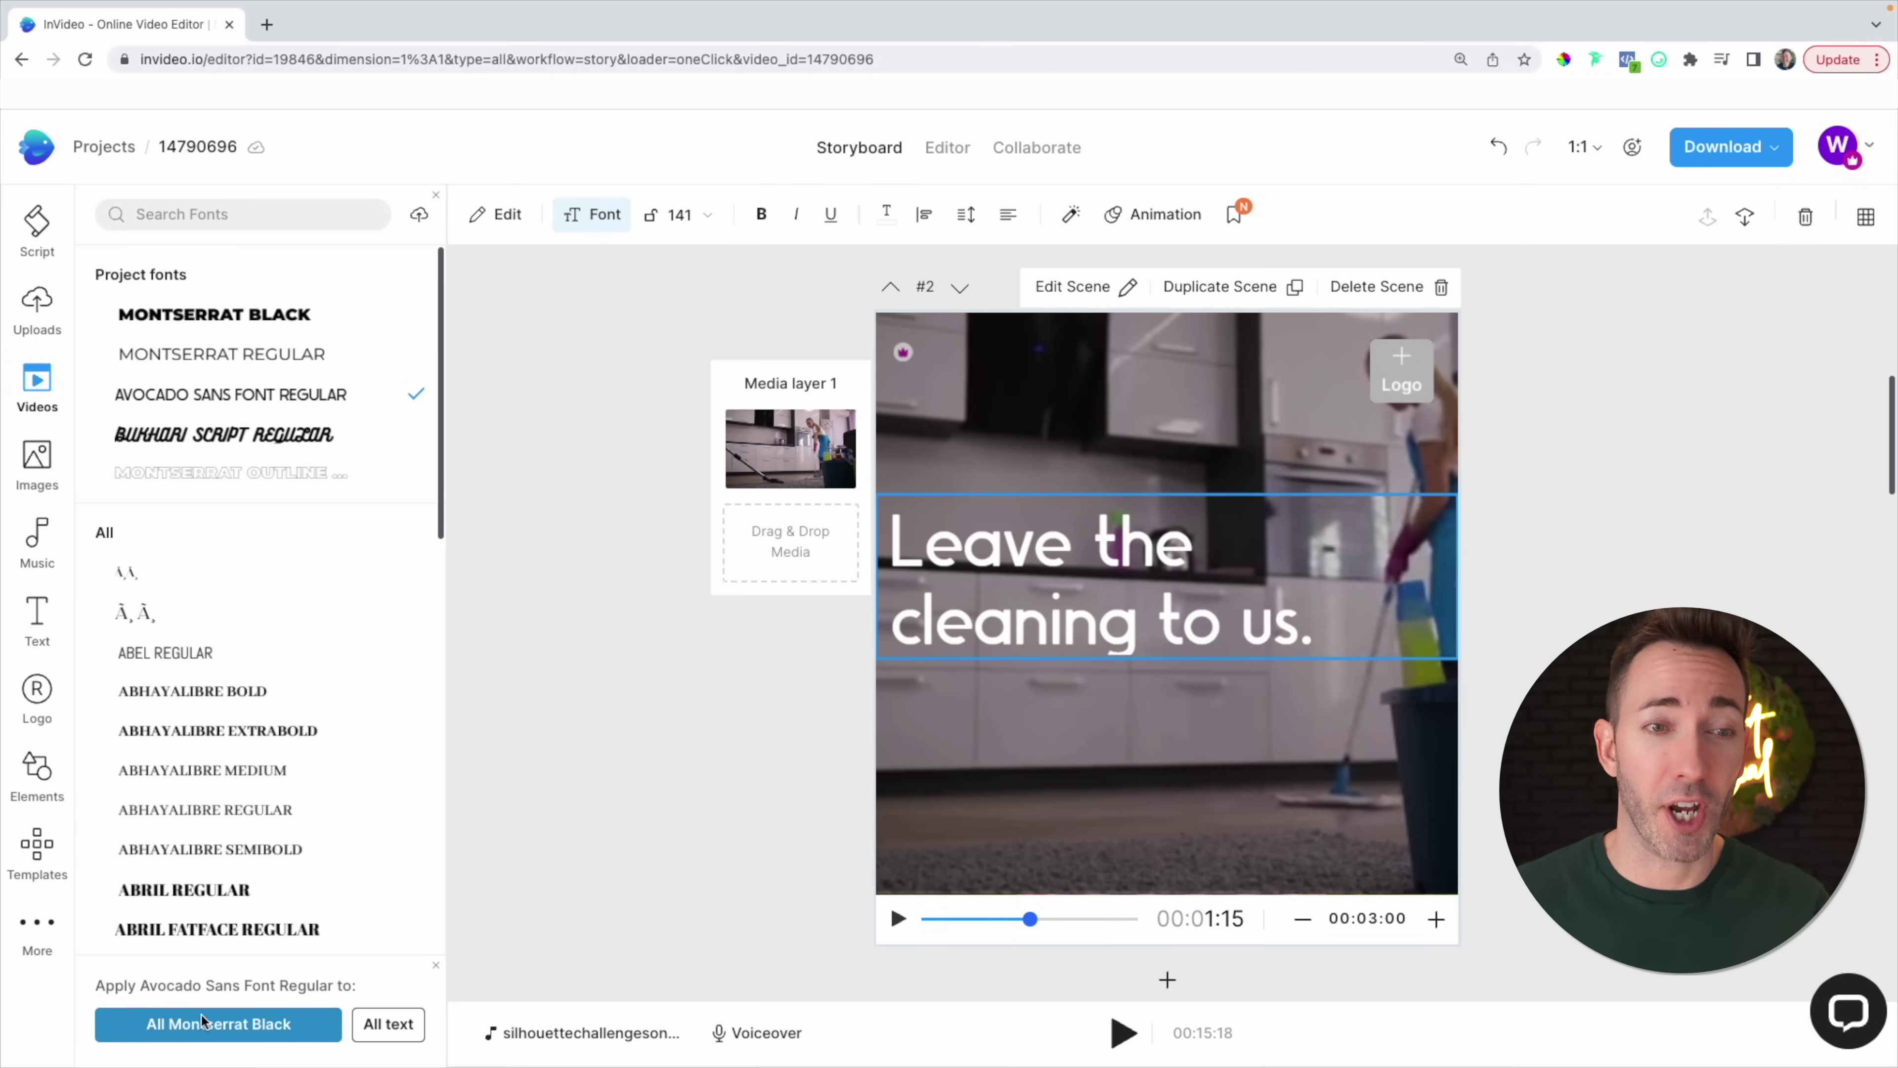
{"action": "left_click", "coordinate": [384, 1025]}
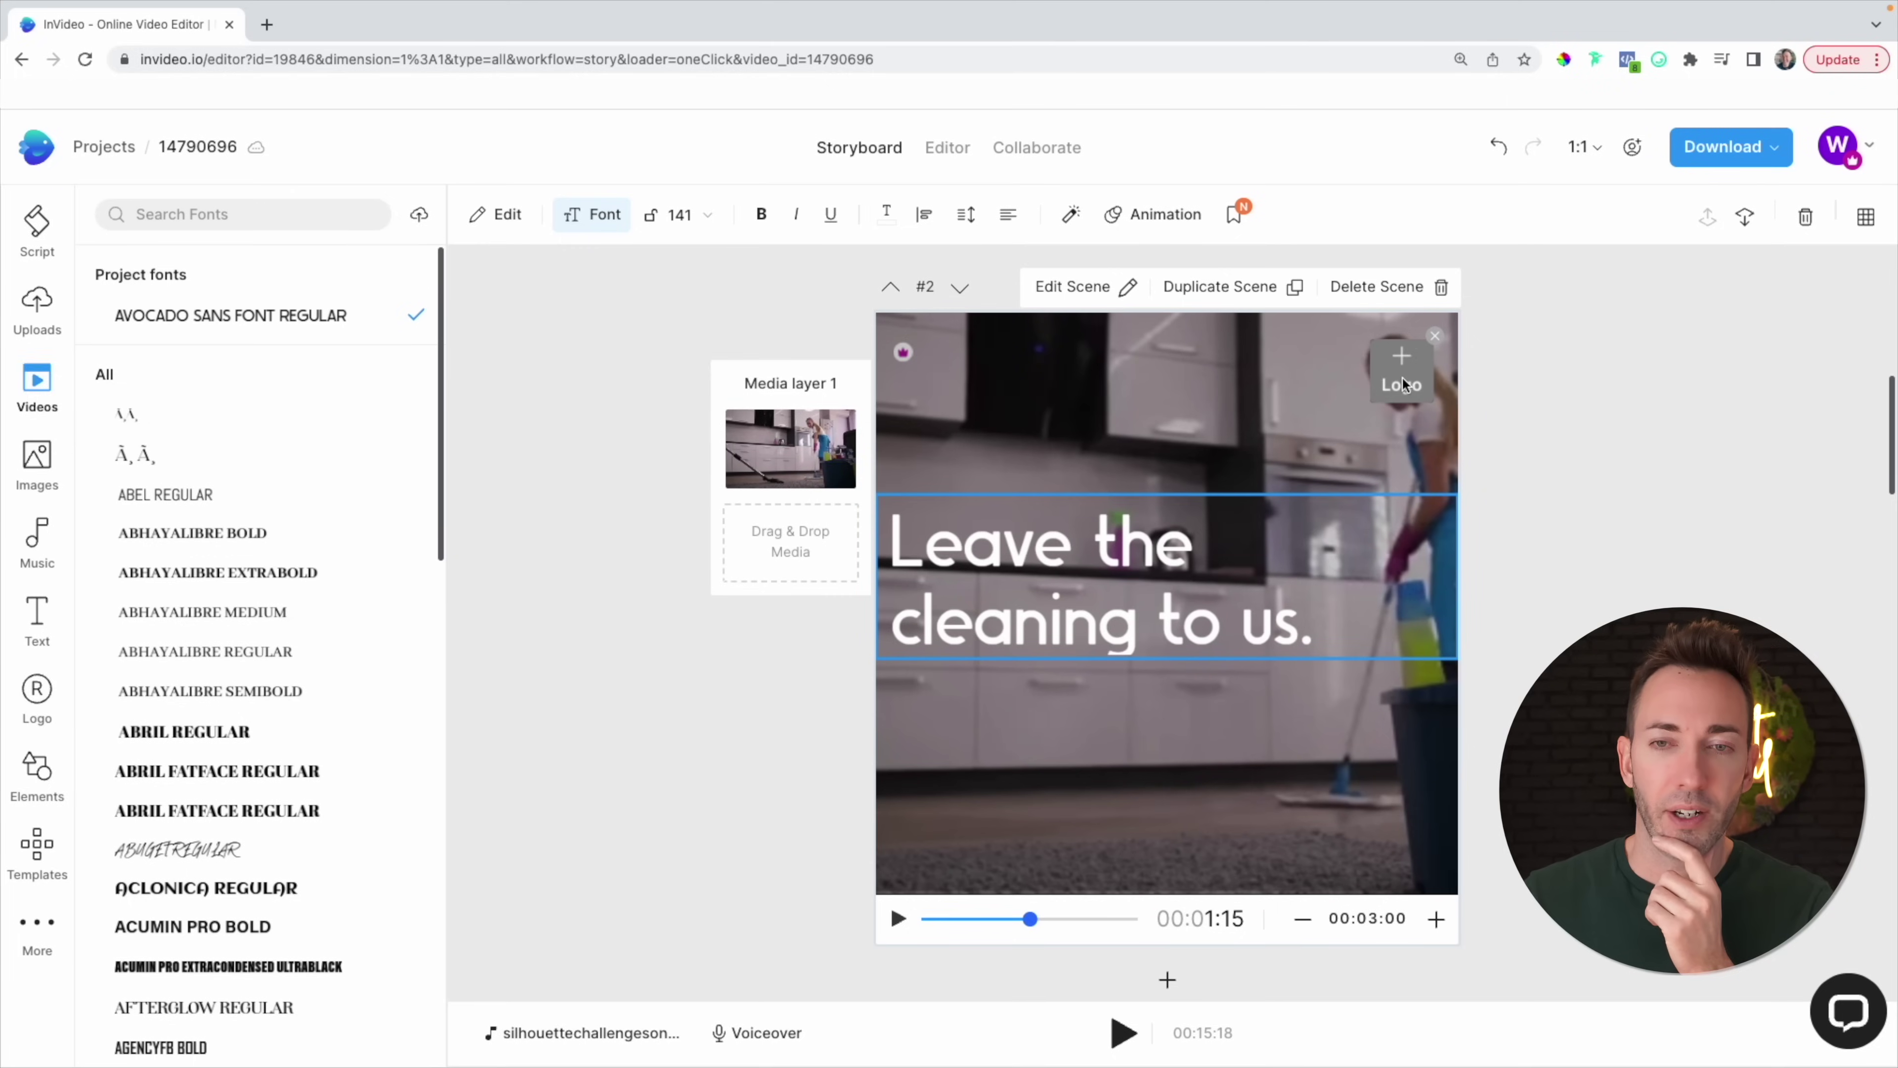
Upload logoAsset 2bank.png into scene 2's logo placeholder and move the text to the lower part of the frame.
{"action": "left_click", "coordinate": [36, 692]}
{"action": "left_click", "coordinate": [691, 249]}
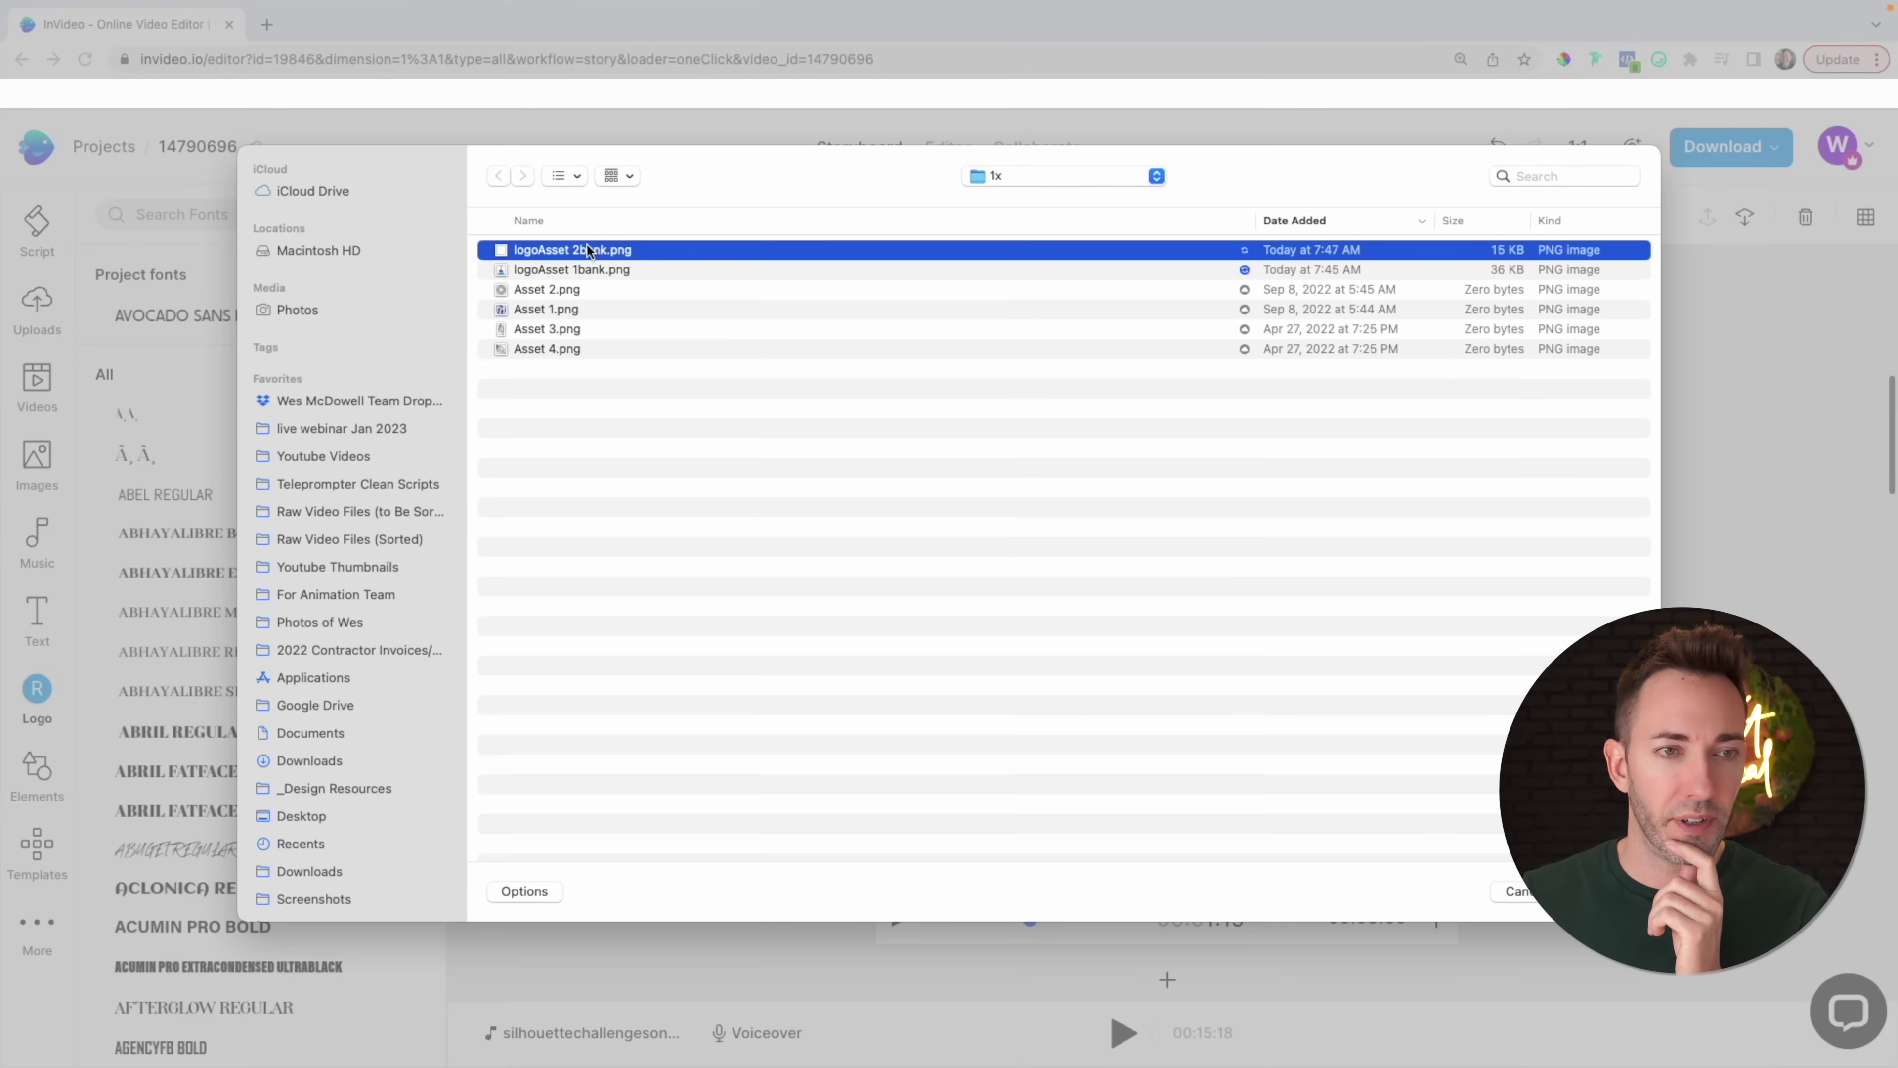
{"action": "left_click", "coordinate": [1603, 891]}
{"action": "left_click_drag", "start_coordinate": [1198, 615], "coordinate": [1195, 802]}
Replace scene 3's pink villa image with the full 13-second stock clip of a barefoot person cleaning a dark floor.
{"action": "scroll", "coordinate": [1637, 609], "scroll_direction": "down", "scroll_amount": 5}
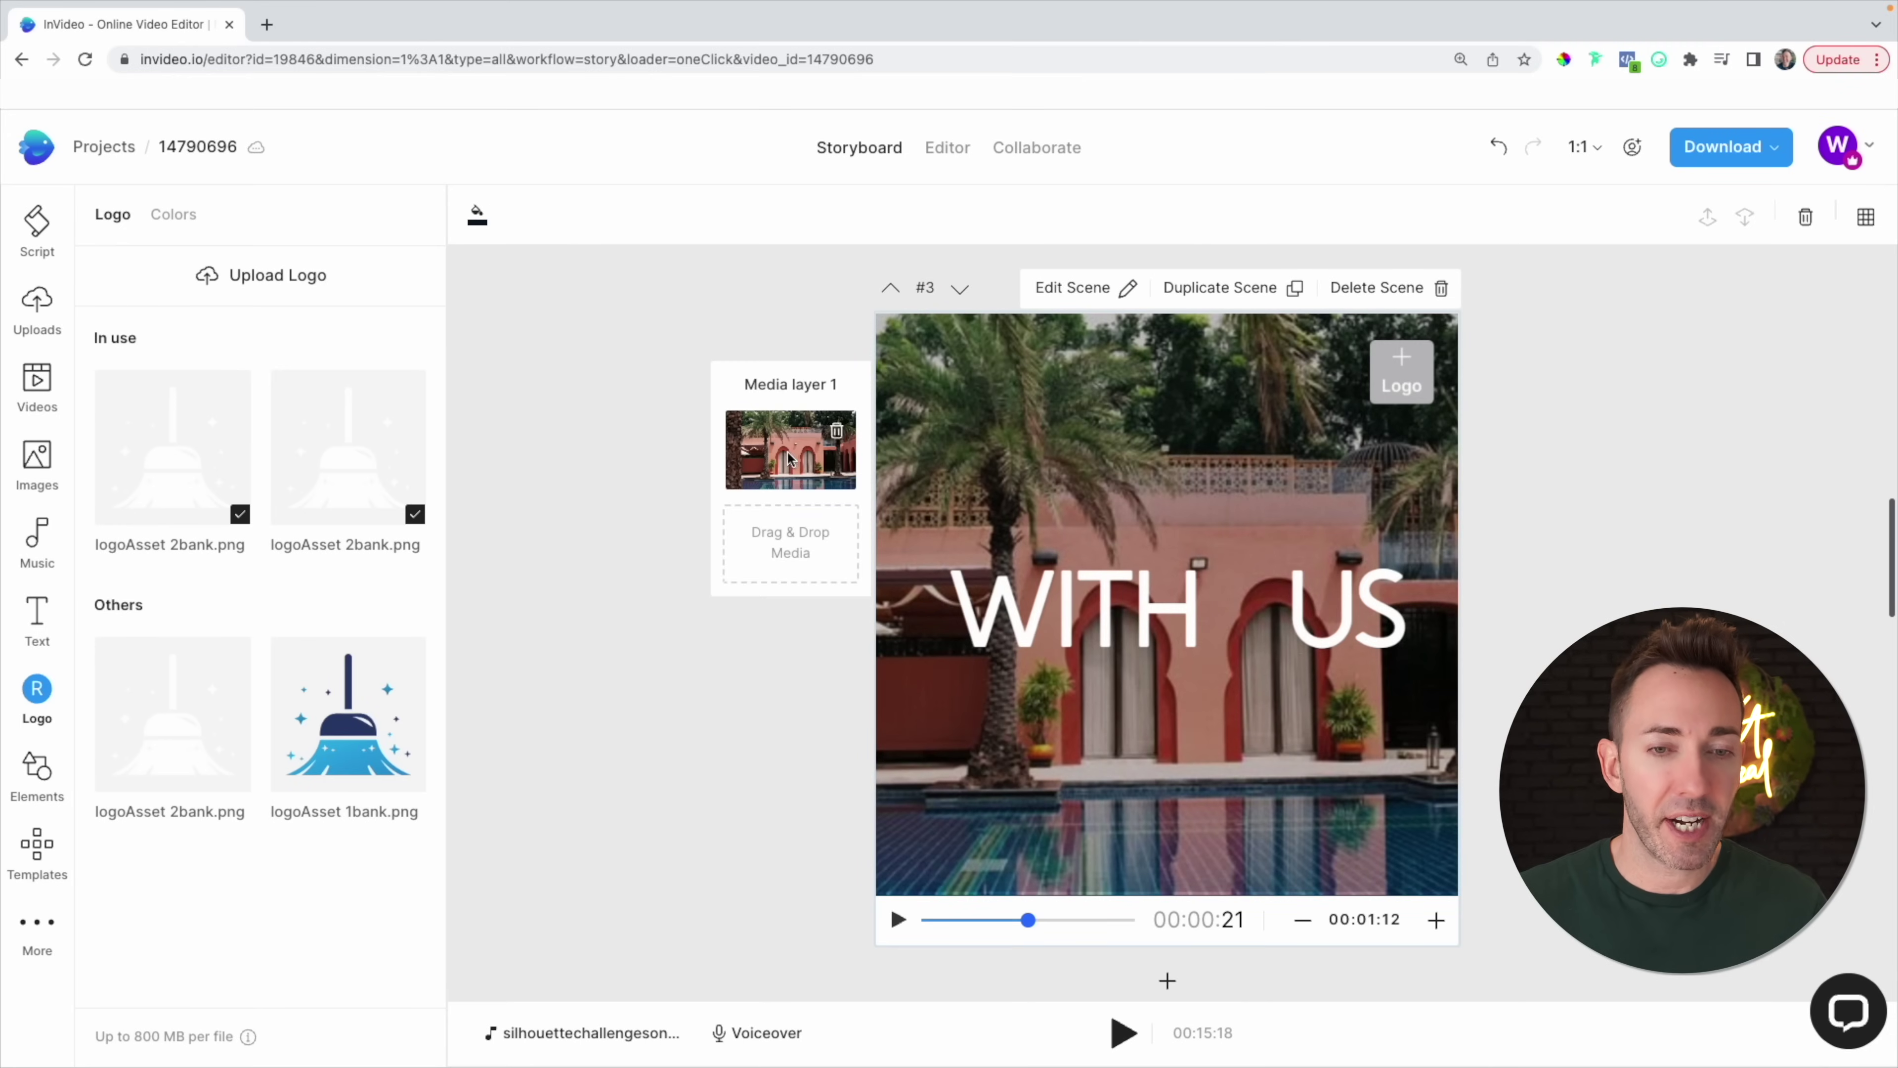
{"action": "left_click", "coordinate": [39, 381]}
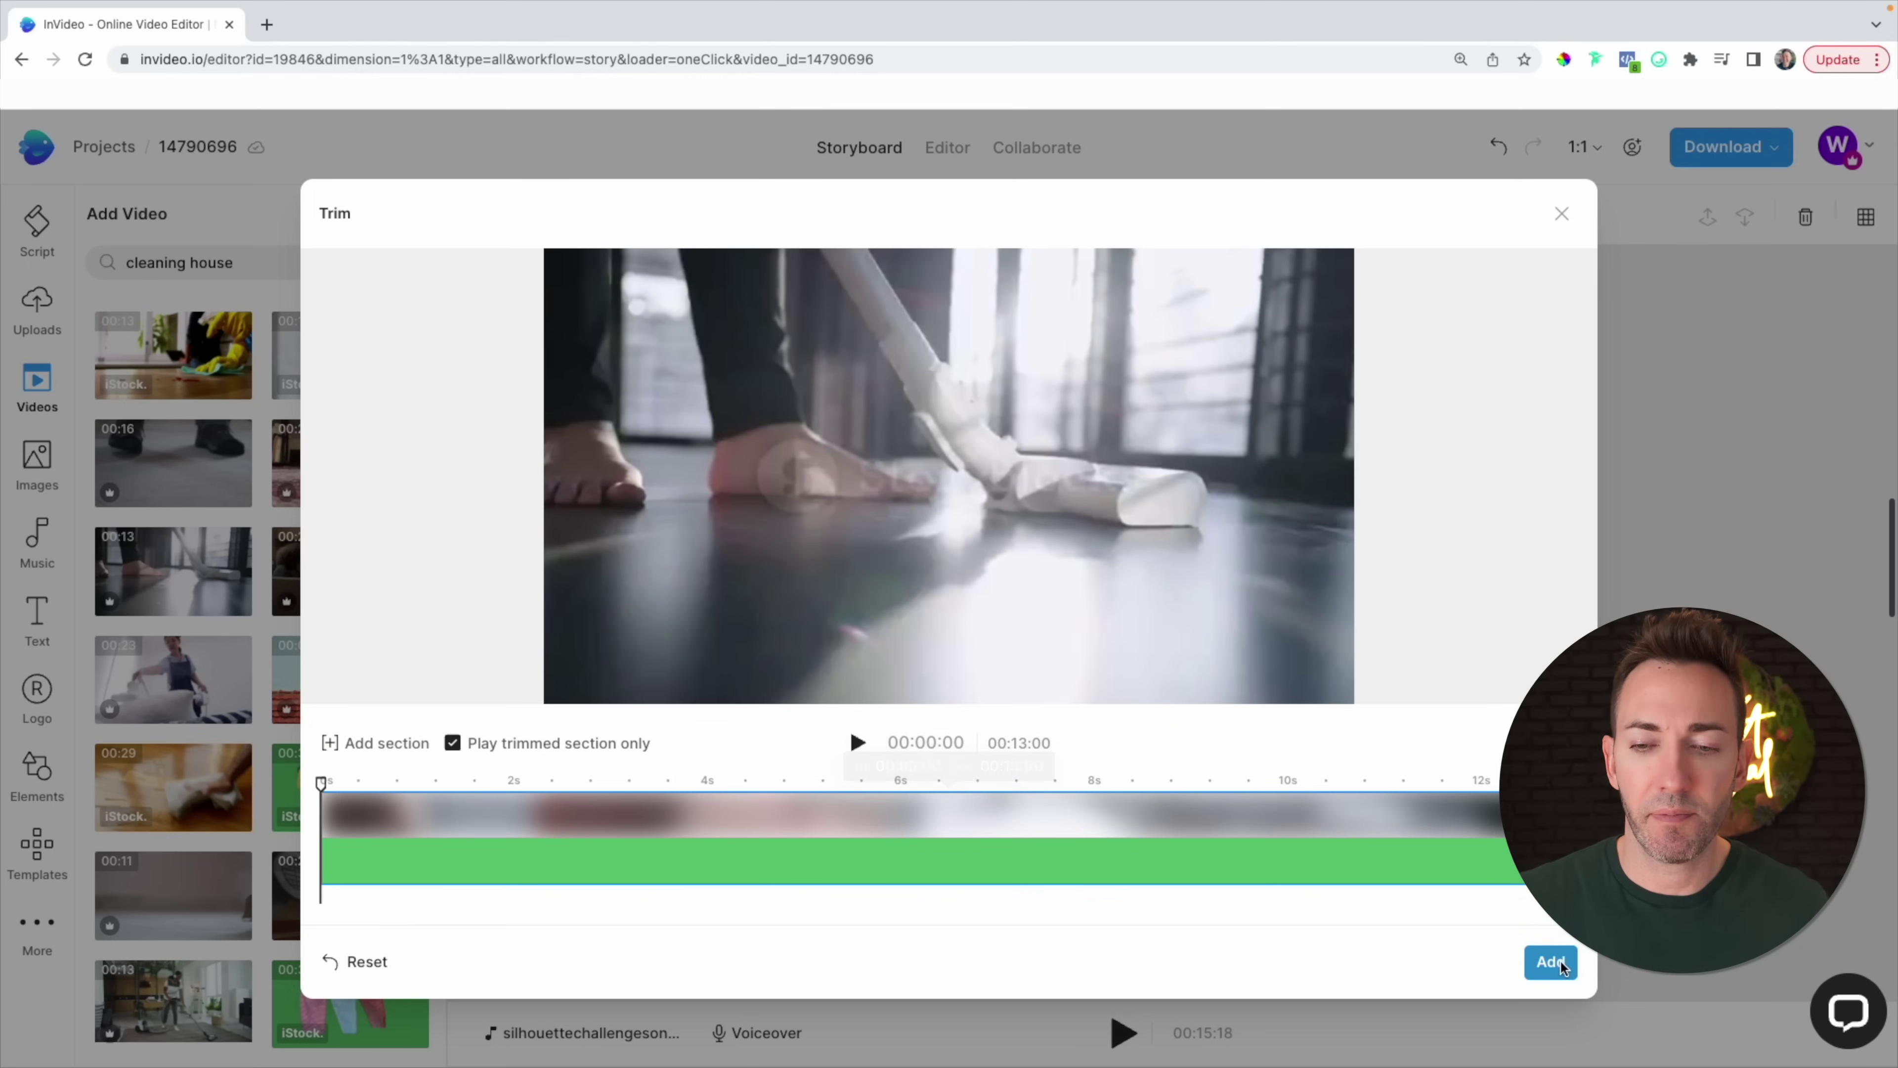
{"action": "left_click", "coordinate": [1564, 960]}
{"action": "left_click", "coordinate": [836, 432]}
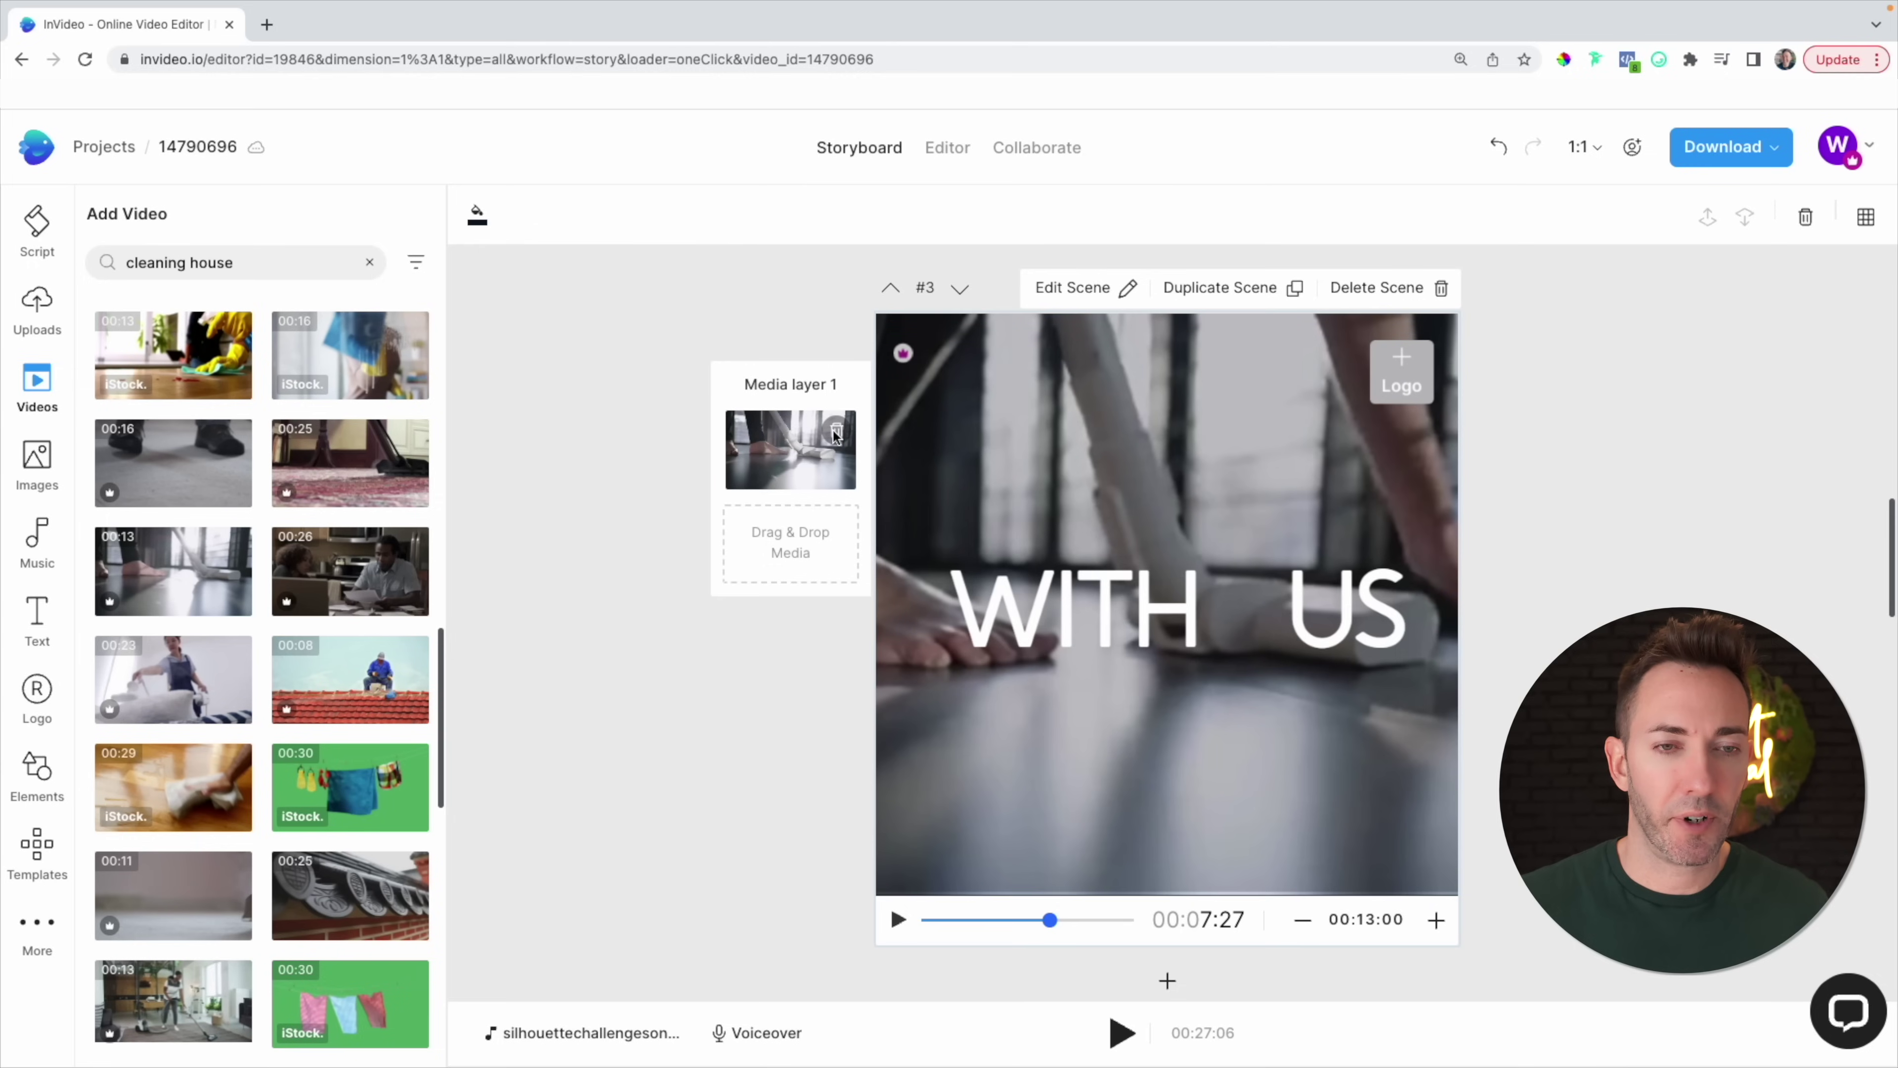
Change scene 3's "WITH US" text to "guaranteed done right, every time.".
{"action": "left_click", "coordinate": [1058, 594]}
{"action": "key", "text": "ctrl+a"}
{"action": "type", "text": "guaranteed done right, every time."}
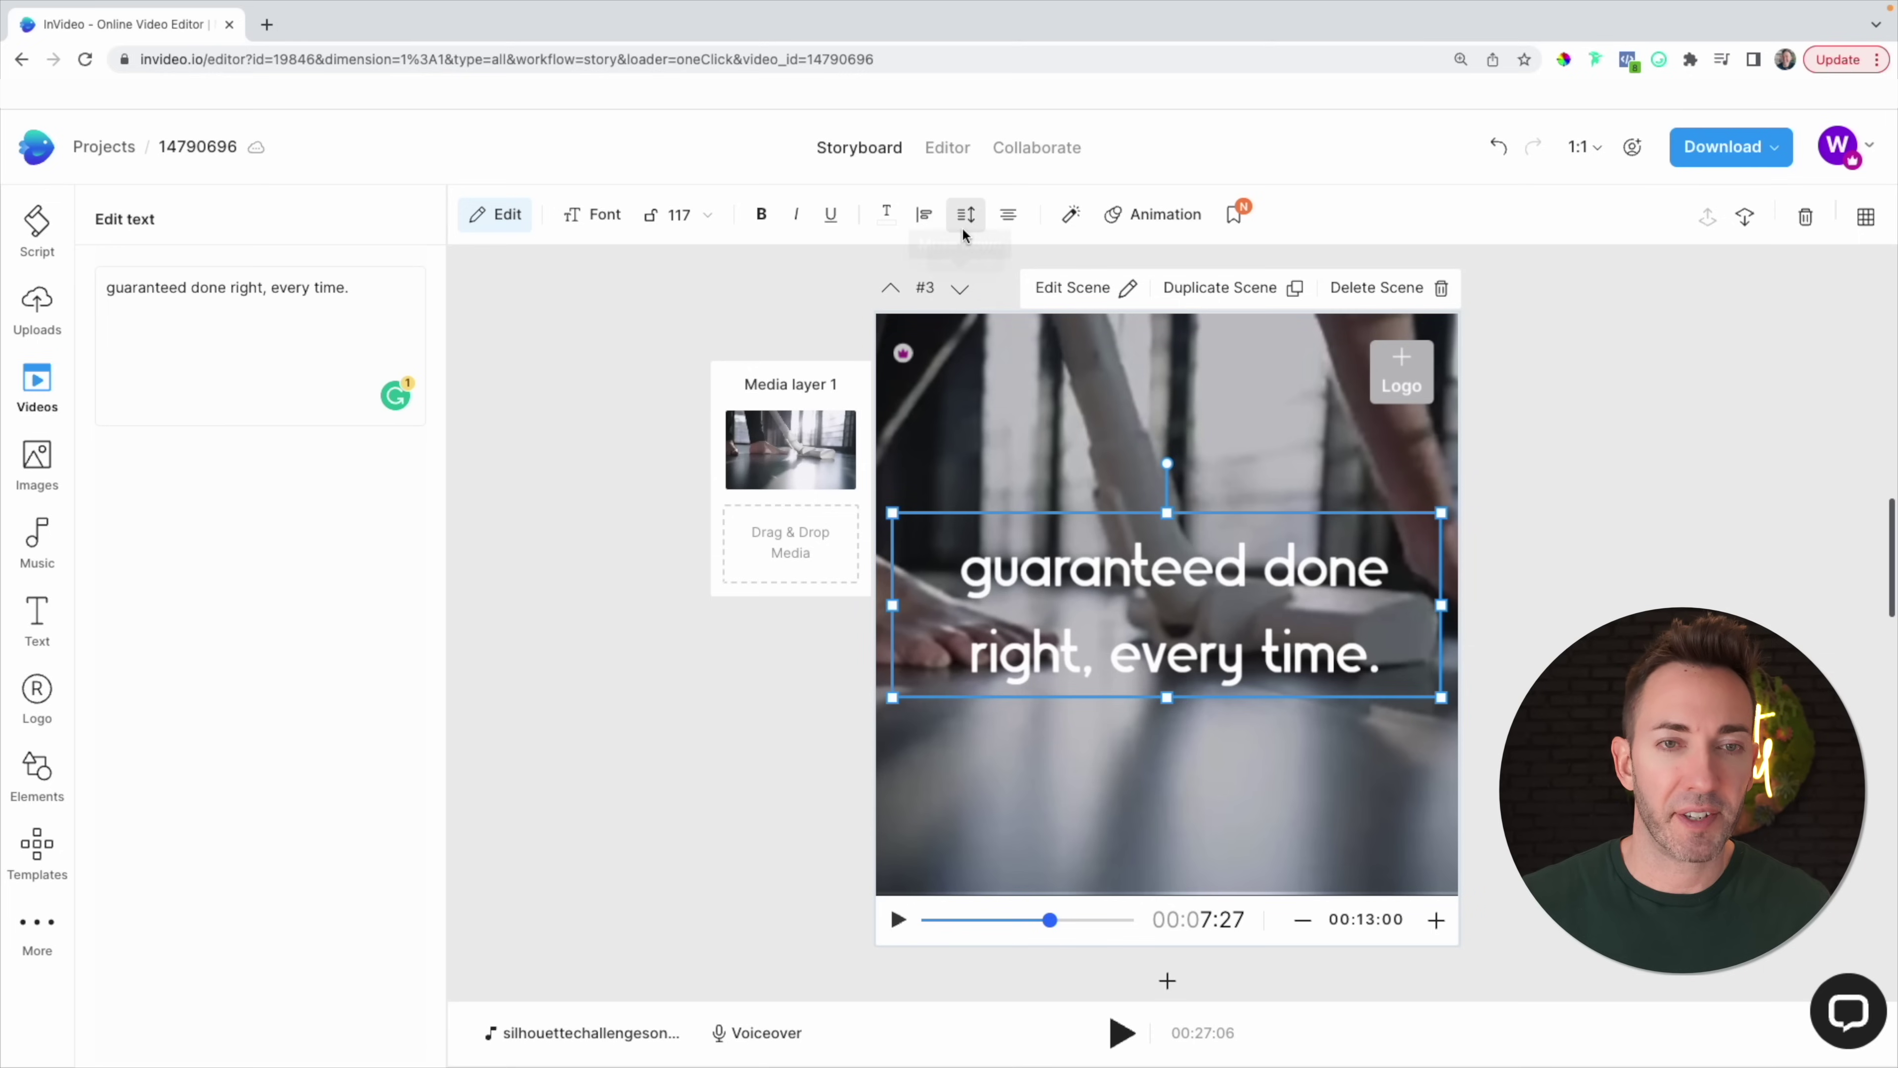
Set the line spacing of scene 3's text to 1.1 and move the text to the lower part of the frame.
{"action": "left_click", "coordinate": [965, 216]}
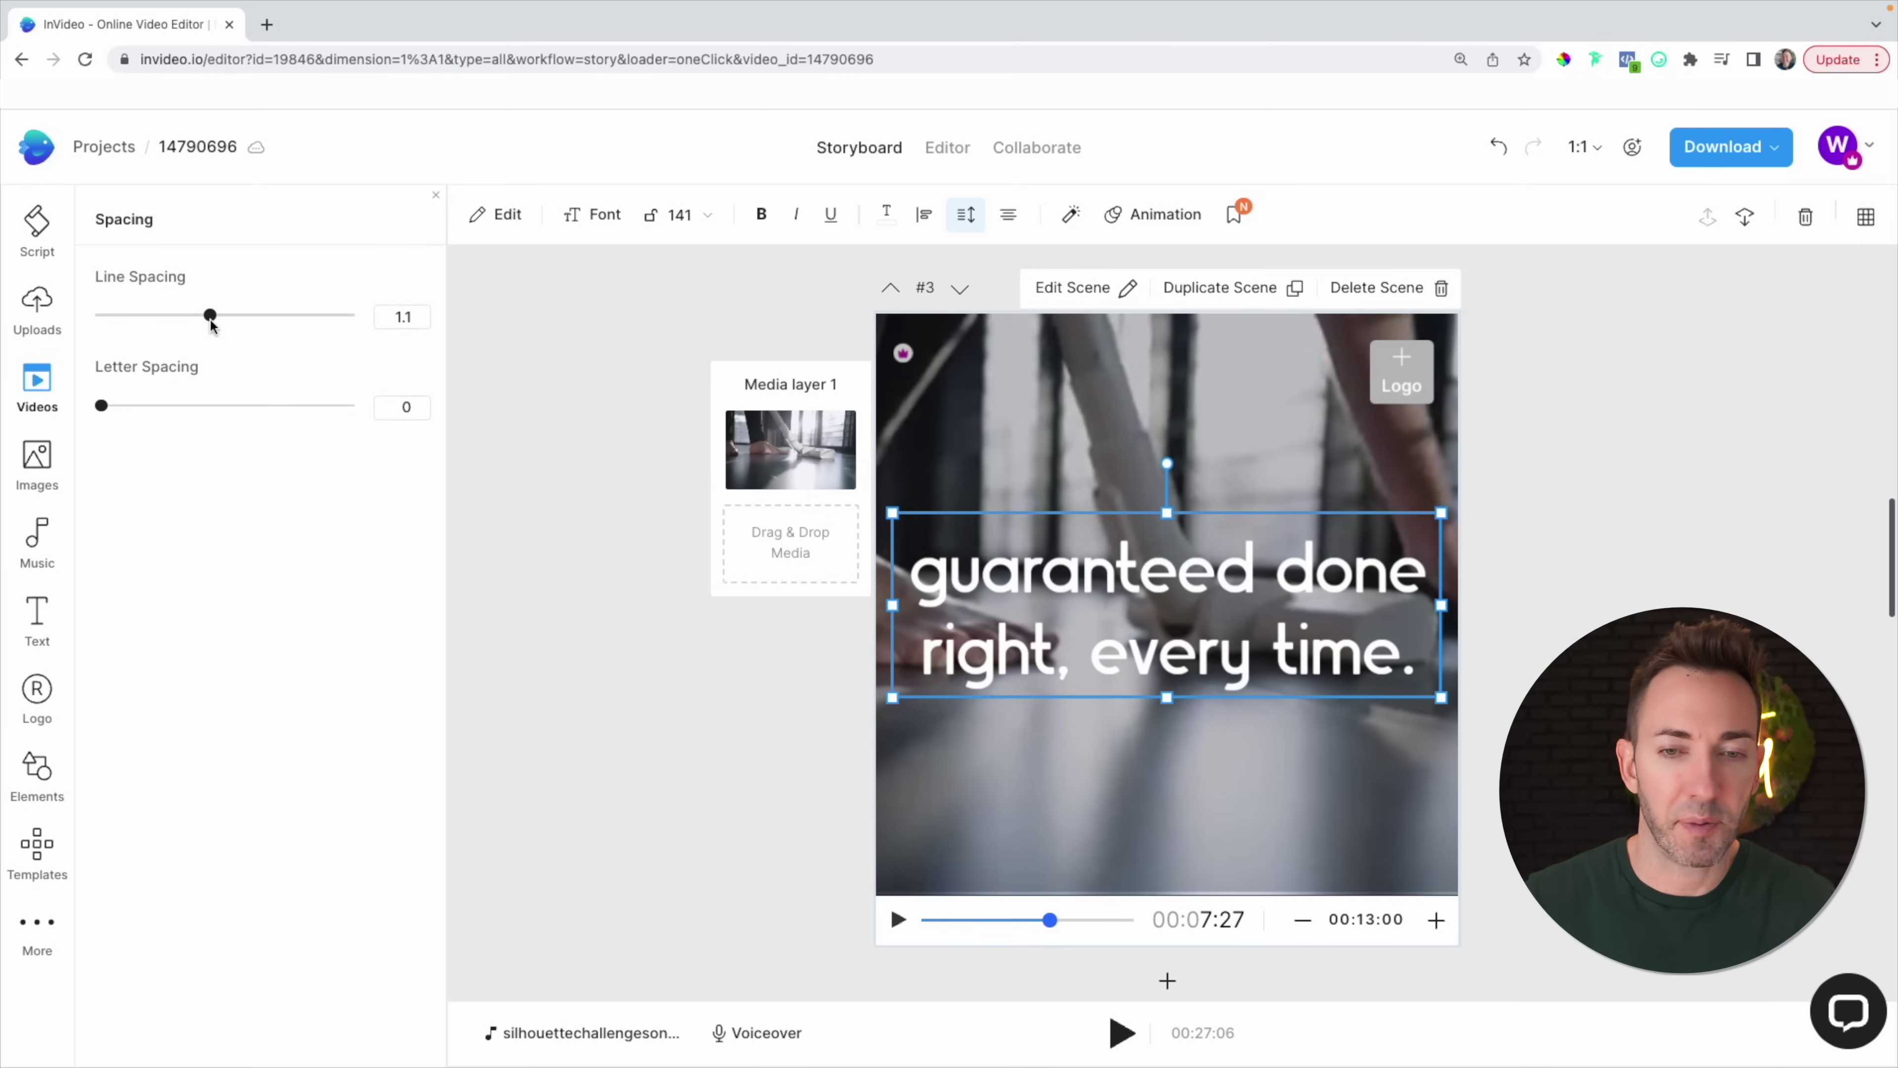
{"action": "left_click_drag", "start_coordinate": [1164, 581], "coordinate": [1170, 736]}
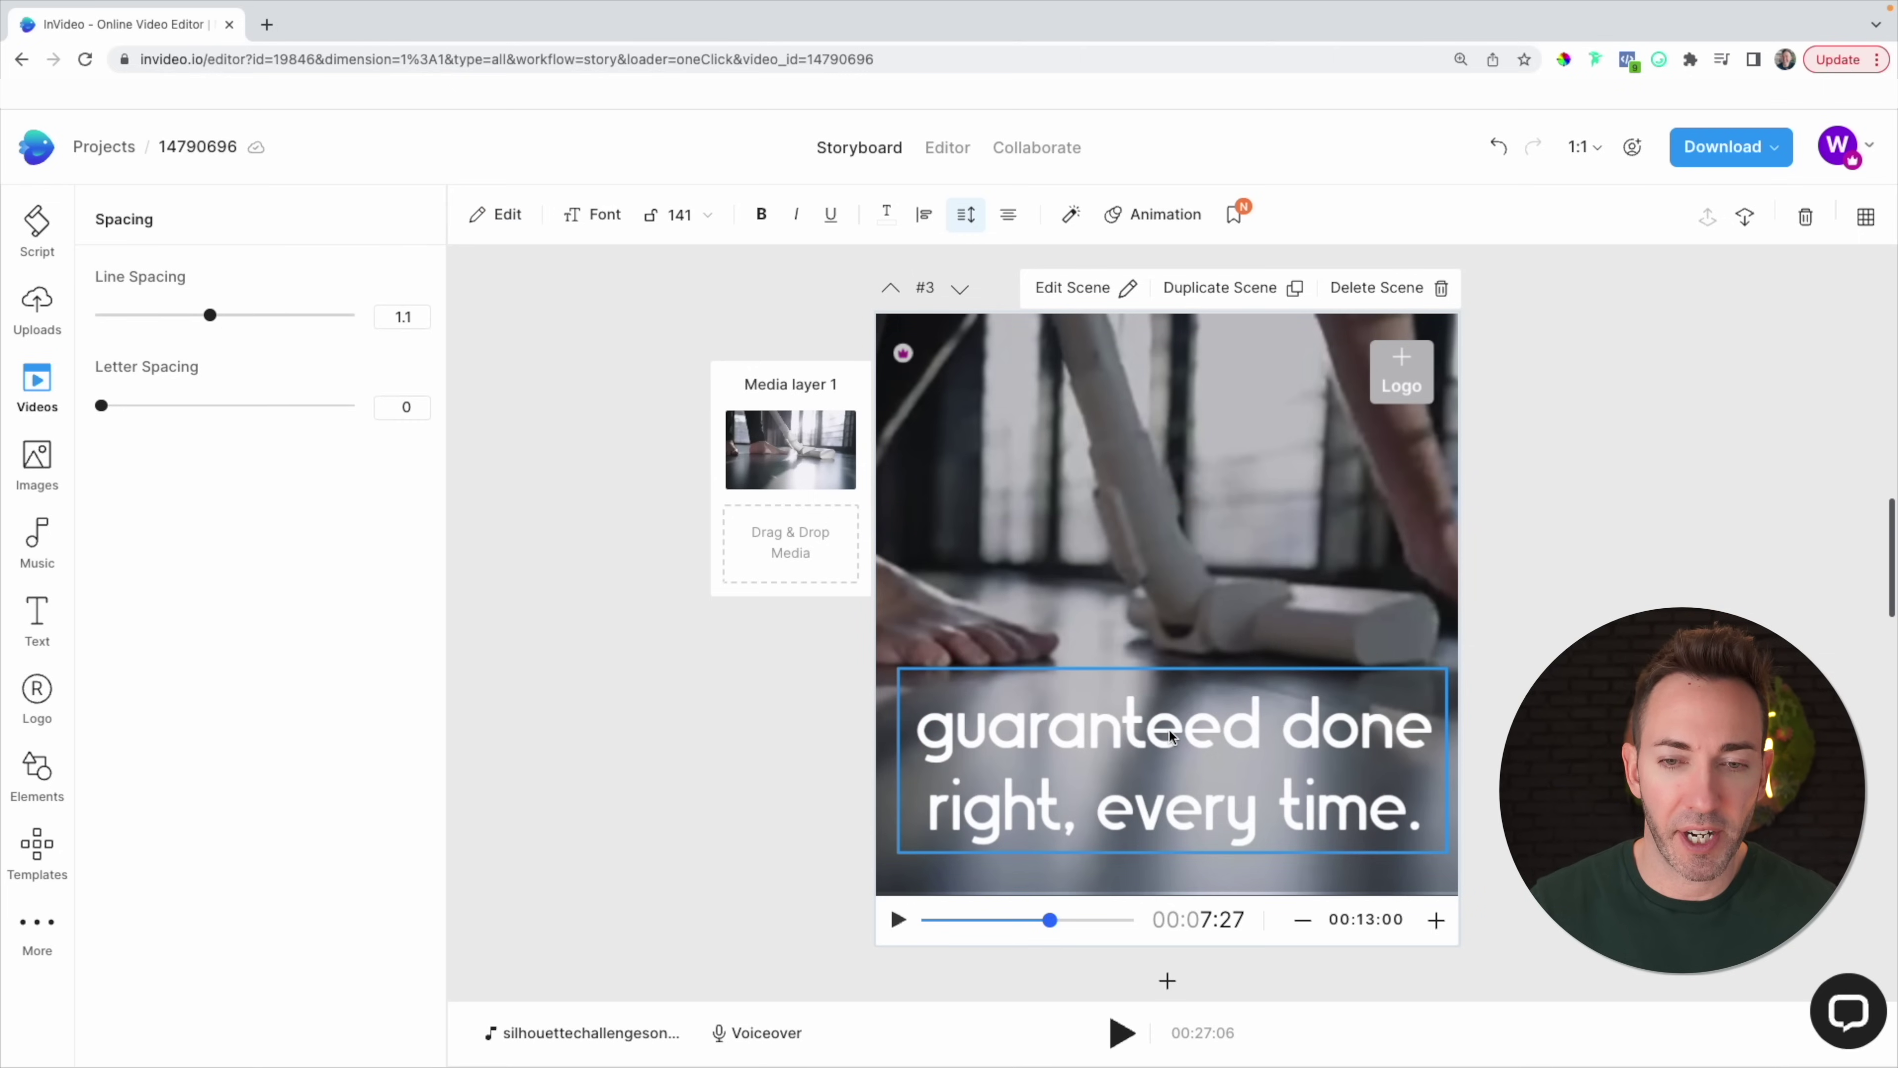
Upload logoAsset 2bank.png into scene 3's logo placeholder and shorten the scene's duration to 3 seconds.
{"action": "left_click", "coordinate": [1402, 374]}
{"action": "double_click", "coordinate": [553, 255]}
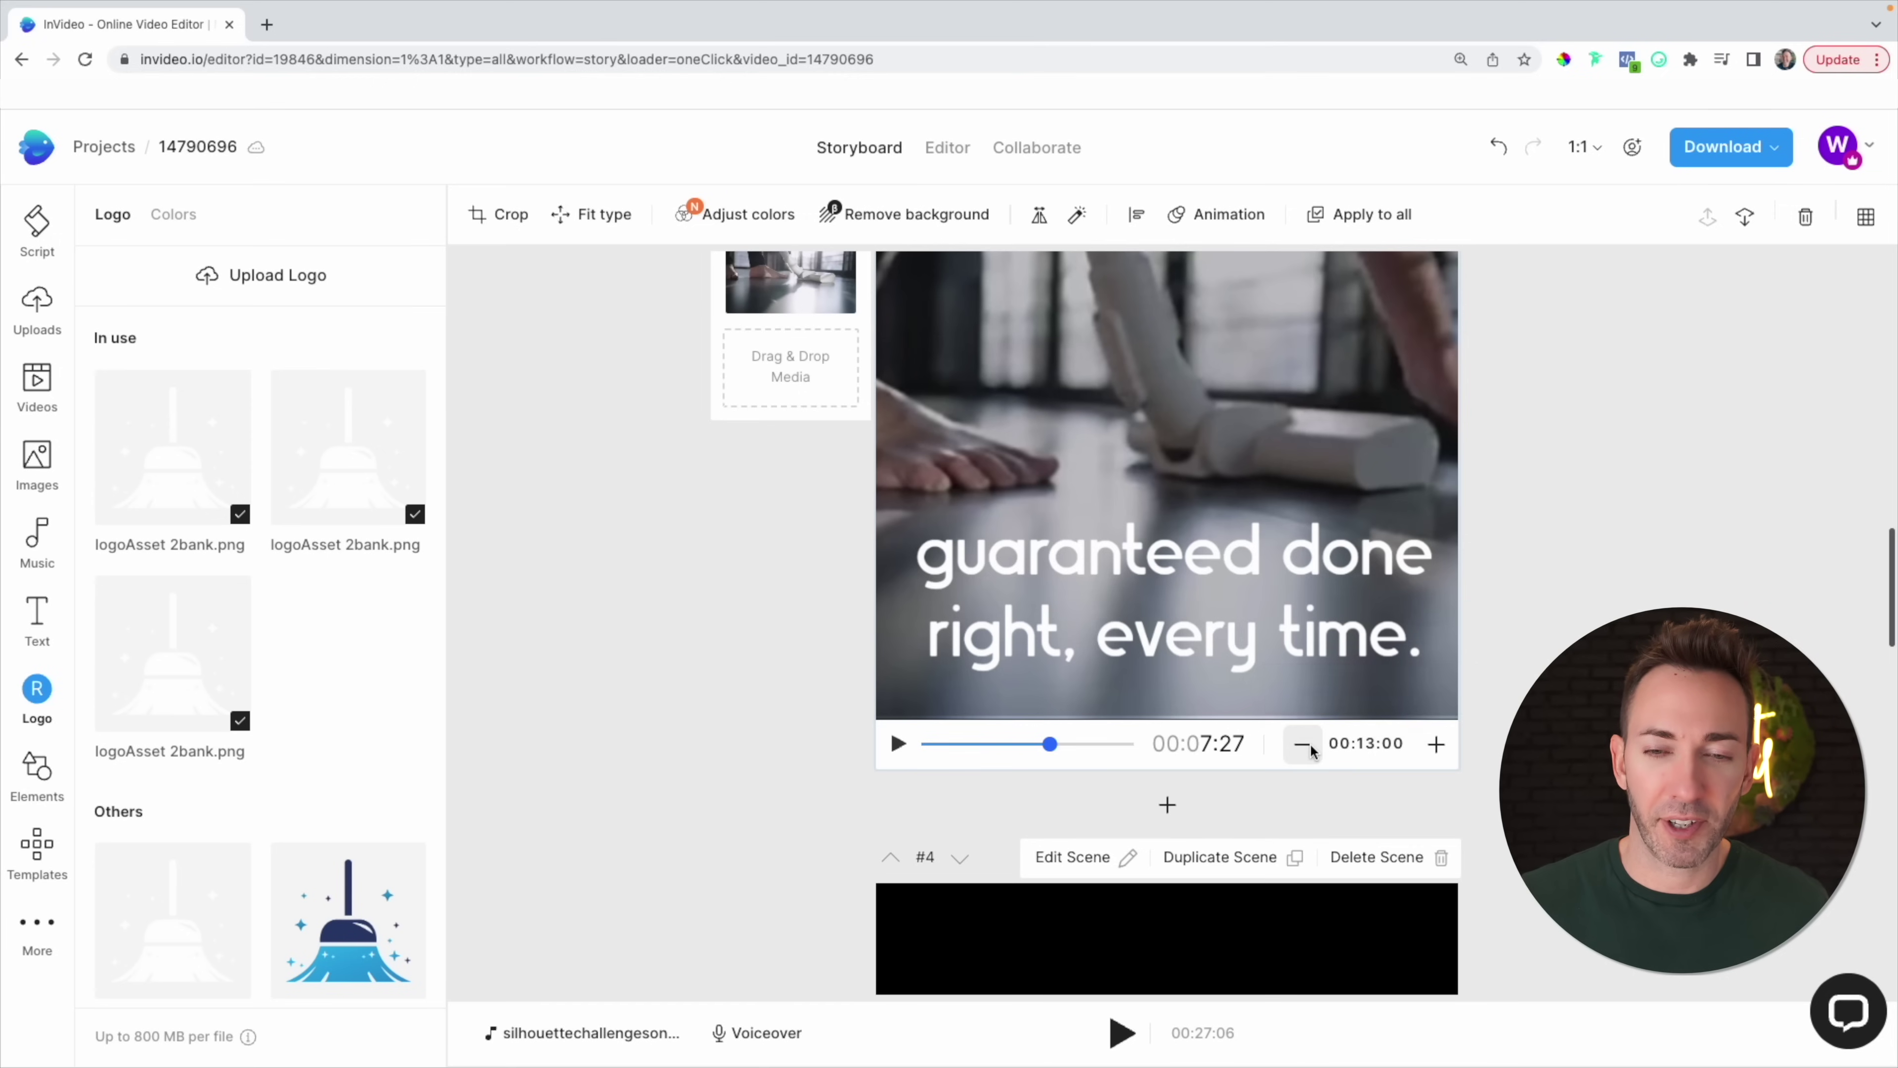
{"action": "left_click", "coordinate": [1303, 744]}
{"action": "left_click", "coordinate": [1302, 744]}
{"action": "left_click", "coordinate": [1302, 744]}
{"action": "left_click", "coordinate": [1303, 744]}
{"action": "left_click", "coordinate": [1303, 744]}
Search the stock videos for "clean house" and replace scene 4's image with the full 29-second clip of a wooden floor being wiped.
{"action": "scroll", "coordinate": [1310, 751], "scroll_direction": "down", "scroll_amount": 3}
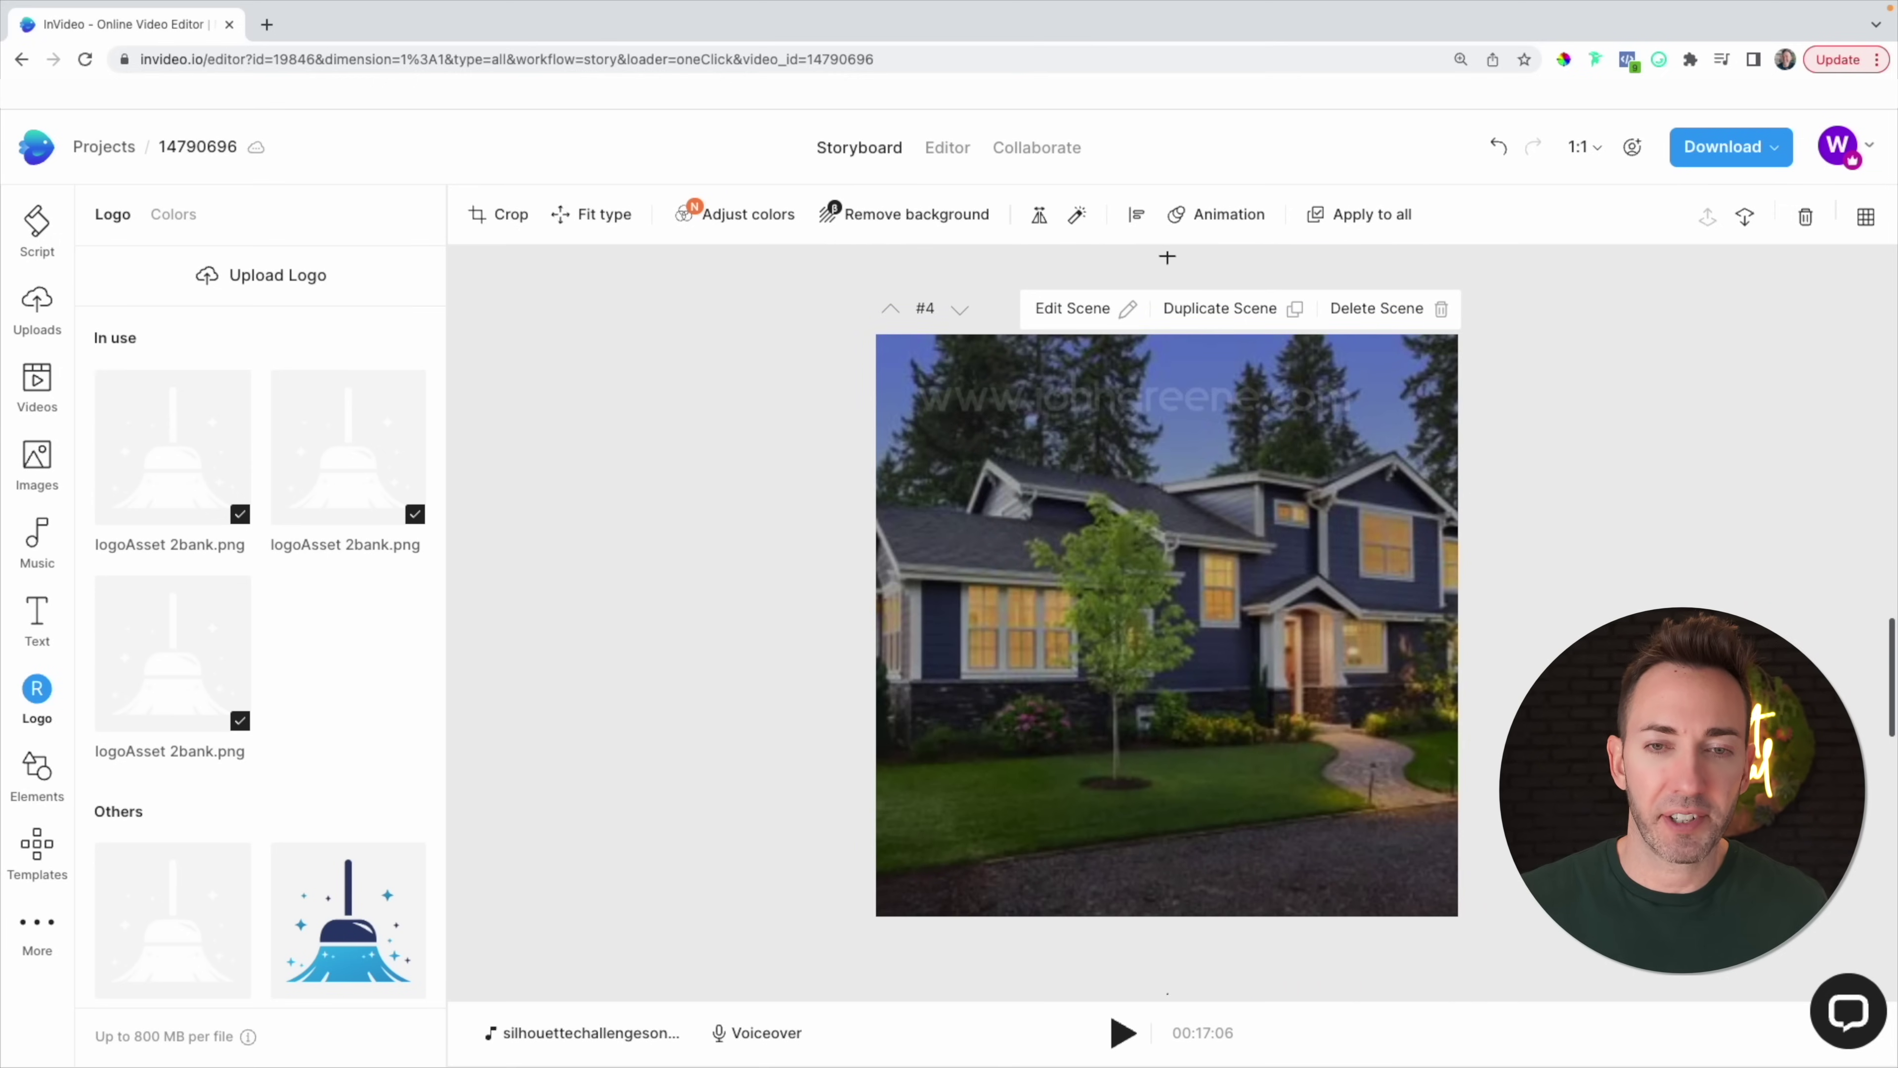
{"action": "left_click", "coordinate": [35, 378]}
{"action": "left_click", "coordinate": [149, 262]}
{"action": "left_click_drag", "start_coordinate": [373, 523], "coordinate": [750, 575]}
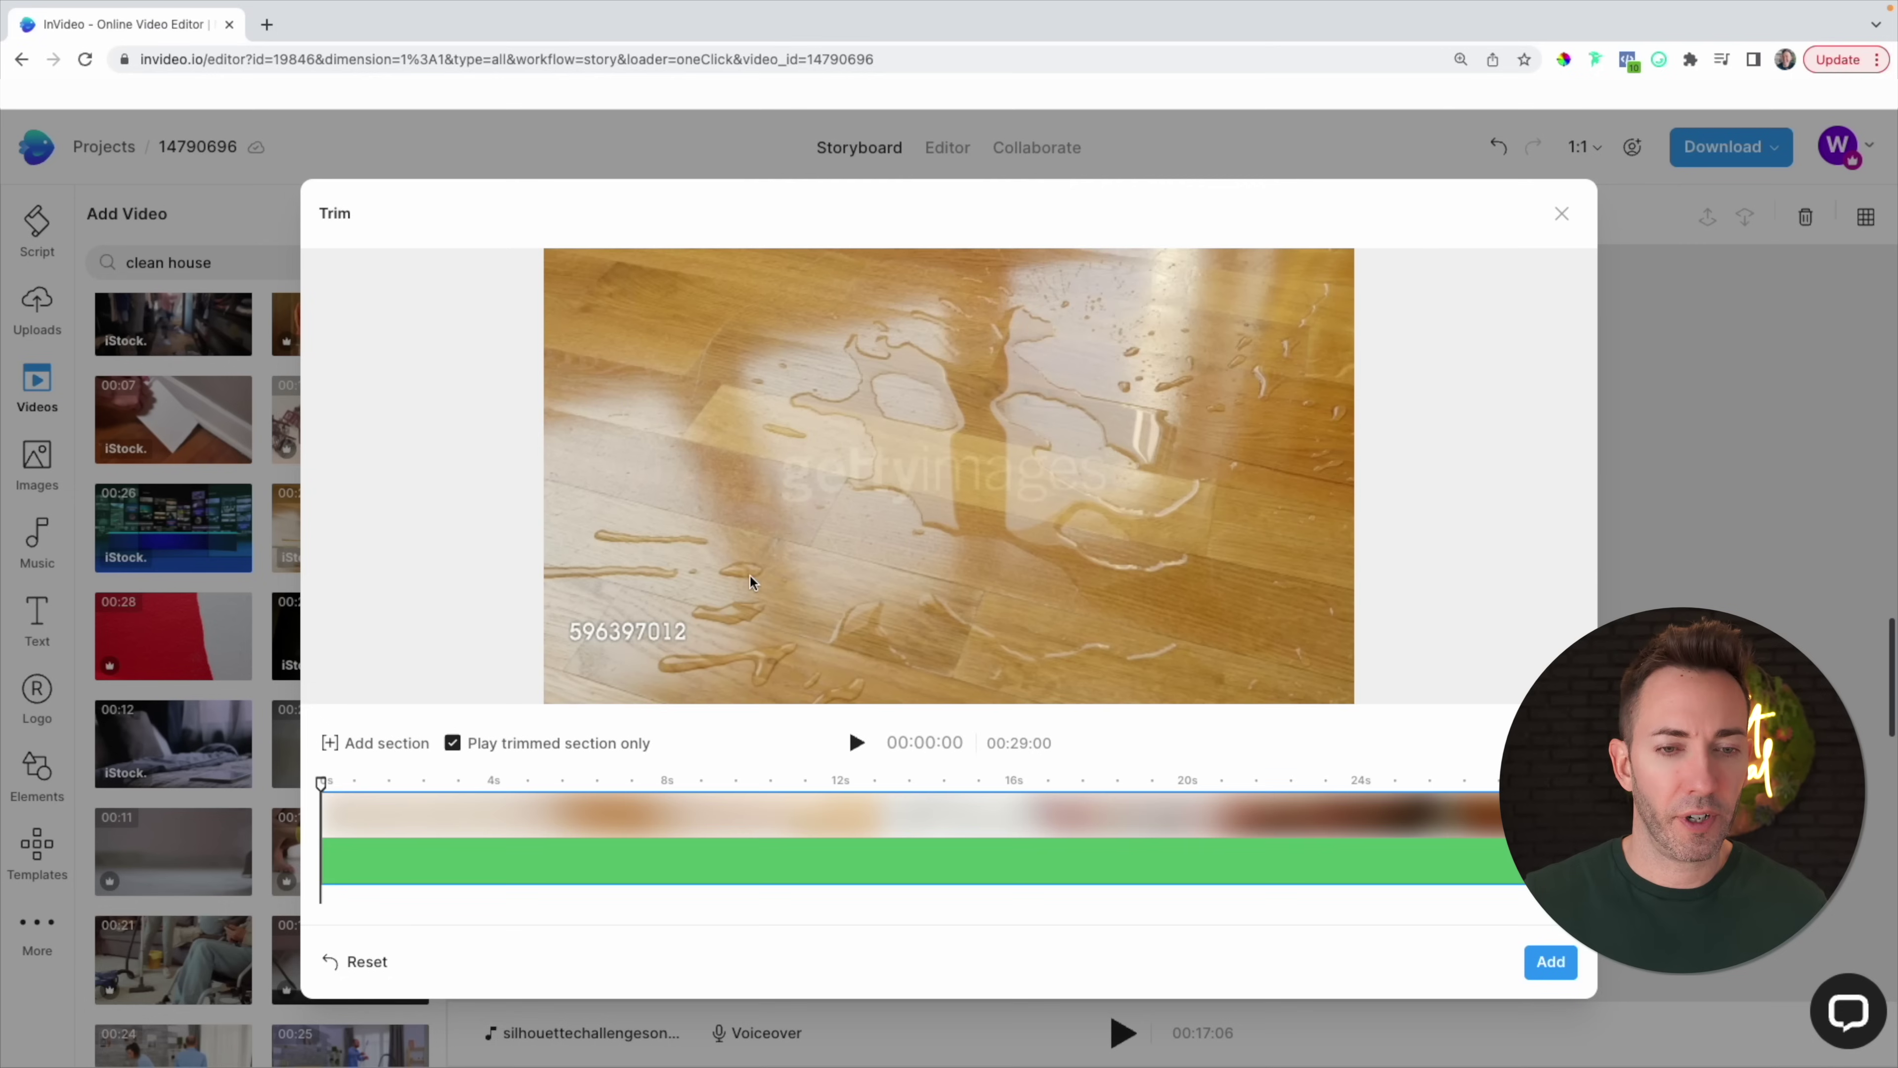
{"action": "left_click", "coordinate": [1544, 959]}
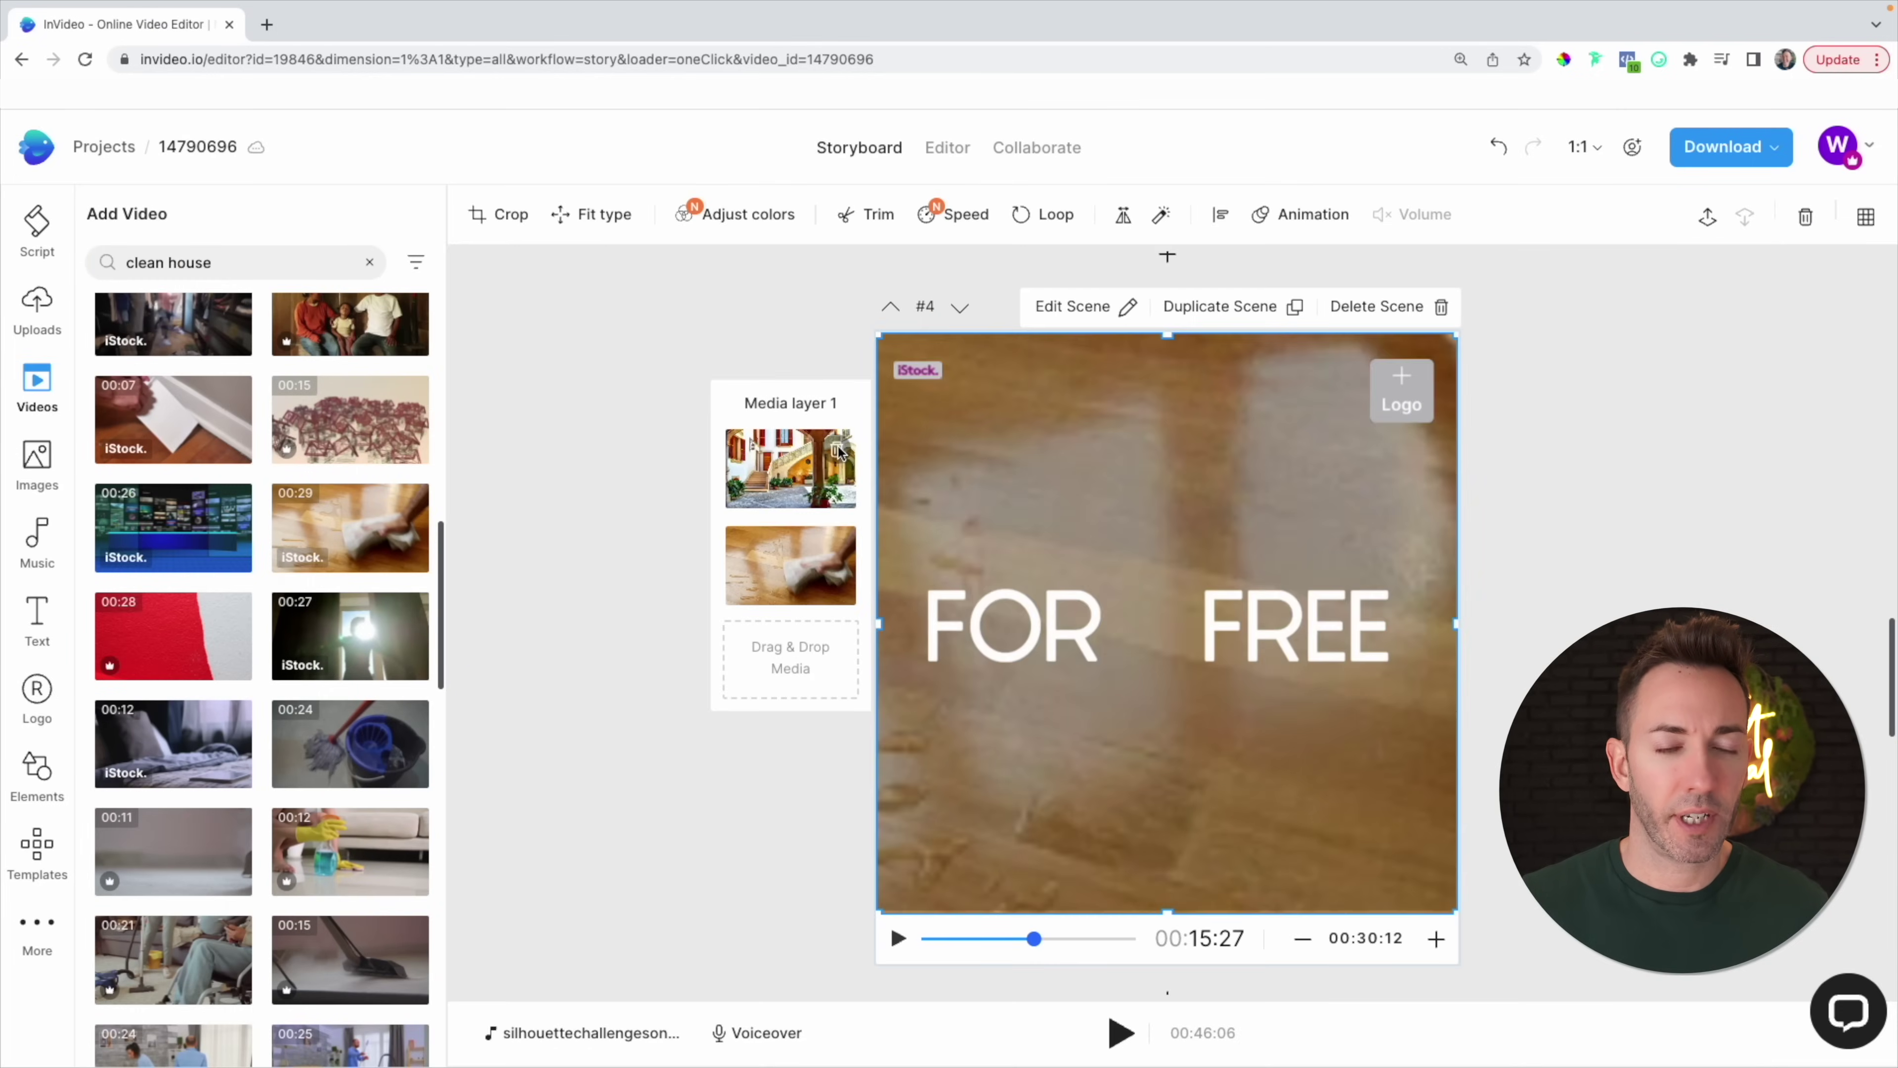
Change scene 4's "FOR FREE" text to "Schedule today, enjoy your clean home tomorrow.".
{"action": "left_click", "coordinate": [1039, 615]}
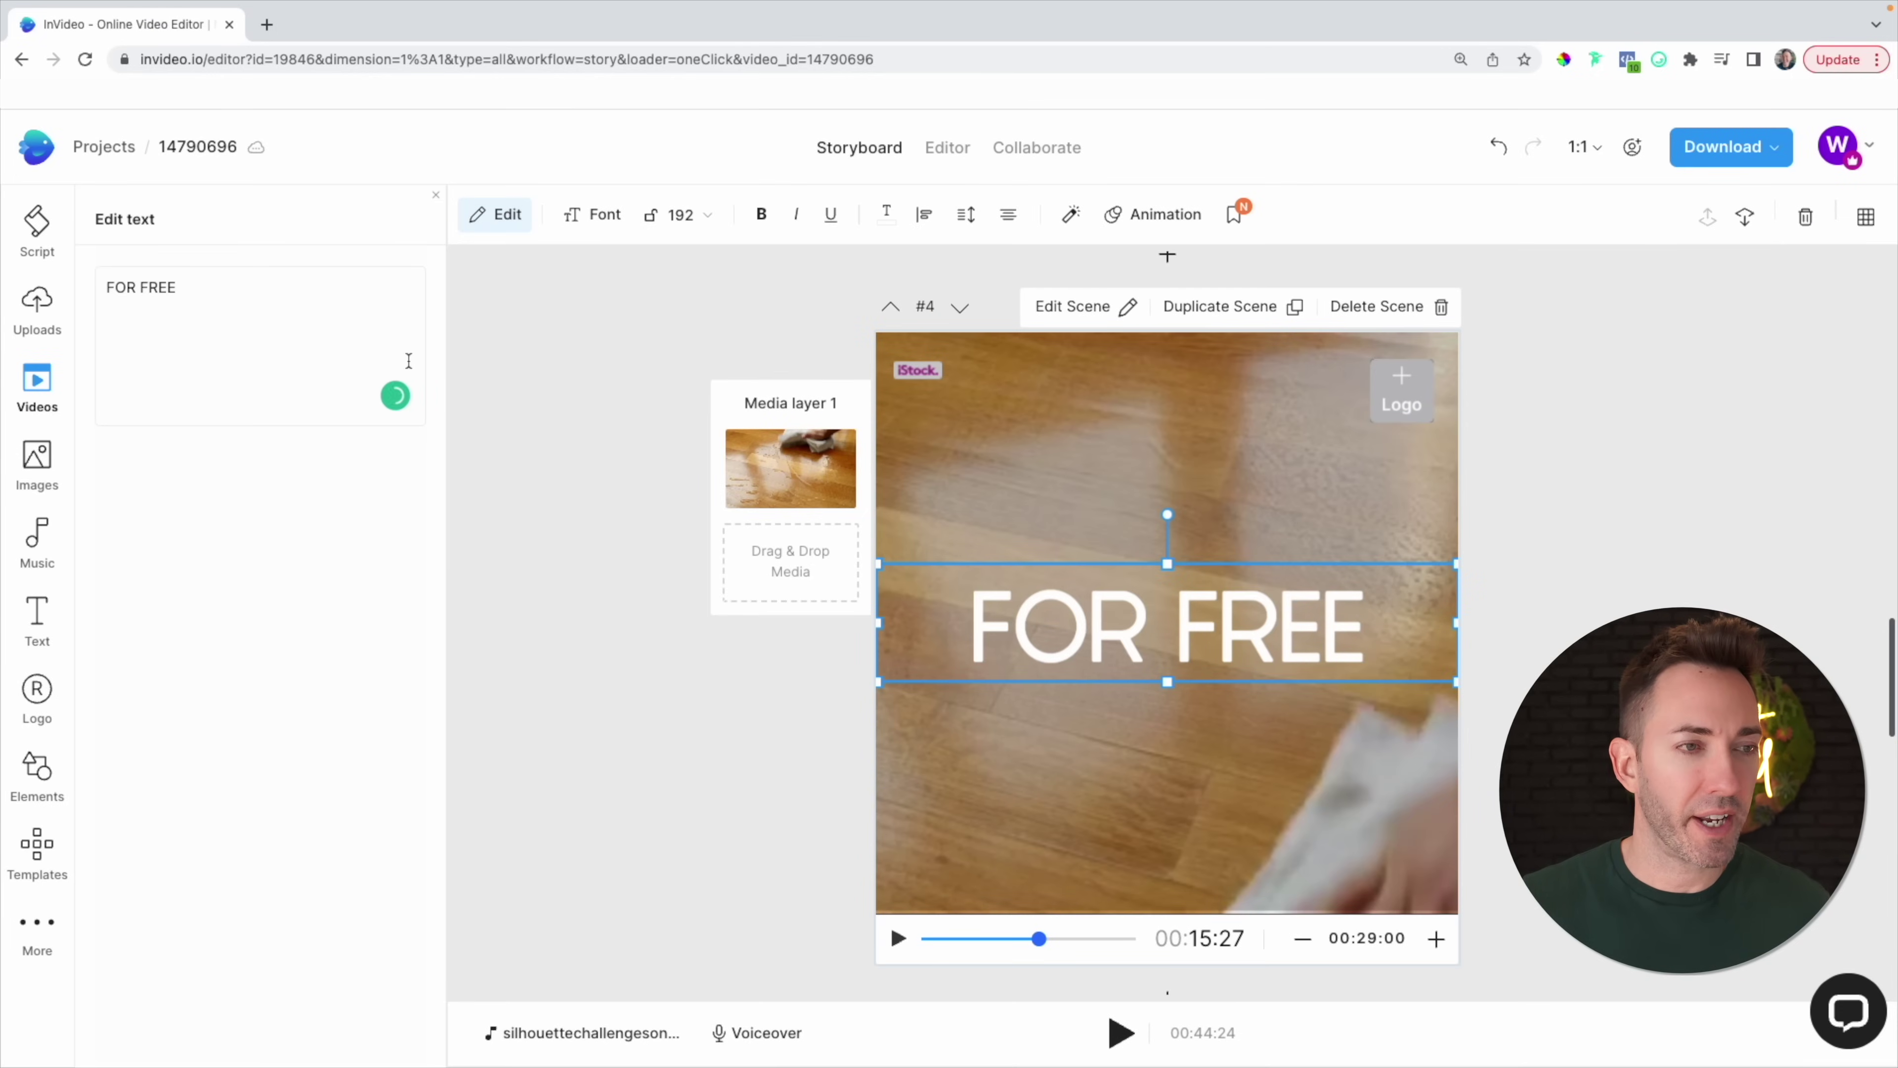
{"action": "key", "text": "ctrl+a"}
{"action": "type", "text": "Schedule today, enjoy "}
{"action": "type", "text": "your clean home tomorrow."}
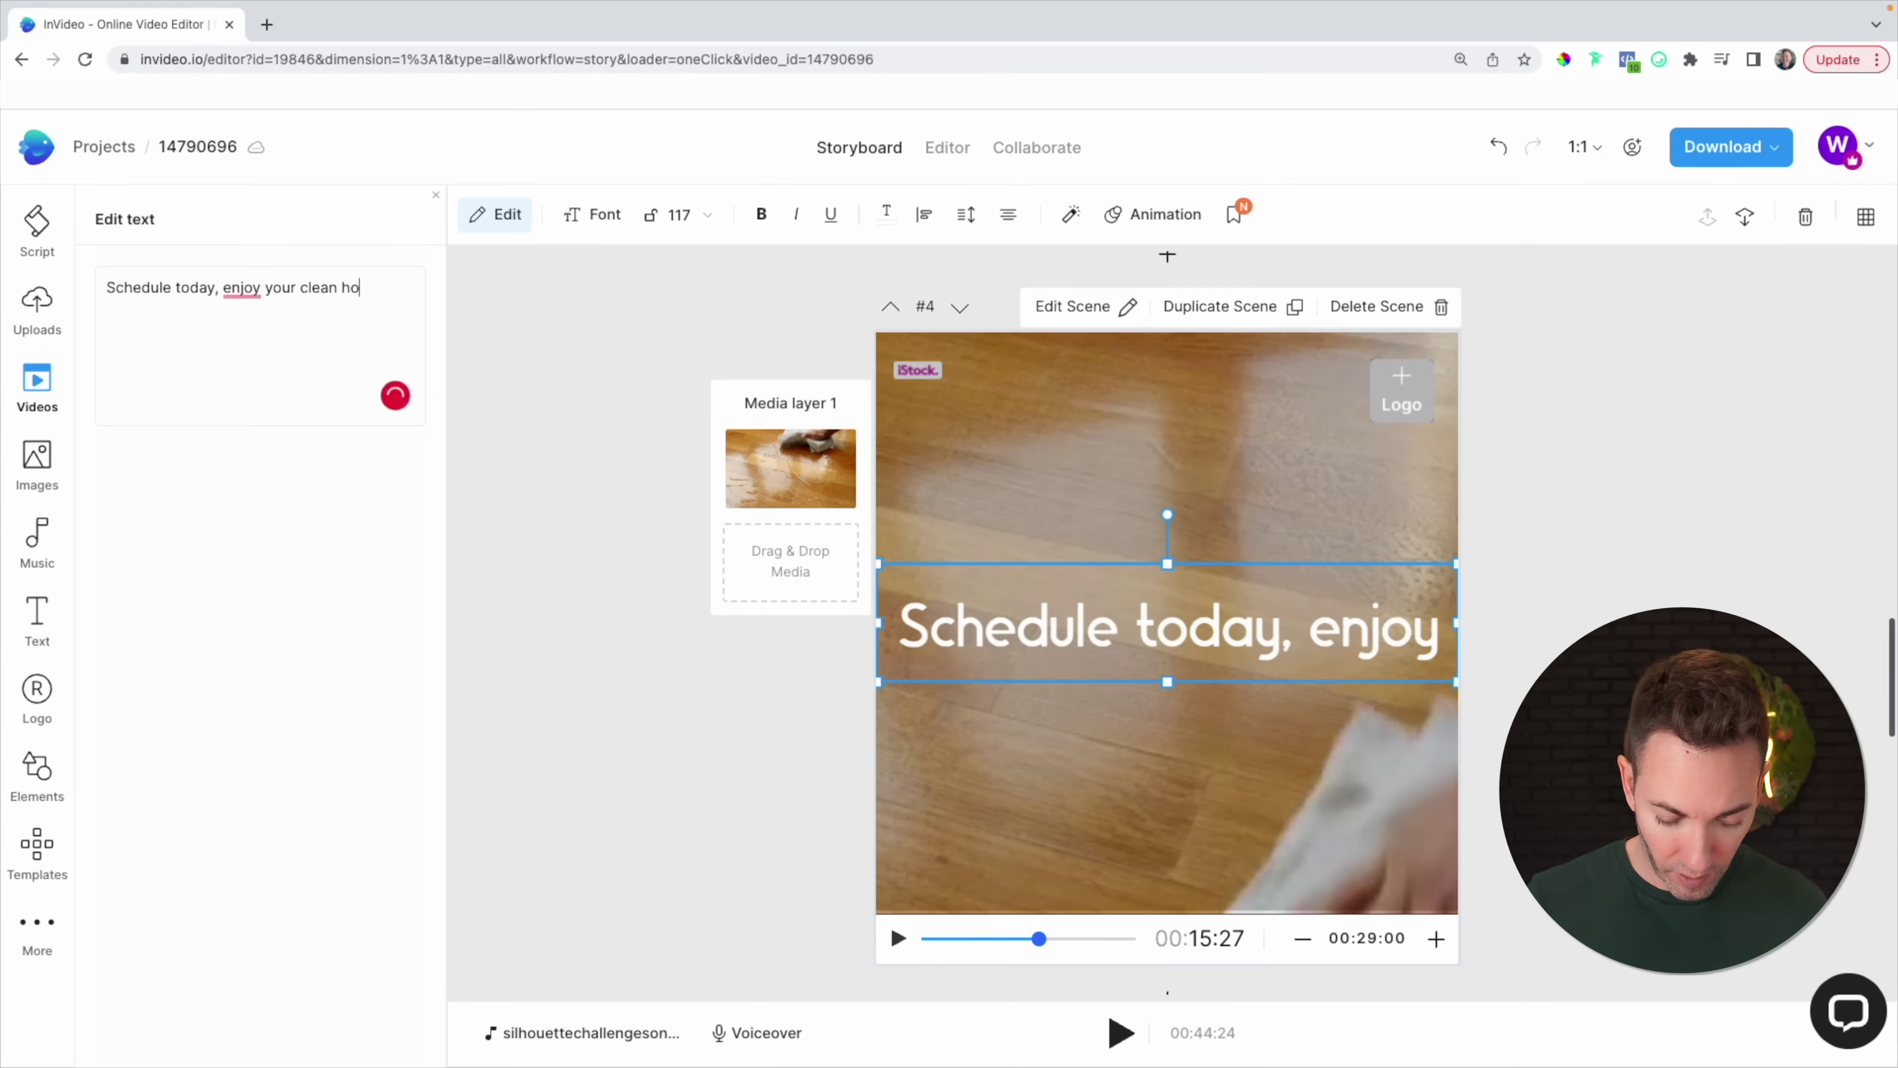
Upload logoAsset 2bank.png into scene 4's logo placeholder and shorten the scene's duration to 3 seconds.
{"action": "left_click", "coordinate": [1404, 392]}
{"action": "double_click", "coordinate": [550, 252]}
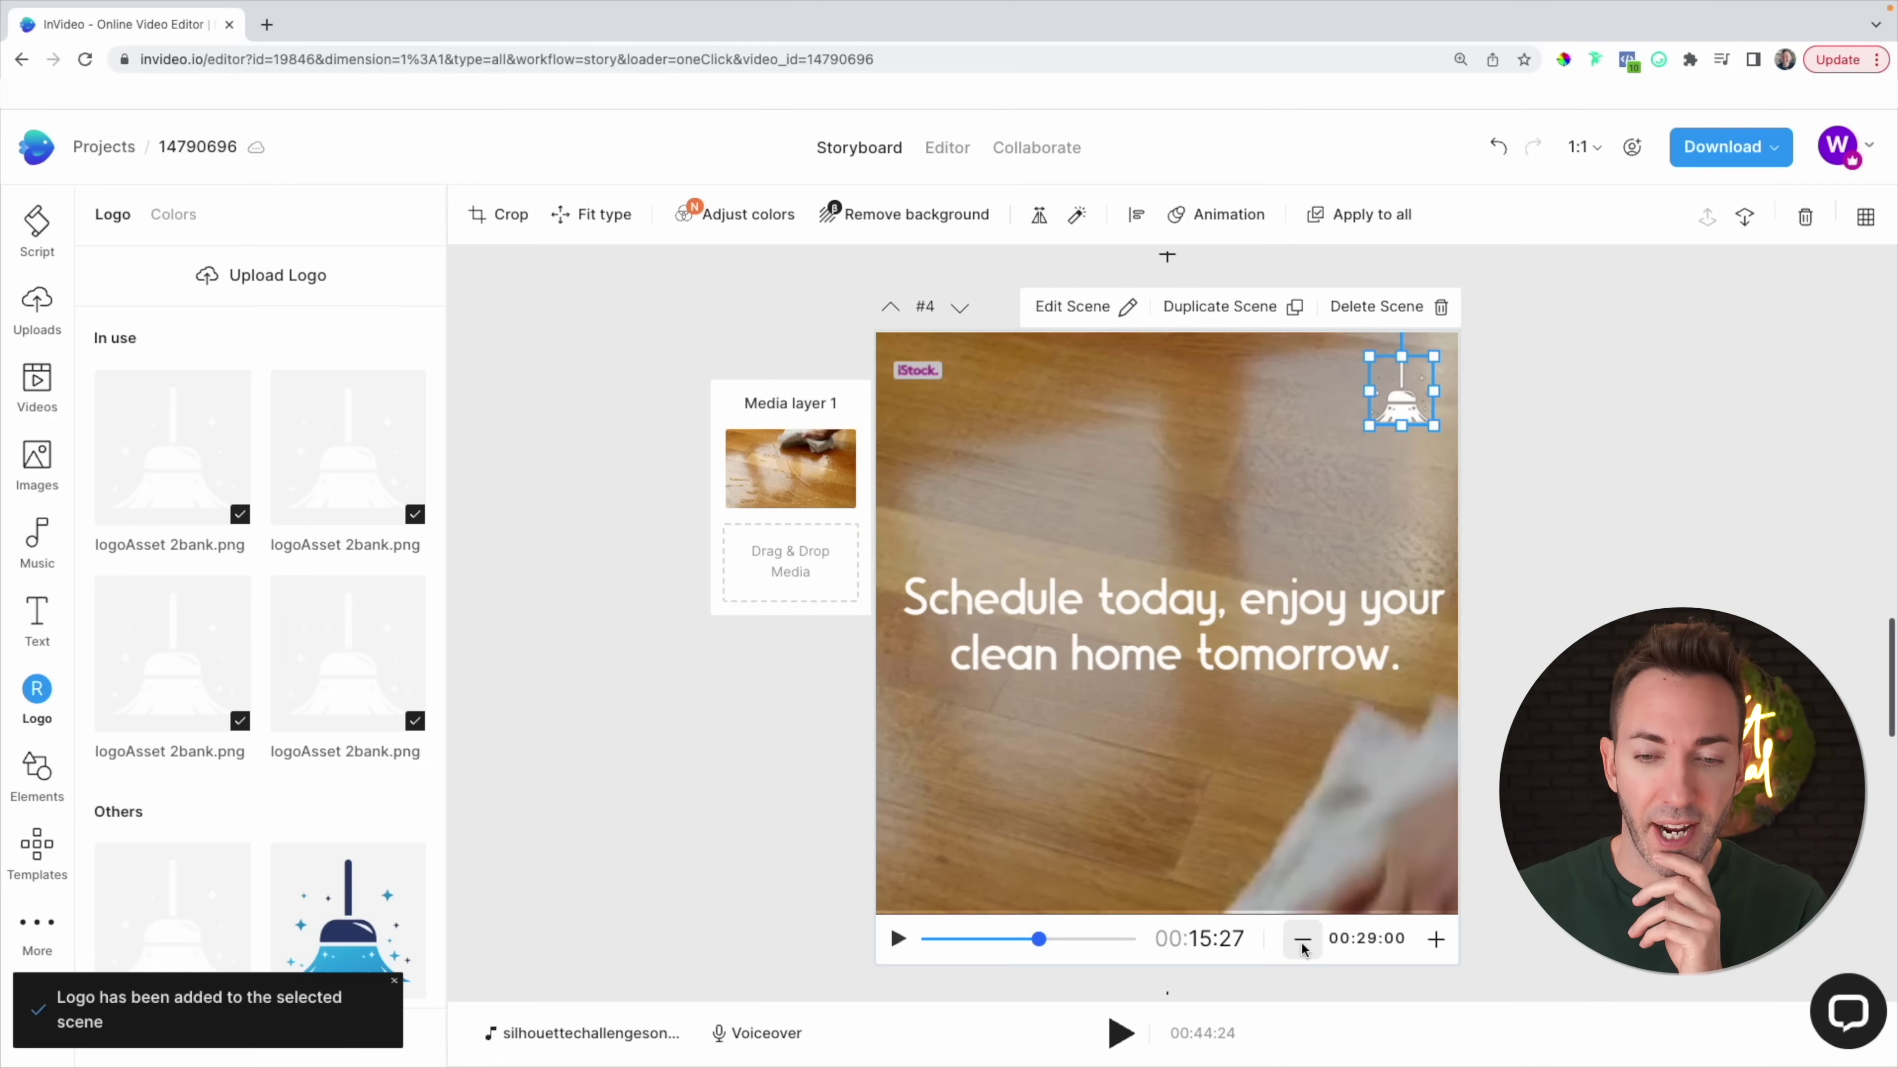
{"action": "left_click", "coordinate": [1302, 939]}
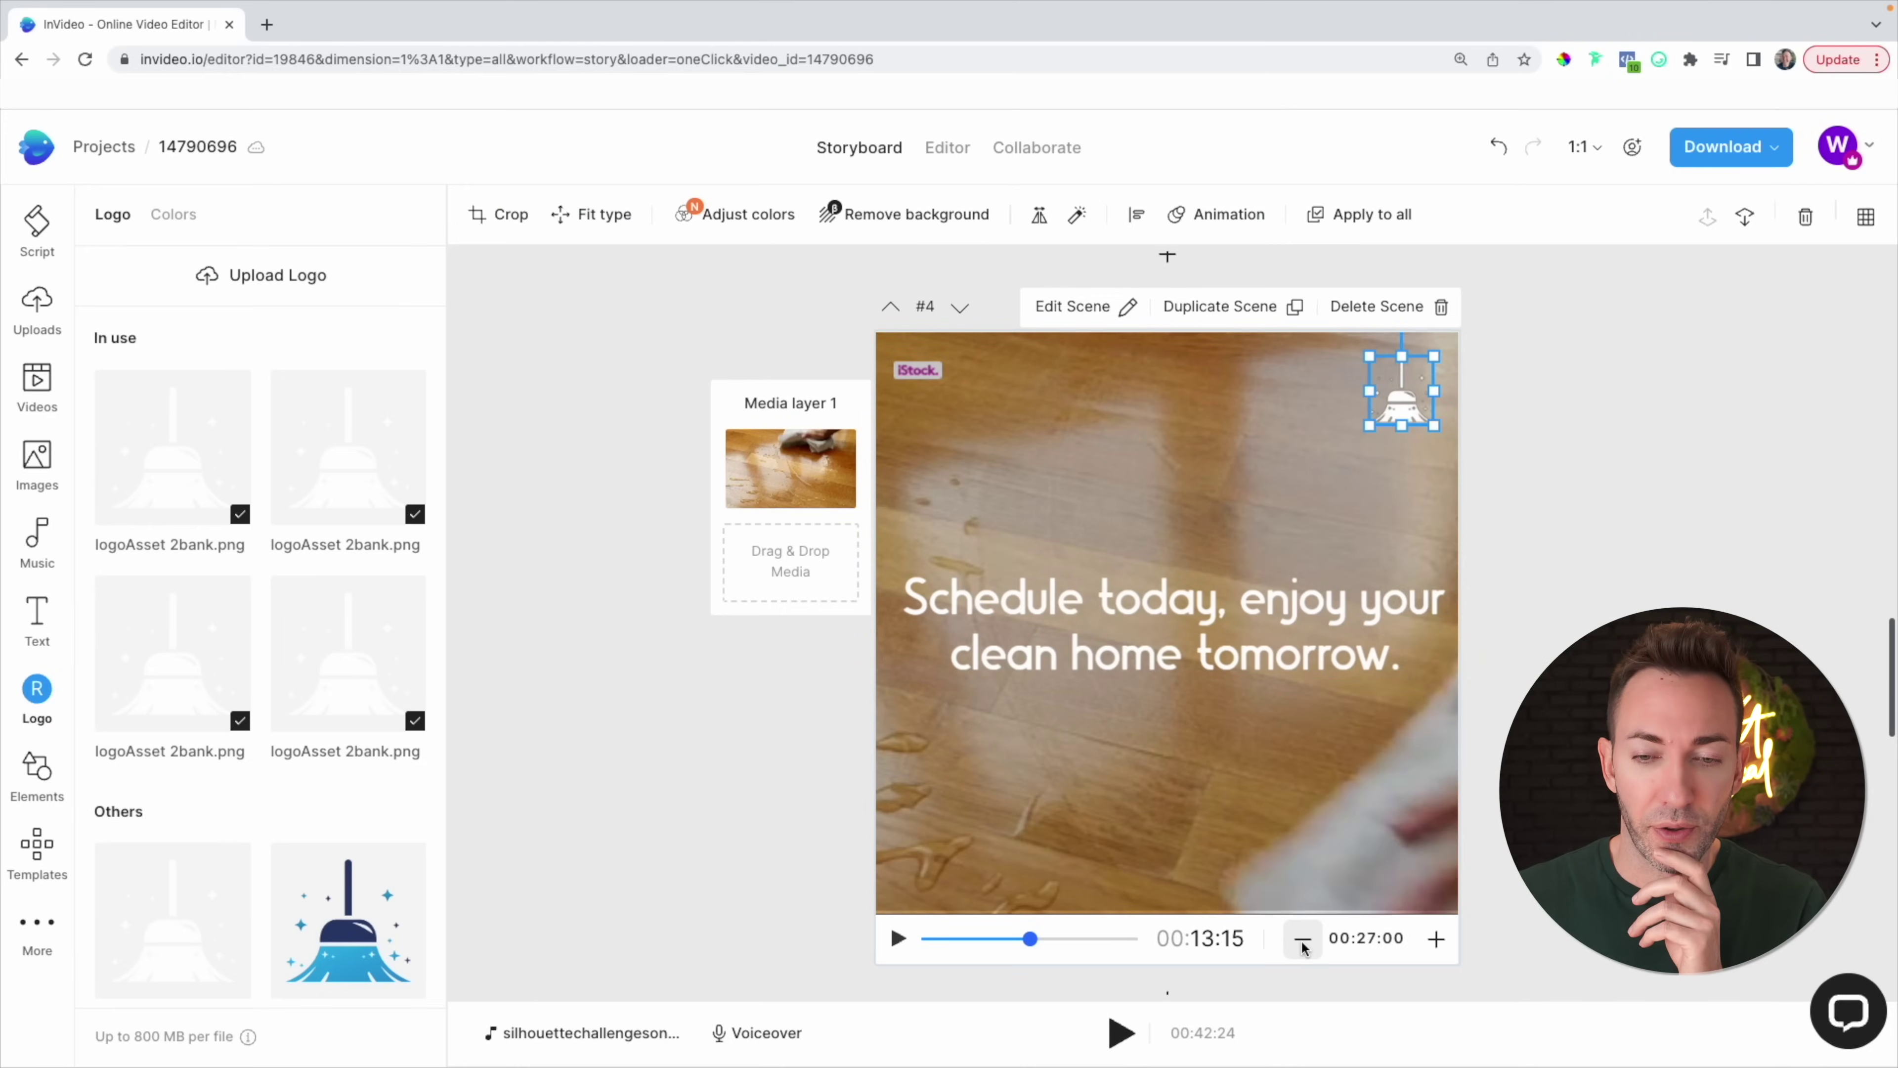
{"action": "left_click", "coordinate": [1303, 940]}
{"action": "left_click", "coordinate": [1303, 939]}
Delete scene 5 with the repeated "TODAY" text.
{"action": "scroll", "coordinate": [1484, 813], "scroll_direction": "down", "scroll_amount": 5}
{"action": "scroll", "coordinate": [1484, 812], "scroll_direction": "down", "scroll_amount": 5}
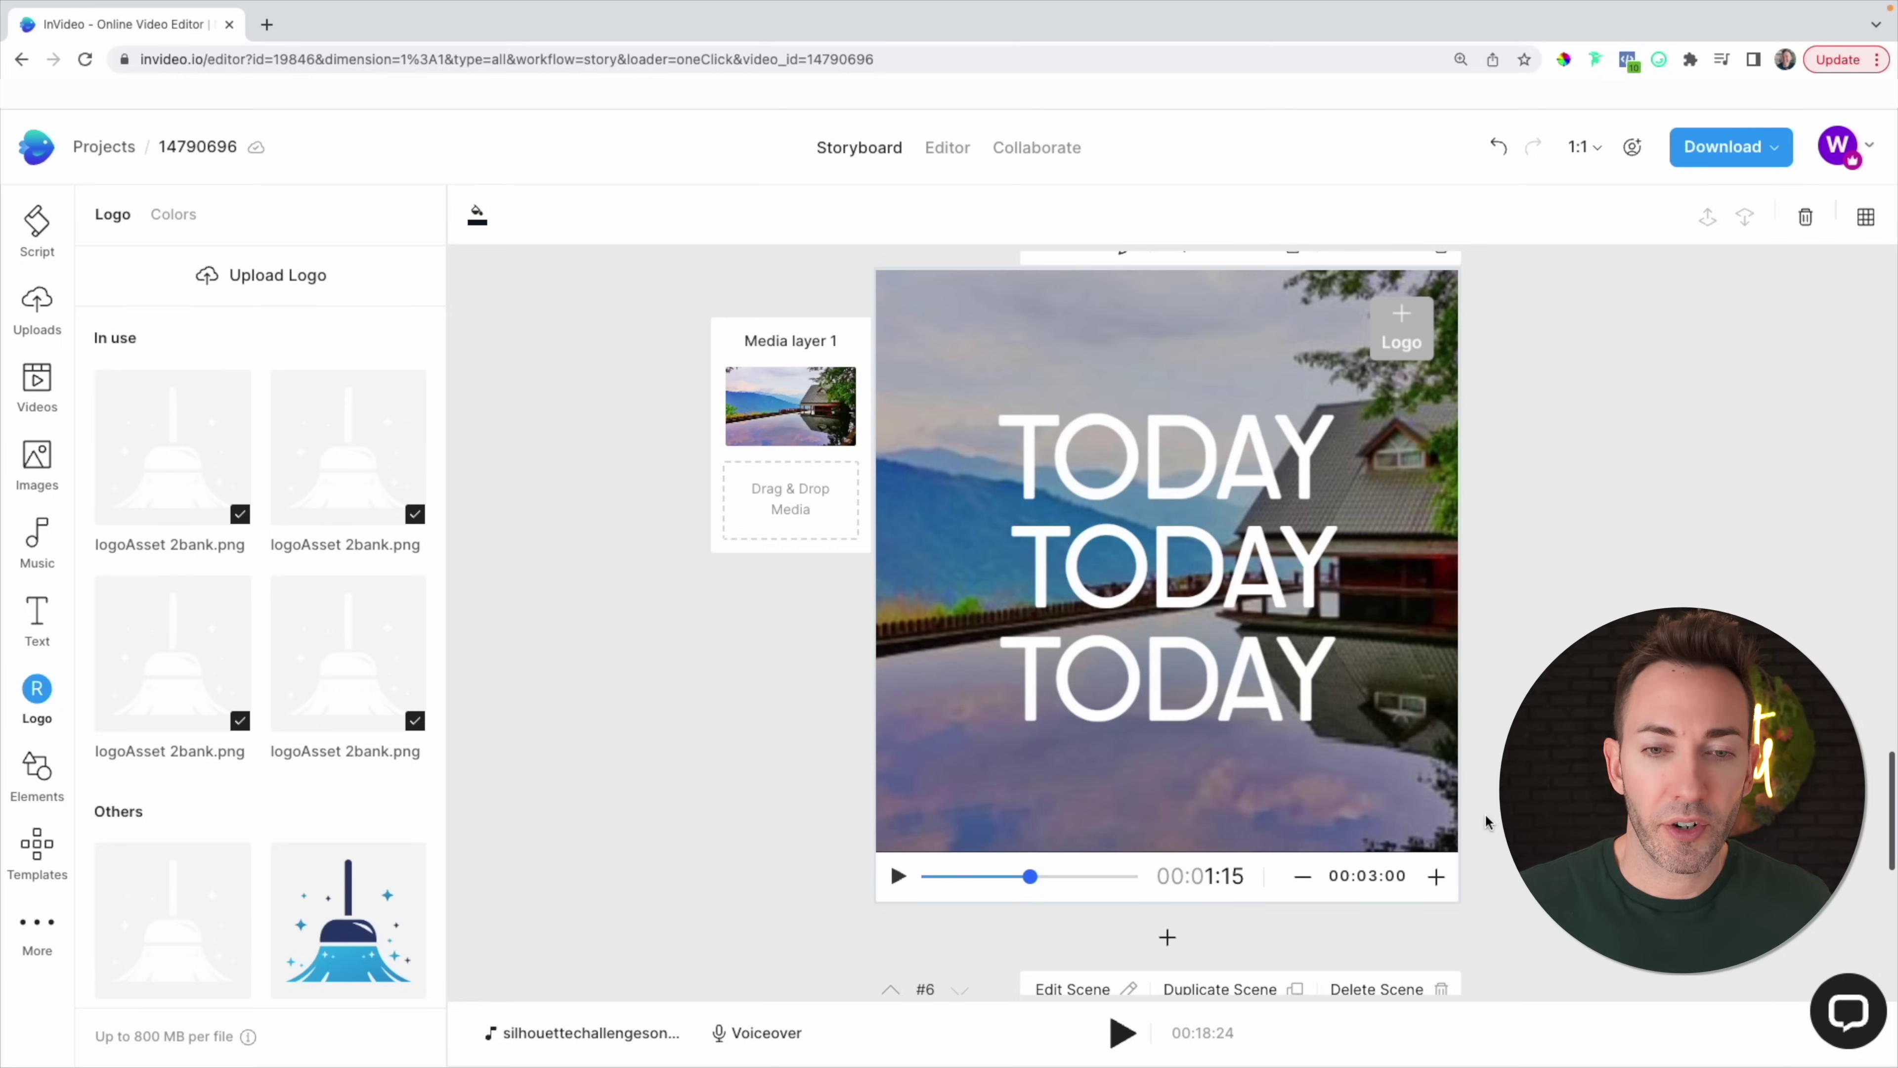
{"action": "scroll", "coordinate": [1484, 813], "scroll_direction": "up", "scroll_amount": 1}
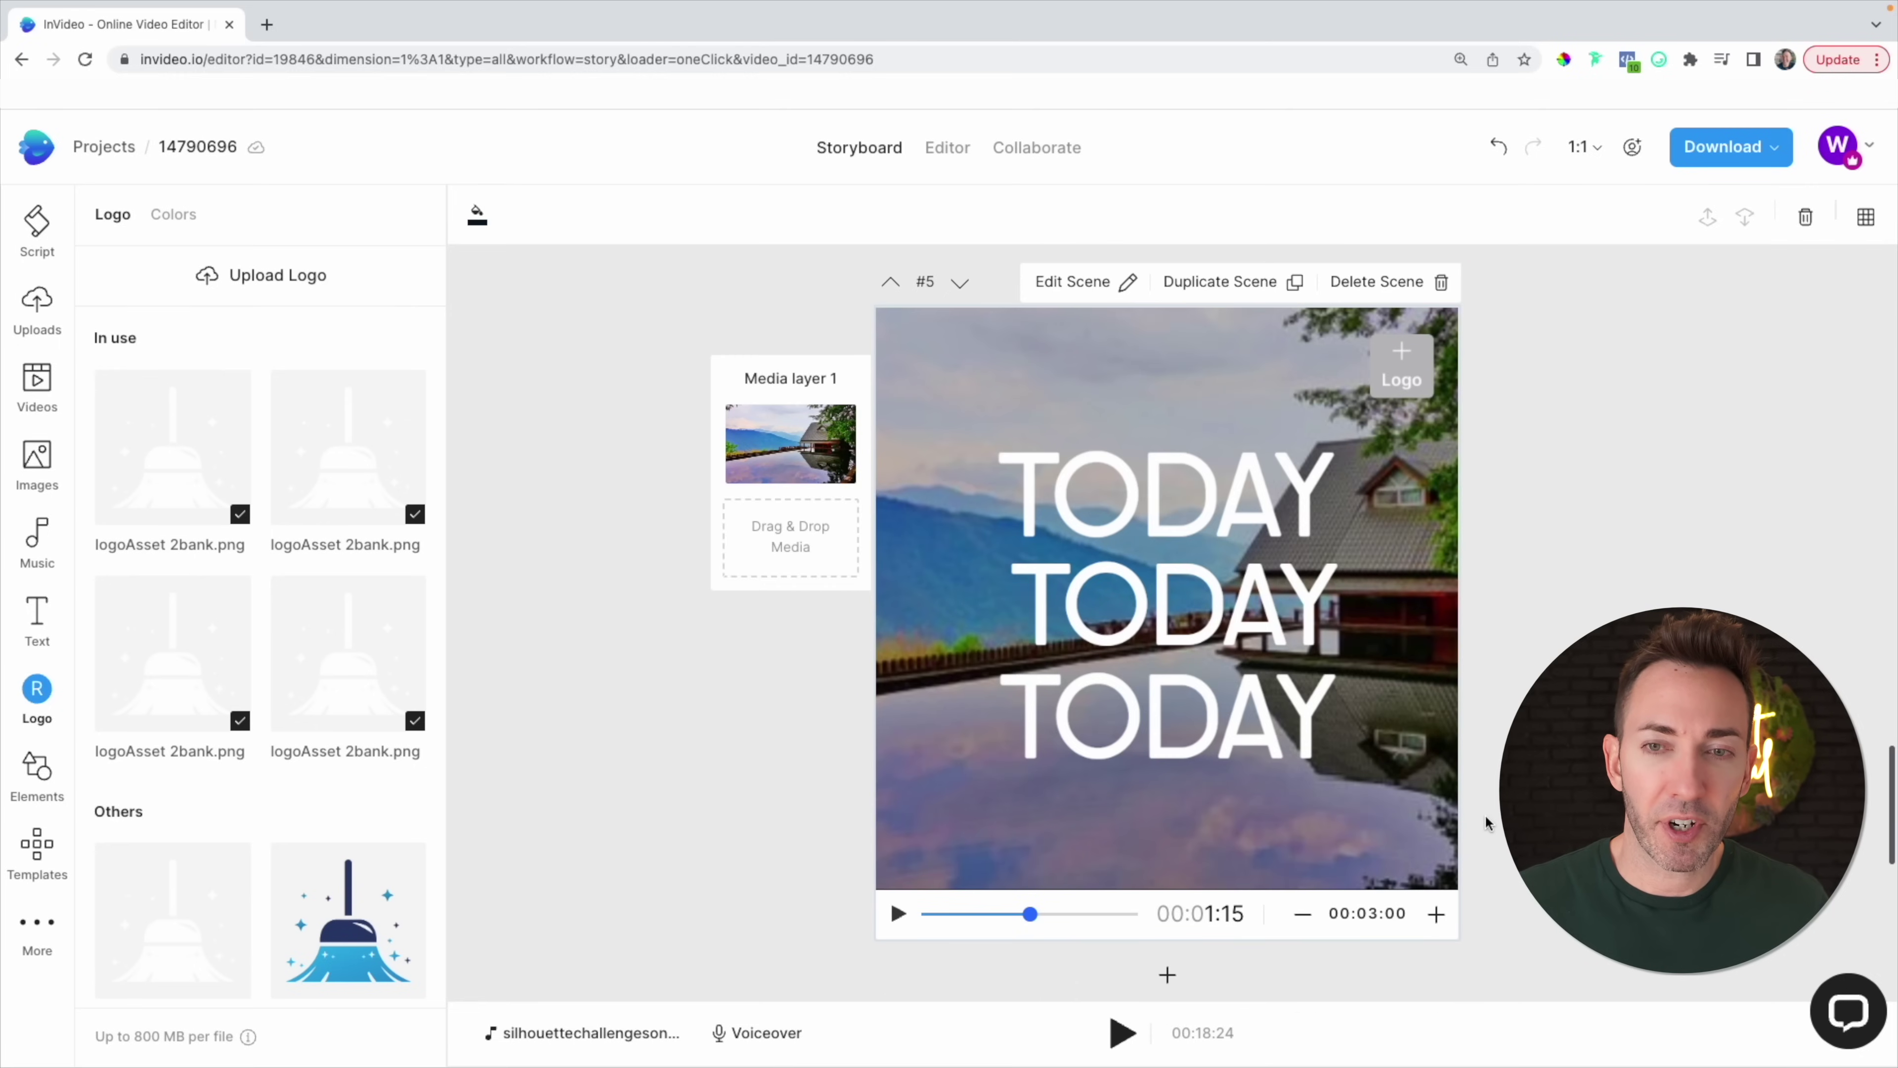
{"action": "left_click", "coordinate": [1368, 283]}
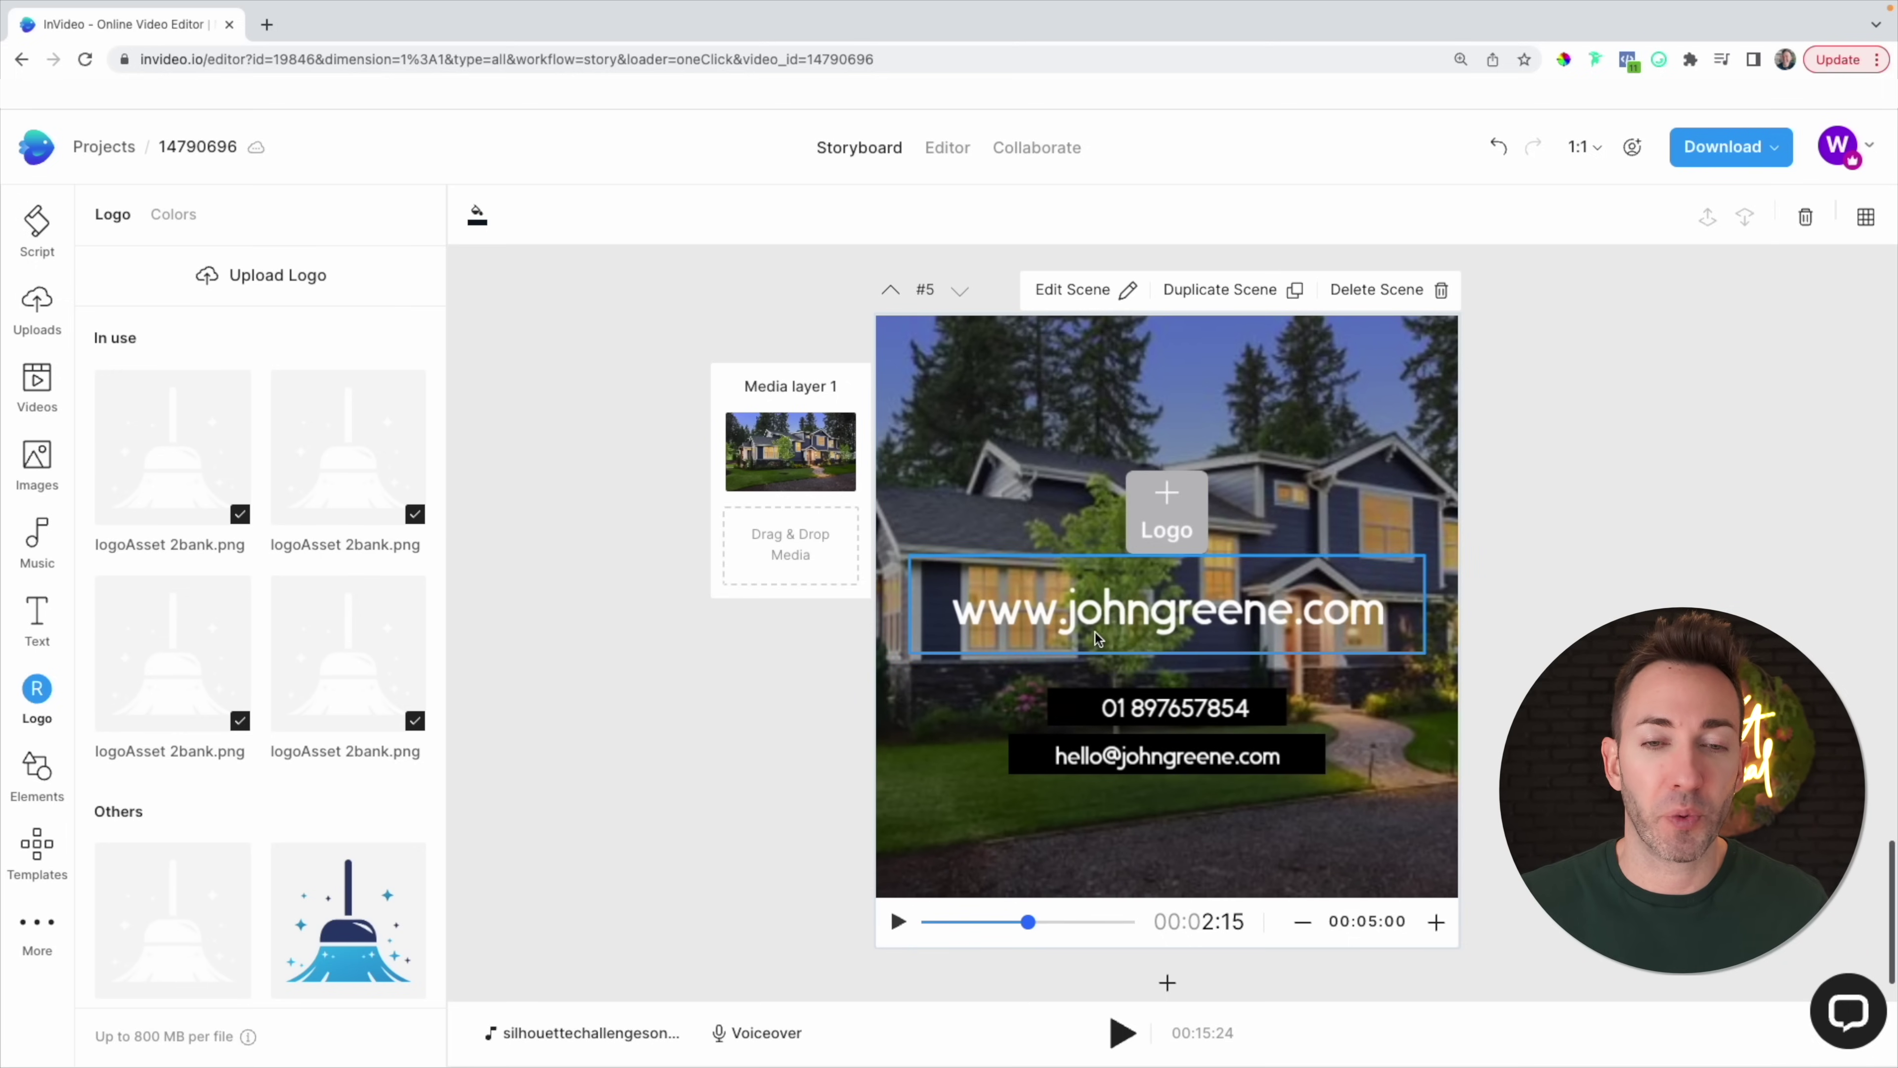
{"action": "left_click", "coordinate": [1117, 616]}
{"action": "type", "text": "cleanpros.com"}
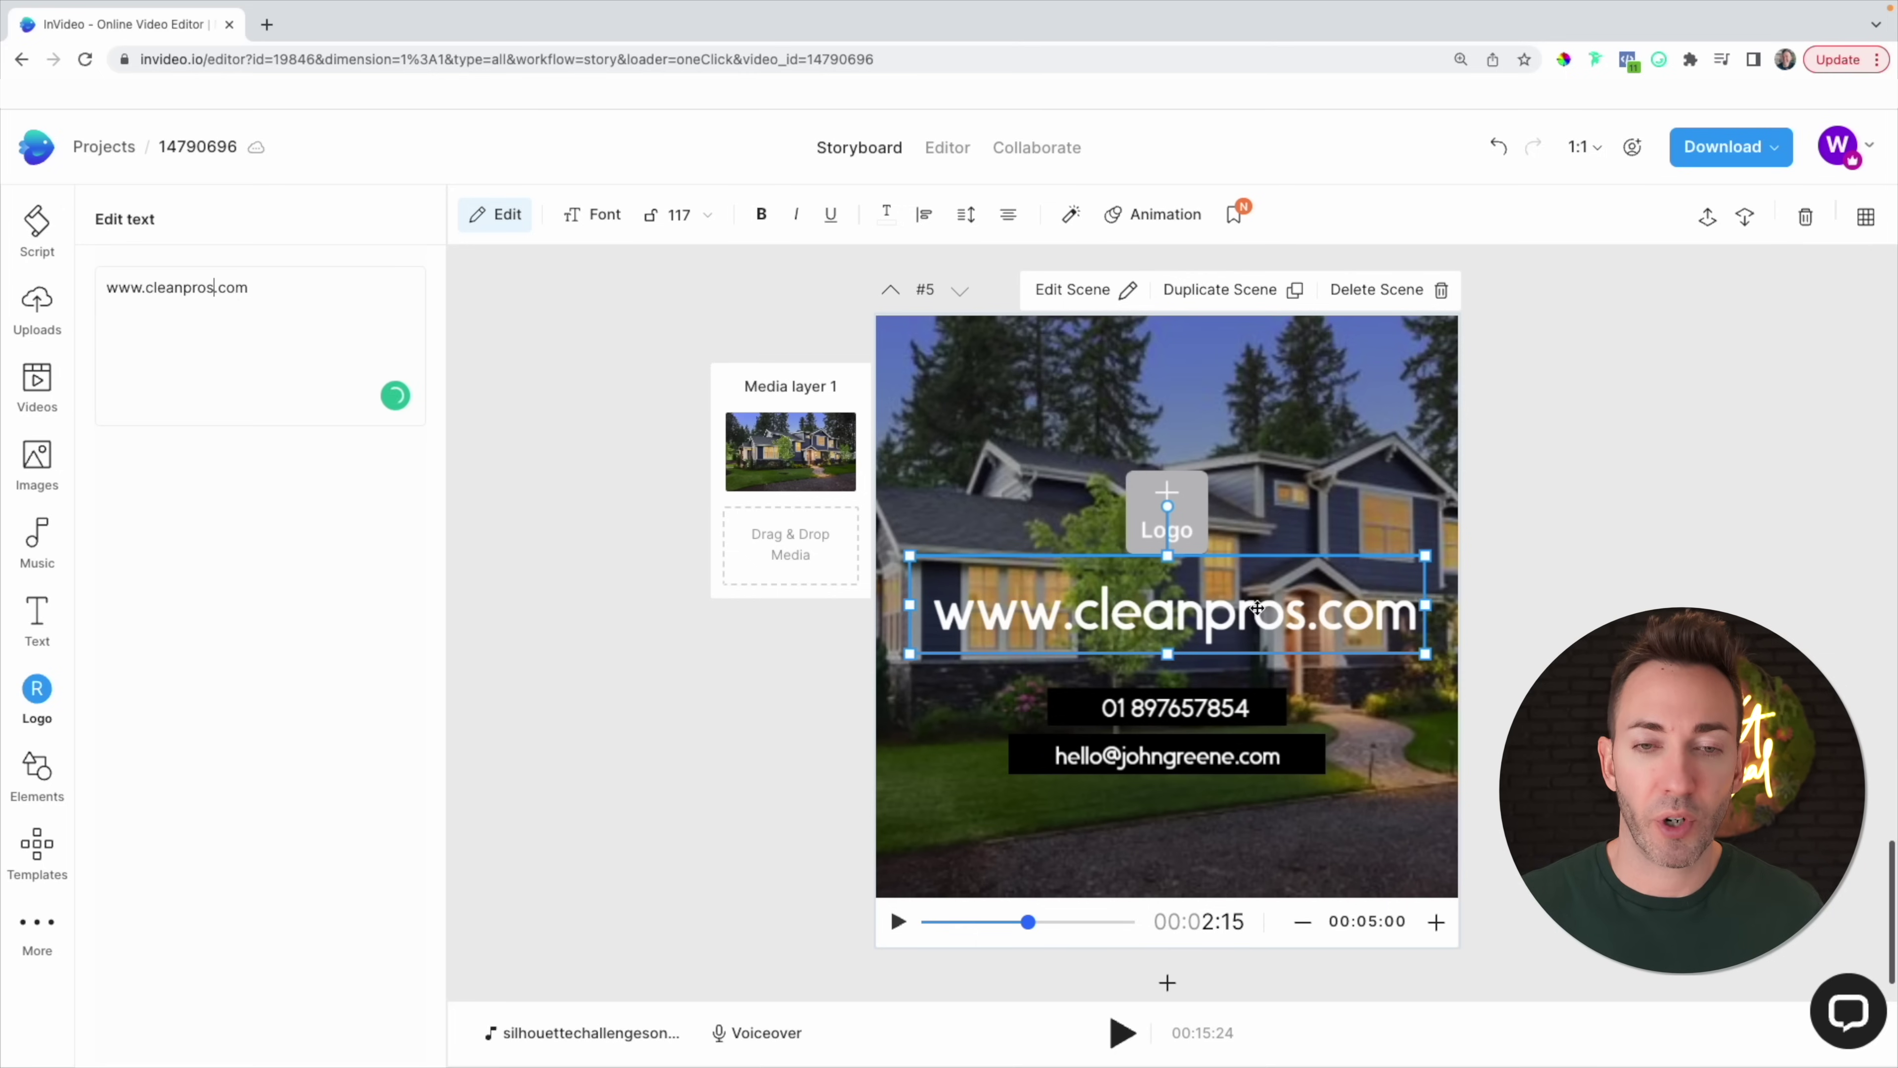
{"action": "left_click", "coordinate": [1195, 710]}
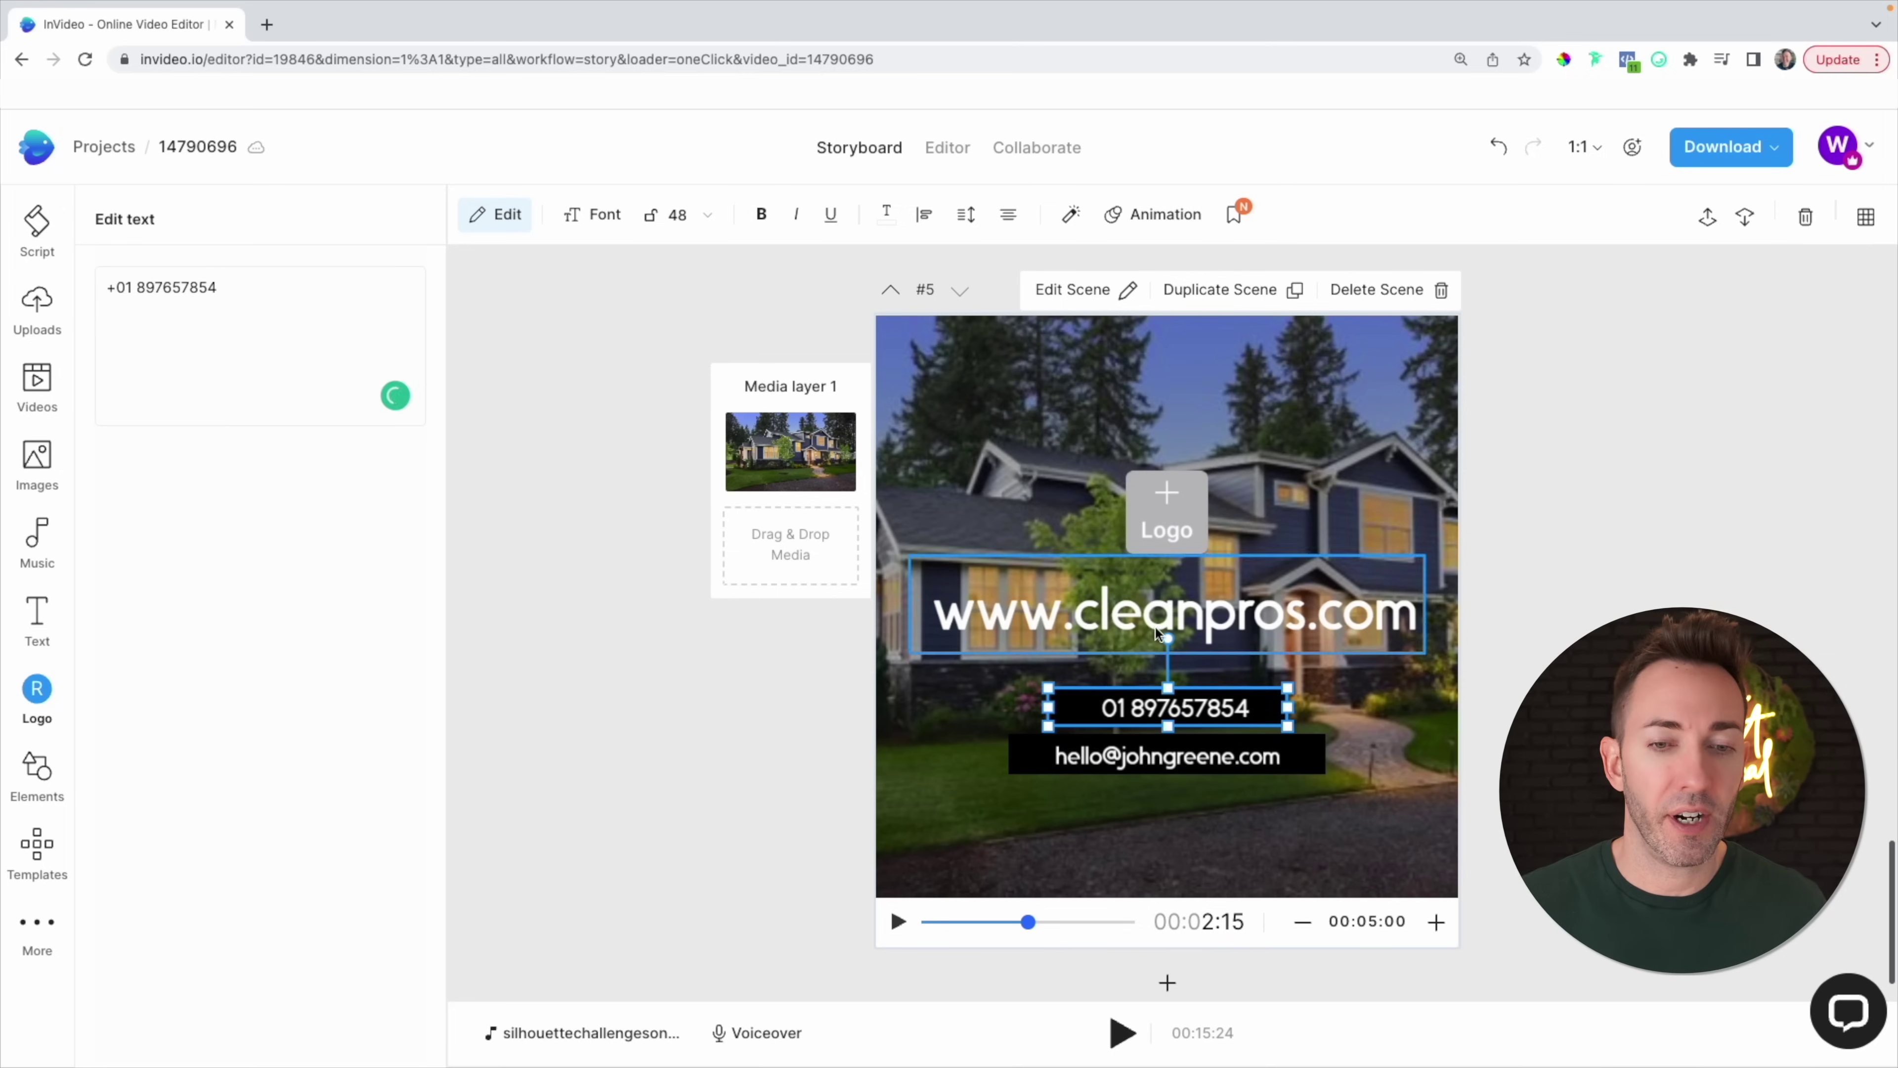
{"action": "left_click", "coordinate": [1155, 761]}
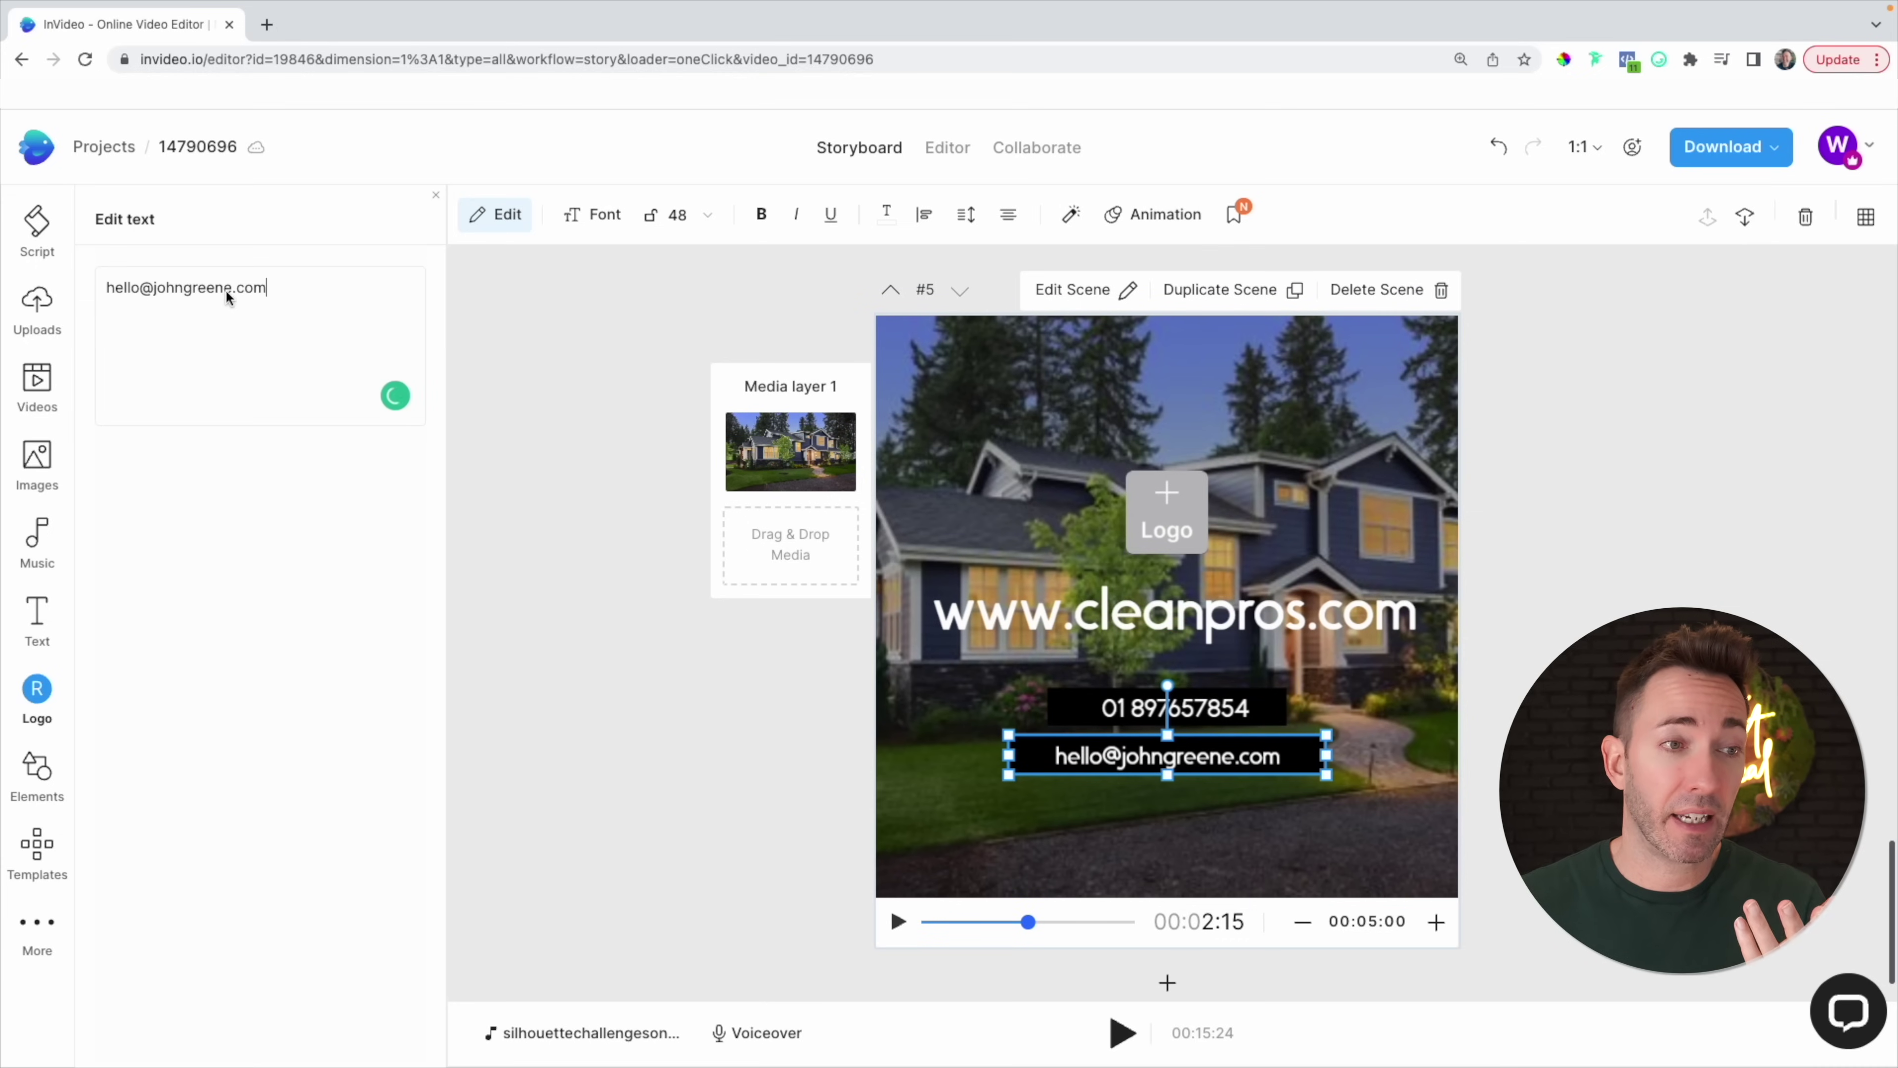
{"action": "key", "text": "super+a"}
{"action": "type", "text": "20% off for new customers"}
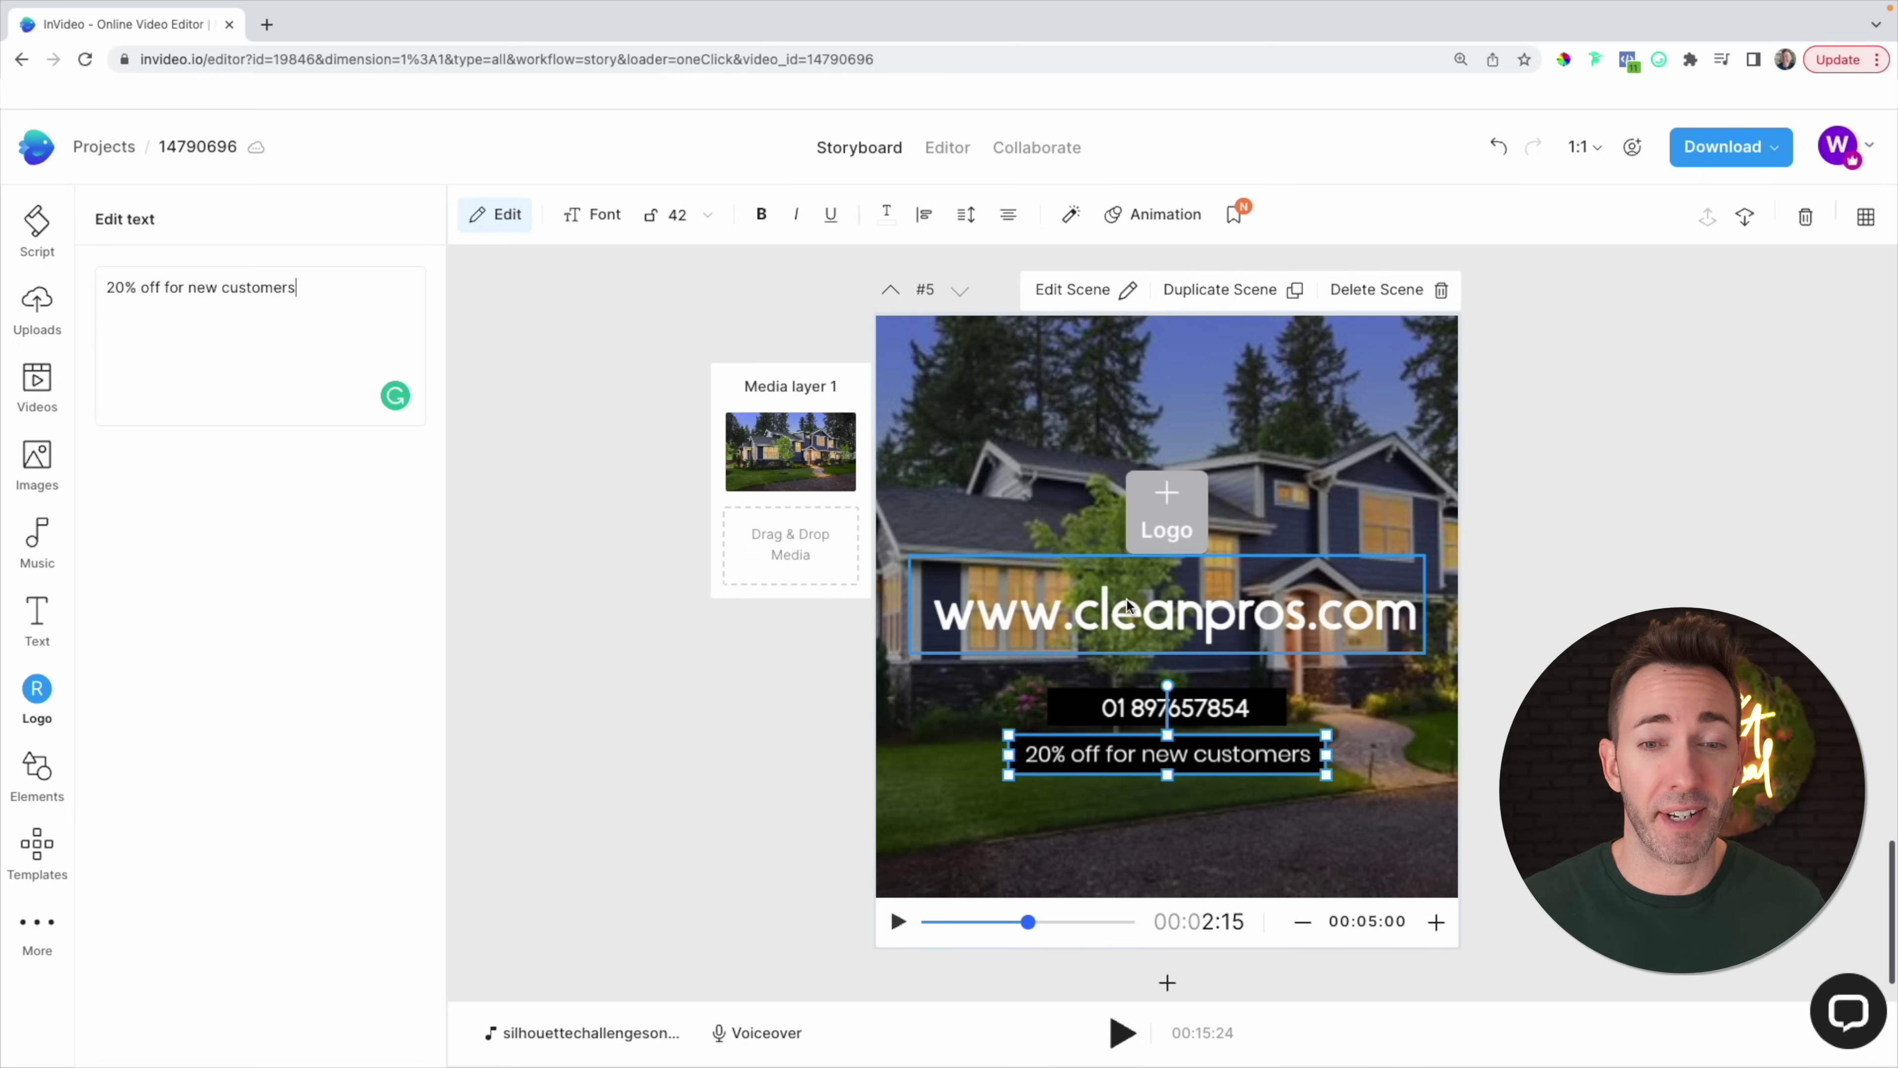
Upload logoAsset 2bank.png into the logo placeholder above the web address in the final scene.
{"action": "left_click", "coordinate": [1166, 493]}
{"action": "double_click", "coordinate": [599, 250]}
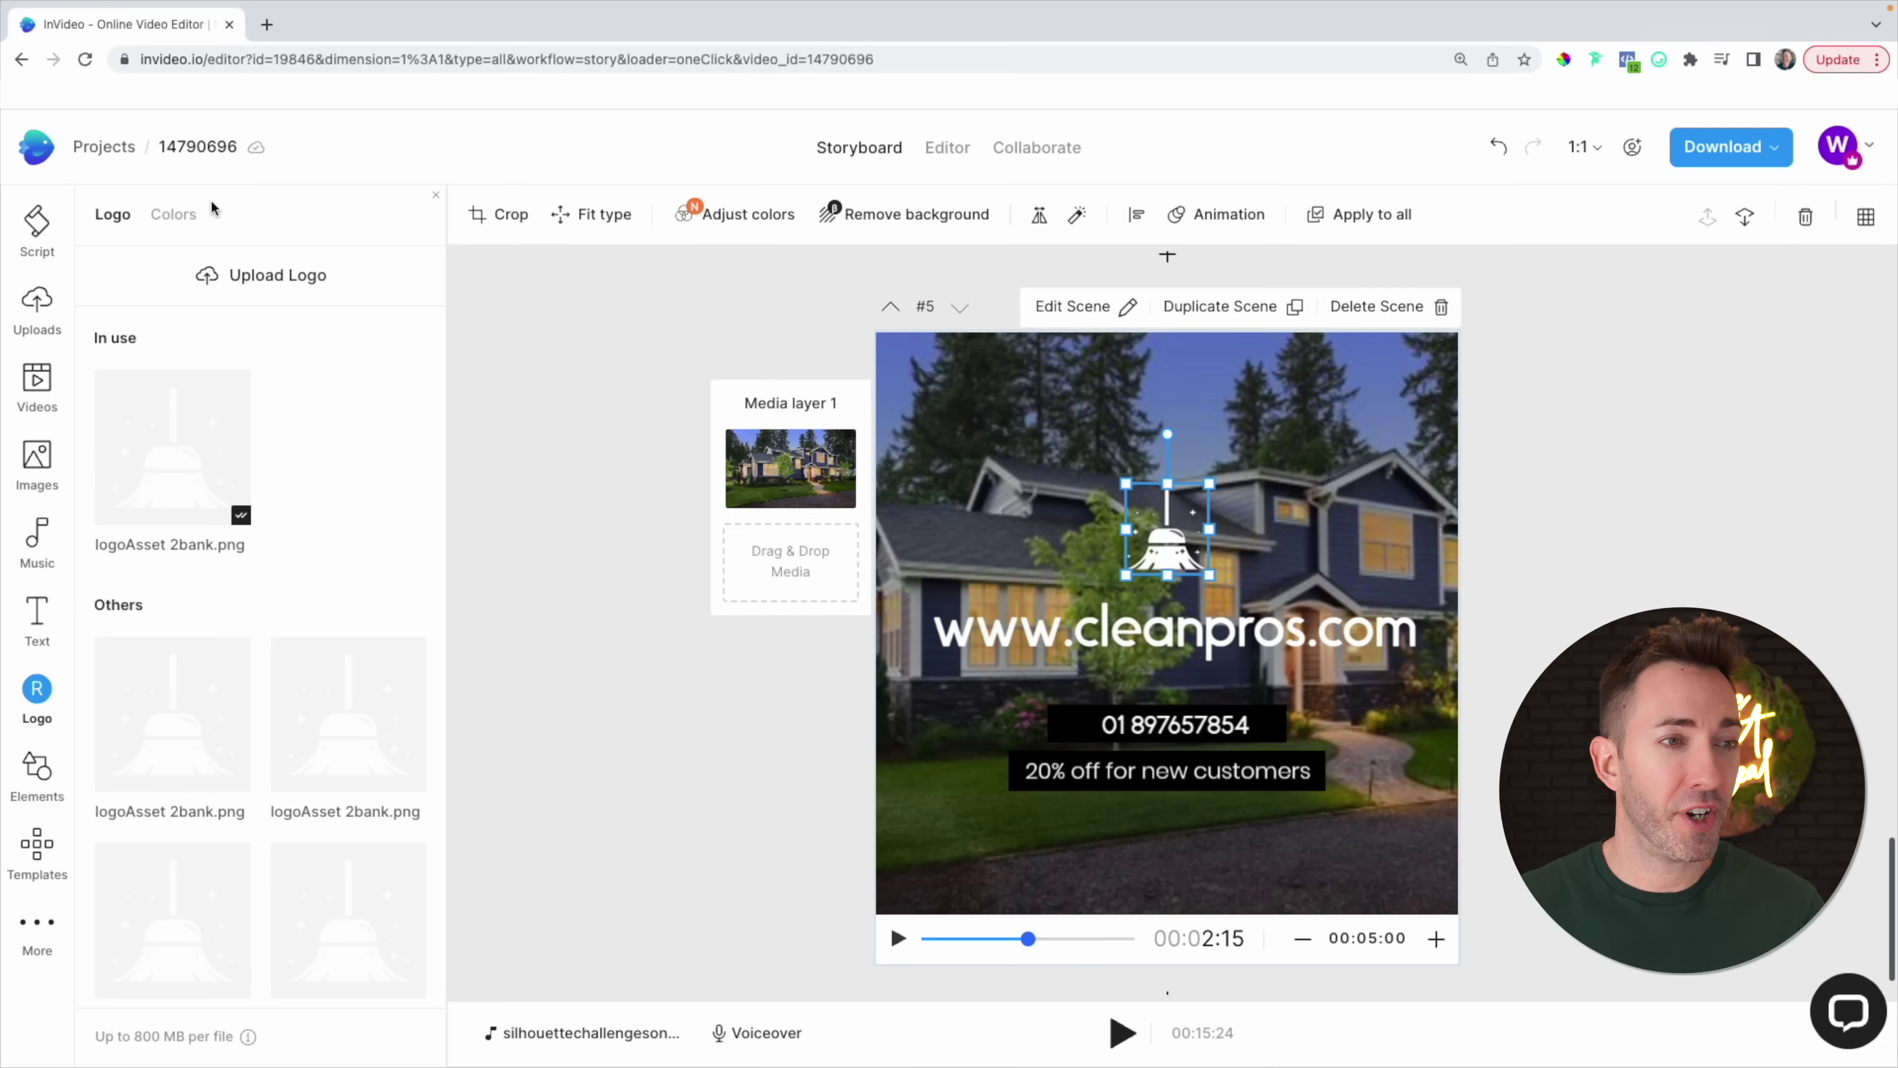
Search the stock videos for "clean house" and replace the final scene's house image with the full 16-second clip of a plant and sofa.
{"action": "left_click", "coordinate": [38, 381]}
{"action": "type", "text": "clean house"}
{"action": "key", "text": "Return"}
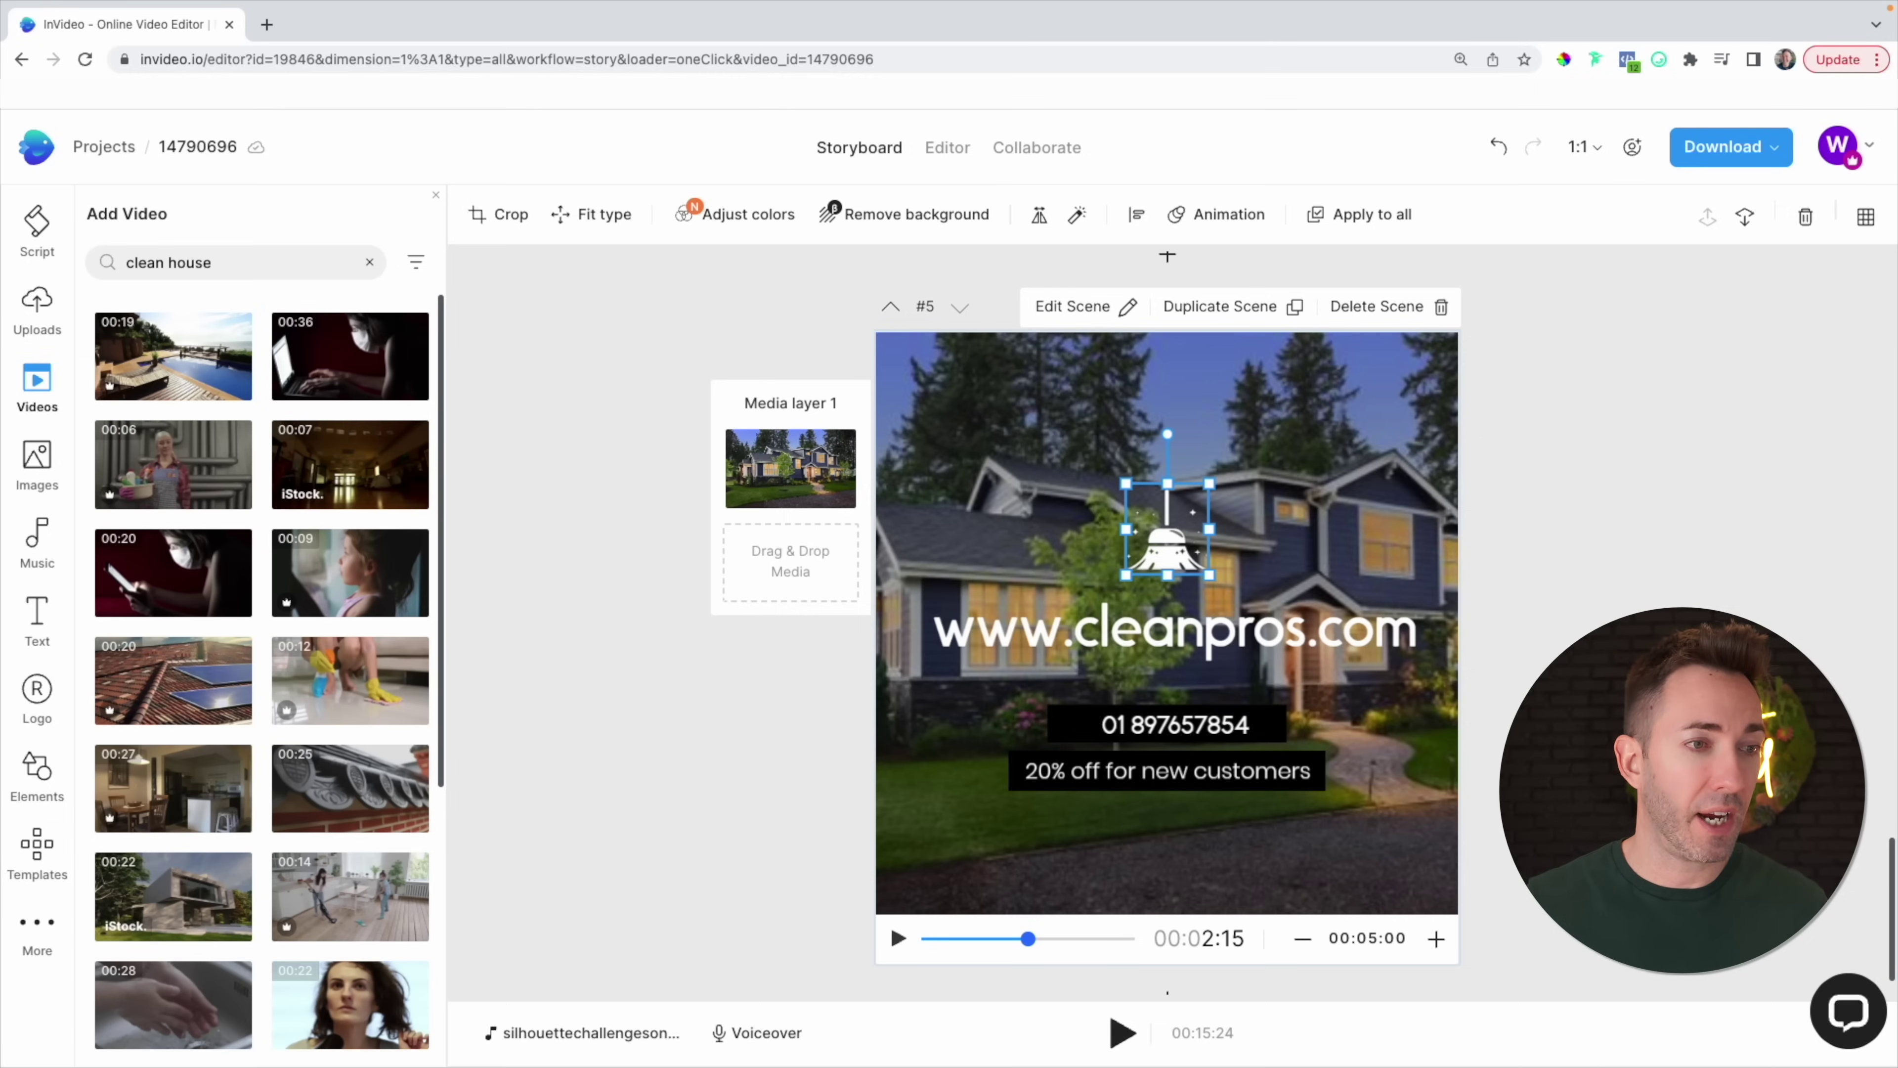
{"action": "scroll", "coordinate": [229, 441], "scroll_direction": "down", "scroll_amount": 3}
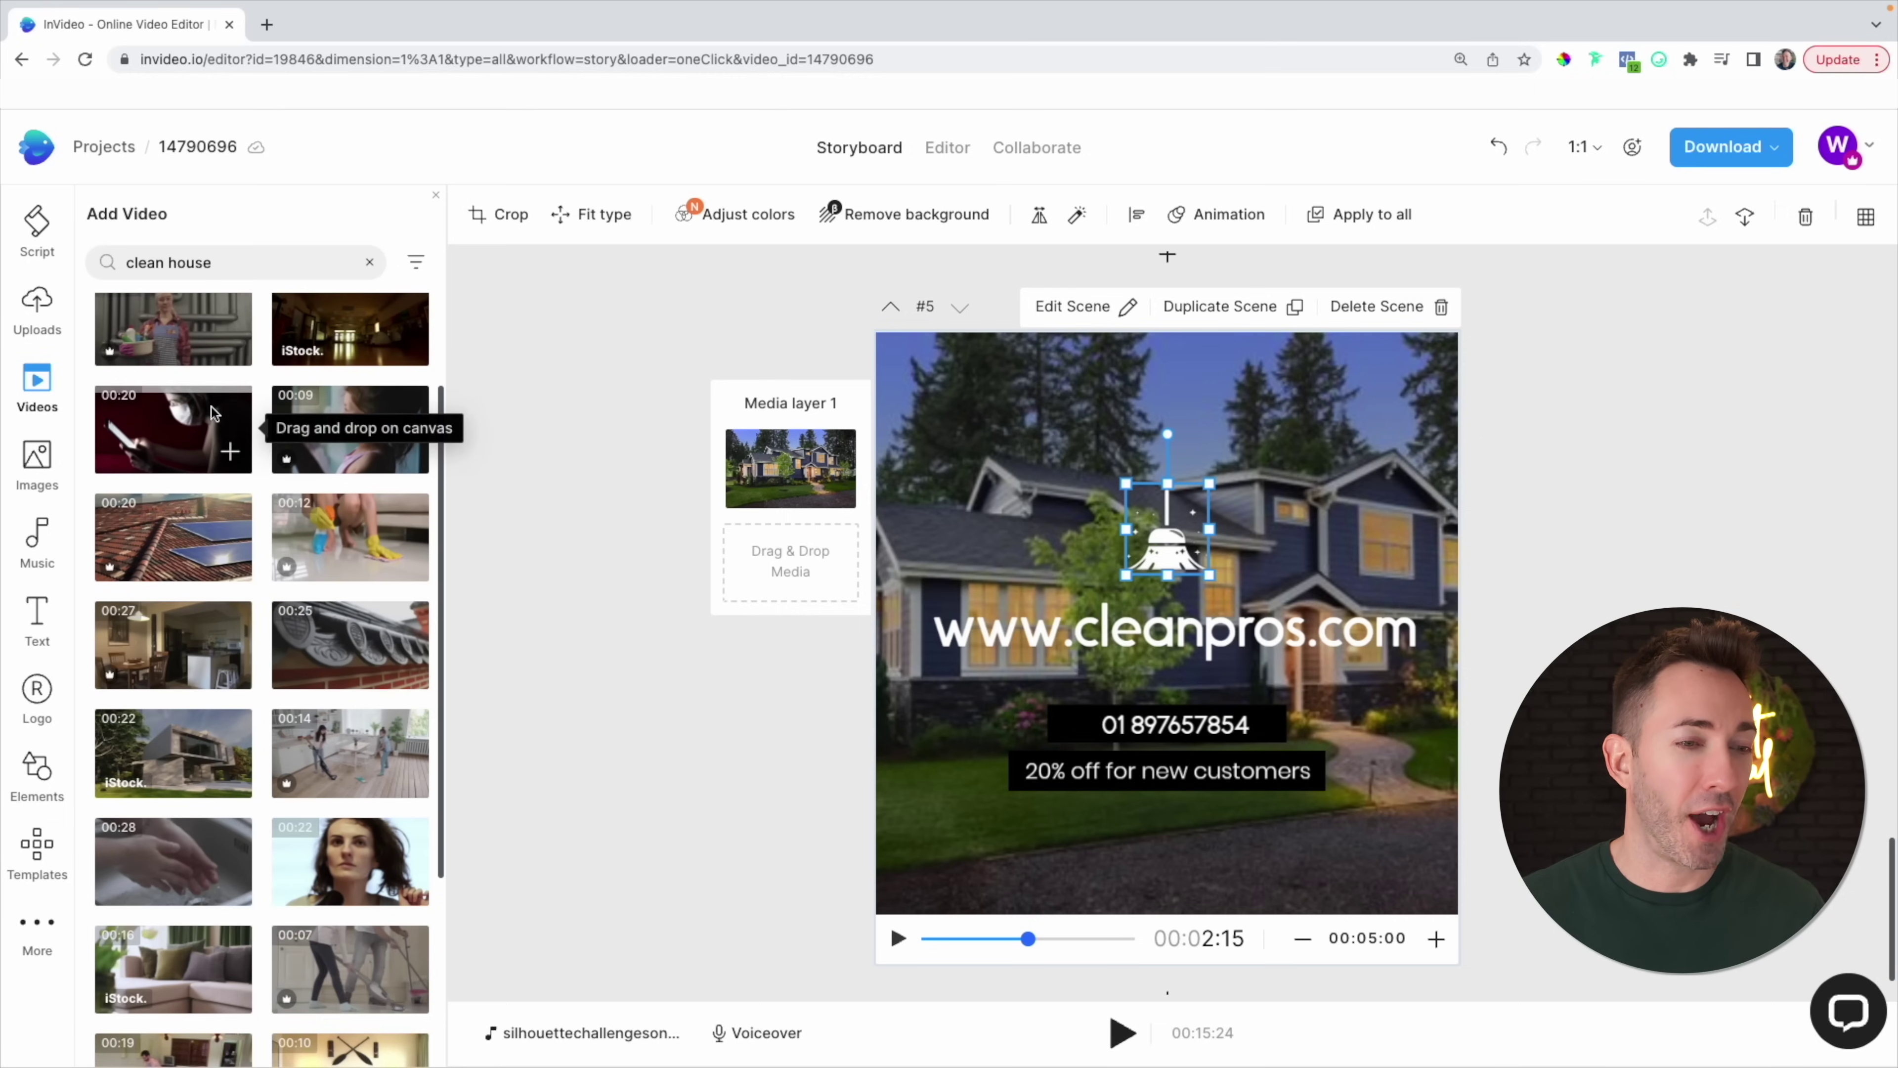
{"action": "scroll", "coordinate": [232, 464], "scroll_direction": "down", "scroll_amount": 5}
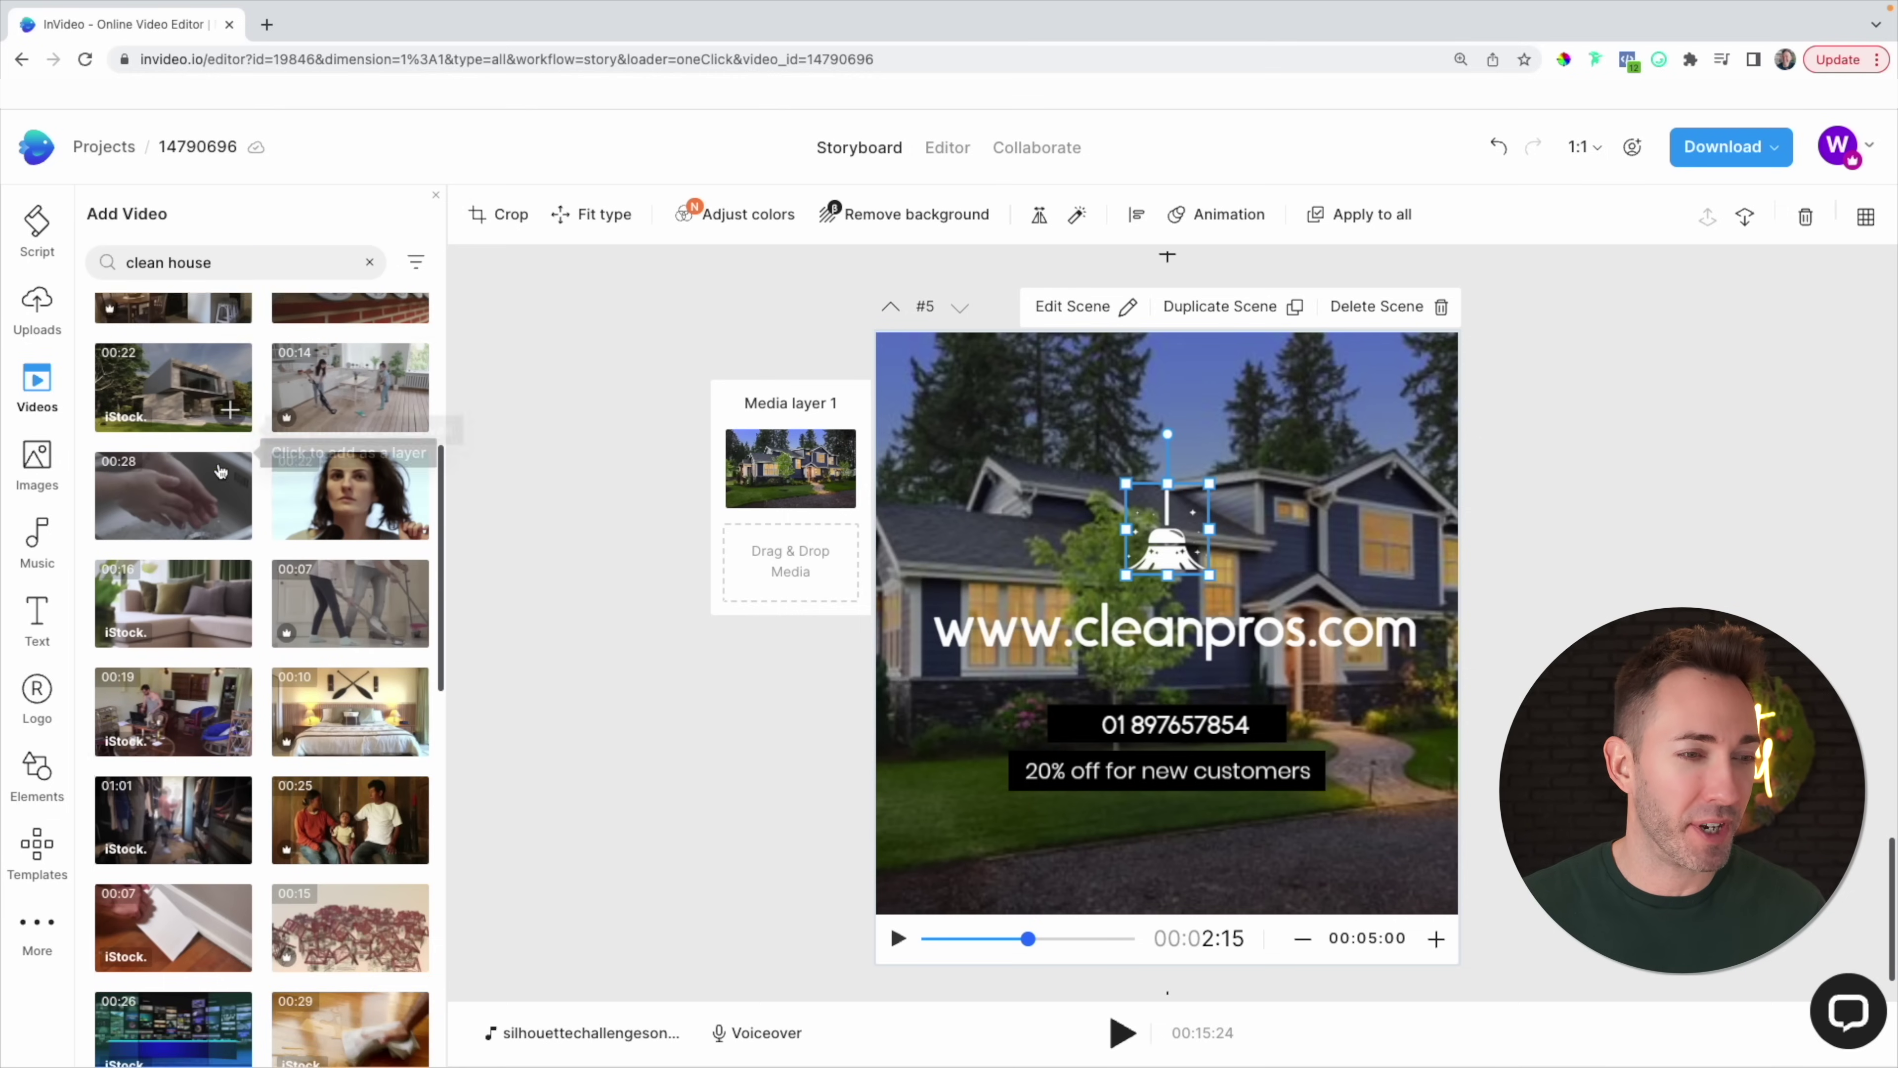
{"action": "left_click_drag", "start_coordinate": [237, 493], "coordinate": [755, 576]}
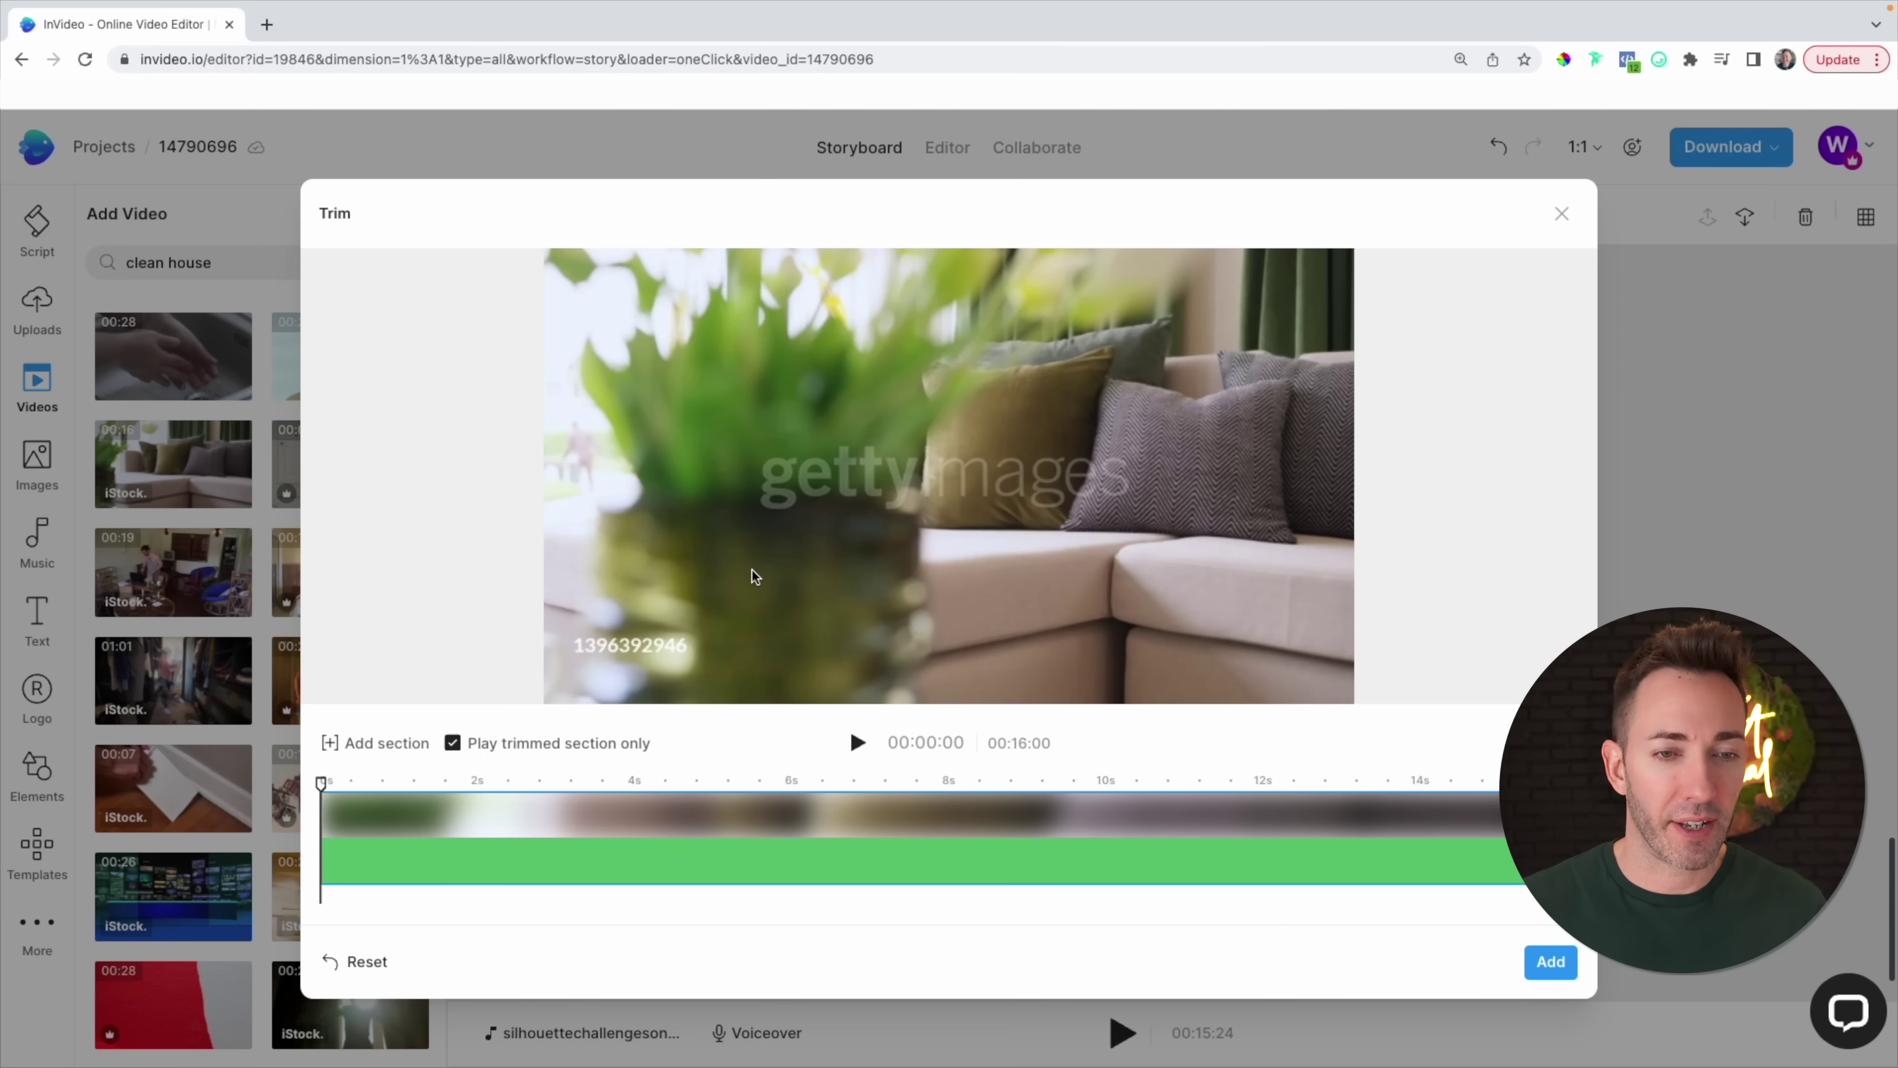
{"action": "left_click", "coordinate": [1568, 957]}
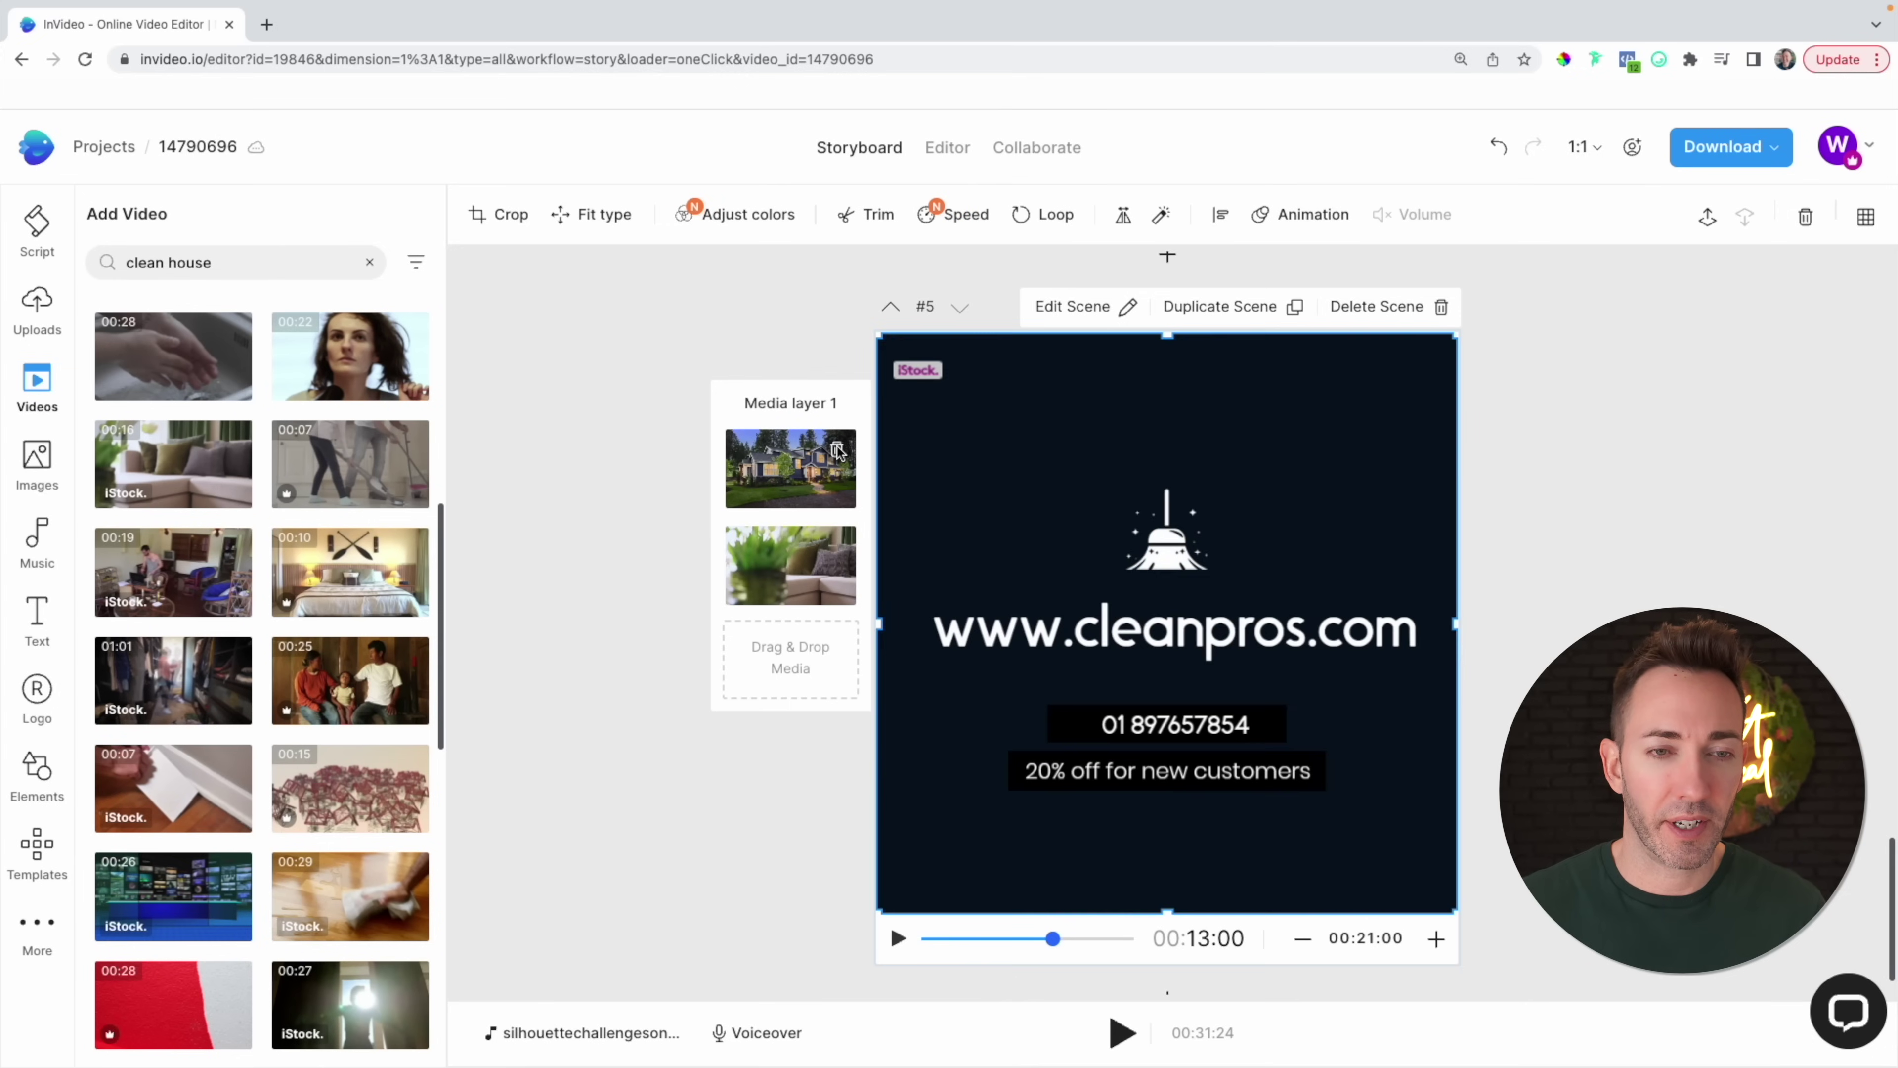
{"action": "left_click", "coordinate": [838, 450]}
Shorten the duration of the final scene to 00:07:00.
{"action": "left_click", "coordinate": [1307, 941]}
{"action": "left_click", "coordinate": [1307, 941]}
{"action": "left_click", "coordinate": [1307, 940]}
{"action": "left_click", "coordinate": [1306, 941]}
{"action": "left_click", "coordinate": [1307, 941]}
{"action": "left_click", "coordinate": [1306, 941]}
{"action": "left_click", "coordinate": [1307, 941]}
{"action": "left_click", "coordinate": [1307, 941]}
{"action": "left_click", "coordinate": [1306, 941]}
{"action": "left_click", "coordinate": [1307, 941]}
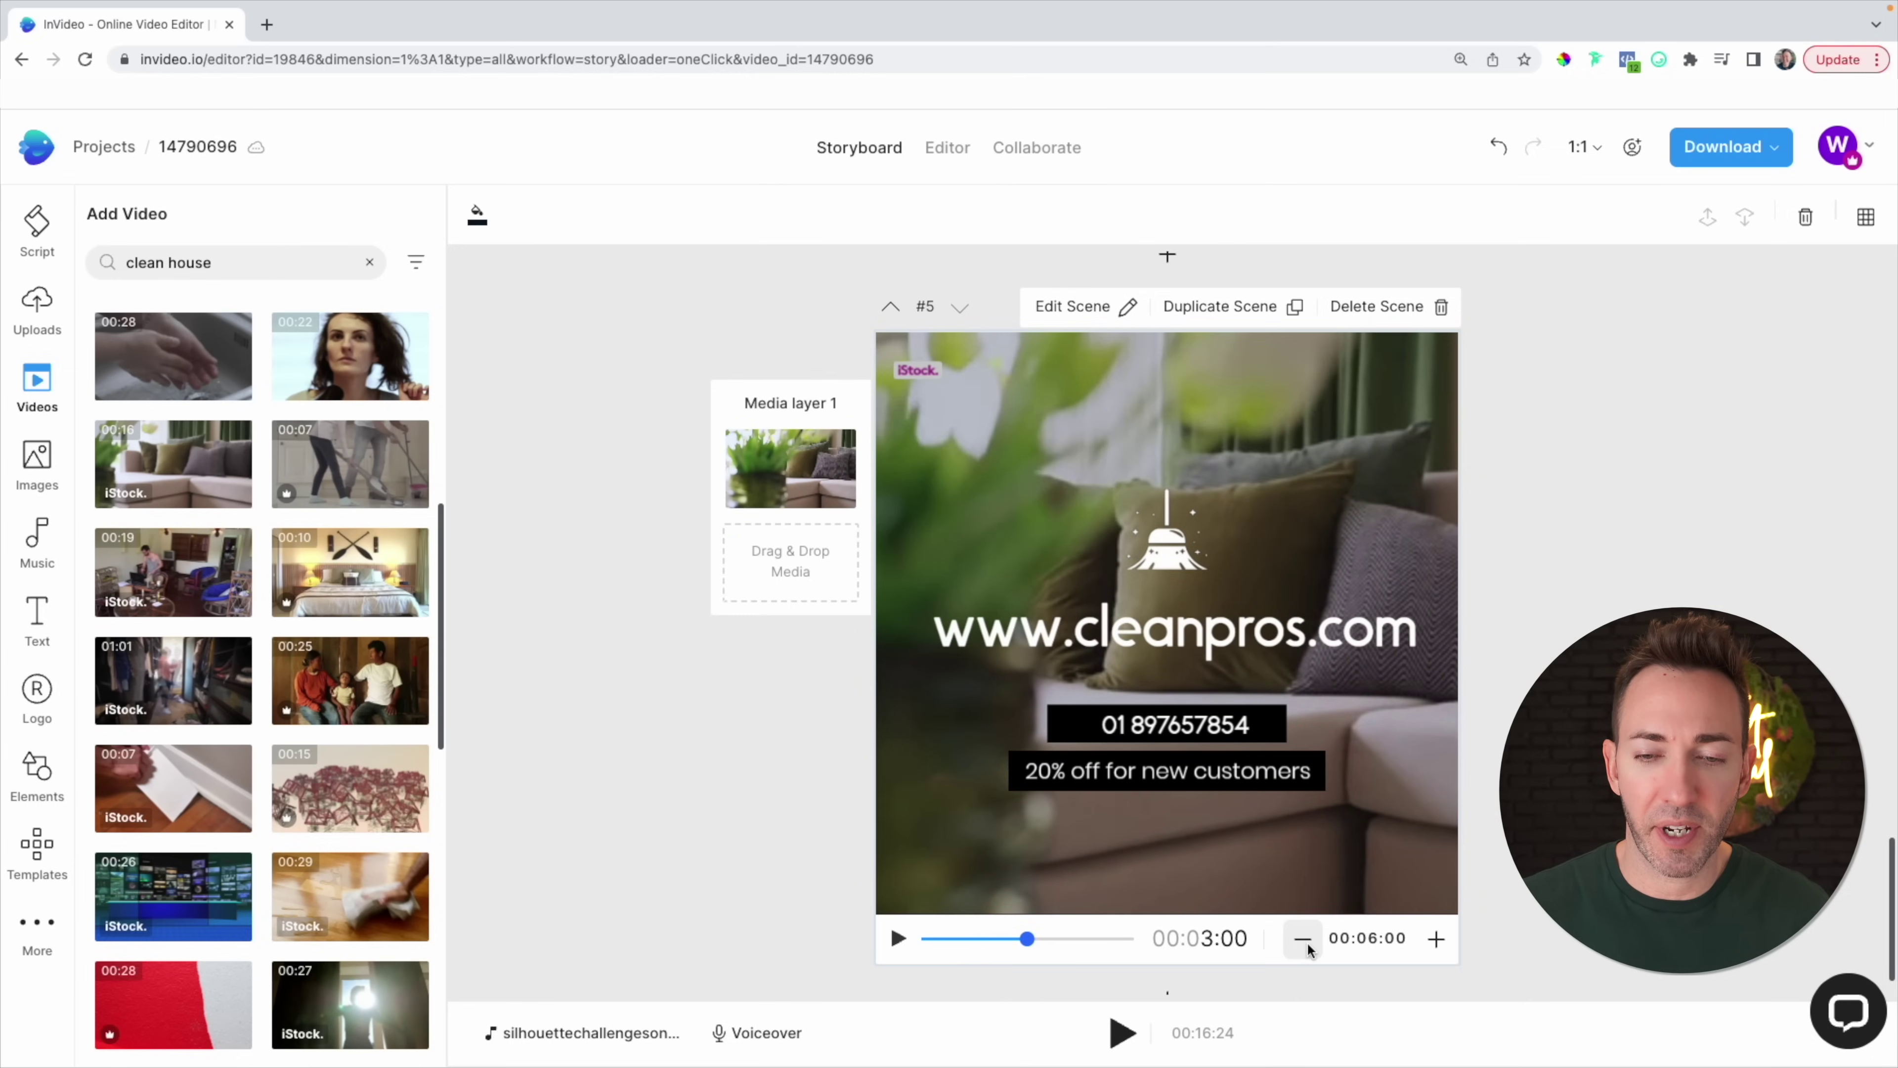
{"action": "left_click", "coordinate": [1437, 939]}
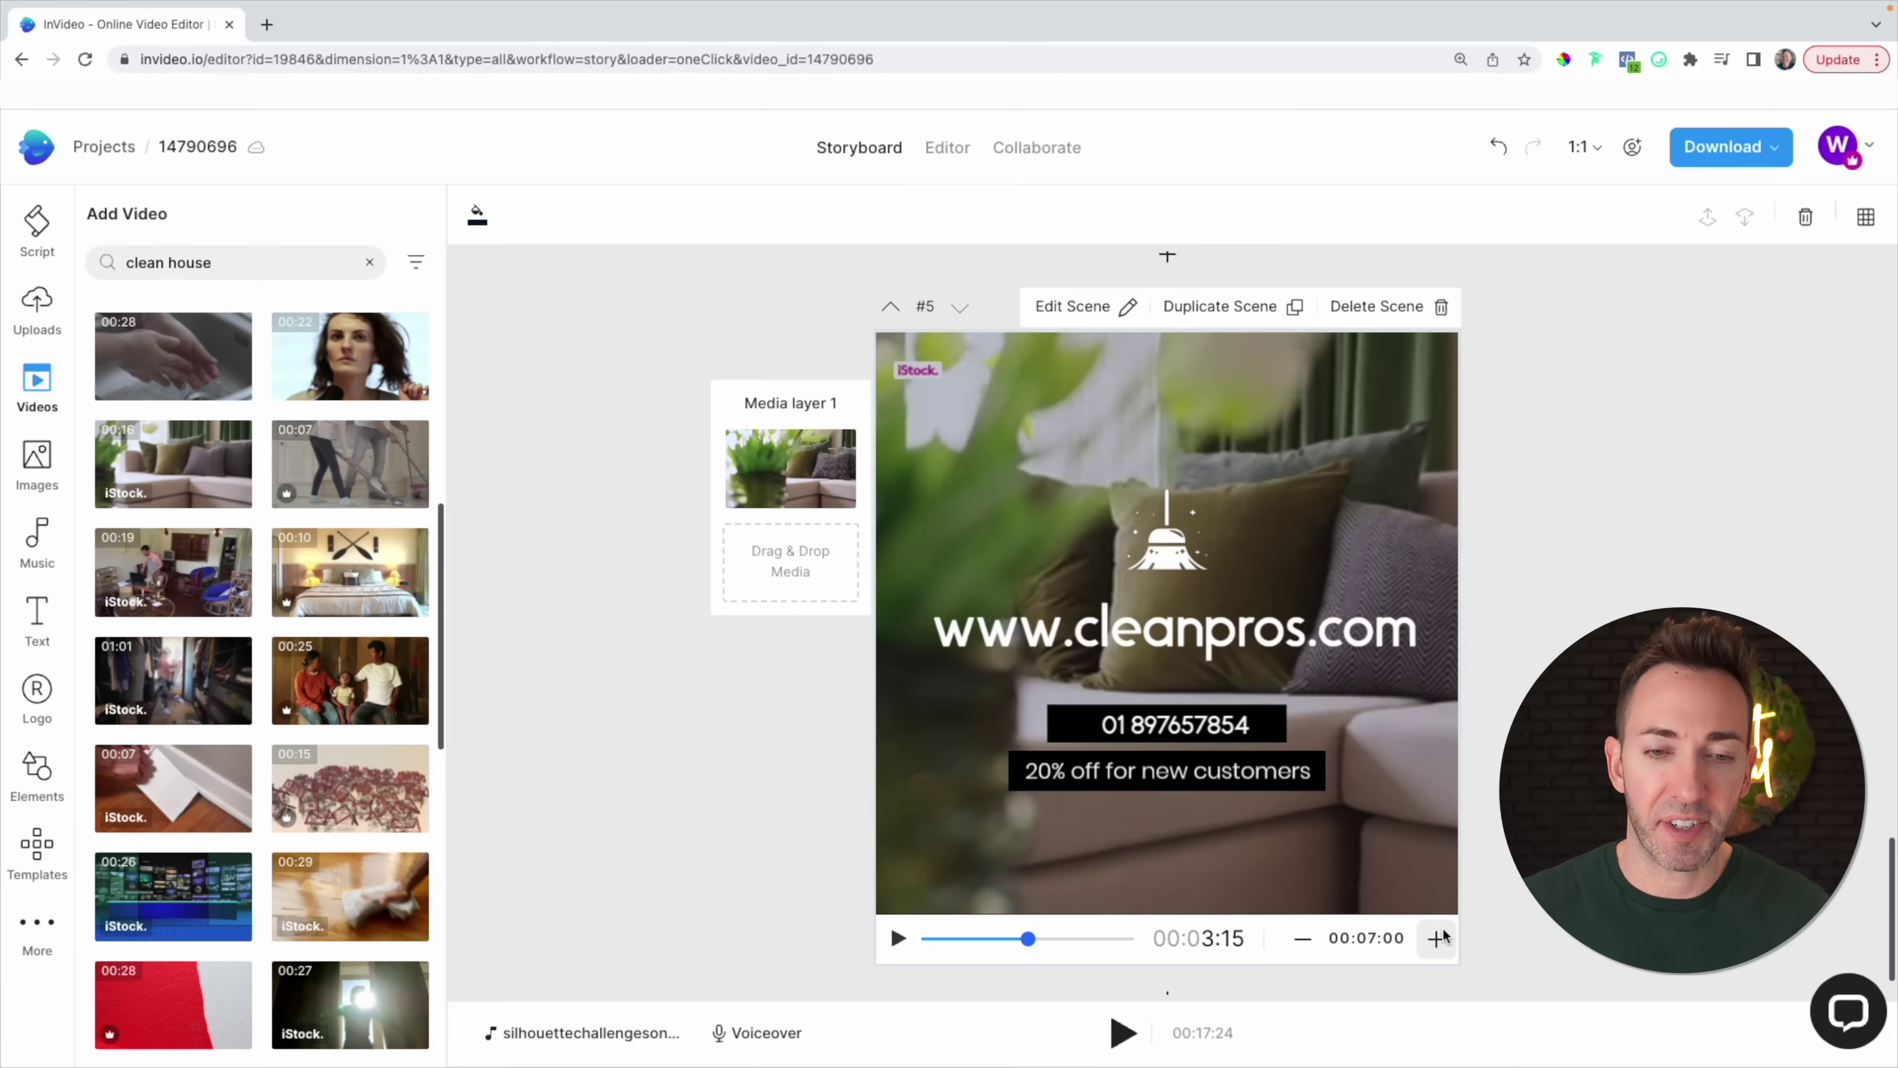
{"action": "scroll", "coordinate": [747, 742], "scroll_direction": "up", "scroll_amount": 10}
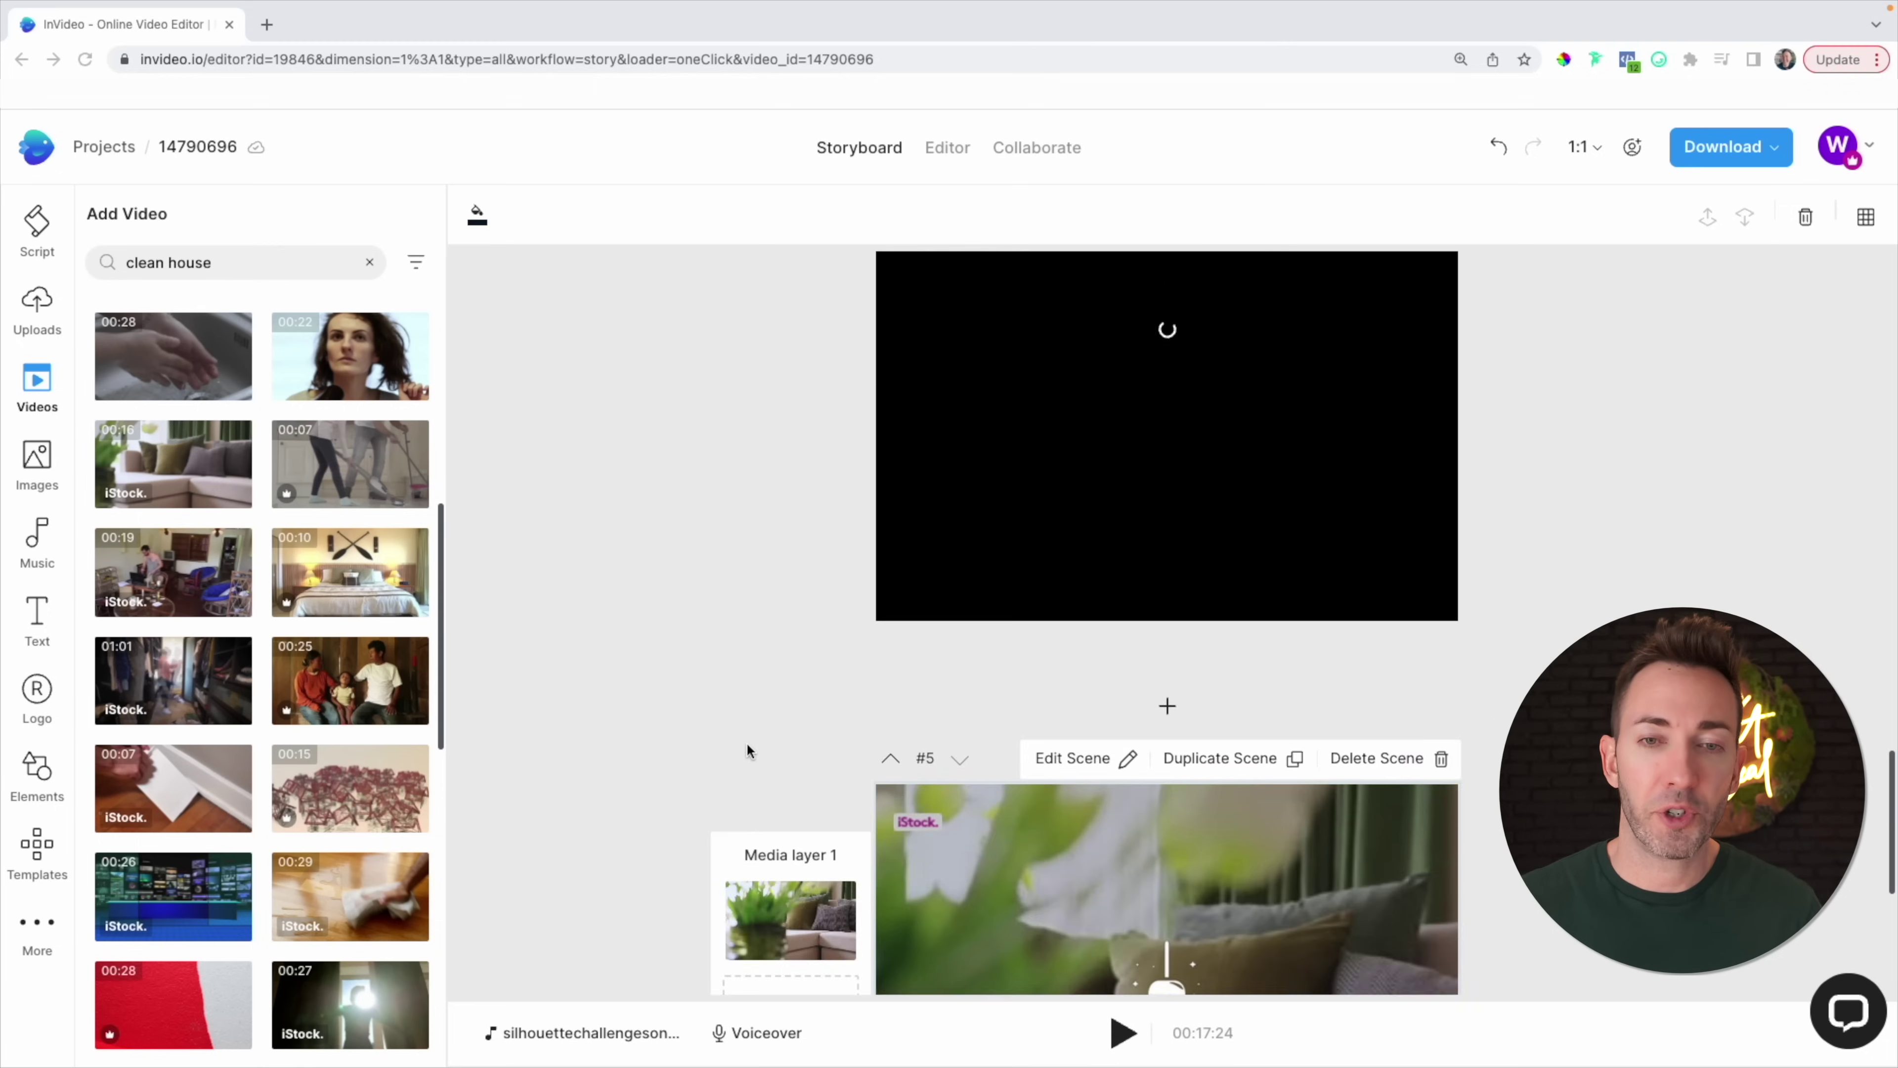
{"action": "scroll", "coordinate": [748, 743], "scroll_direction": "up", "scroll_amount": 10}
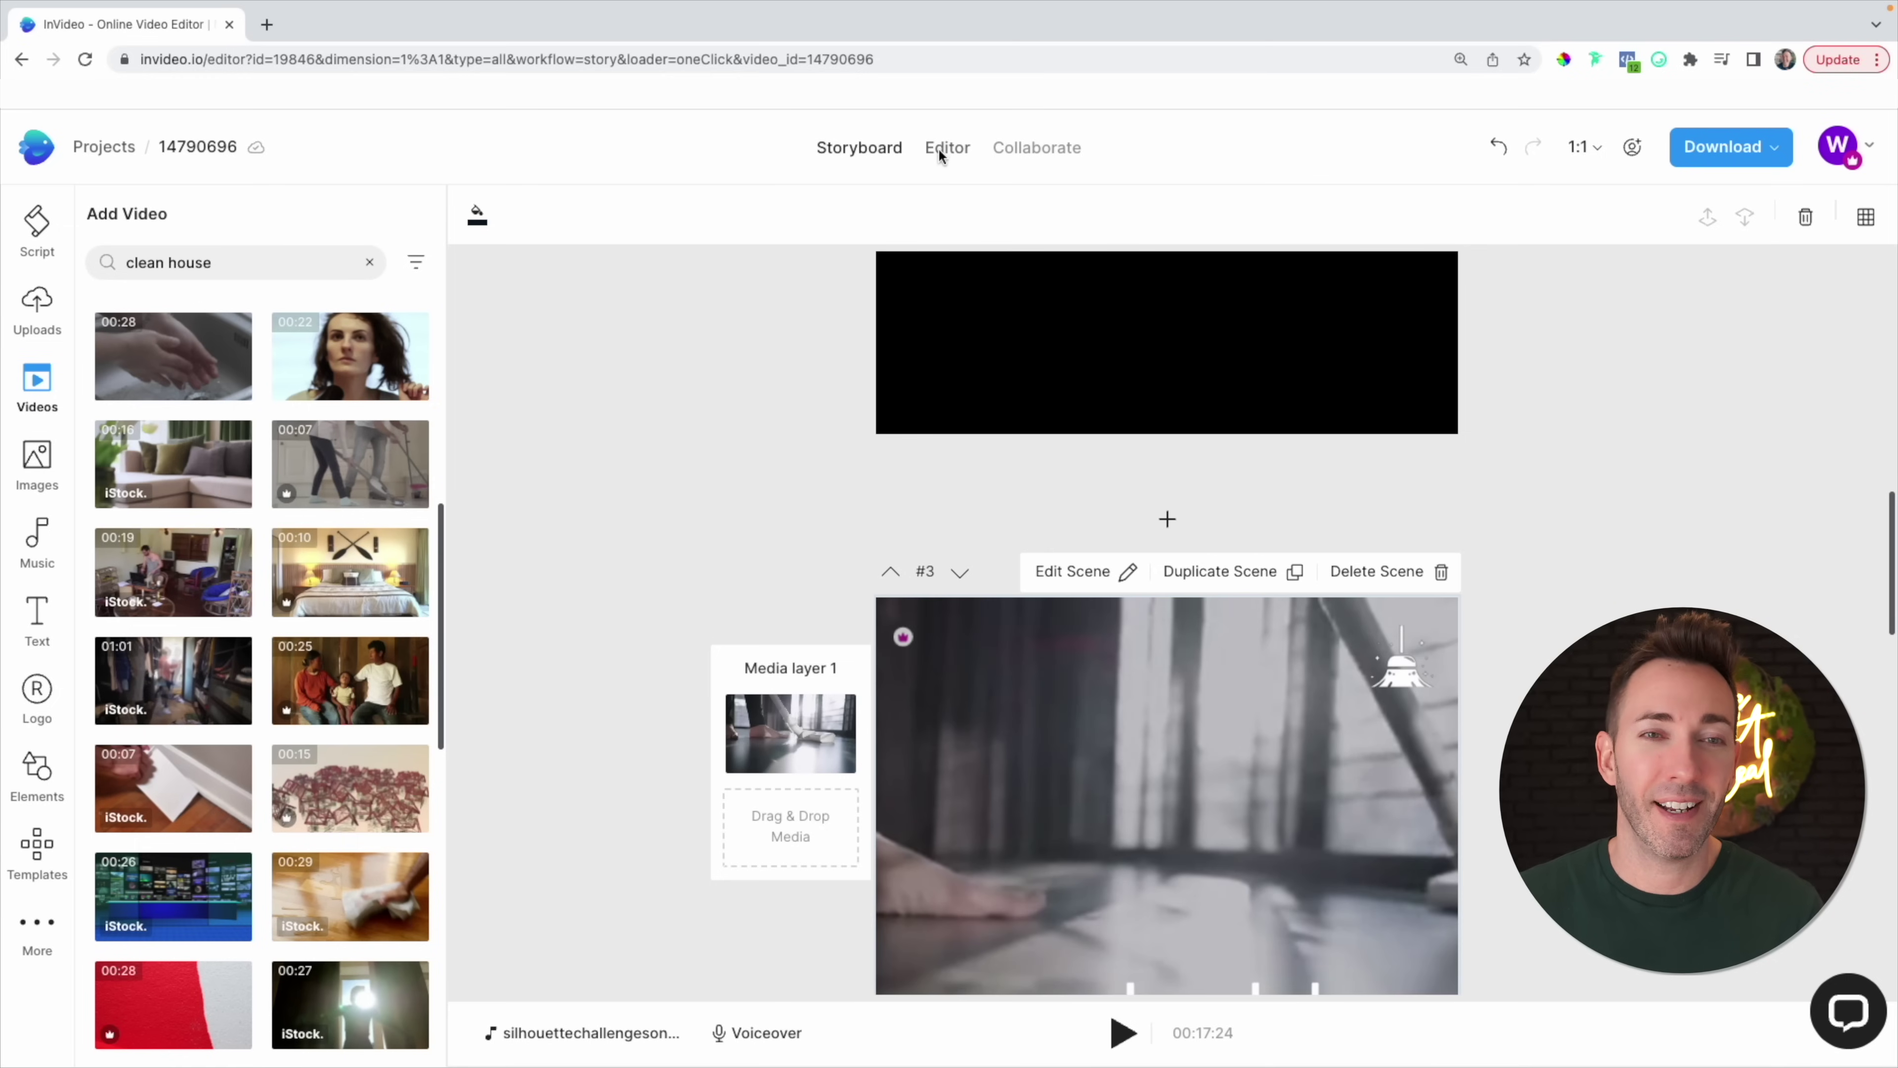
Switch the project to the timeline editor and play the video from the beginning to review its scenes and music.
{"action": "left_click", "coordinate": [939, 150]}
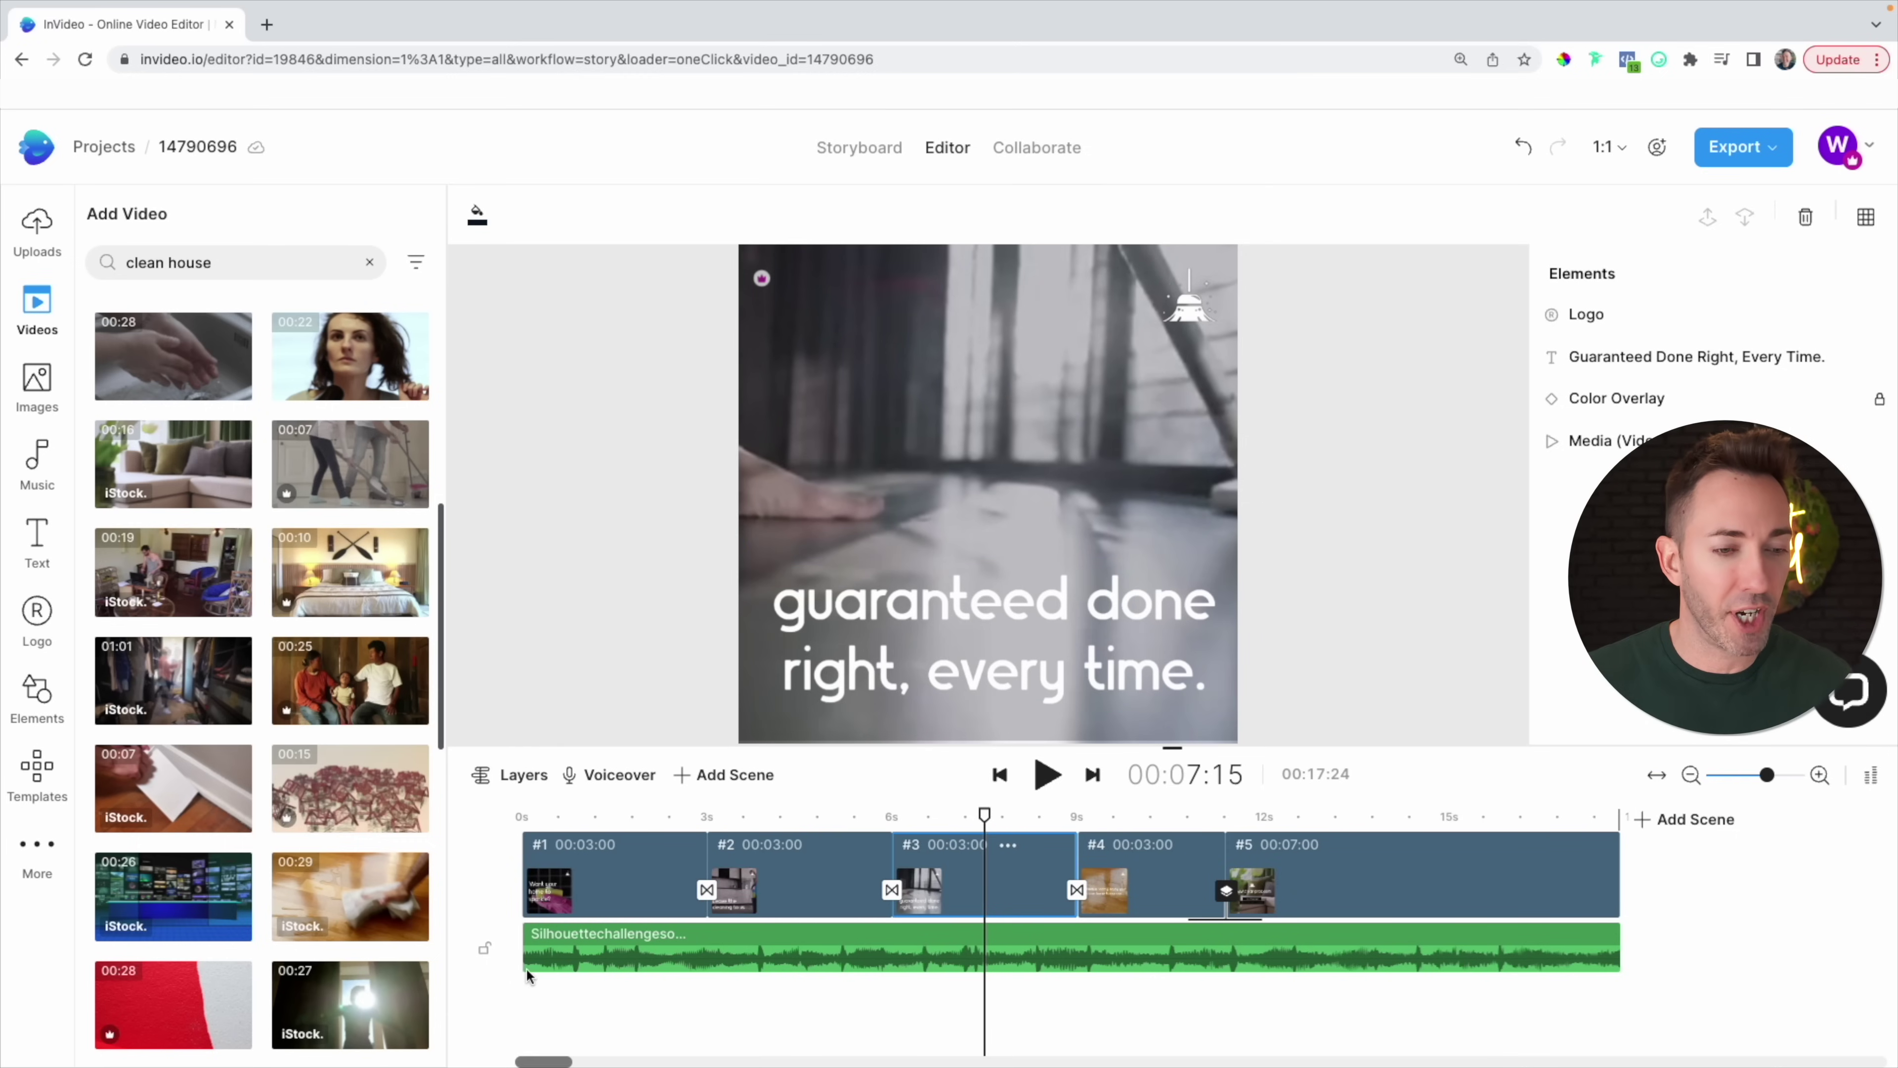
{"action": "left_click_drag", "start_coordinate": [983, 813], "coordinate": [521, 815]}
{"action": "key", "text": "space"}
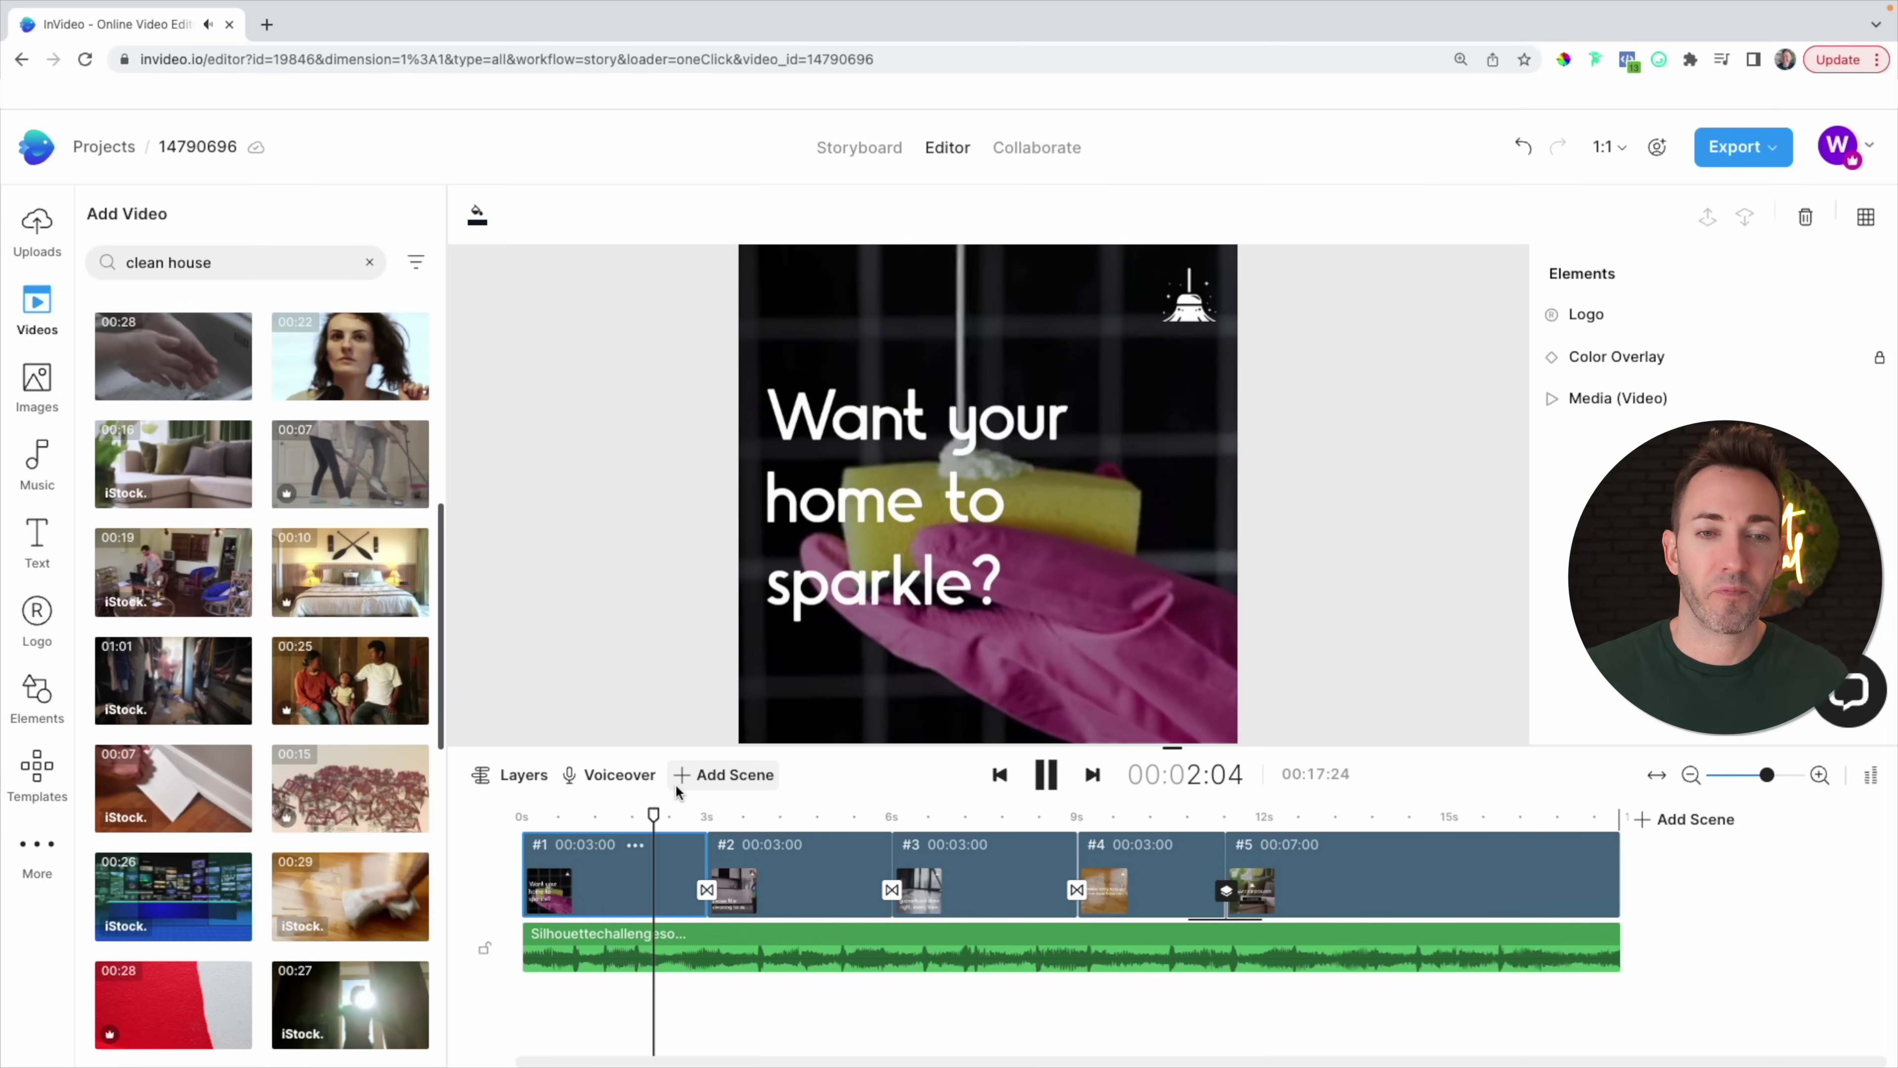
{"action": "key", "text": "space"}
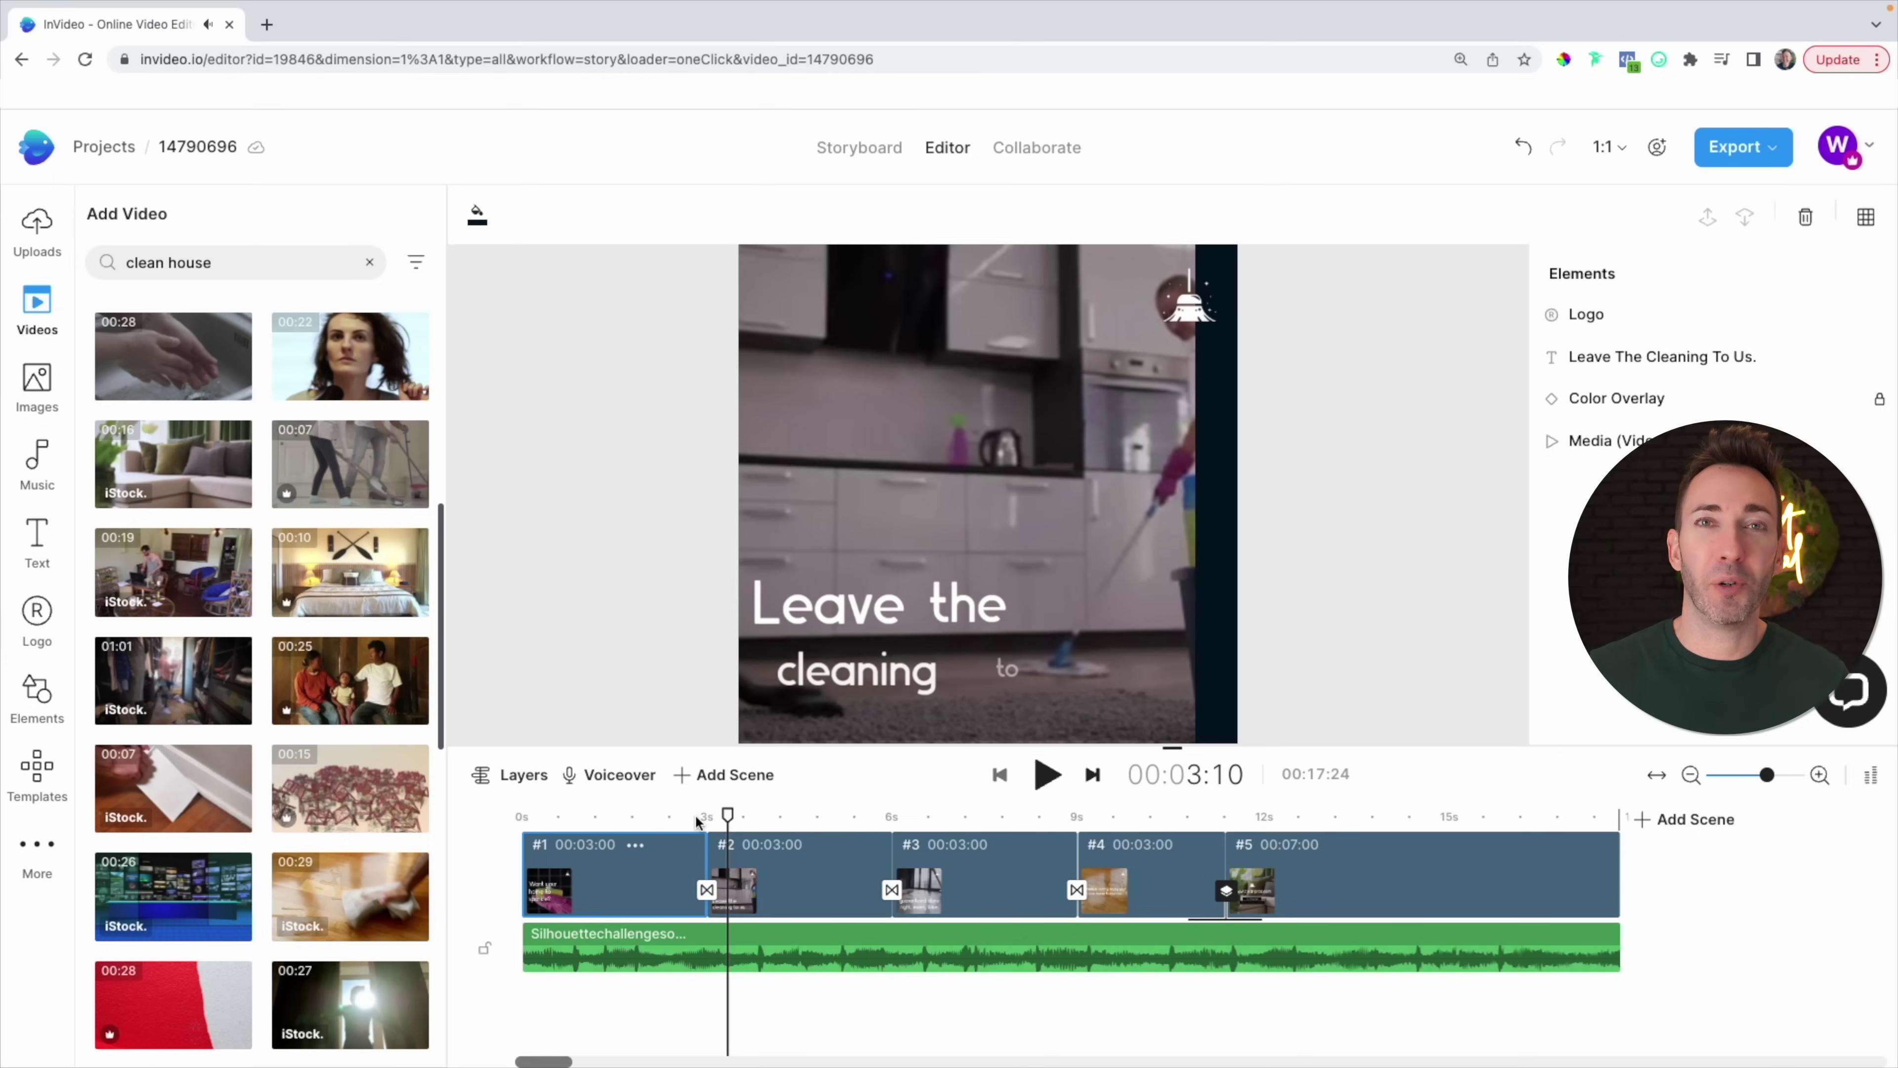
Browse the Playful mood in the music library and preview the track "Its Time For Business (No Vocals)".
{"action": "left_click", "coordinate": [758, 951]}
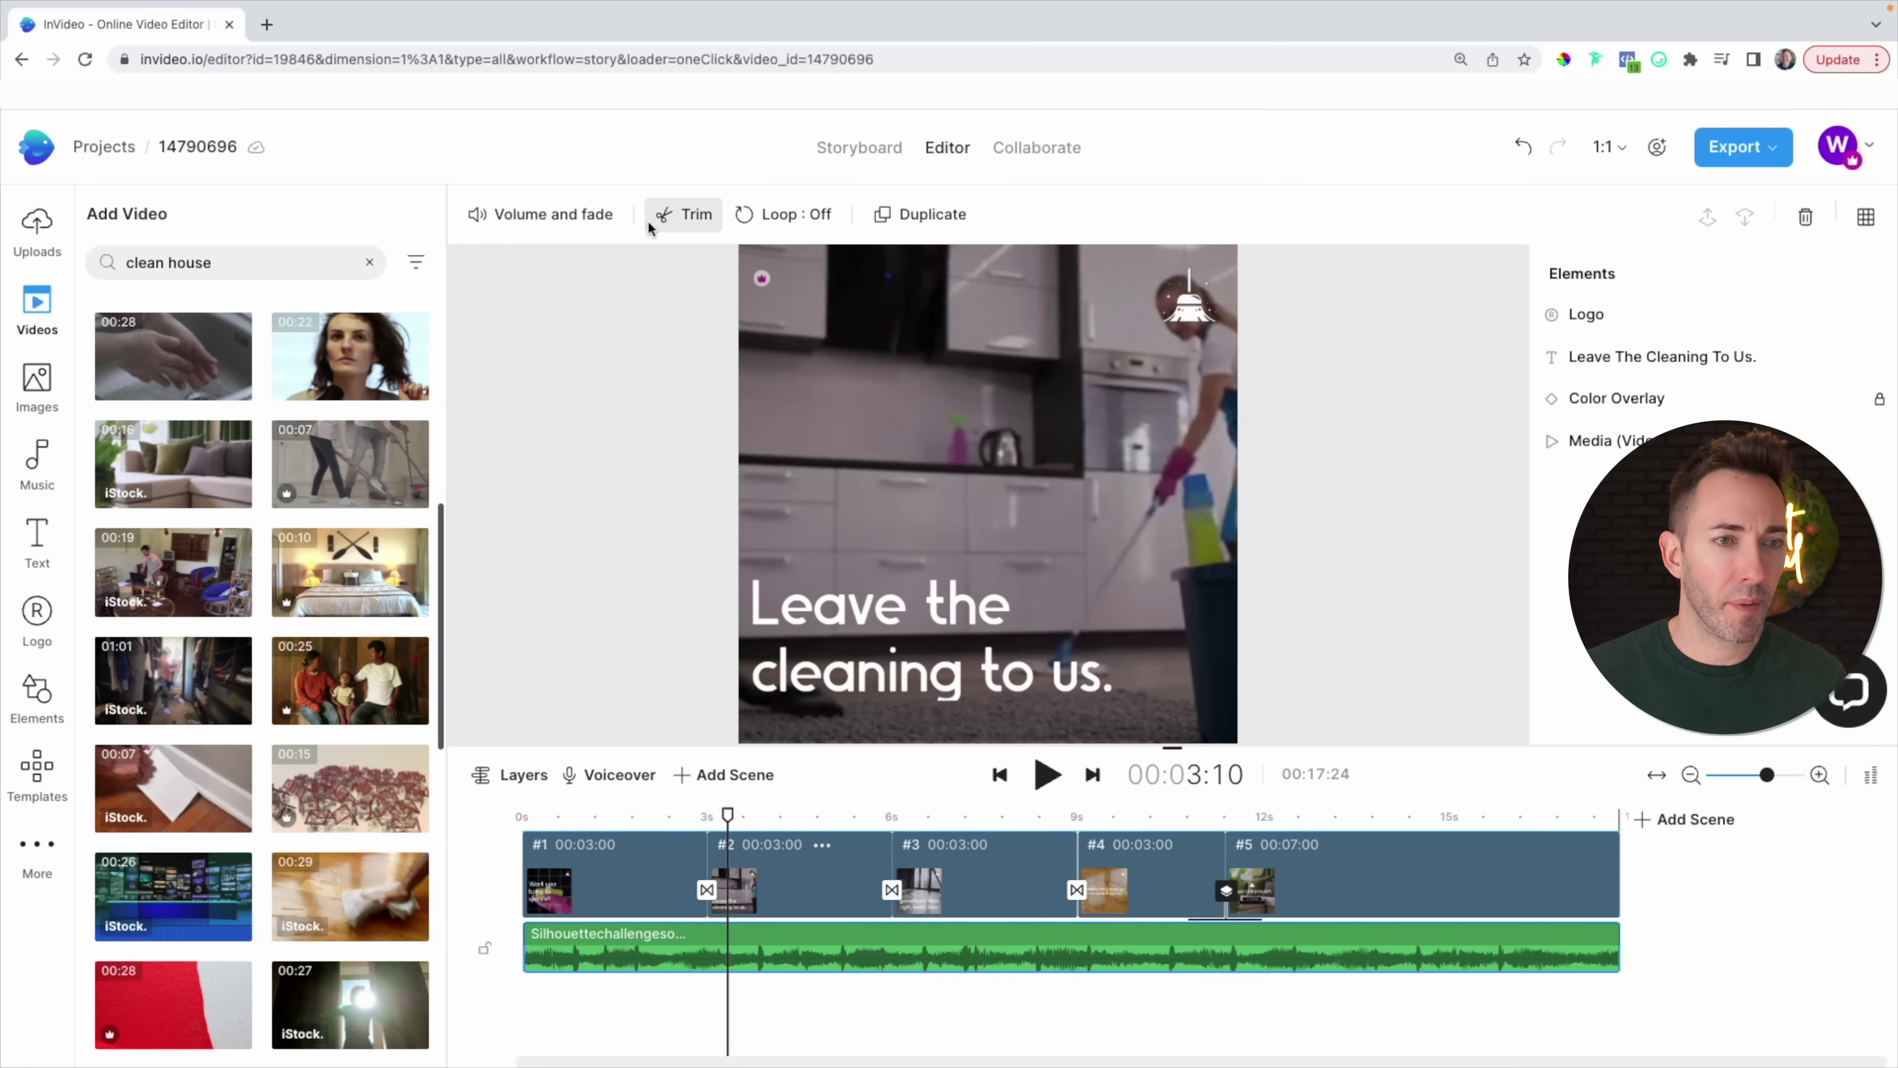
{"action": "left_click", "coordinate": [38, 462]}
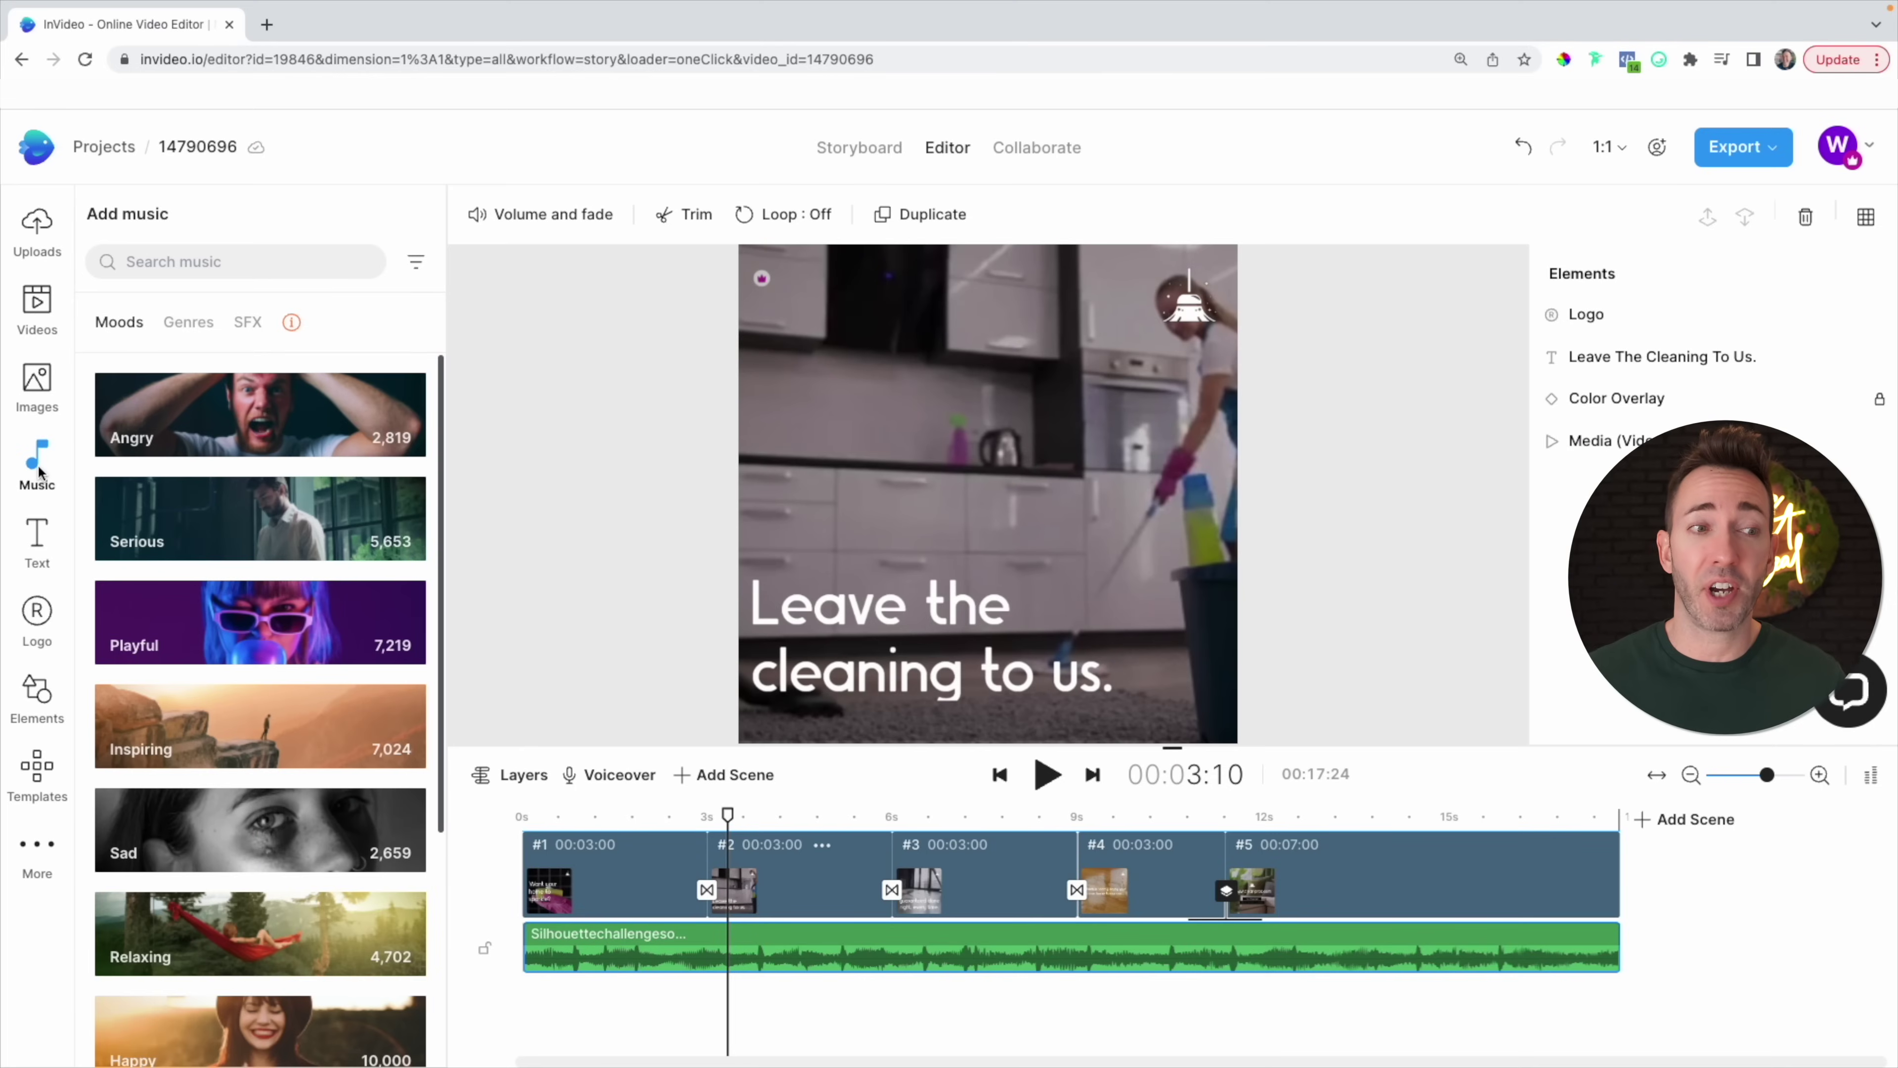
{"action": "left_click", "coordinate": [227, 624]}
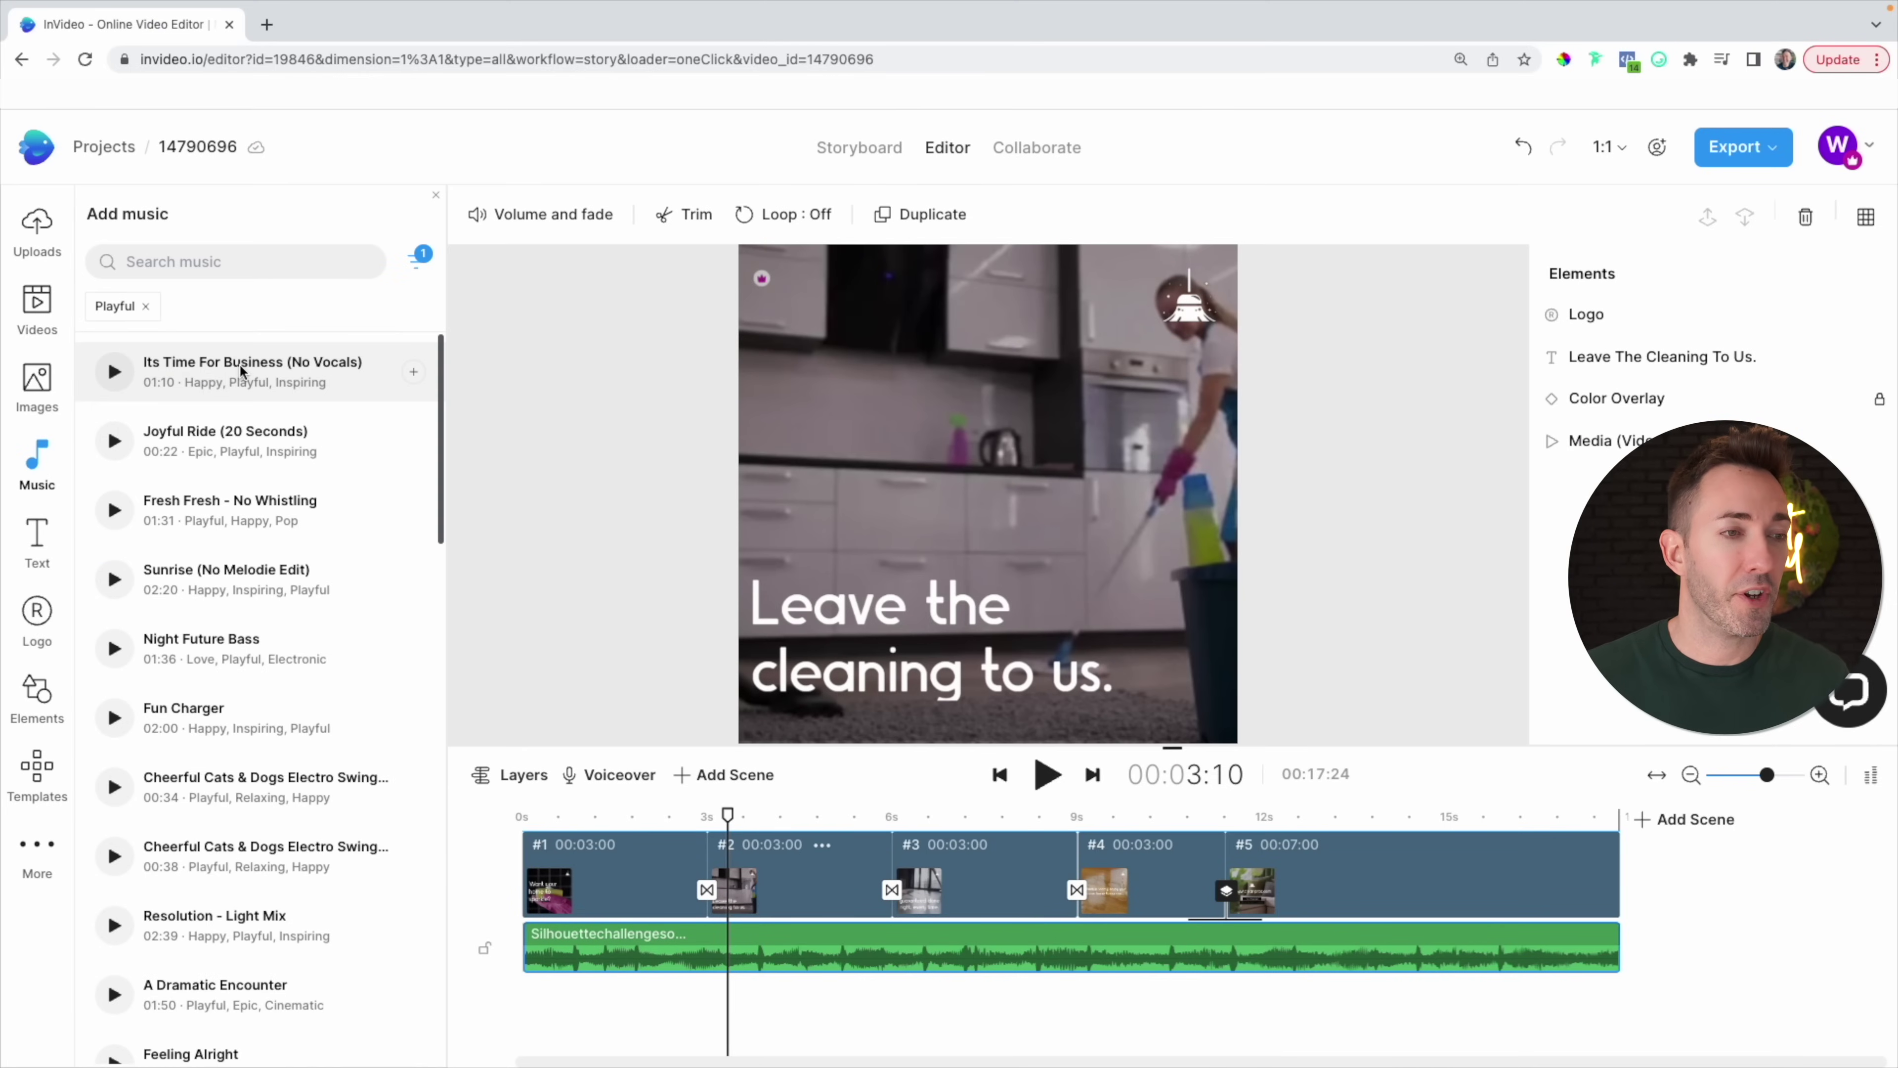
{"action": "left_click", "coordinate": [114, 372]}
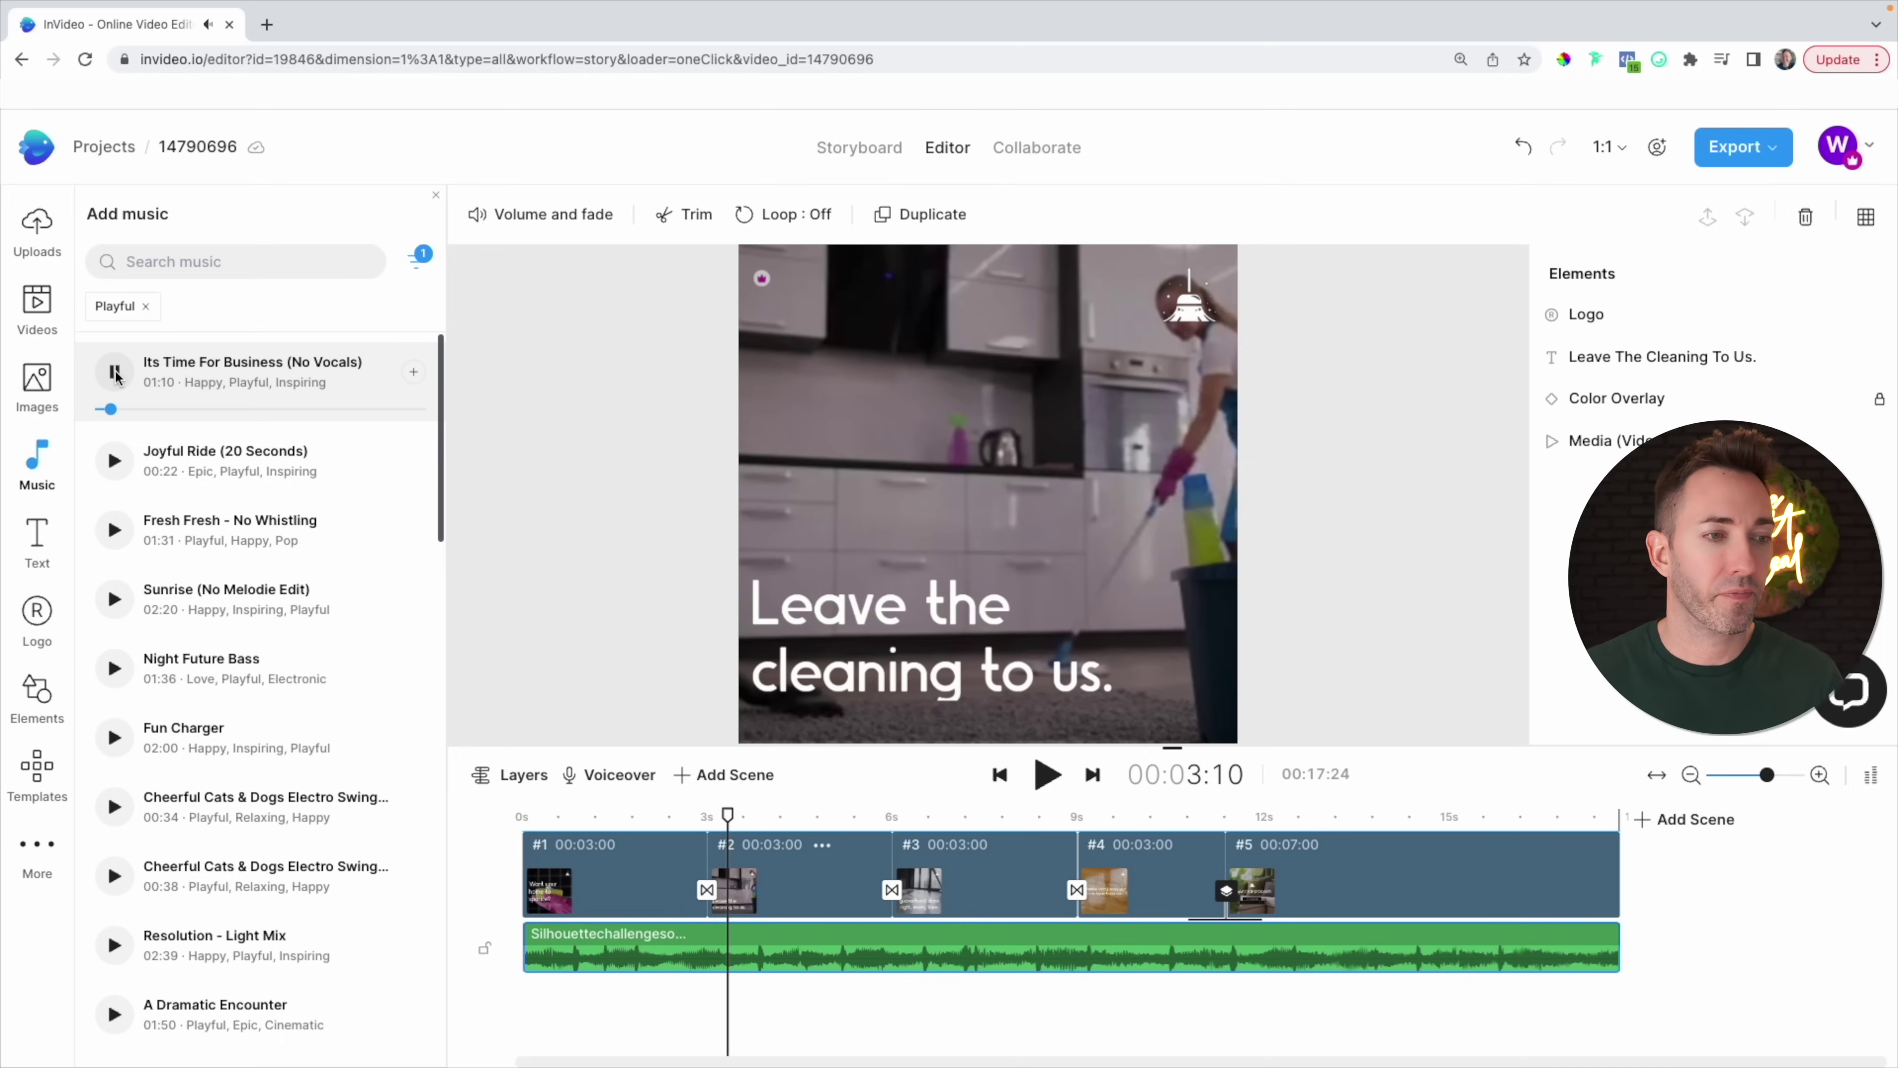
{"action": "left_click", "coordinate": [115, 372]}
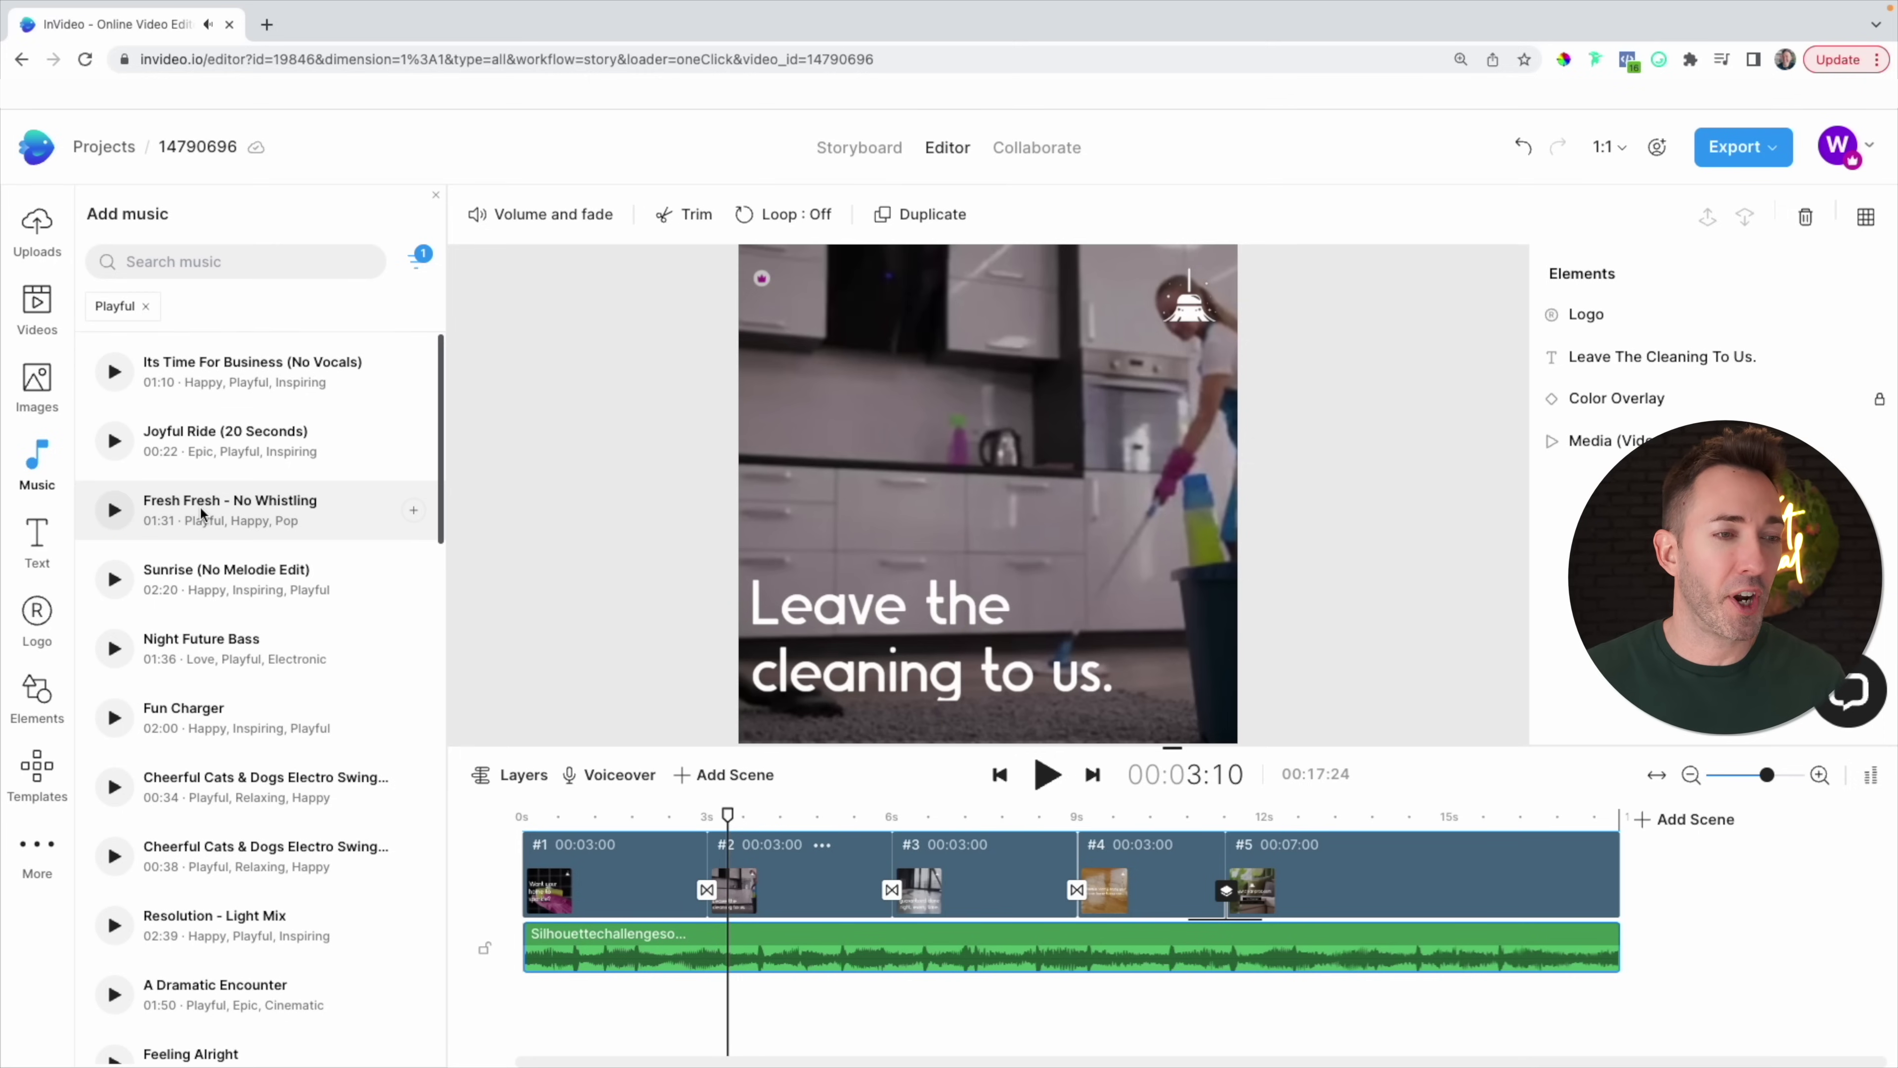
Replace the original soundtrack with the track "Fresh Fresh - No Whistling", aligned to the start of the timeline.
{"action": "left_click_drag", "start_coordinate": [137, 517], "coordinate": [537, 950]}
{"action": "scroll", "coordinate": [621, 928], "scroll_direction": "right", "scroll_amount": 3}
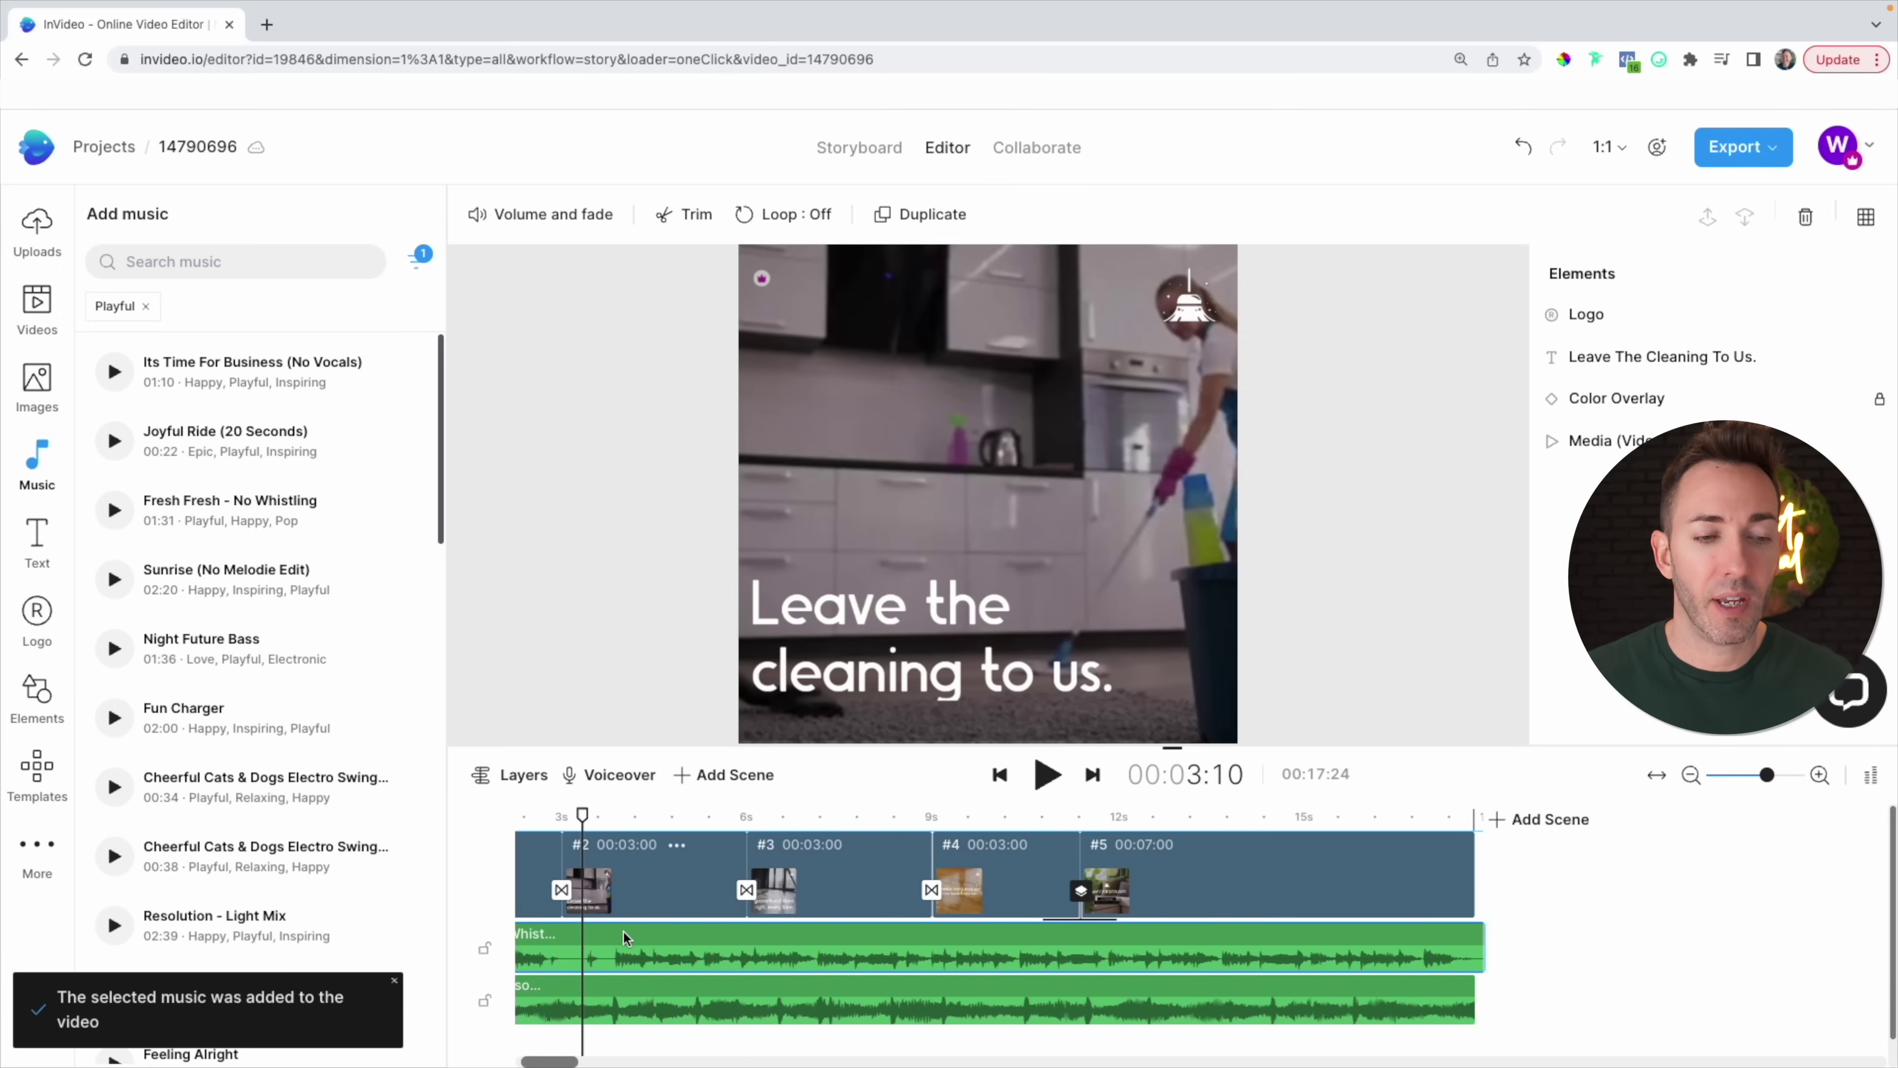
{"action": "scroll", "coordinate": [632, 938], "scroll_direction": "left", "scroll_amount": 3}
{"action": "left_click", "coordinate": [562, 987]}
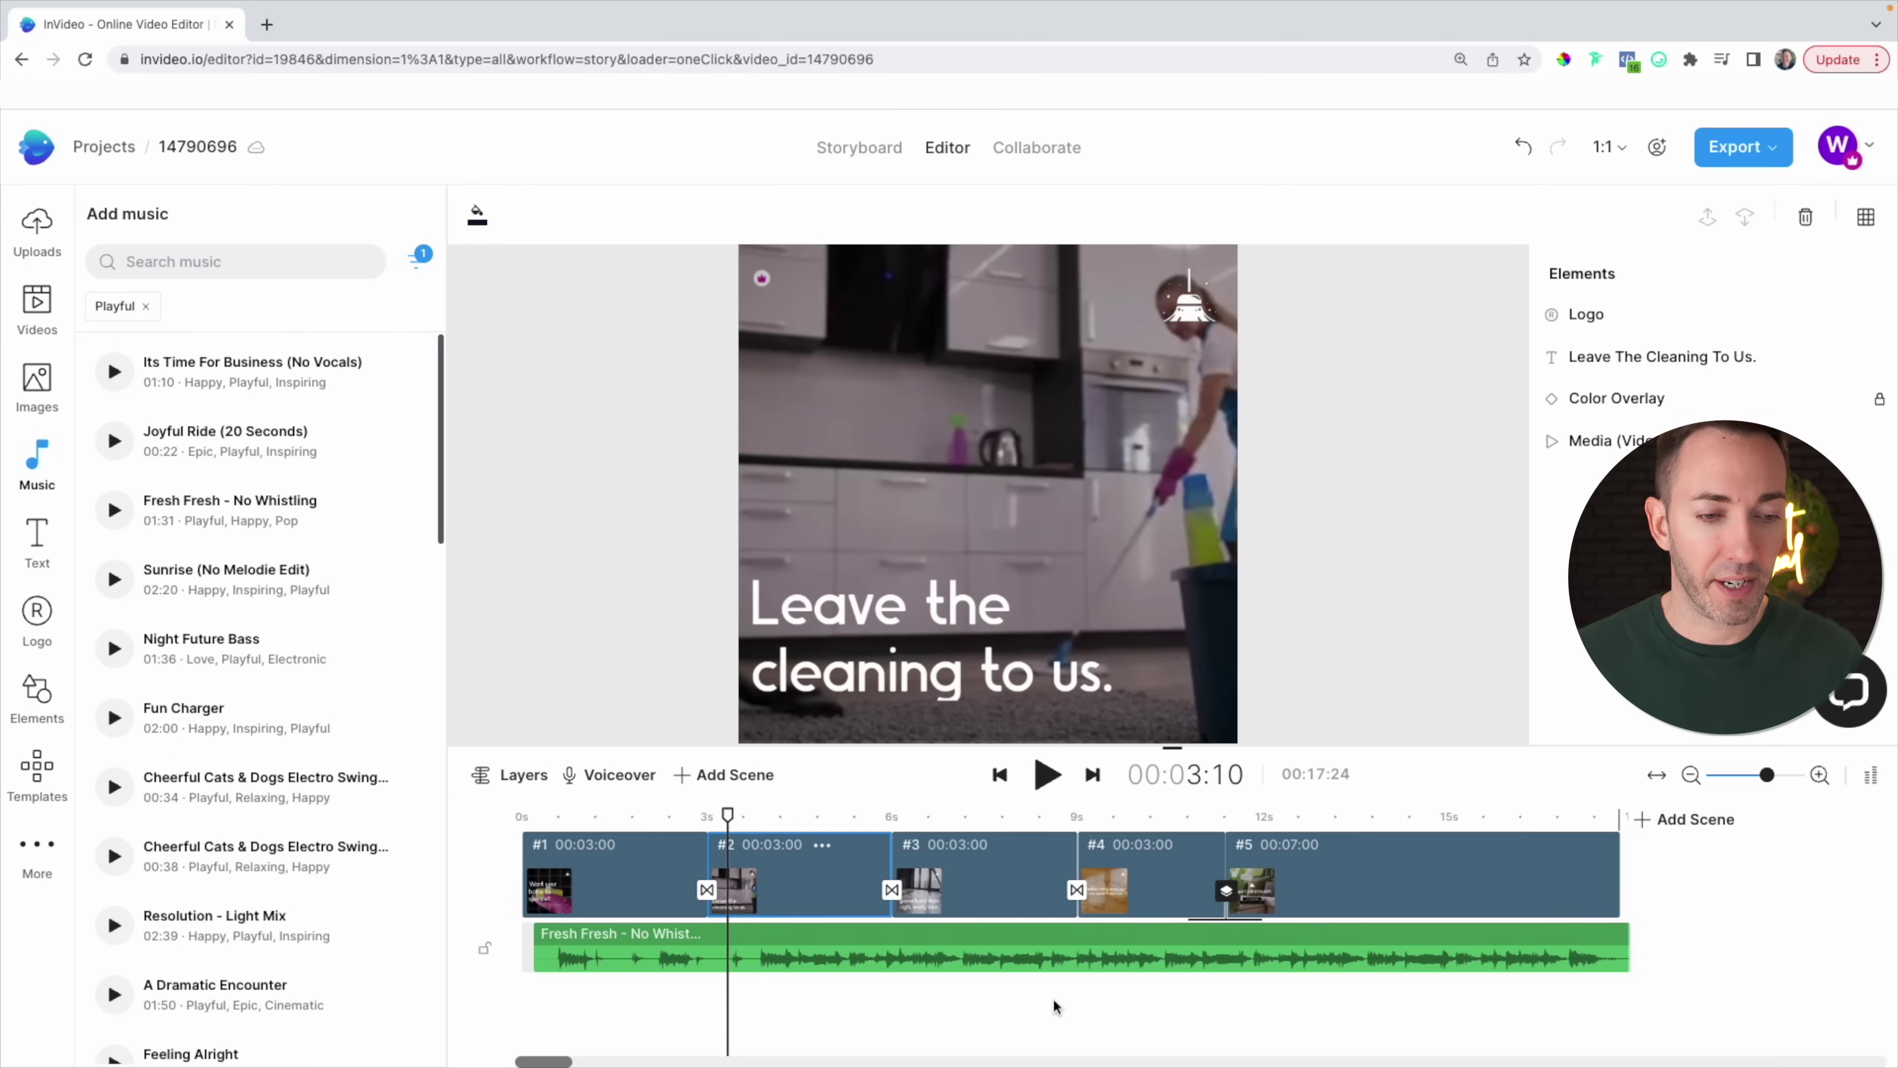
{"action": "key", "text": "Delete"}
{"action": "left_click_drag", "start_coordinate": [728, 815], "coordinate": [641, 818]}
Play the video from the beginning into the final scene to check it with the new music.
{"action": "left_click", "coordinate": [517, 808]}
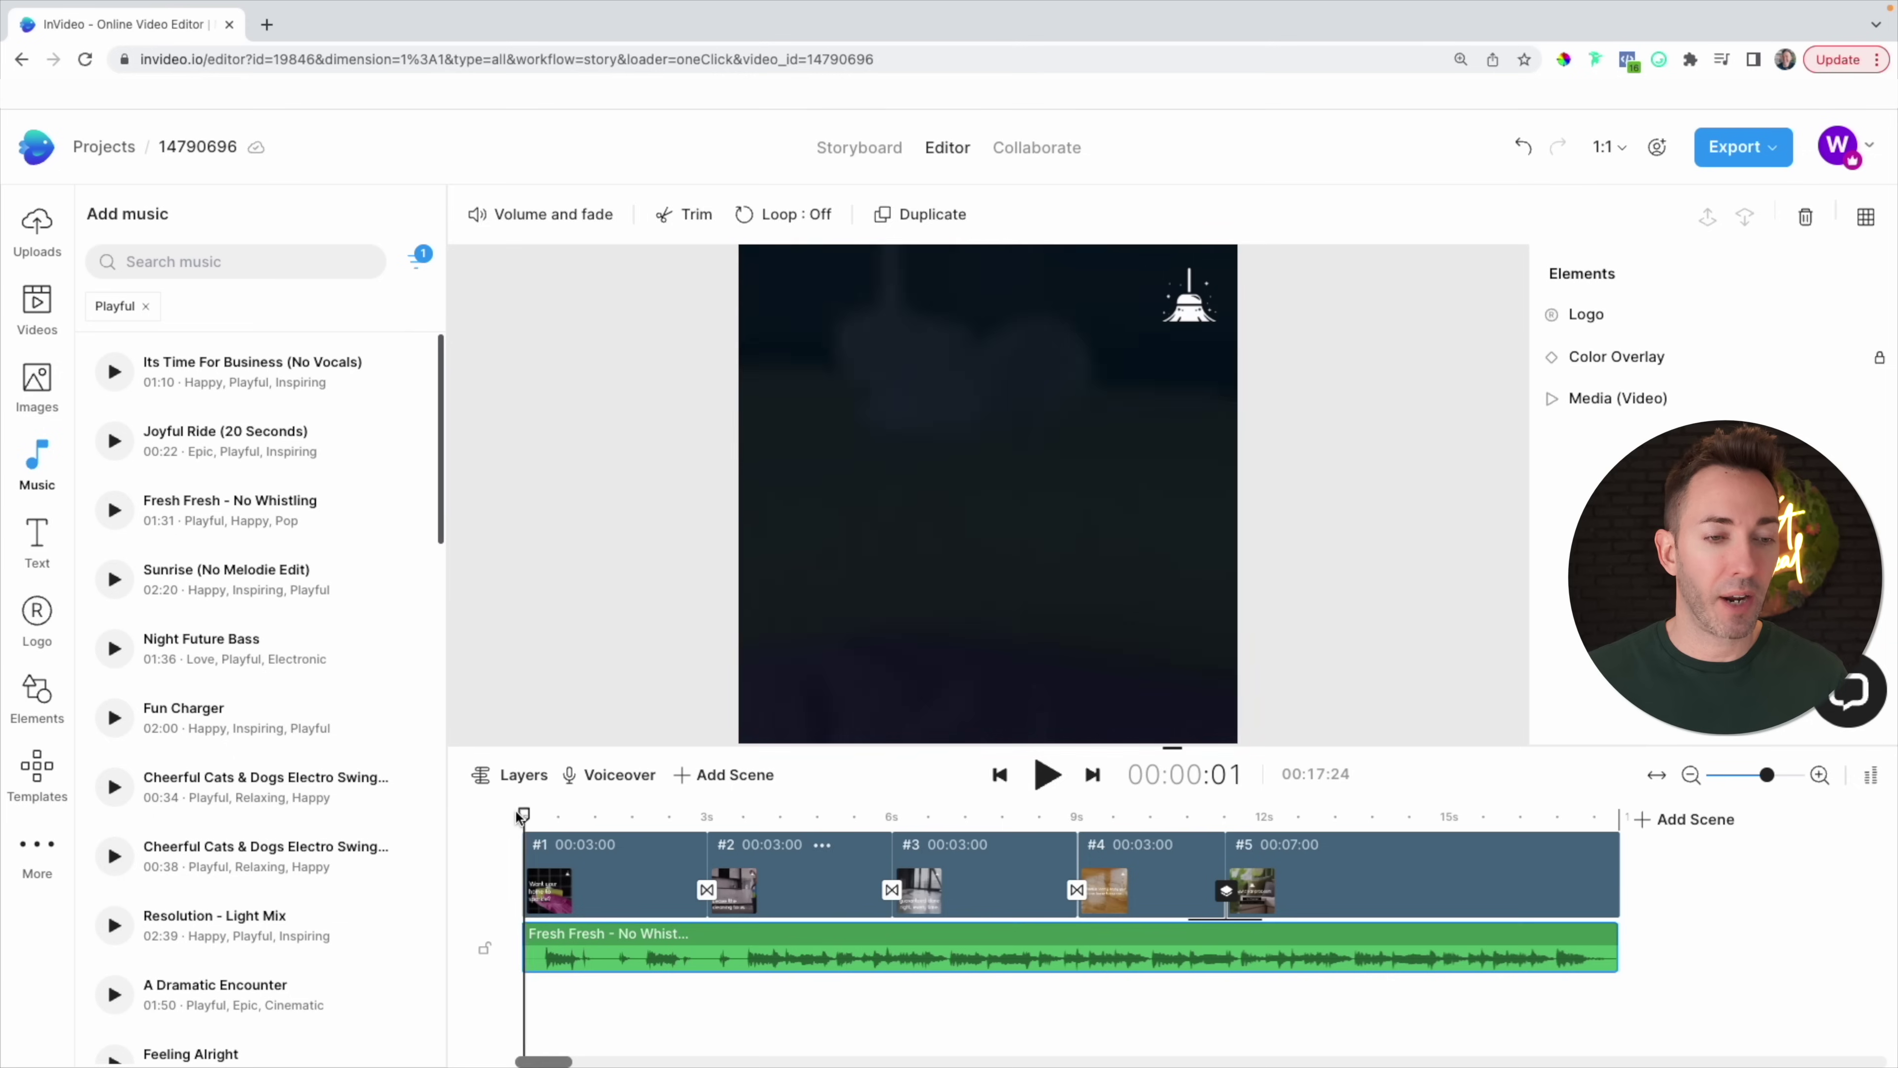
{"action": "key", "text": "space"}
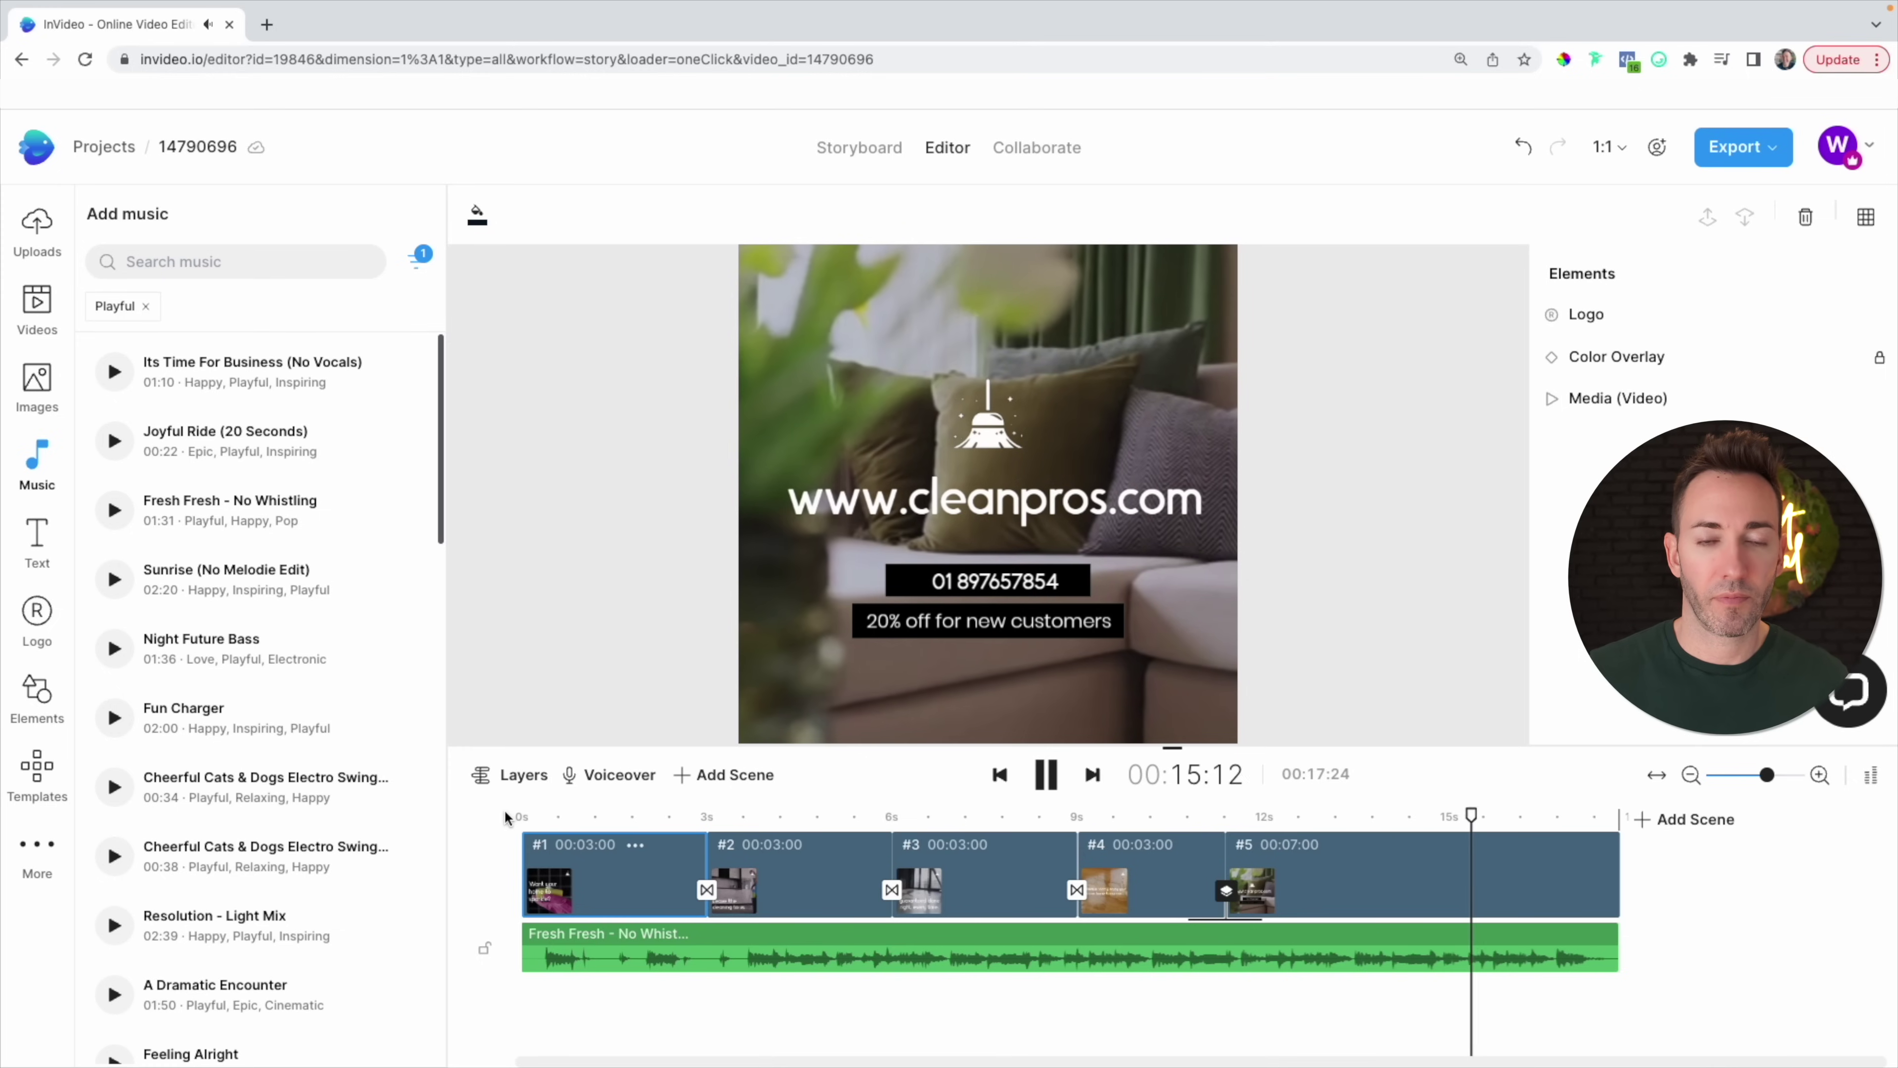
{"action": "key", "text": "space"}
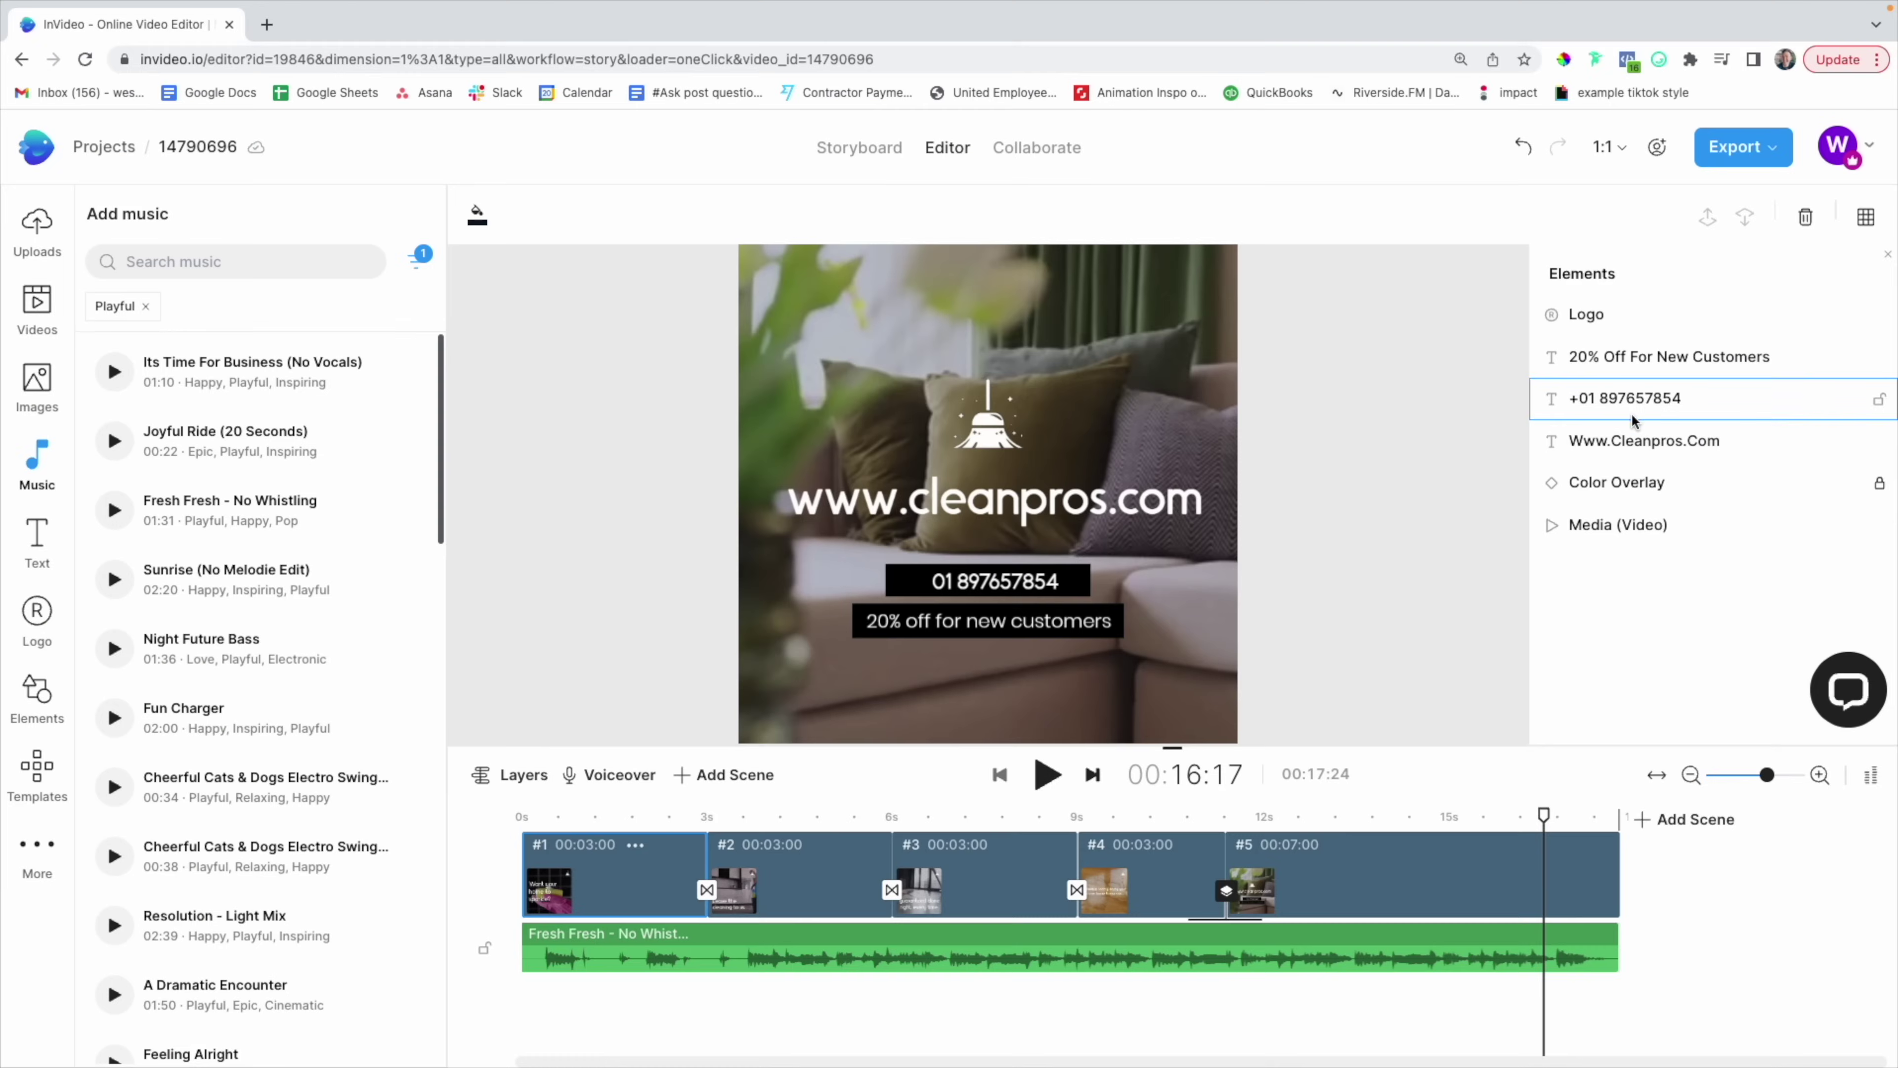
Export the finished video in 1080p Full HD quality.
{"action": "left_click", "coordinate": [1744, 148]}
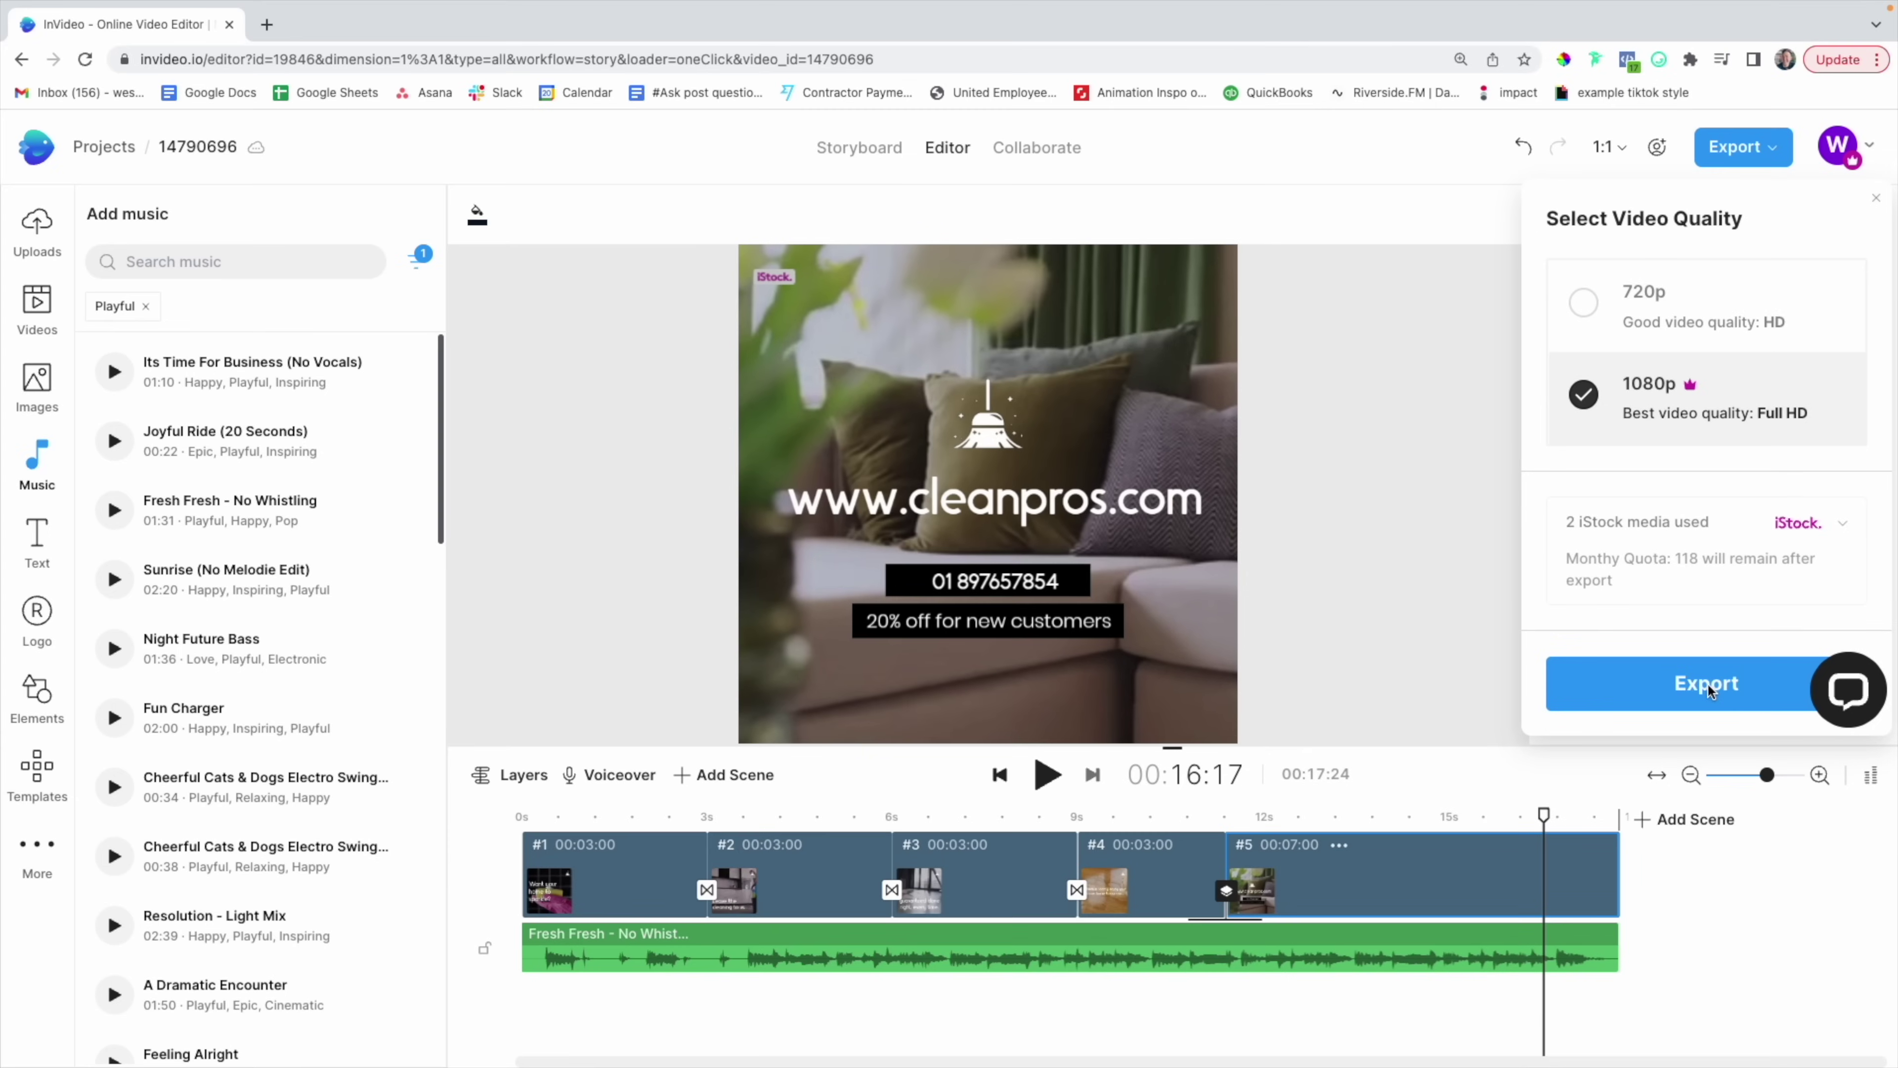
{"action": "left_click", "coordinate": [1594, 973]}
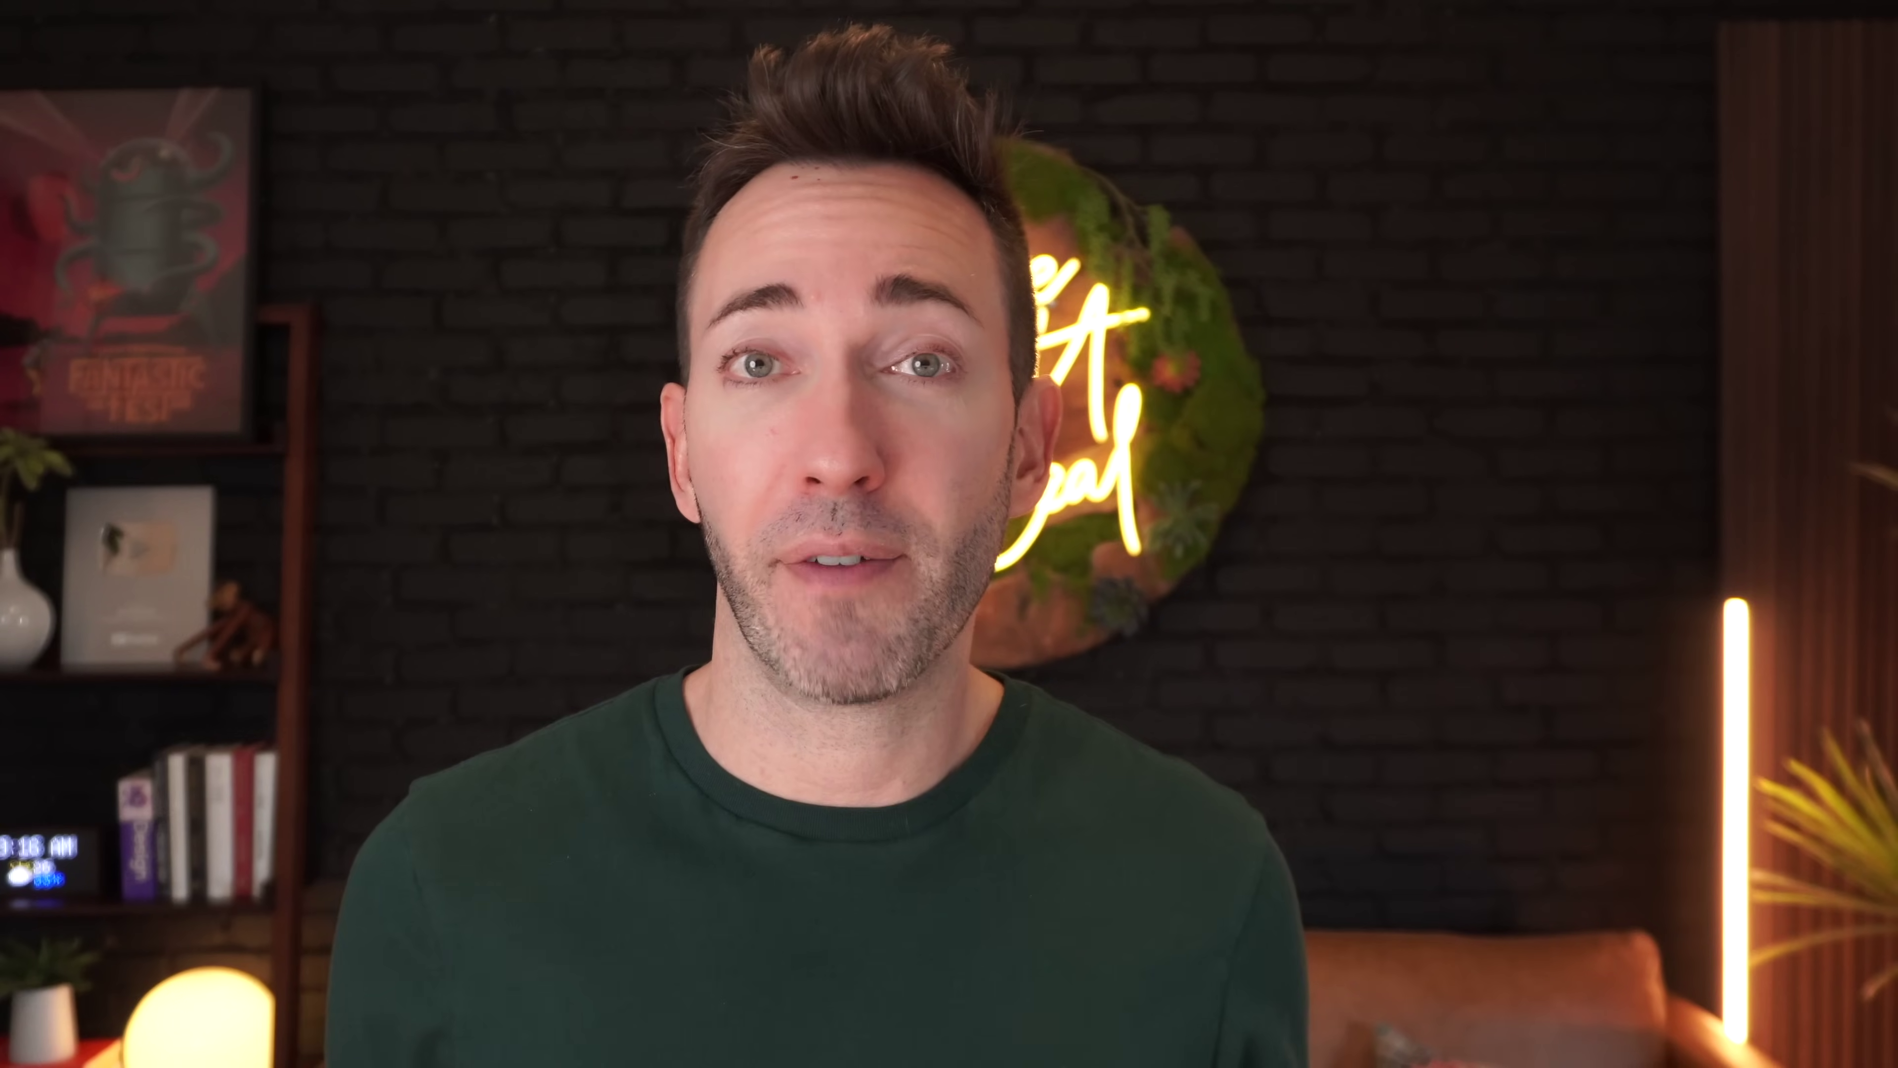